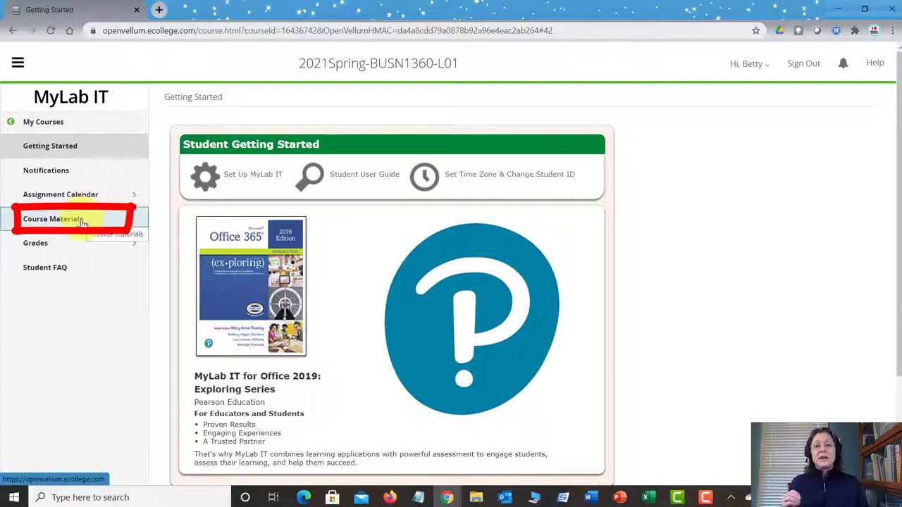
- Open the Excel Chapter 1 Mid-Level 1 - Rentals (PC and Mac) assignment from the Excel Chapter 1 folder of the course materials
{"action": "left_click", "coordinate": [82, 221]}
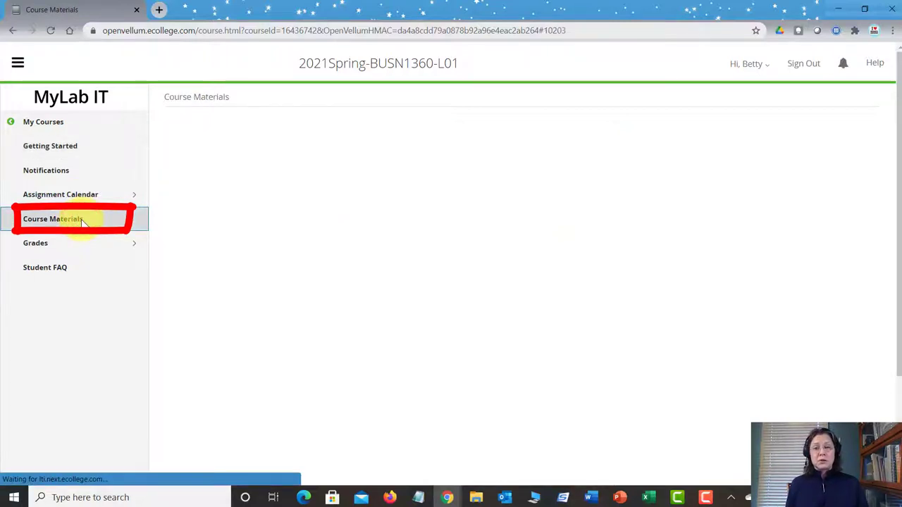
{"action": "scroll", "coordinate": [237, 249], "scroll_direction": "down", "scroll_amount": 4}
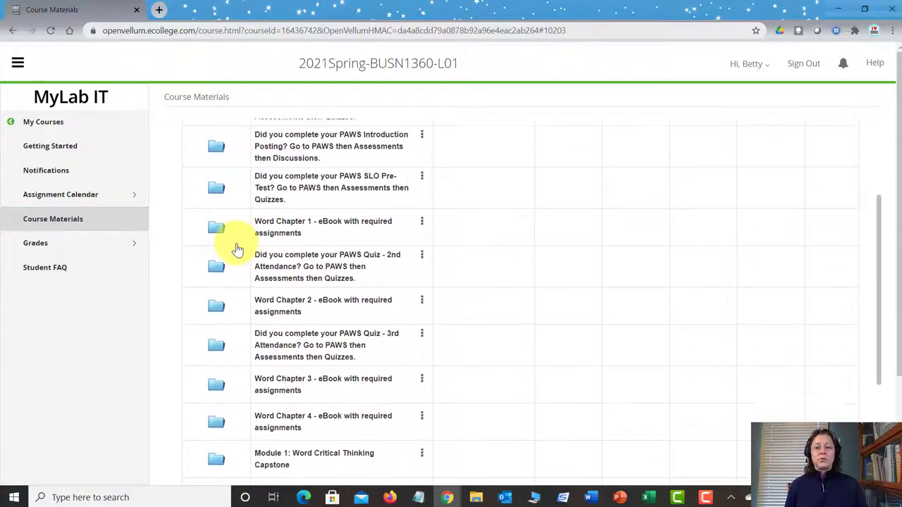
{"action": "scroll", "coordinate": [237, 249], "scroll_direction": "down", "scroll_amount": 3}
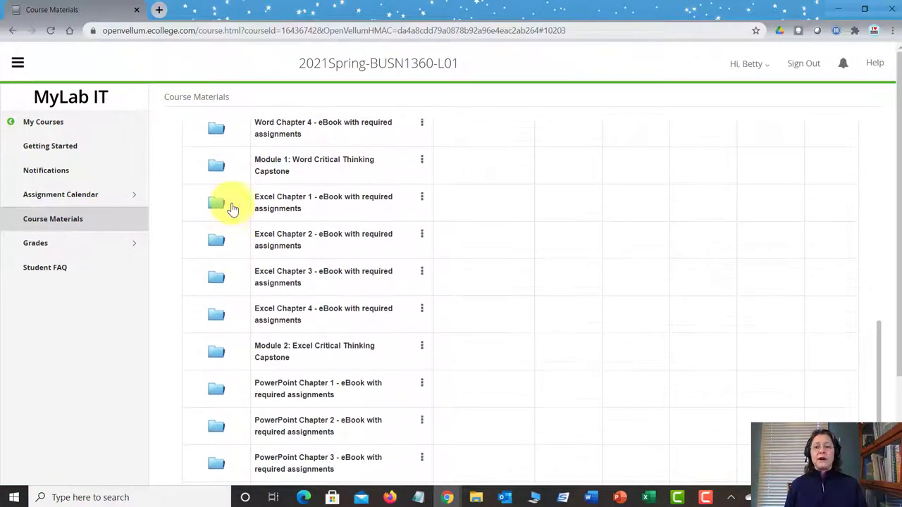
{"action": "left_click", "coordinate": [289, 200]}
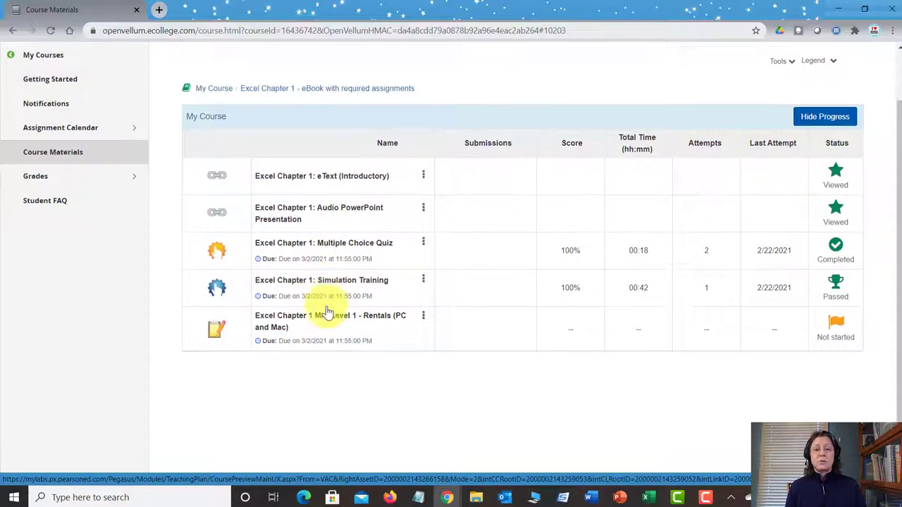
{"action": "scroll", "coordinate": [329, 308], "scroll_direction": "down", "scroll_amount": 2}
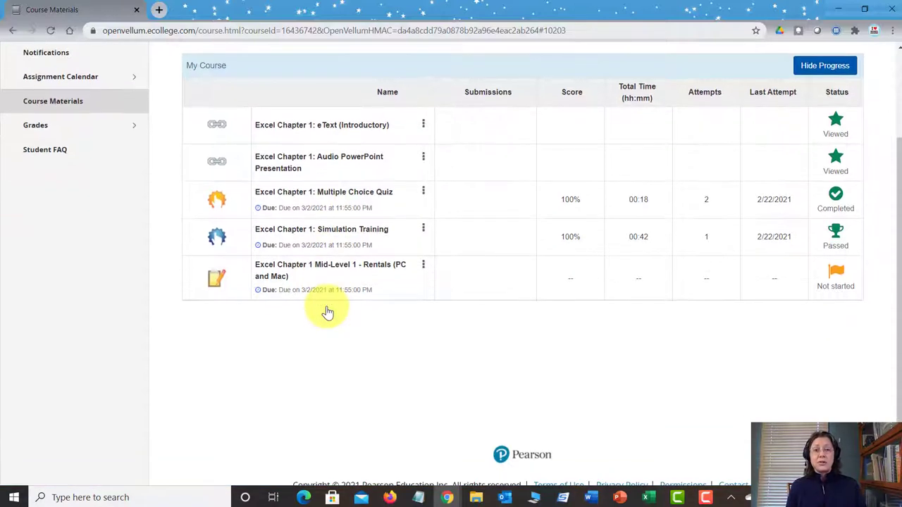
{"action": "left_click", "coordinate": [315, 268]}
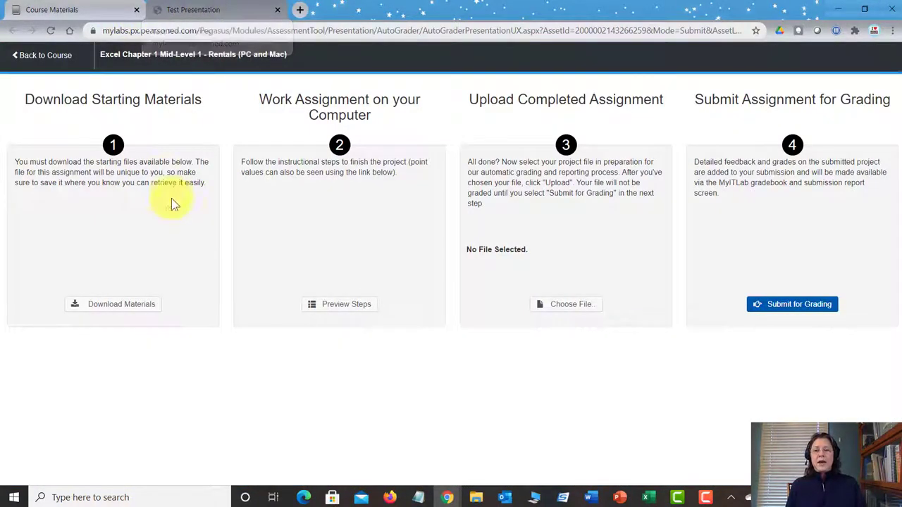
- Review the assignment's starting materials, checking the instructions document, the Excel workbook and the final result image, and close the file list
{"action": "left_click", "coordinate": [125, 306]}
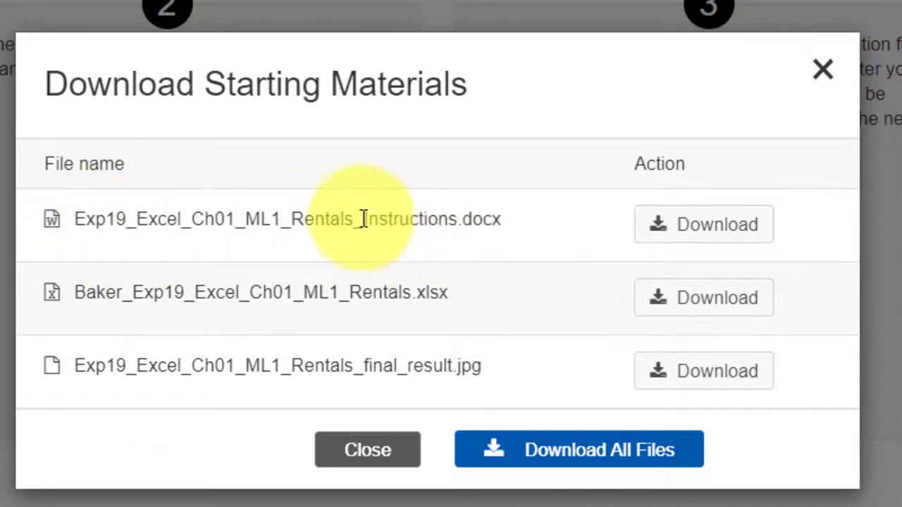
{"action": "left_click_drag", "start_coordinate": [360, 219], "coordinate": [454, 218]}
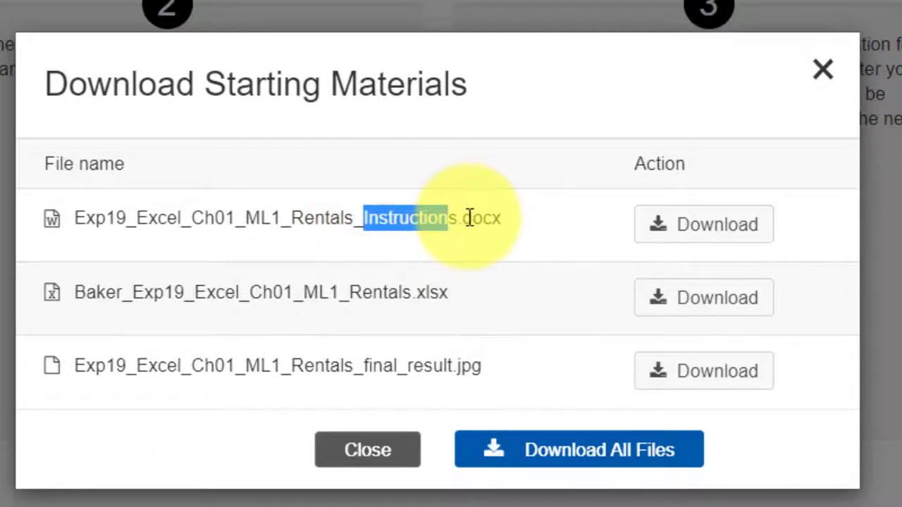
{"action": "left_click", "coordinate": [467, 219]}
{"action": "left_click_drag", "start_coordinate": [459, 219], "coordinate": [496, 278]}
{"action": "left_click", "coordinate": [504, 253]}
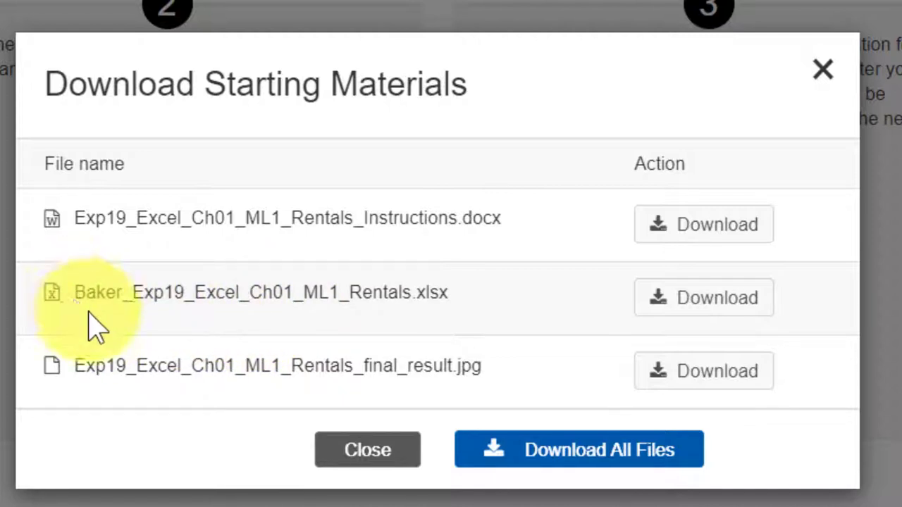
{"action": "left_click_drag", "start_coordinate": [75, 292], "coordinate": [123, 291]}
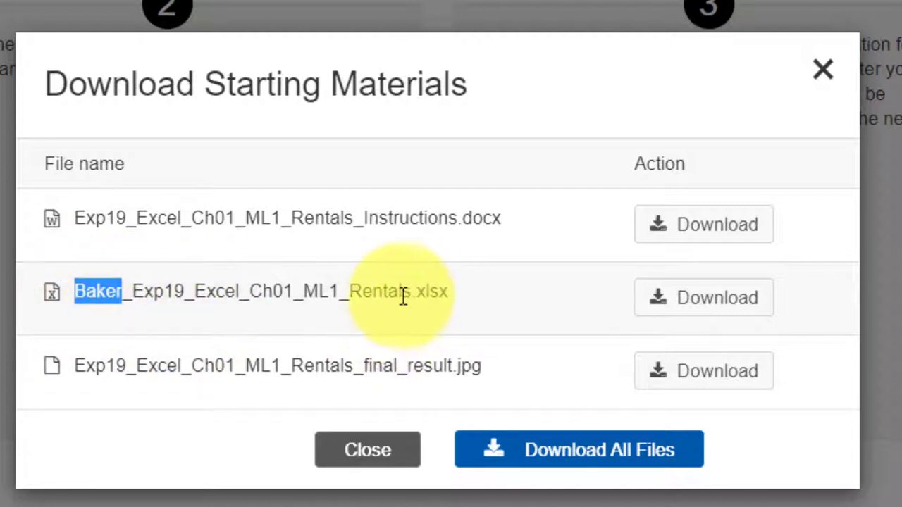
{"action": "left_click_drag", "start_coordinate": [417, 292], "coordinate": [459, 346]}
{"action": "right_click", "coordinate": [445, 326]}
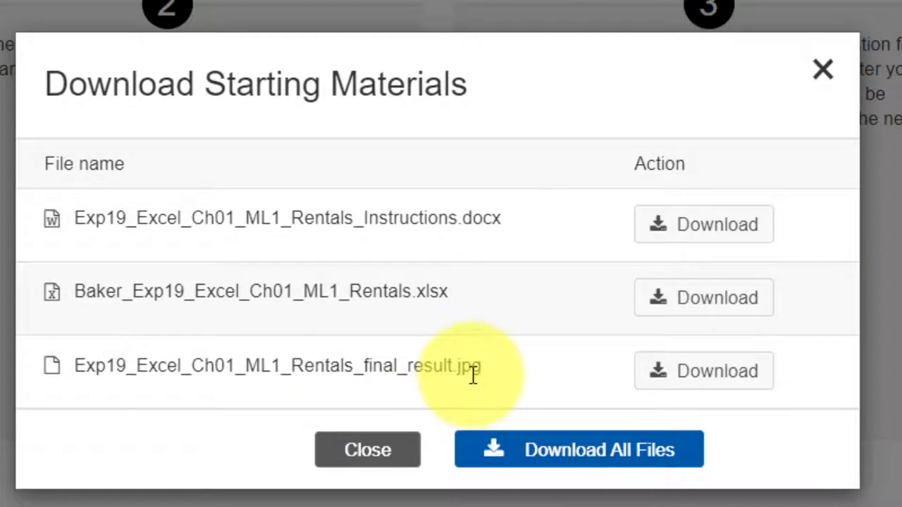
{"action": "left_click_drag", "start_coordinate": [459, 370], "coordinate": [484, 383]}
{"action": "left_click", "coordinate": [496, 392]}
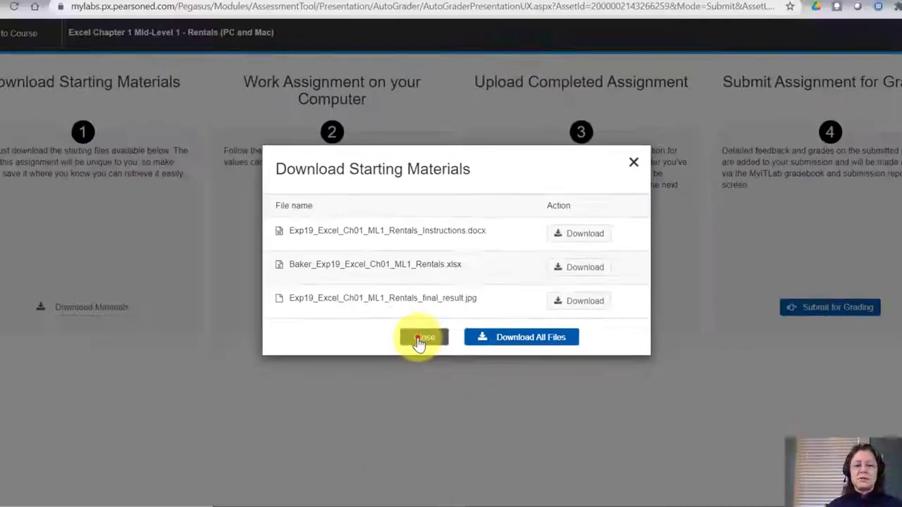
{"action": "left_click", "coordinate": [361, 456]}
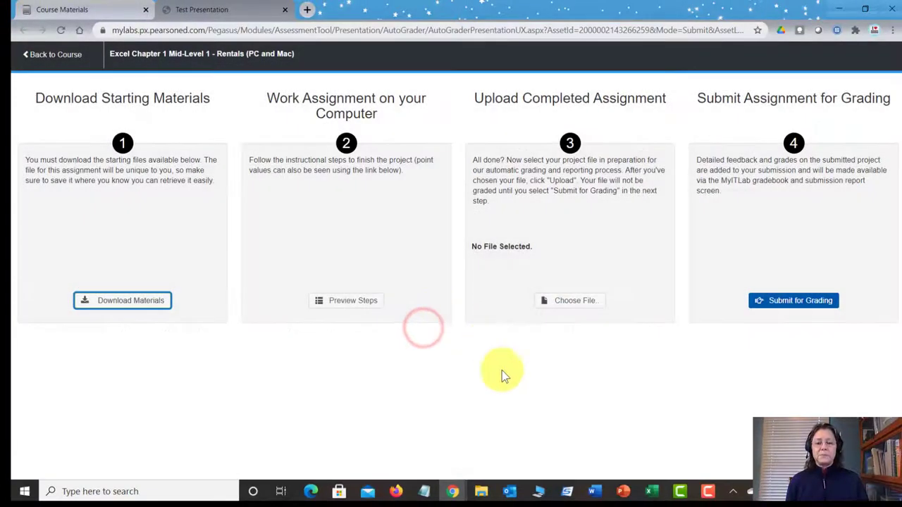
- Switch to File Explorer and go from the Excel-1 folder up to the root of the UDISK 12X (E:) drive
{"action": "mouse_move", "coordinate": [481, 491]}
{"action": "left_click", "coordinate": [465, 469]}
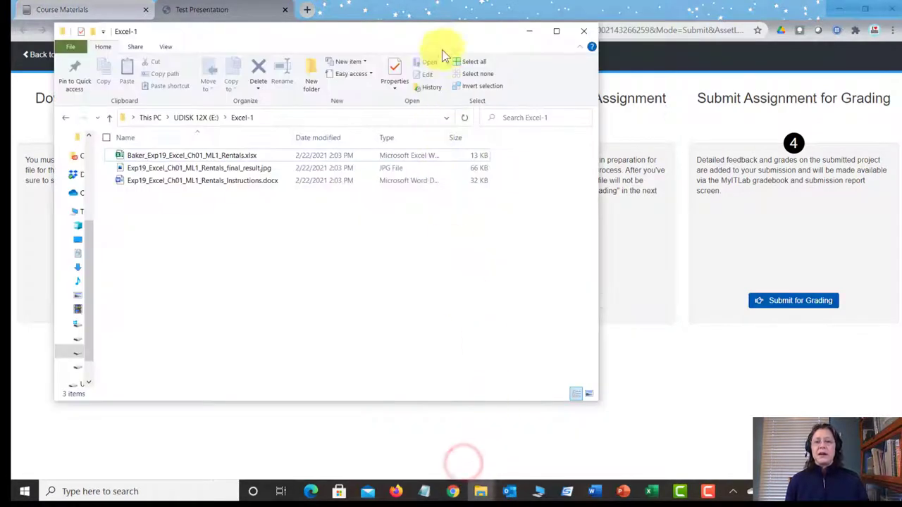
{"action": "left_click_drag", "start_coordinate": [427, 34], "coordinate": [537, 32]}
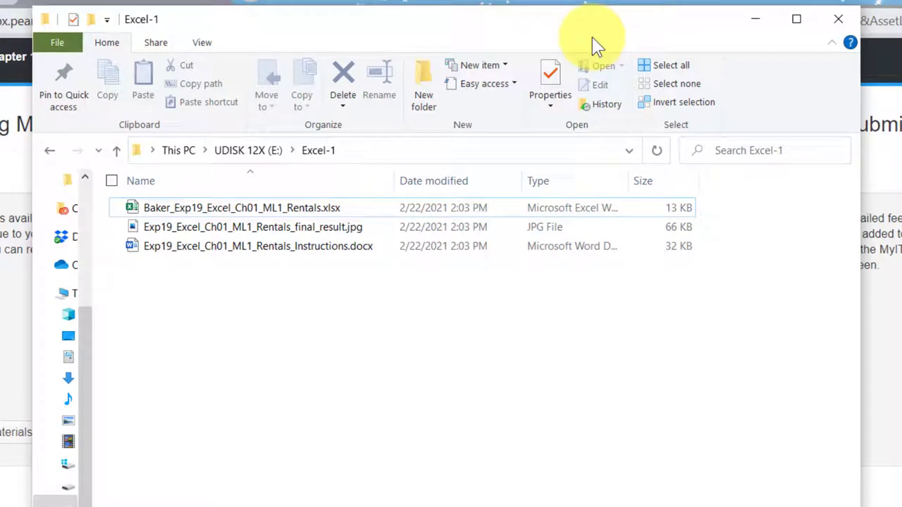
{"action": "left_click", "coordinate": [248, 151]}
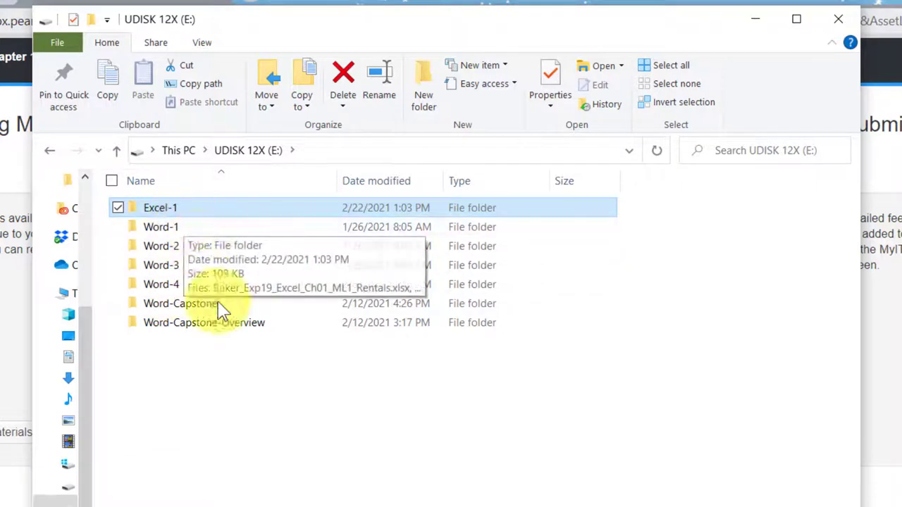
{"action": "left_click", "coordinate": [281, 437]}
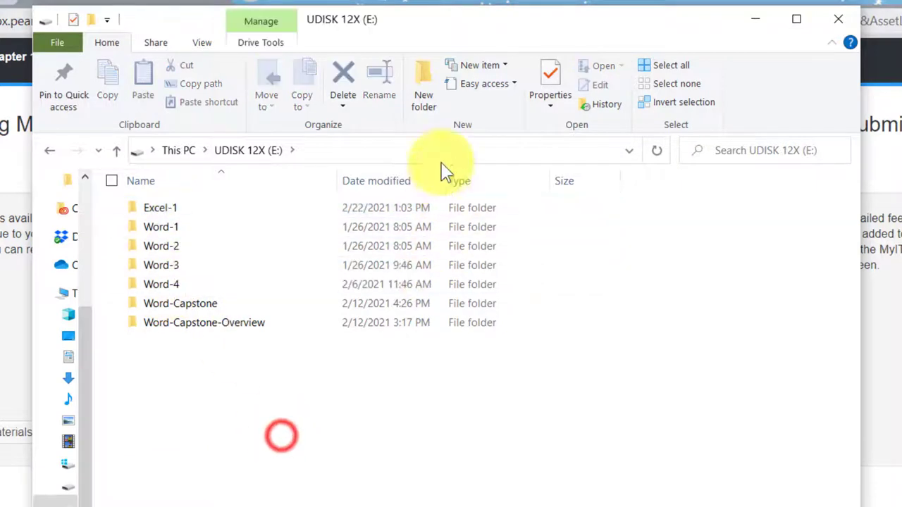
- Create a folder named ThisIsMyNewFolder on the UDISK 12X (E:) drive
{"action": "left_click", "coordinate": [424, 90]}
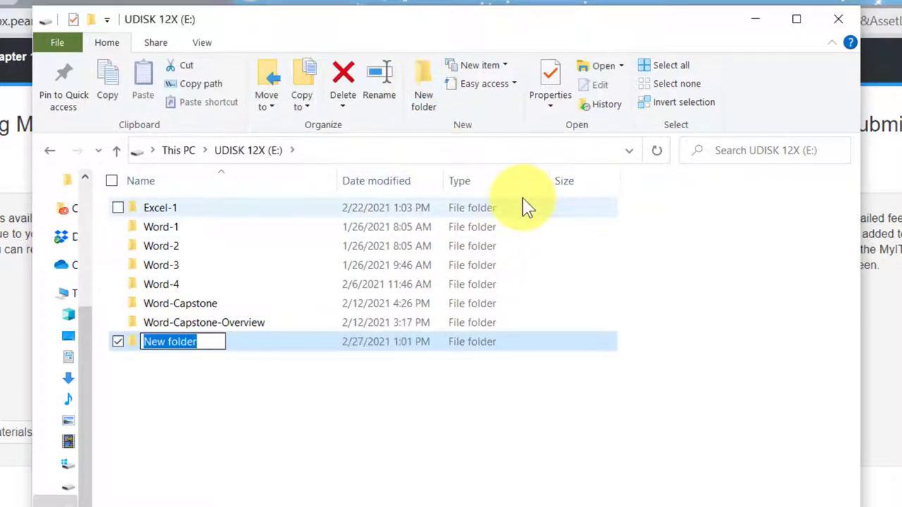
{"action": "type", "text": "ThisIsMy"}
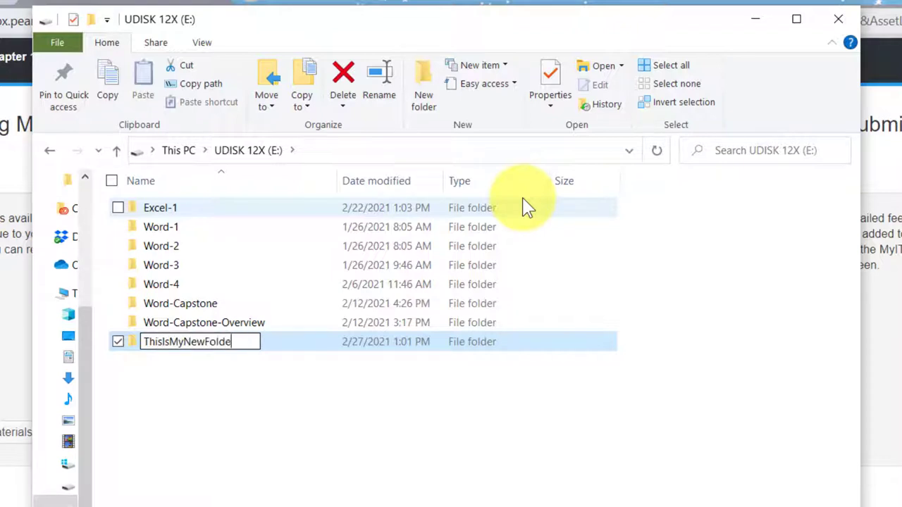
{"action": "key", "text": "Return"}
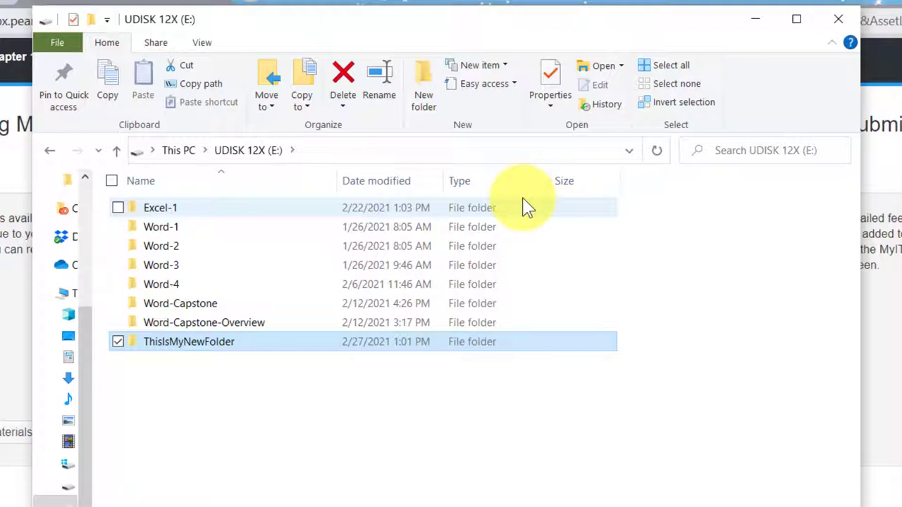
{"action": "left_click", "coordinate": [292, 383]}
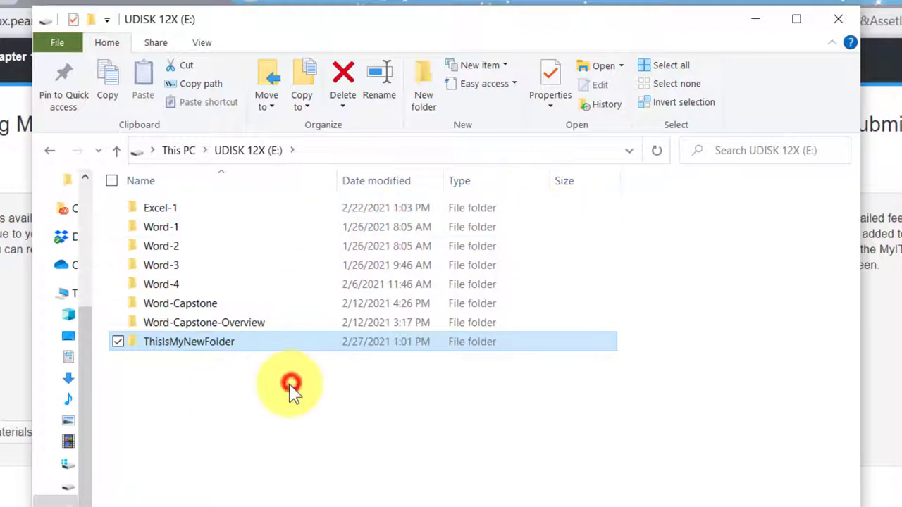
- Delete the ThisIsMyNewFolder folder from the UDISK 12X (E:) drive
{"action": "left_click", "coordinate": [209, 349]}
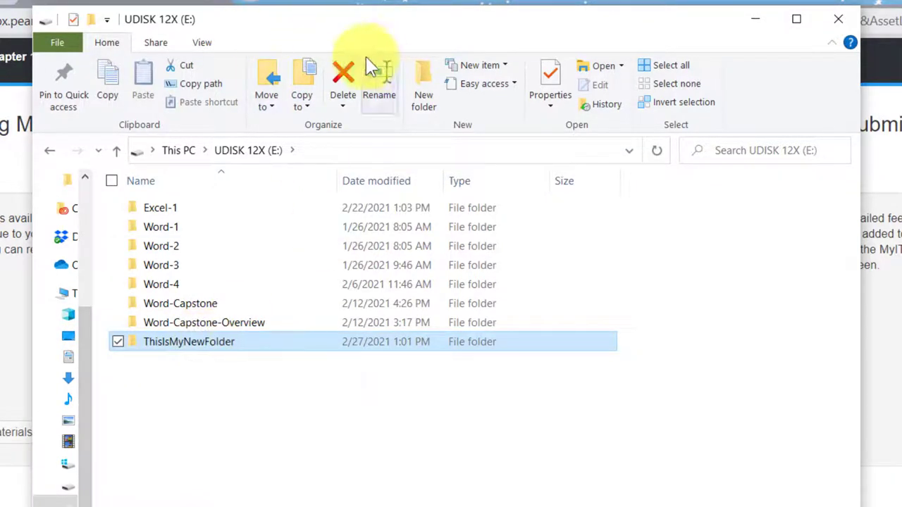
{"action": "left_click", "coordinate": [345, 79]}
{"action": "left_click", "coordinate": [543, 416]}
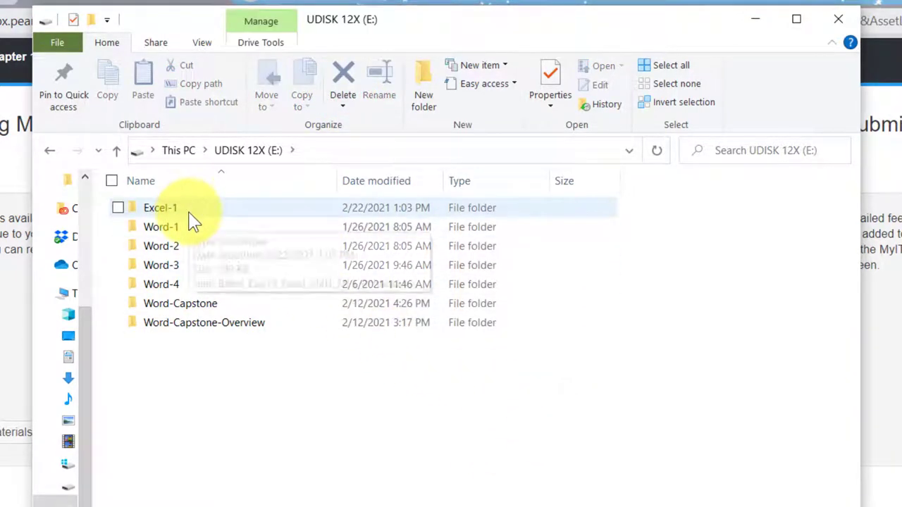
- Reopen the Excel-1 folder, and switch to Word to review the enlarged Exp19_Excel_Ch01_ML1_Rentals_Instructions.docx
{"action": "left_click", "coordinate": [189, 209]}
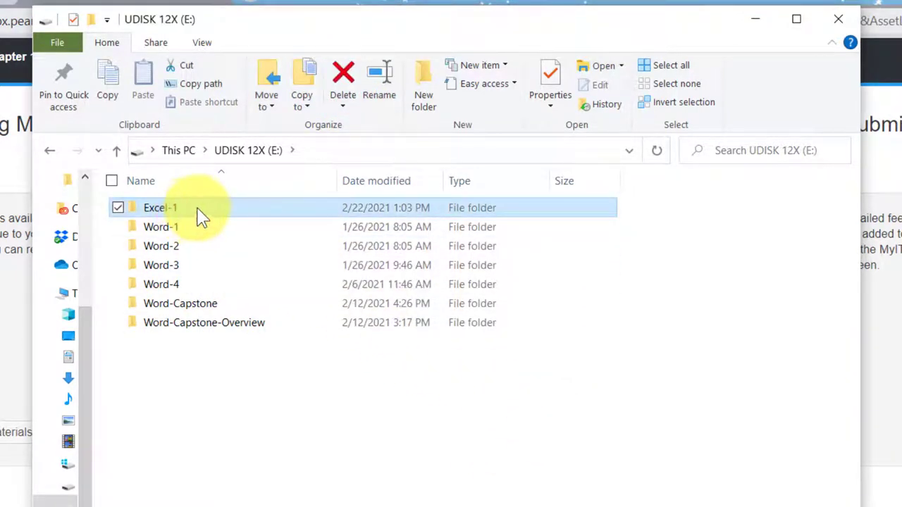
{"action": "double_click", "coordinate": [198, 212]}
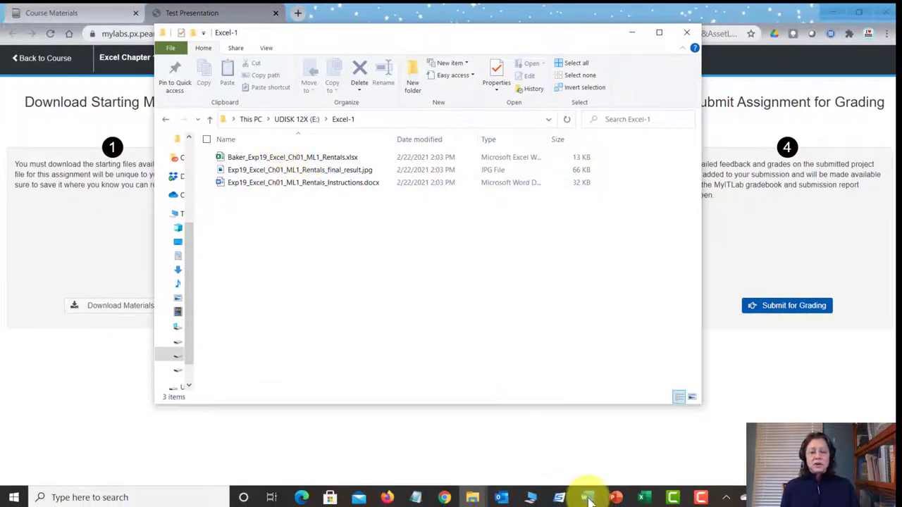
{"action": "mouse_move", "coordinate": [587, 497]}
{"action": "left_click", "coordinate": [590, 462]}
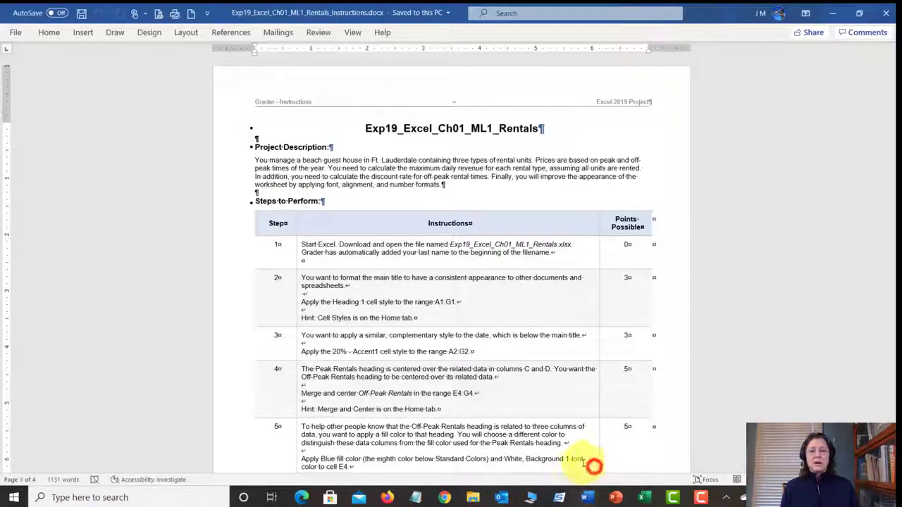
{"action": "scroll", "coordinate": [512, 285], "scroll_direction": "up", "scroll_amount": 8, "text": "ctrl"}
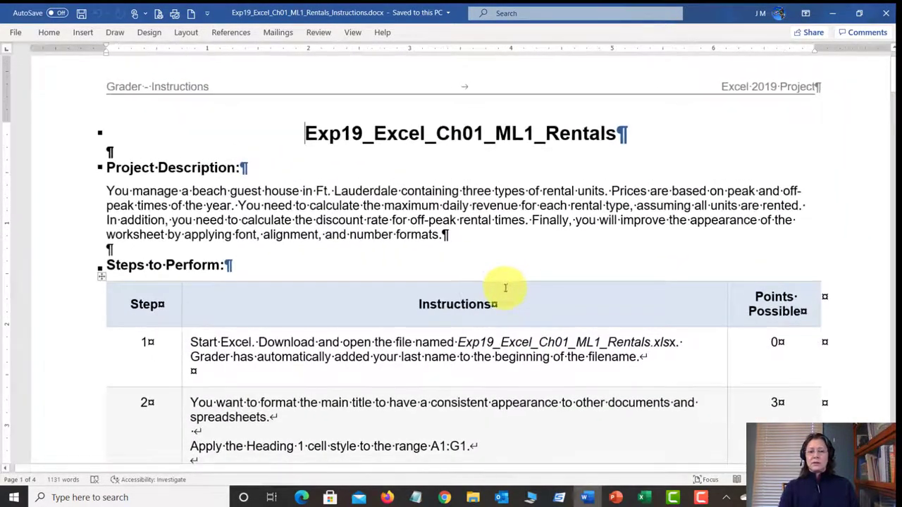
{"action": "scroll", "coordinate": [535, 278], "scroll_direction": "down", "scroll_amount": 3}
{"action": "left_click_drag", "start_coordinate": [890, 90], "coordinate": [890, 69]}
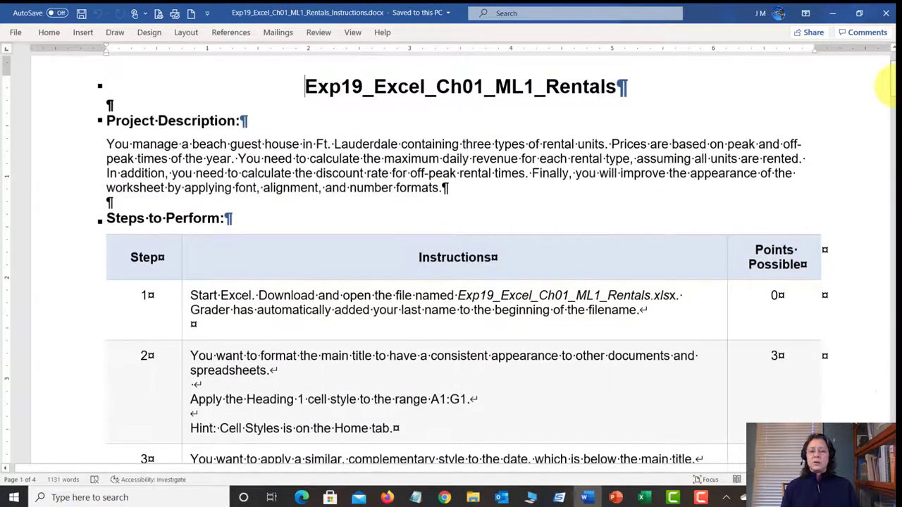
- Locate the Rentals starting workbook in the Excel-1 folder and bring it up in Excel
{"action": "left_click", "coordinate": [474, 498]}
{"action": "left_click", "coordinate": [453, 467]}
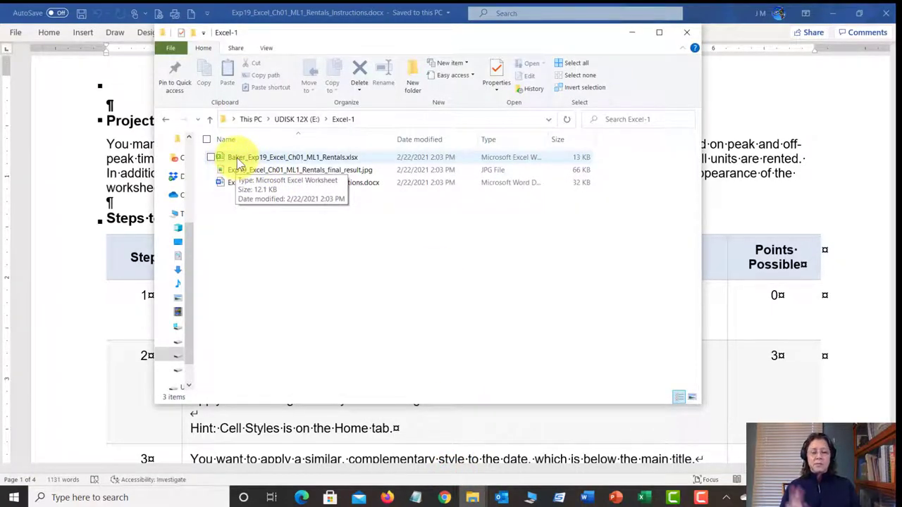
{"action": "left_click", "coordinate": [643, 500]}
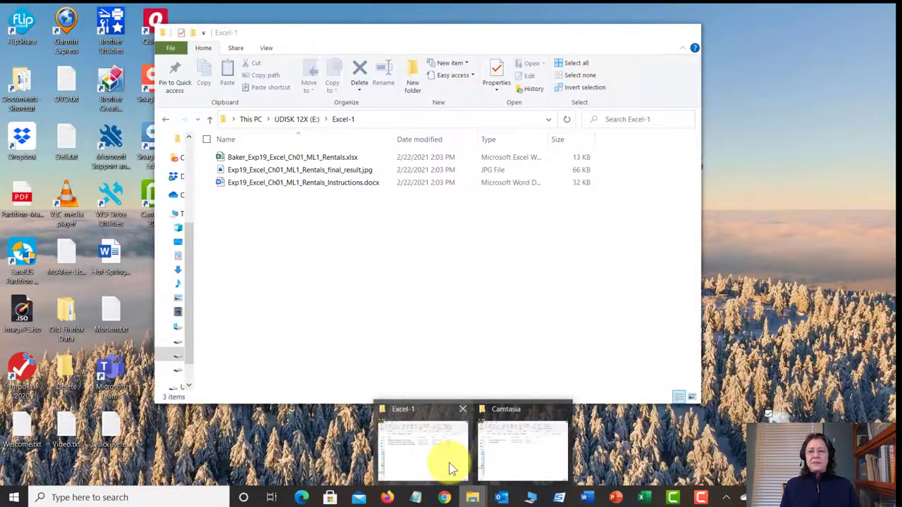
- Open Exp19_Excel_Ch01_ML1_Rentals_final_result.jpg from the Excel-1 folder and enlarge the image to examine the finished worksheet
{"action": "left_click", "coordinate": [449, 462]}
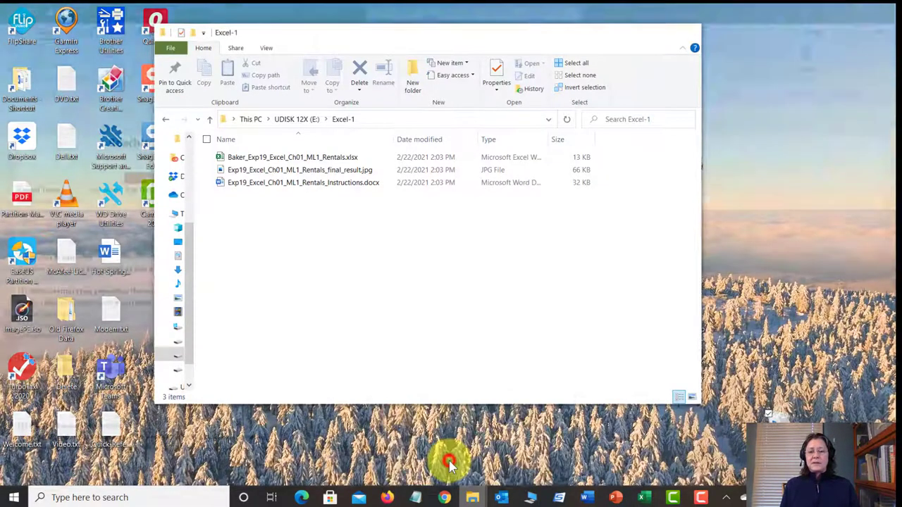
{"action": "left_click", "coordinate": [305, 171]}
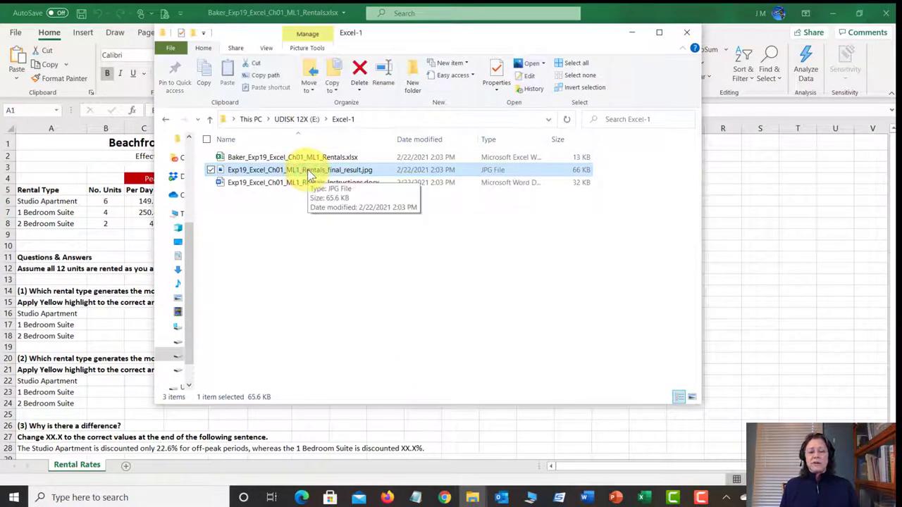
{"action": "double_click", "coordinate": [307, 172]}
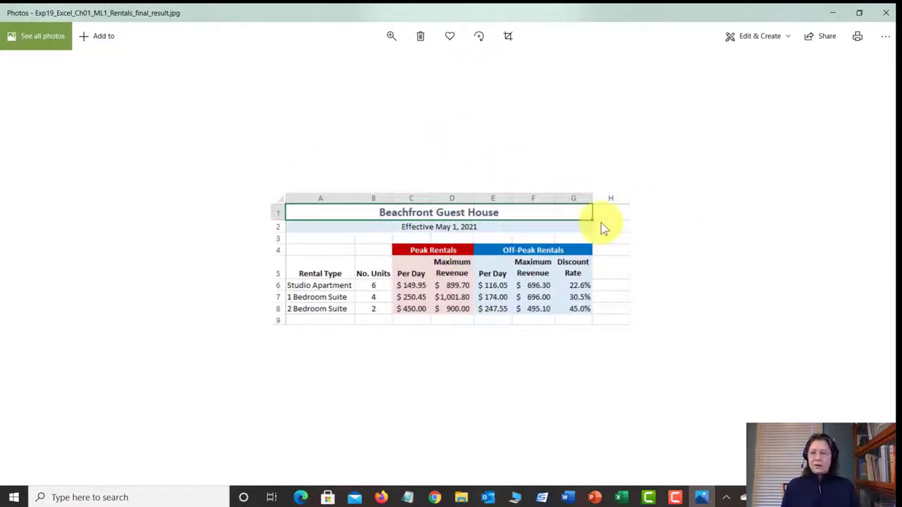
{"action": "left_click", "coordinate": [390, 39]}
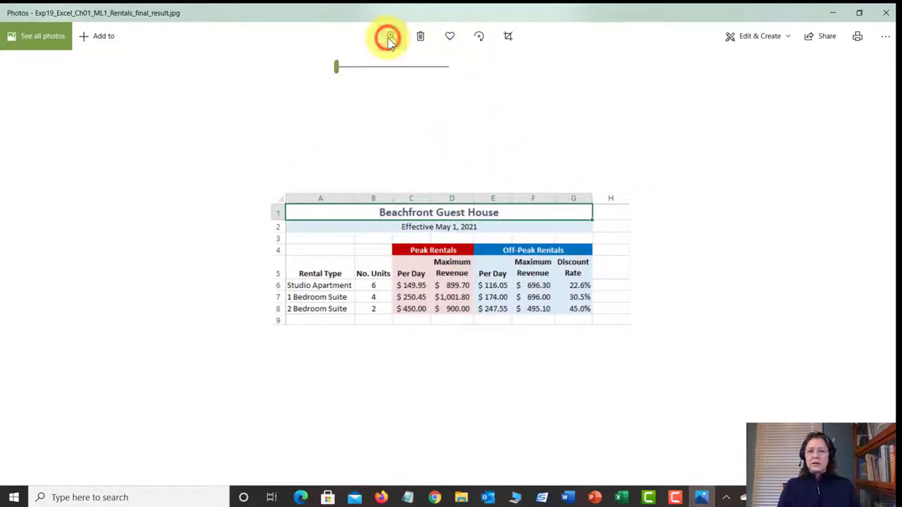
{"action": "left_click_drag", "start_coordinate": [337, 73], "coordinate": [392, 73]}
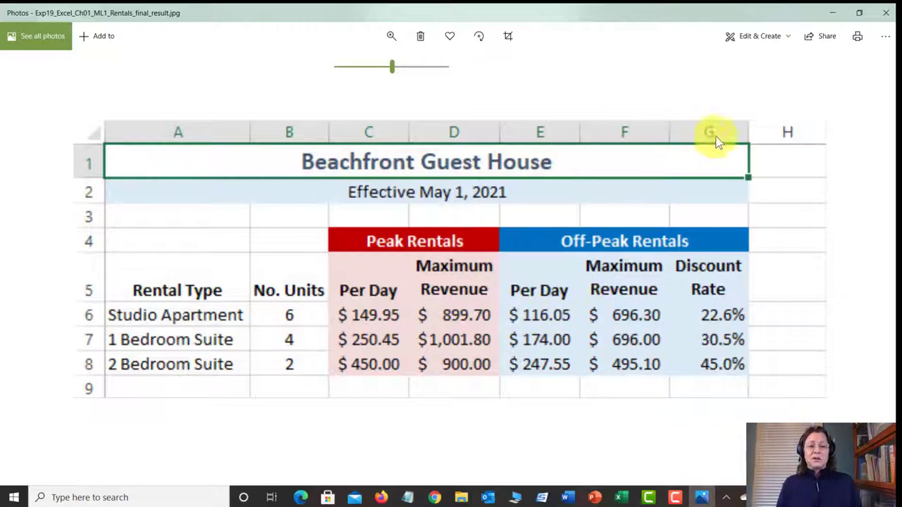
- Close the final result image, and switch past the Rentals workbook to the Exp19_Excel_Ch01_ML1_Rentals_Instructions.docx document in Word
{"action": "left_click", "coordinate": [889, 17]}
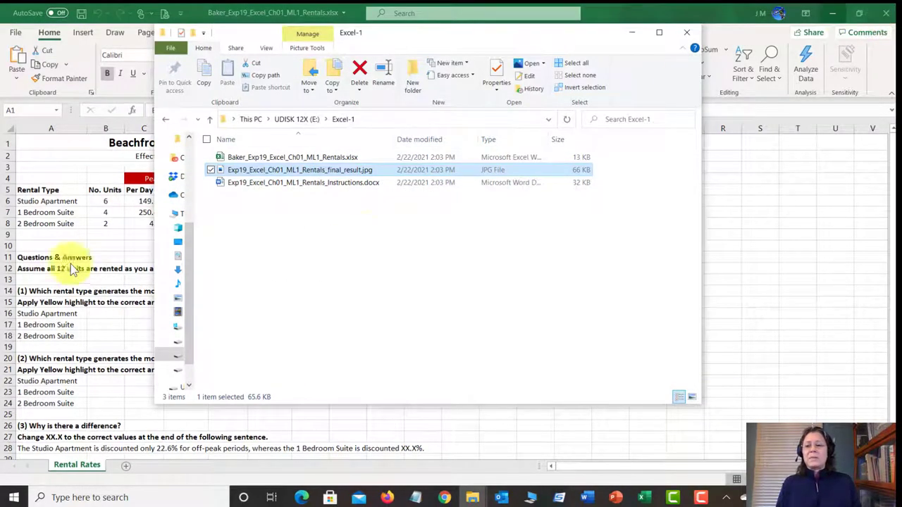
{"action": "left_click", "coordinate": [94, 224]}
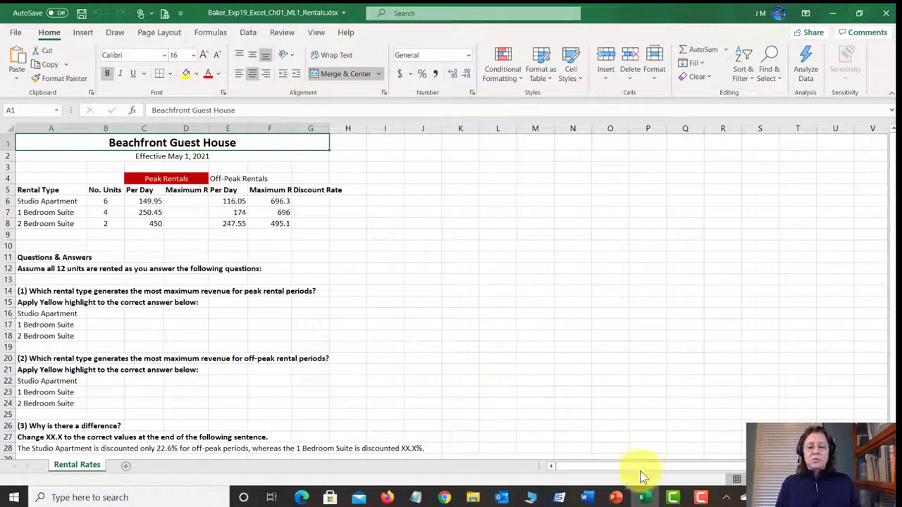
{"action": "left_click", "coordinate": [585, 499]}
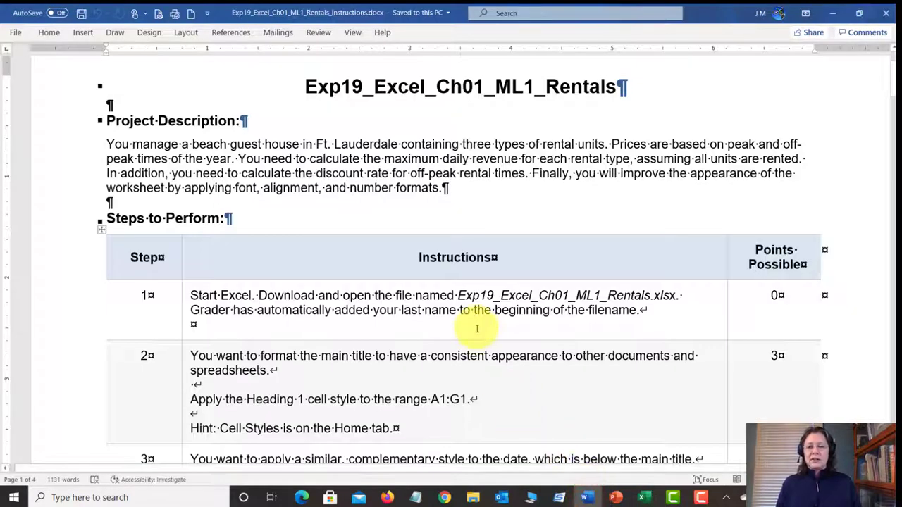
- Read steps 1 to 4 of the instructions table, and hide the document's formatting marks
{"action": "scroll", "coordinate": [475, 328], "scroll_direction": "down", "scroll_amount": 3}
{"action": "scroll", "coordinate": [477, 329], "scroll_direction": "down", "scroll_amount": 2}
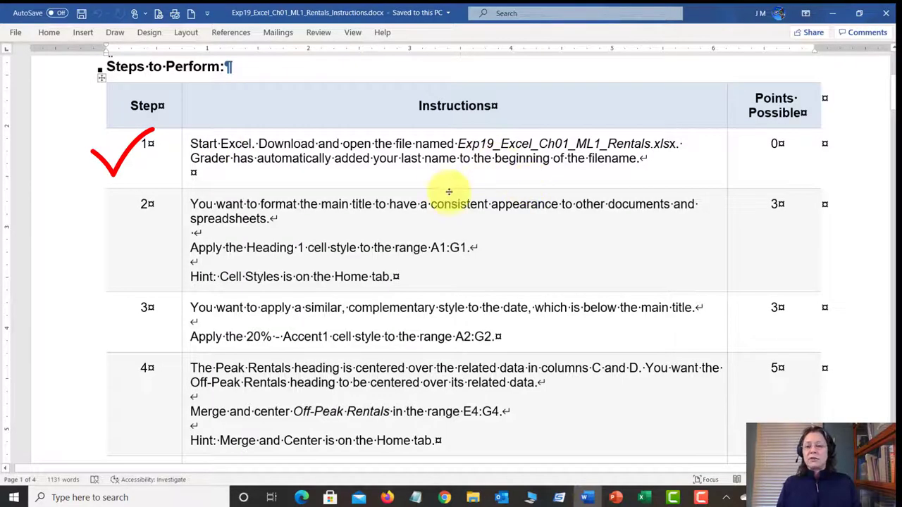
{"action": "scroll", "coordinate": [448, 190], "scroll_direction": "down", "scroll_amount": 2}
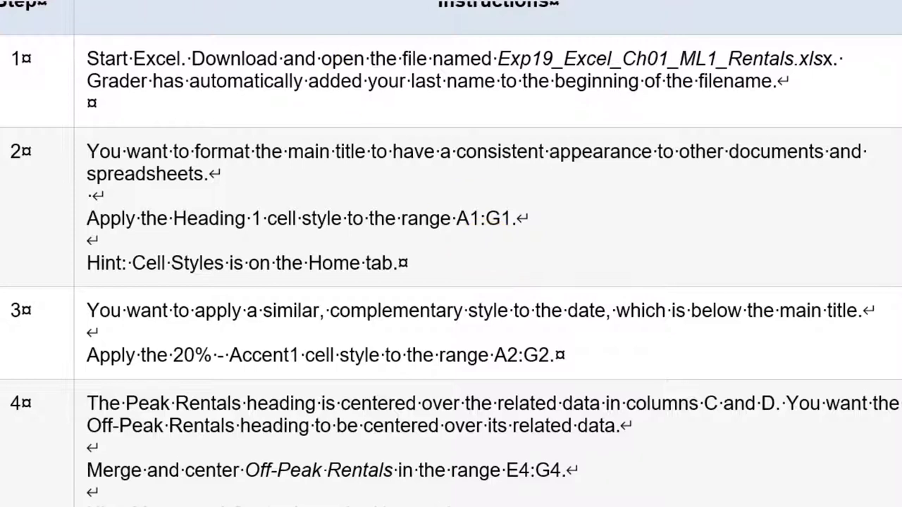
{"action": "left_click", "coordinate": [397, 7]}
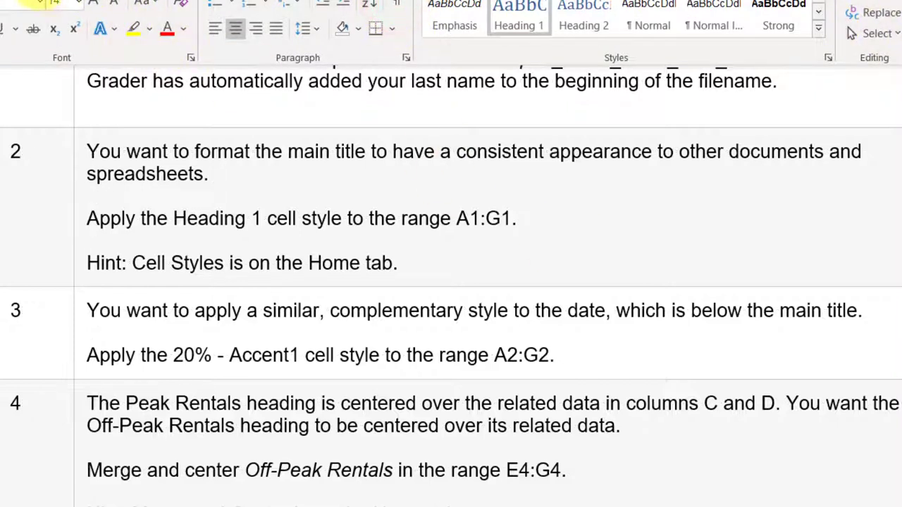
{"action": "left_click", "coordinate": [354, 386]}
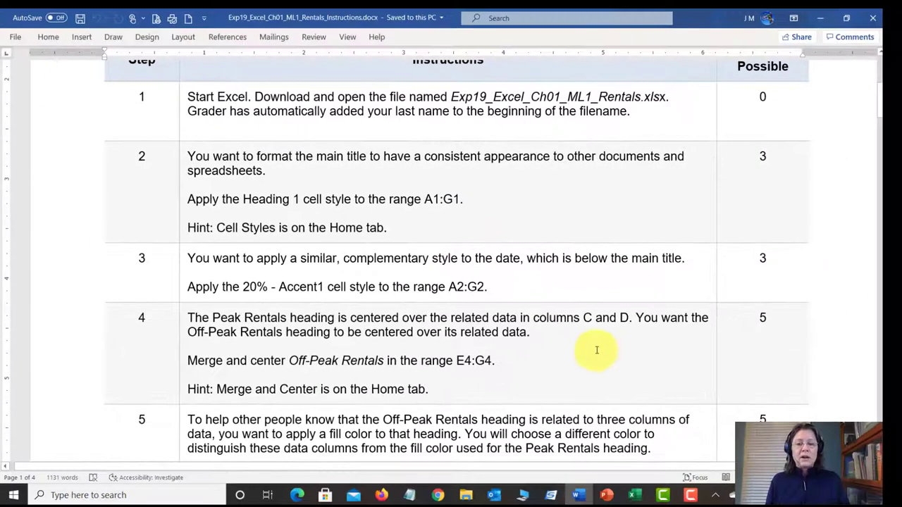
- Switch to the Rentals workbook in Excel, and select the title cell A1, followed by the empty cells P9 and P10
{"action": "left_click", "coordinate": [634, 496]}
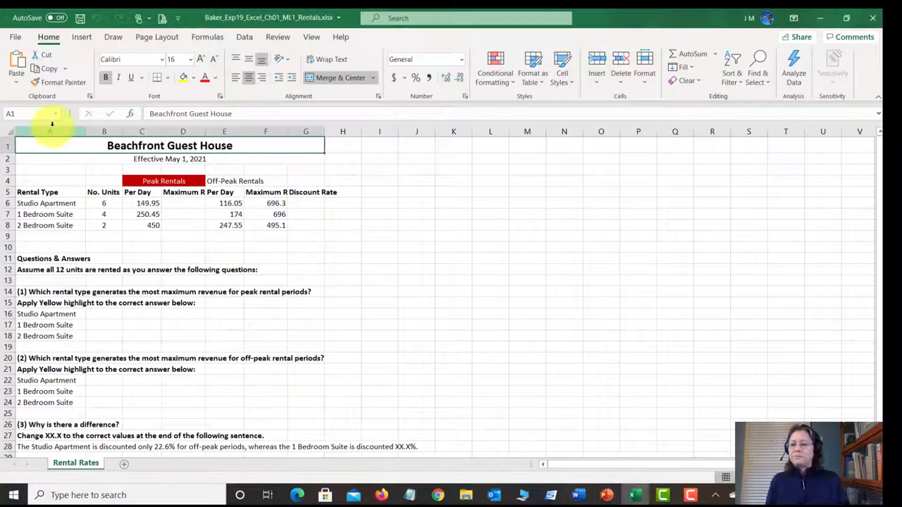
{"action": "left_click", "coordinate": [37, 145]}
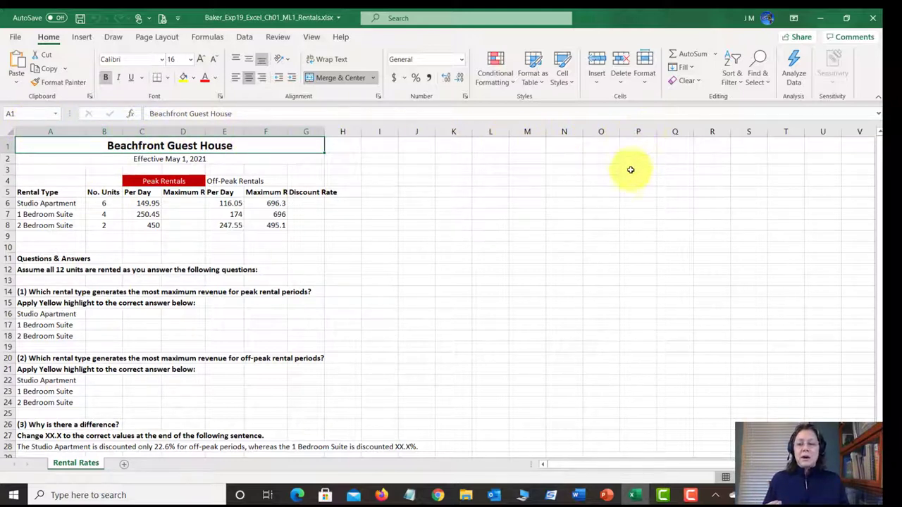
{"action": "left_click", "coordinate": [640, 237]}
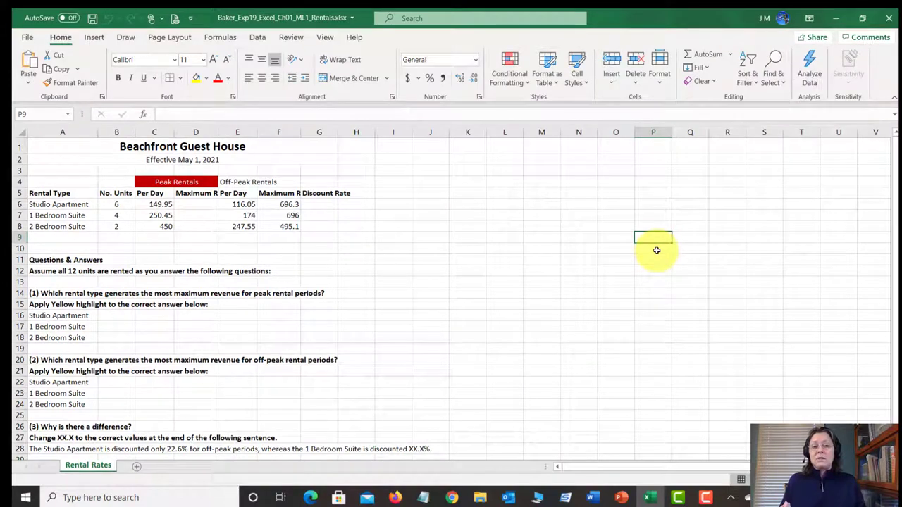
{"action": "left_click", "coordinate": [655, 249]}
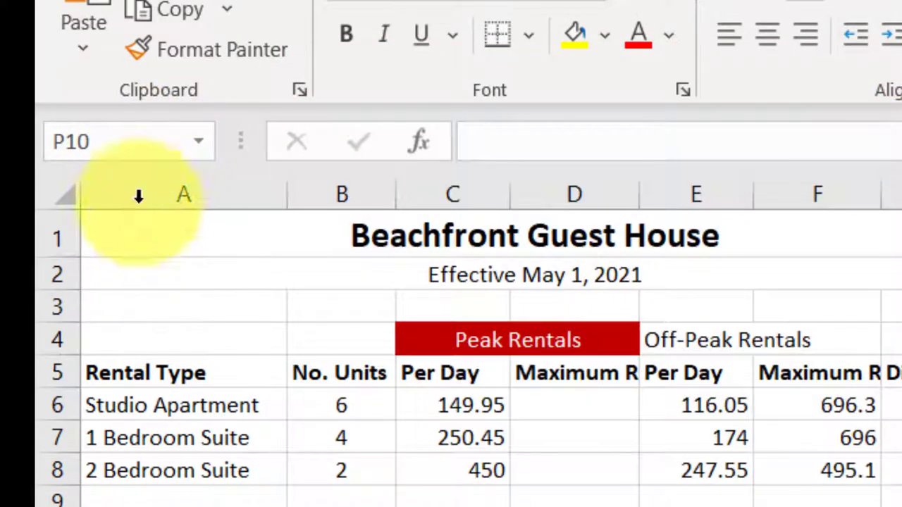
- Jump directly to cell J7 by entering its cell reference
{"action": "left_click", "coordinate": [135, 141]}
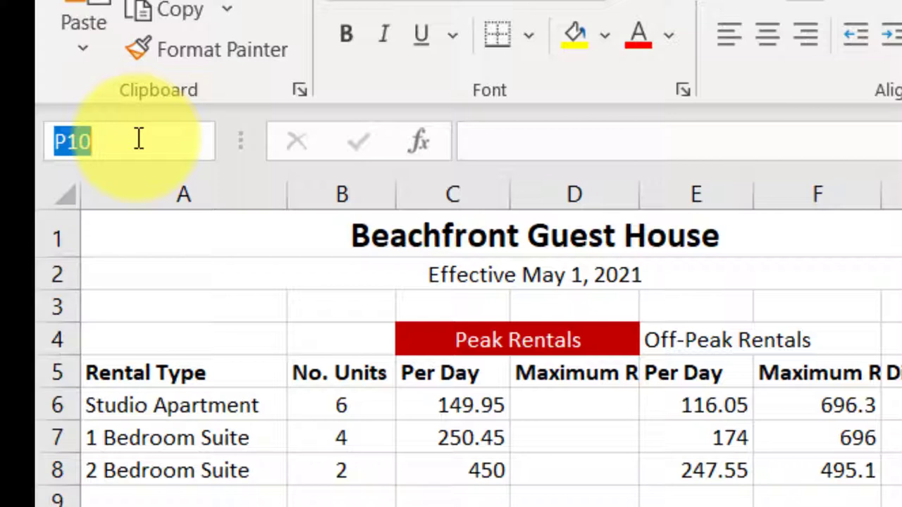
{"action": "type", "text": "j7"}
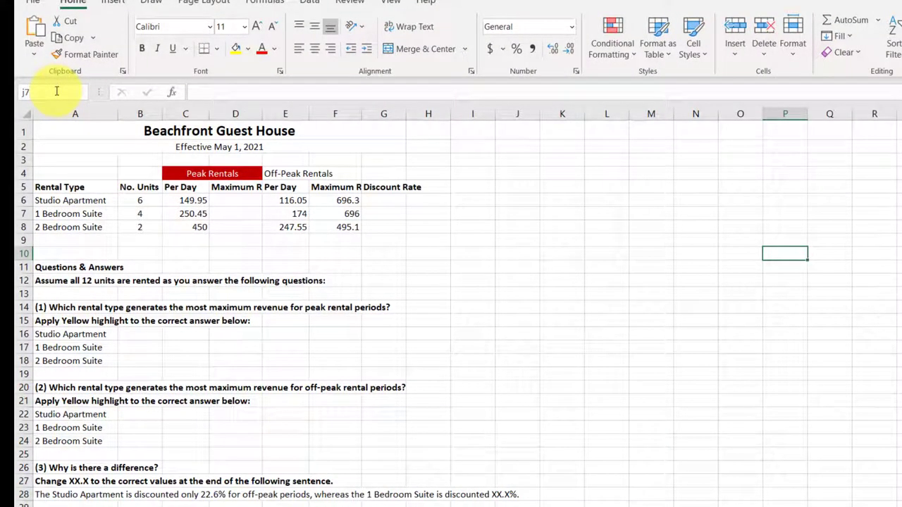
{"action": "key", "text": "Return"}
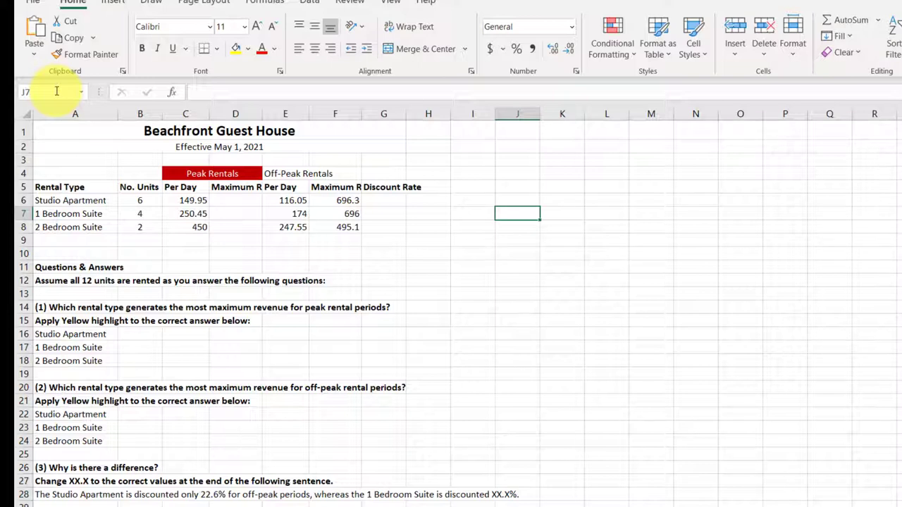
{"action": "key", "text": "Return"}
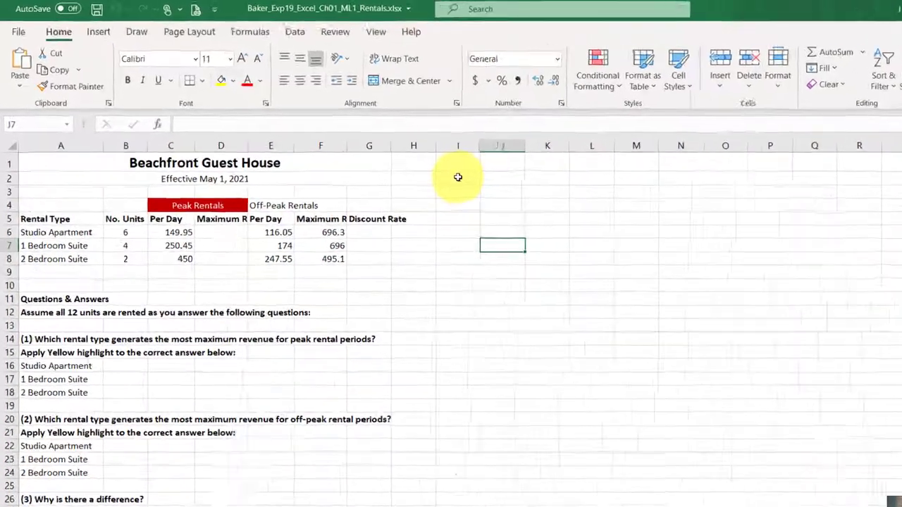
- Practise range selection with I2:I10, K2:T22 and I2:P21, clearing each larger block by selecting a single cell in column G
{"action": "left_click", "coordinate": [387, 151]}
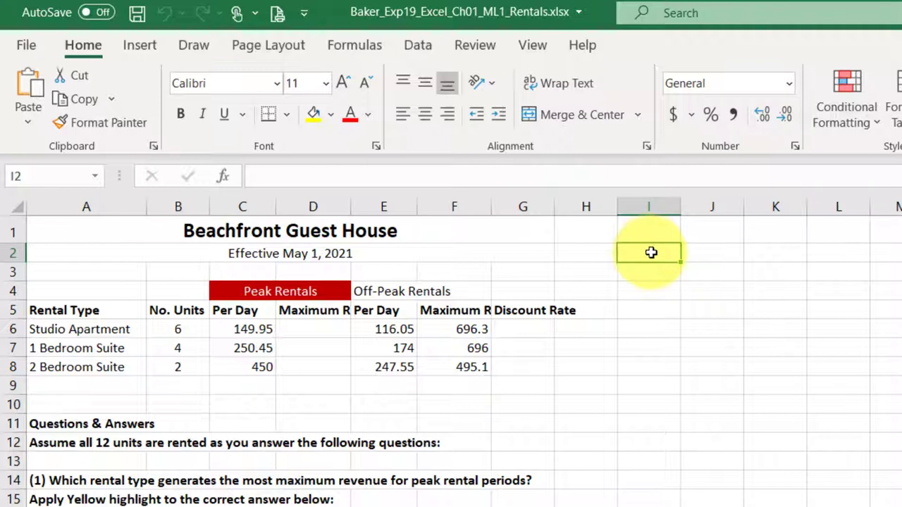
{"action": "left_click_drag", "start_coordinate": [648, 251], "coordinate": [626, 408]}
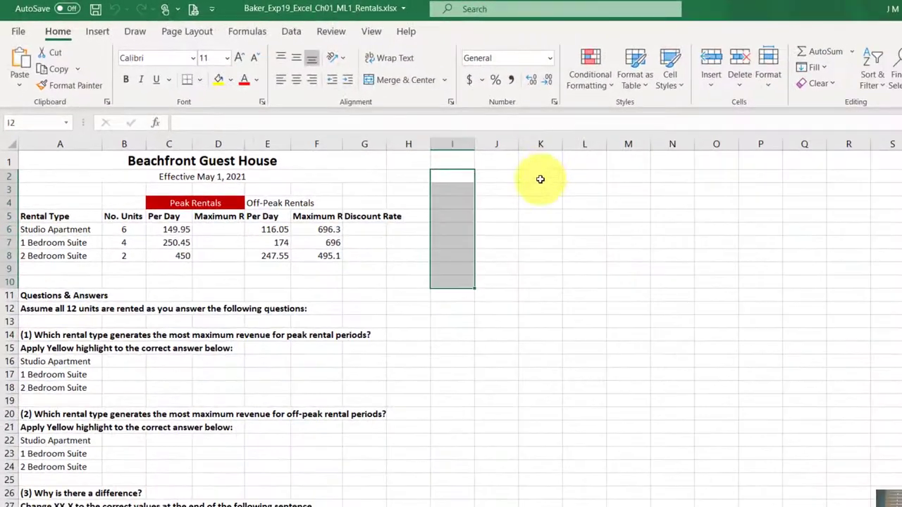
{"action": "left_click_drag", "start_coordinate": [540, 179], "coordinate": [894, 440]}
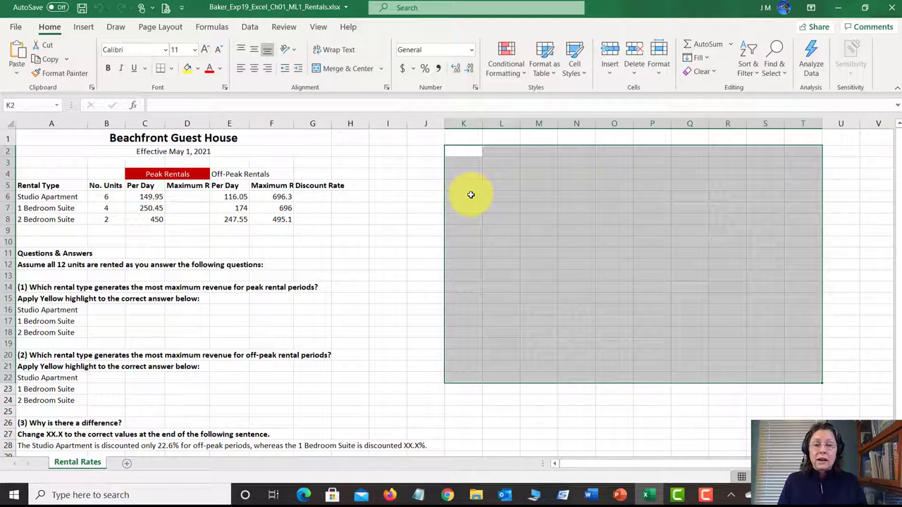
{"action": "left_click", "coordinate": [293, 252]}
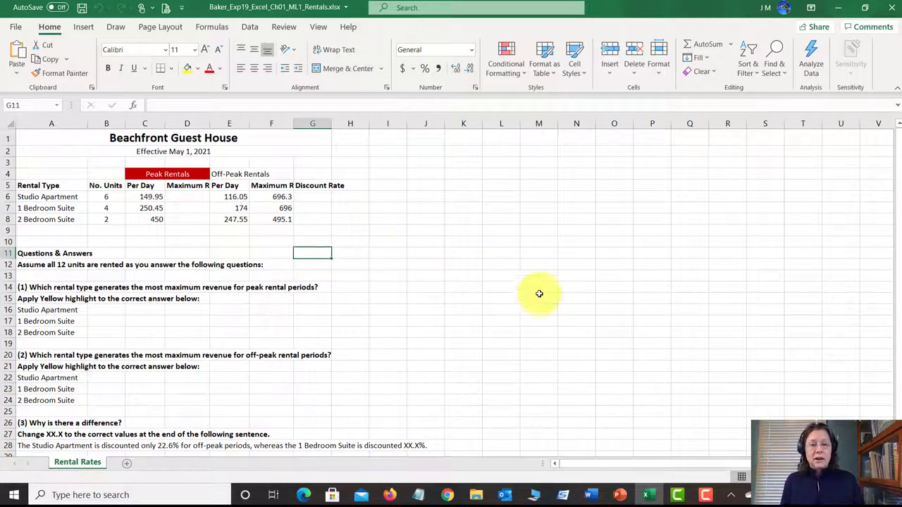
{"action": "left_click_drag", "start_coordinate": [658, 365], "coordinate": [392, 149]}
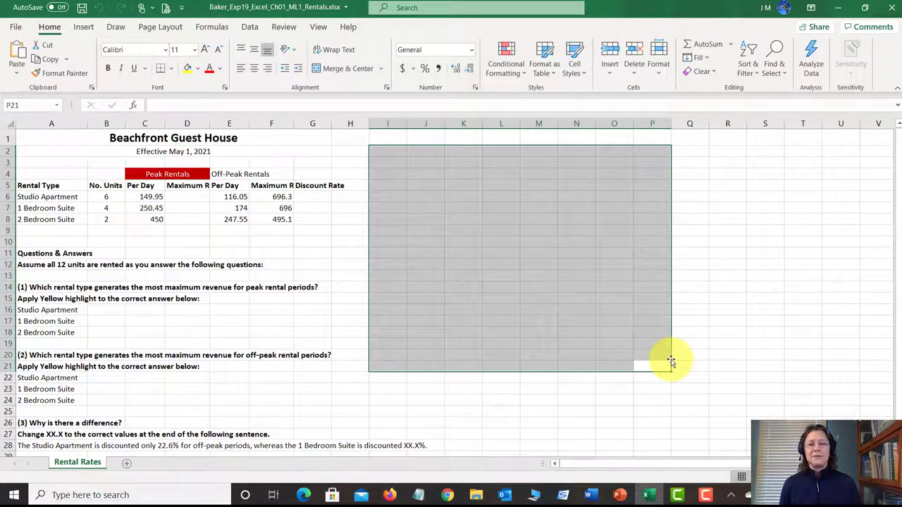
{"action": "left_click", "coordinate": [329, 262]}
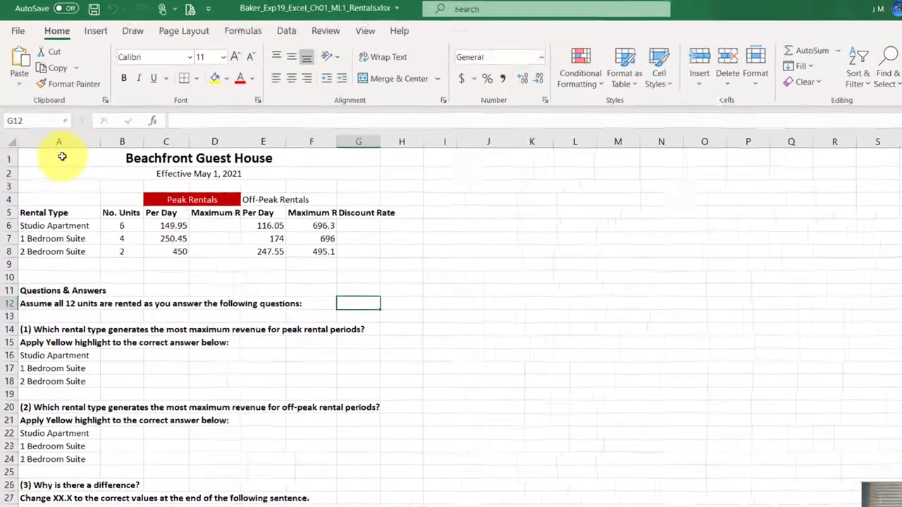
- Select the merged title in row 1, and compare it with selecting the separate cells of A4:G4
{"action": "left_click", "coordinate": [53, 136]}
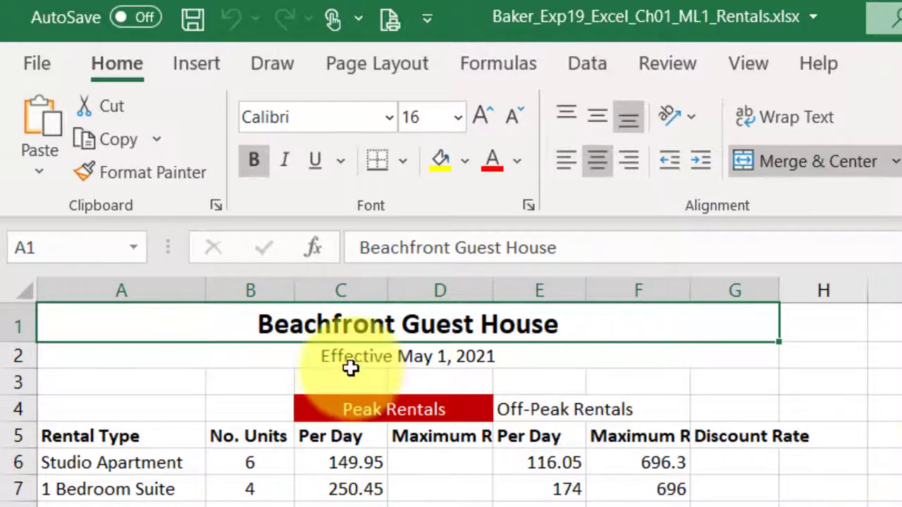
{"action": "left_click_drag", "start_coordinate": [82, 407], "coordinate": [725, 409]}
{"action": "left_click", "coordinate": [571, 504]}
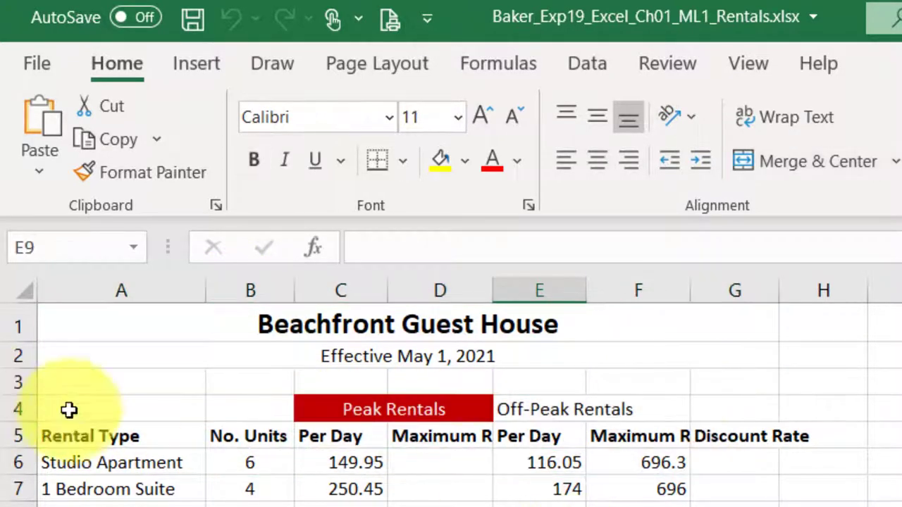
{"action": "left_click_drag", "start_coordinate": [84, 407], "coordinate": [724, 408]}
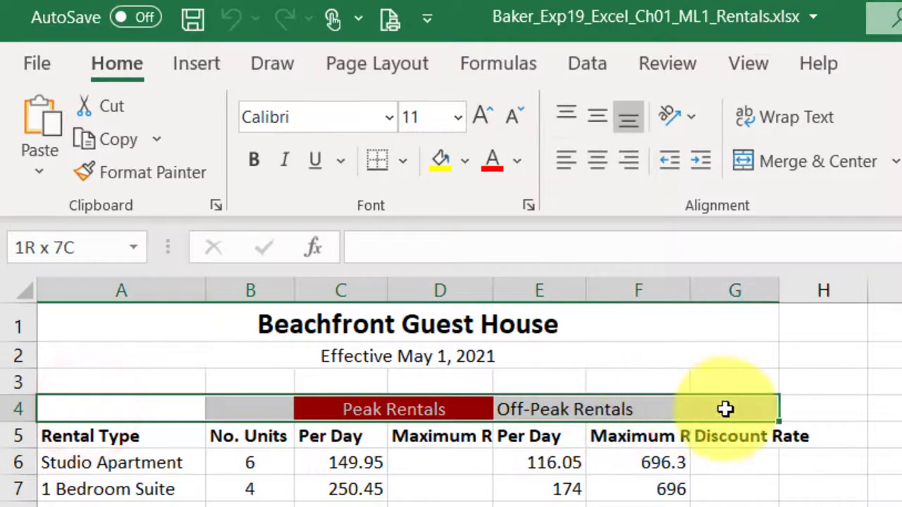
- Apply the Heading 1 cell style to the merged Beachfront Guest House title in A1:G1
{"action": "left_click", "coordinate": [109, 322]}
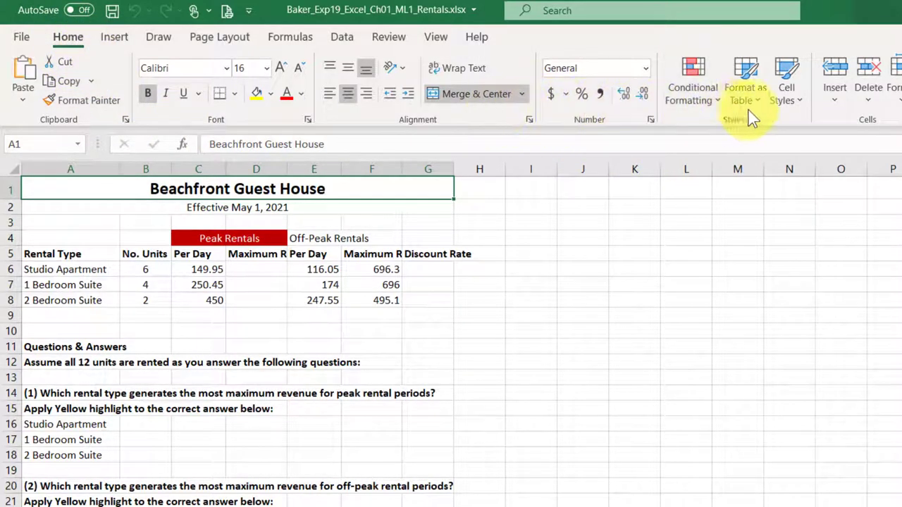
{"action": "left_click", "coordinate": [796, 100]}
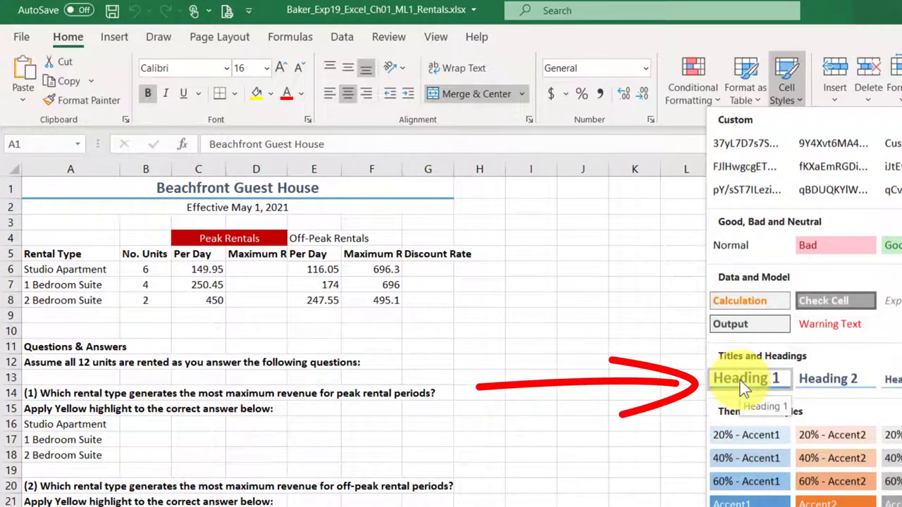
{"action": "left_click", "coordinate": [741, 384]}
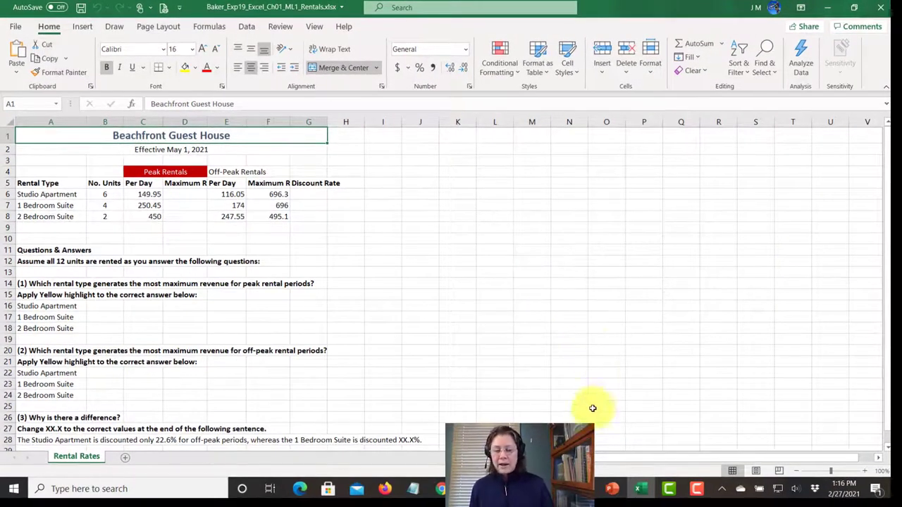
- Switch to Word and read step 3 of the instructions about the style for the date row
{"action": "left_click", "coordinate": [599, 487]}
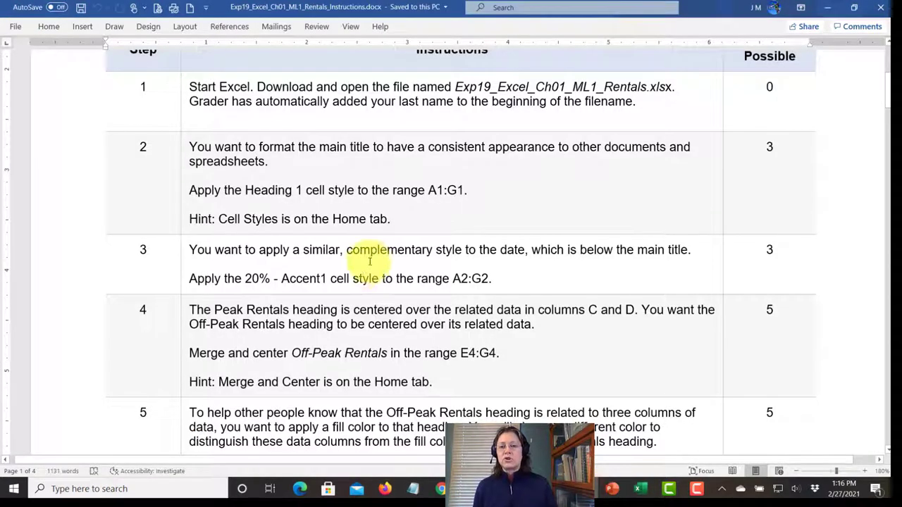
{"action": "scroll", "coordinate": [361, 274], "scroll_direction": "down", "scroll_amount": 2}
{"action": "scroll", "coordinate": [361, 275], "scroll_direction": "up", "scroll_amount": 1}
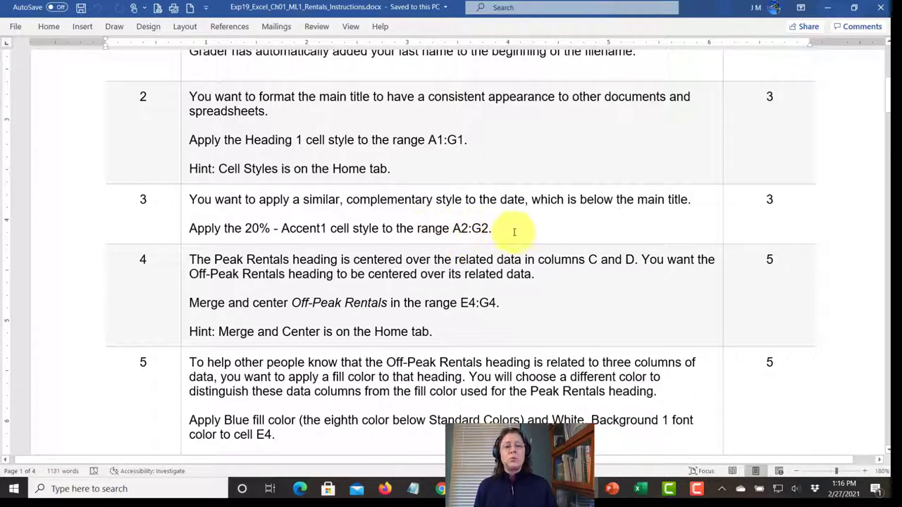
- Return to Excel and apply the 20% - Accent1 cell style to the merged date line in A2:G2
{"action": "left_click", "coordinate": [643, 486]}
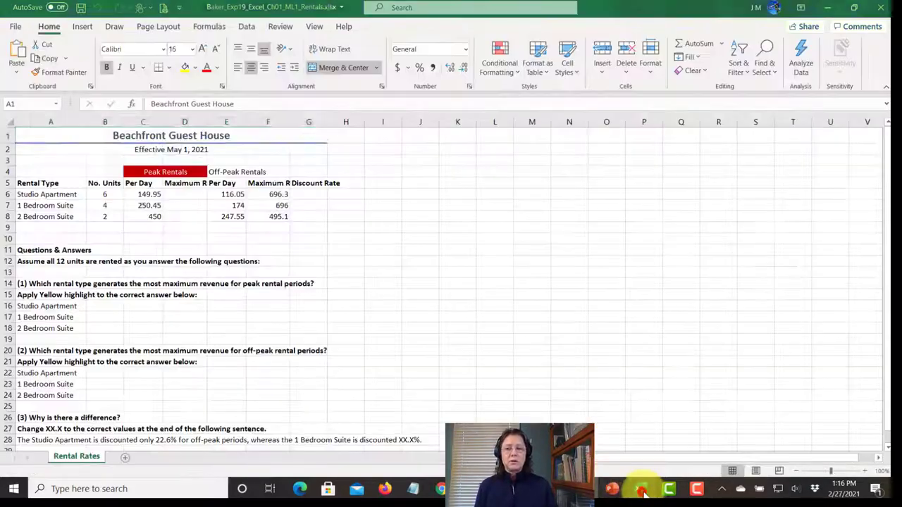
{"action": "left_click", "coordinate": [37, 149]}
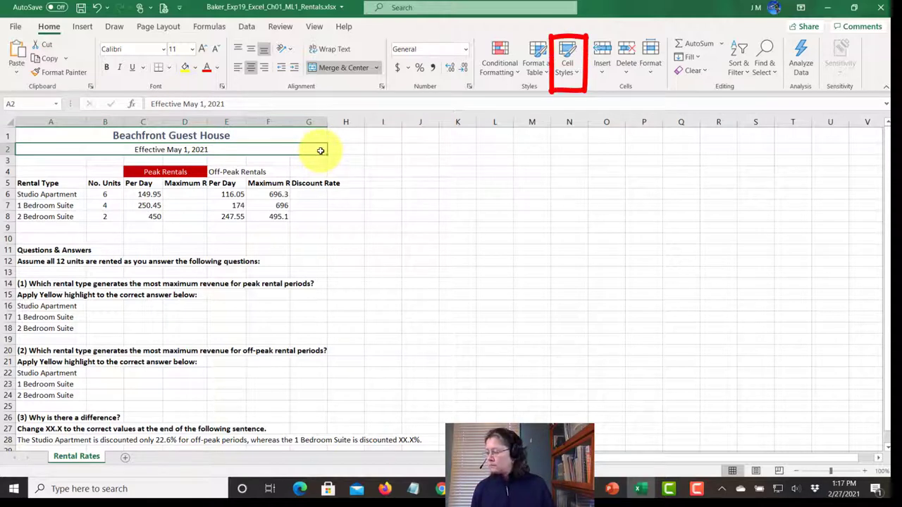
{"action": "left_click", "coordinate": [568, 73]}
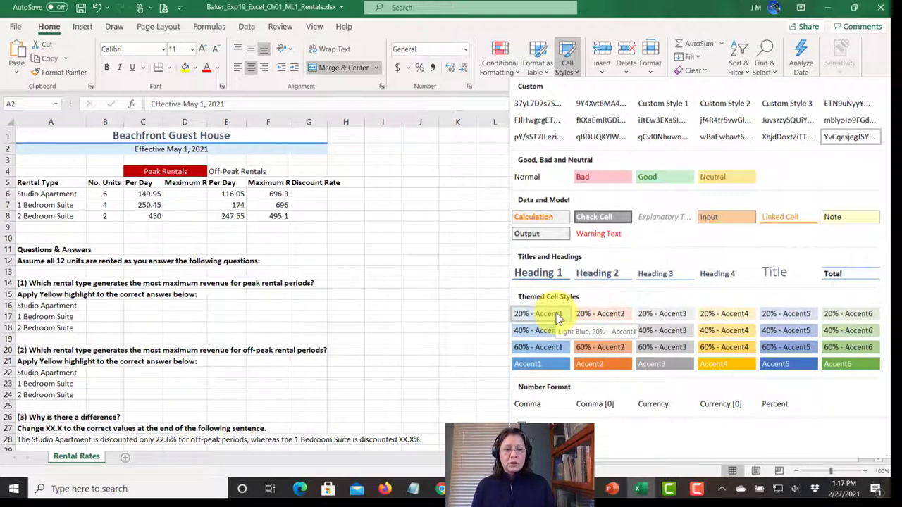
{"action": "left_click", "coordinate": [555, 314]}
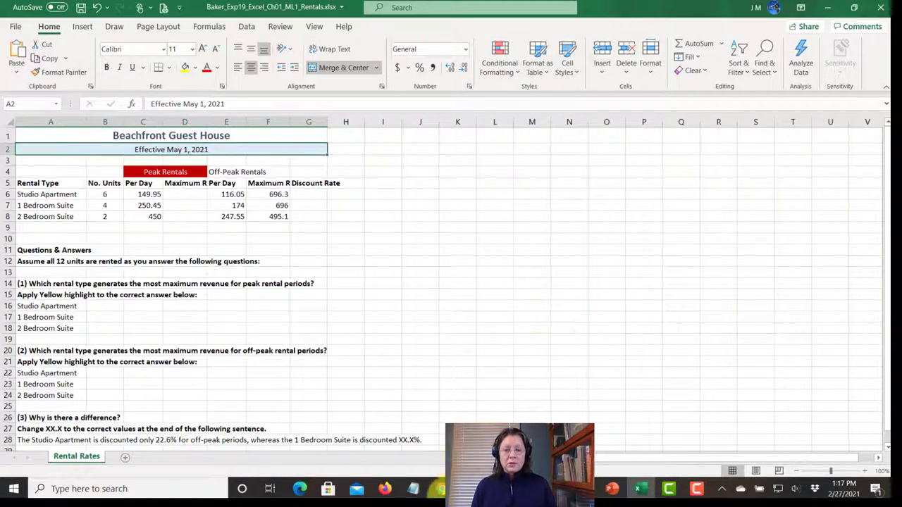
- Reopen Exp19_Excel_Ch01_ML1_Rentals_final_result.jpg from the Excel-1 folder to compare the title and date formatting
{"action": "left_click", "coordinate": [639, 488]}
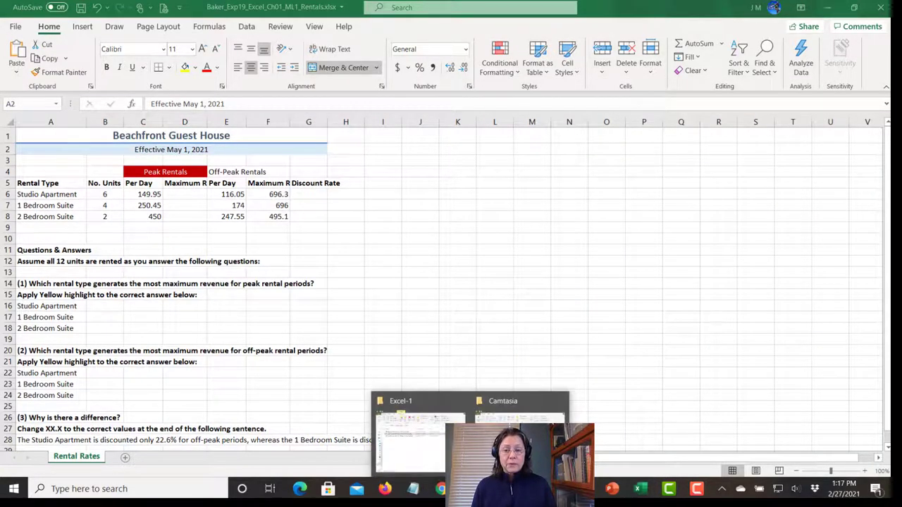
{"action": "left_click", "coordinate": [419, 435]}
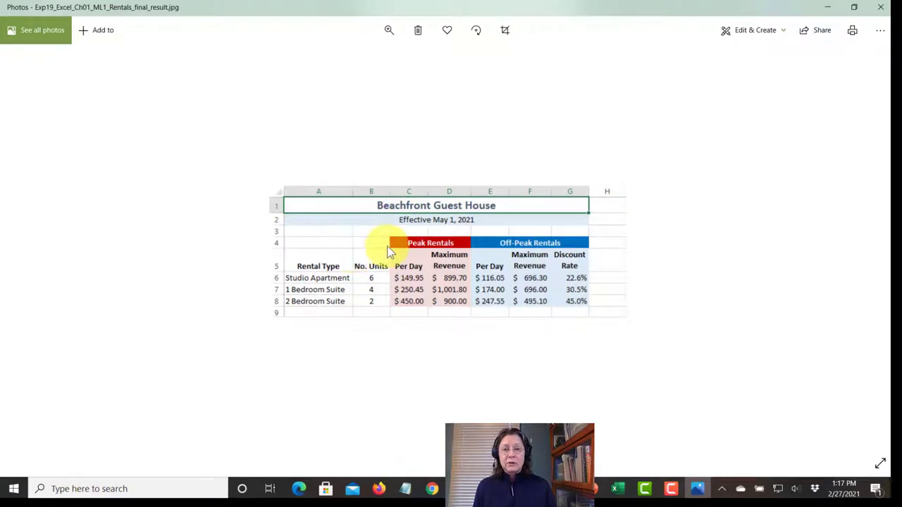
- Enlarge the final result image to examine the formatting of the title, the date row and the table headings
{"action": "scroll", "coordinate": [395, 246], "scroll_direction": "down", "scroll_amount": 2}
{"action": "left_click", "coordinate": [389, 32]}
{"action": "left_click", "coordinate": [335, 84]}
{"action": "left_click_drag", "start_coordinate": [345, 85], "coordinate": [403, 86]}
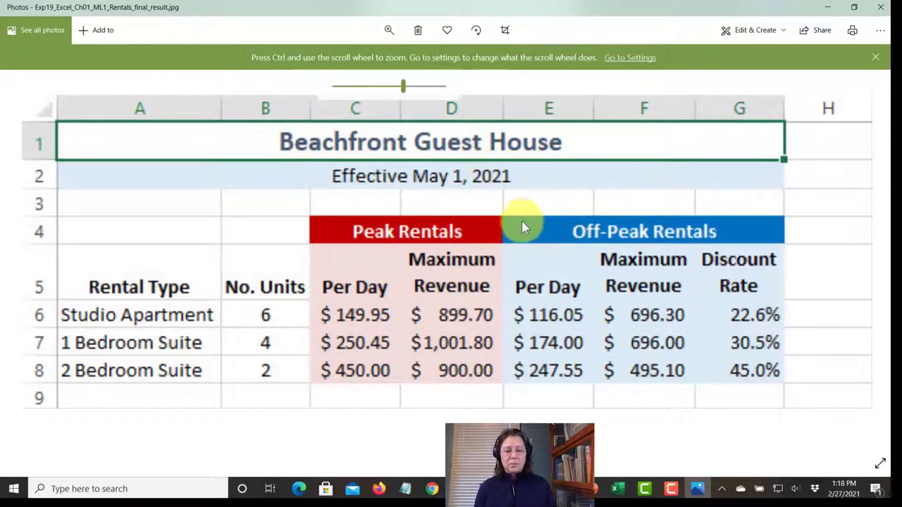
- Return to Excel and magnify the Rental Rates worksheet to 220%, with the title row in view
{"action": "left_click", "coordinate": [617, 489]}
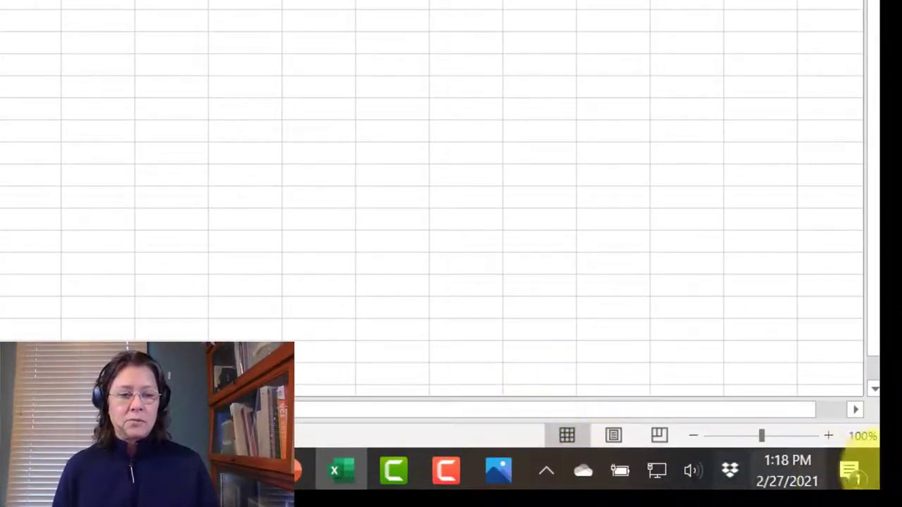
{"action": "left_click", "coordinate": [829, 436]}
{"action": "left_click", "coordinate": [832, 436]}
{"action": "left_click", "coordinate": [831, 436]}
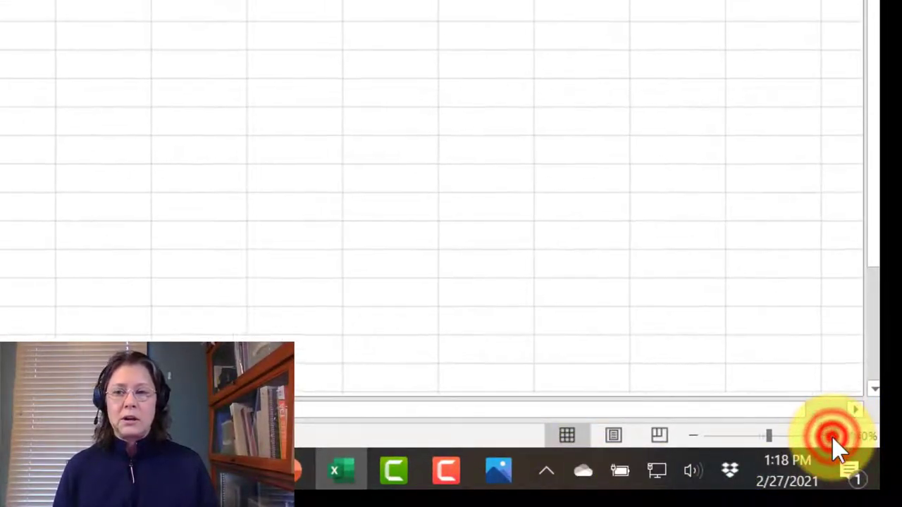
{"action": "left_click", "coordinate": [831, 436]}
{"action": "left_click", "coordinate": [831, 436]}
{"action": "left_click", "coordinate": [831, 436]}
{"action": "left_click", "coordinate": [832, 436]}
{"action": "left_click", "coordinate": [831, 436]}
{"action": "left_click", "coordinate": [831, 436]}
{"action": "left_click", "coordinate": [831, 436]}
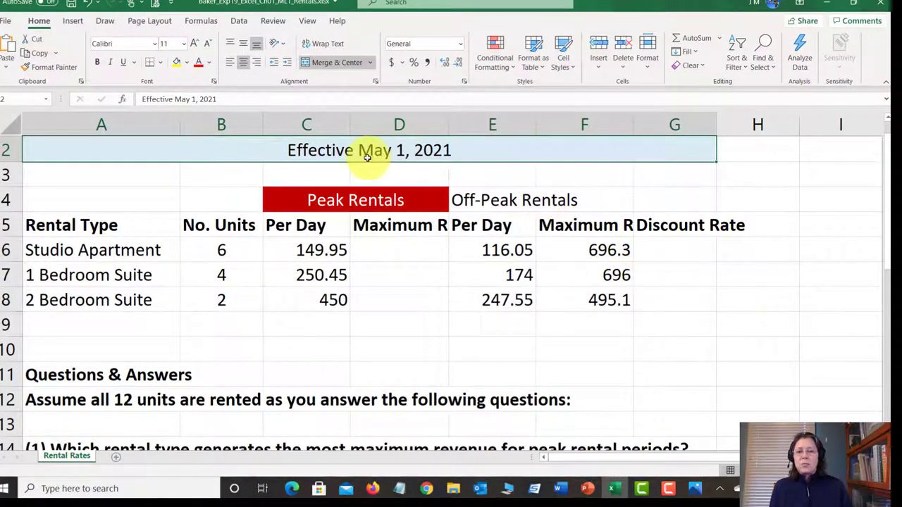
{"action": "scroll", "coordinate": [370, 197], "scroll_direction": "up", "scroll_amount": 1}
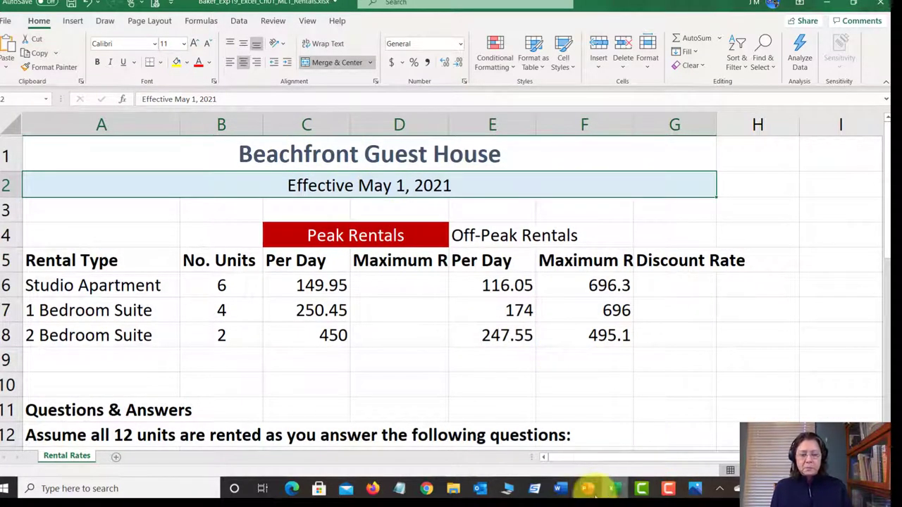
- Switch to Word and read step 4 of the instructions about the Off-Peak Rentals heading
{"action": "mouse_move", "coordinate": [560, 488]}
{"action": "left_click", "coordinate": [567, 456]}
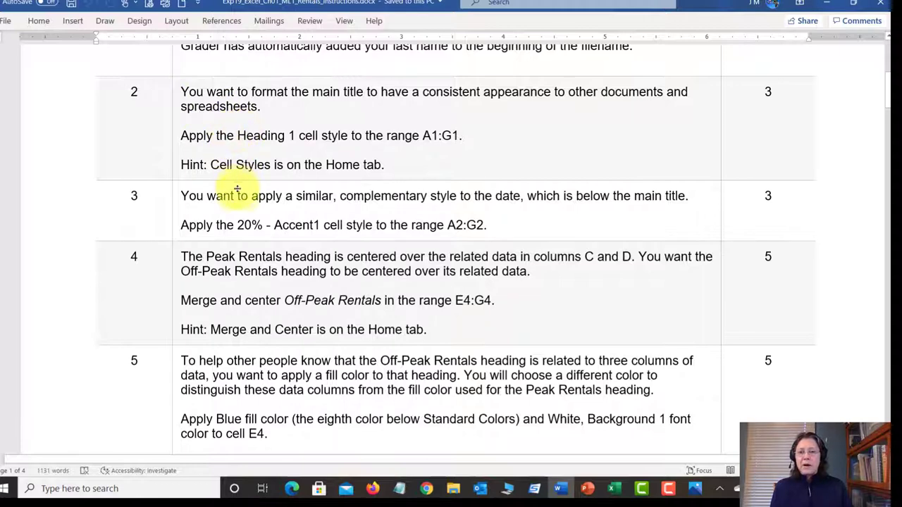
{"action": "scroll", "coordinate": [242, 195], "scroll_direction": "down", "scroll_amount": 1}
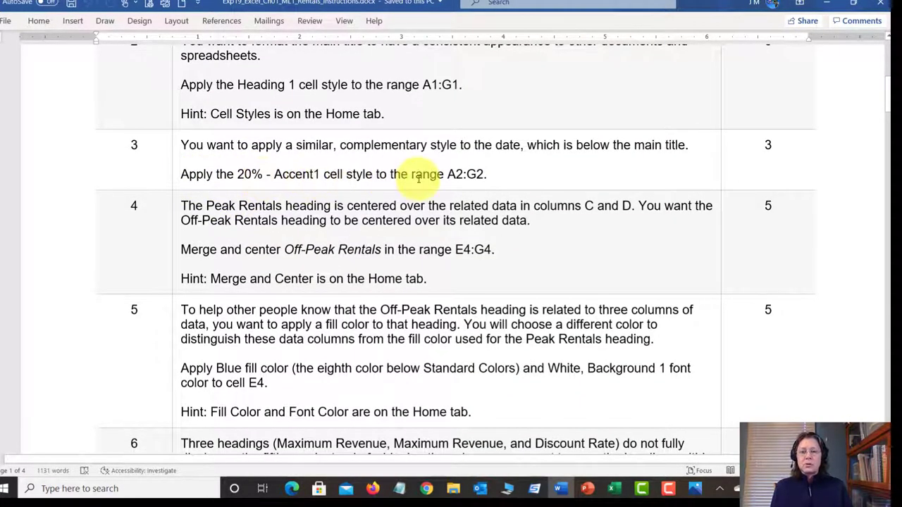
{"action": "scroll", "coordinate": [373, 225], "scroll_direction": "down", "scroll_amount": 1}
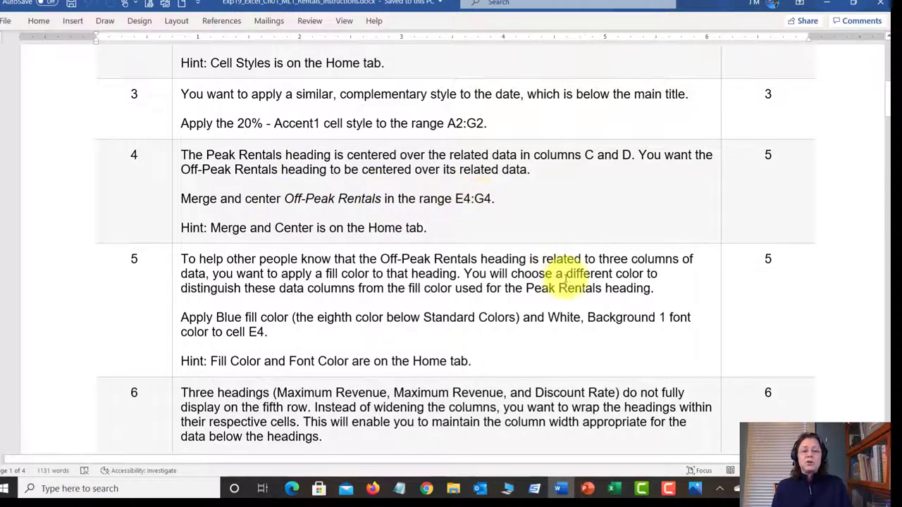
- Return to Excel and compare the contents of cells E4 and F4 to find which one holds the Off-Peak Rentals text
{"action": "left_click", "coordinate": [614, 488]}
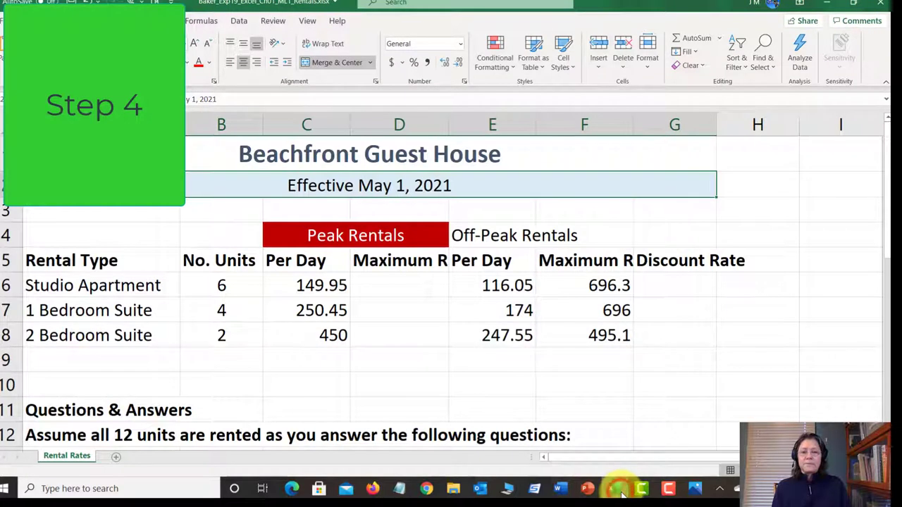
{"action": "left_click", "coordinate": [496, 237]}
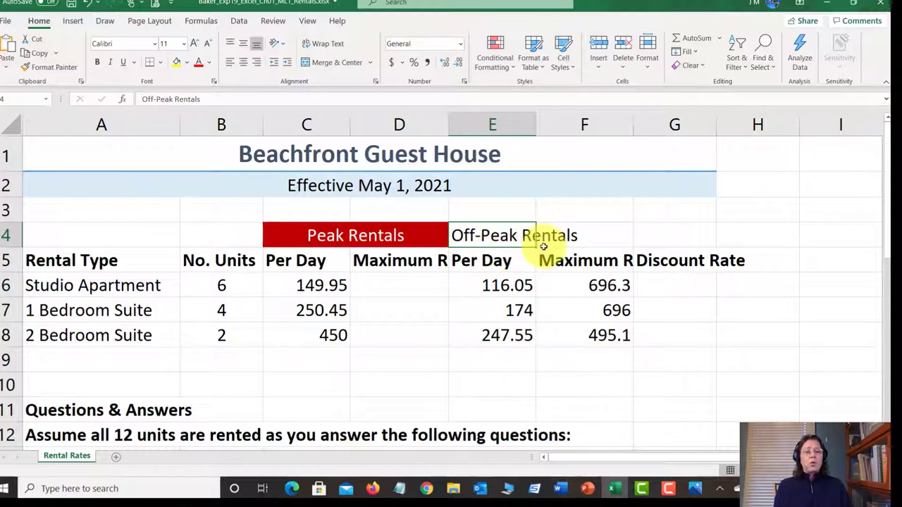
{"action": "left_click", "coordinate": [585, 237]}
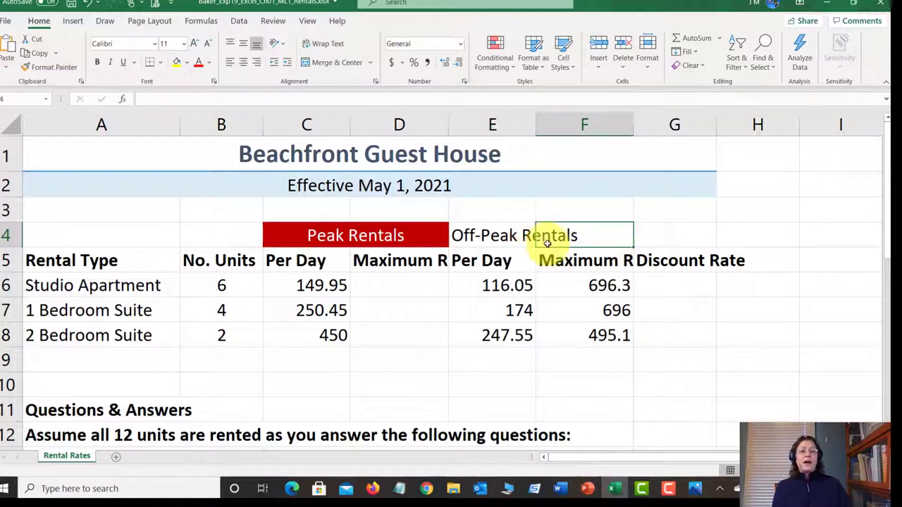
{"action": "left_click", "coordinate": [508, 237]}
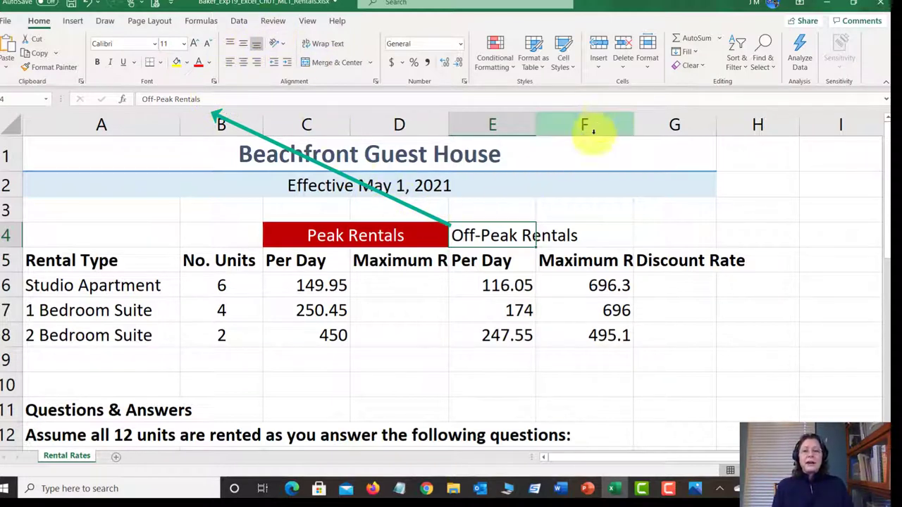
{"action": "left_click", "coordinate": [592, 236]}
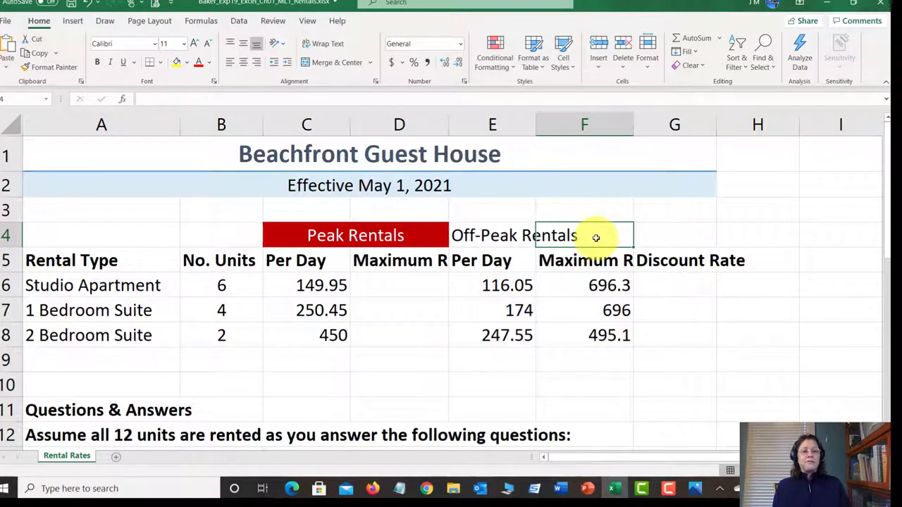
{"action": "left_click", "coordinate": [496, 237]}
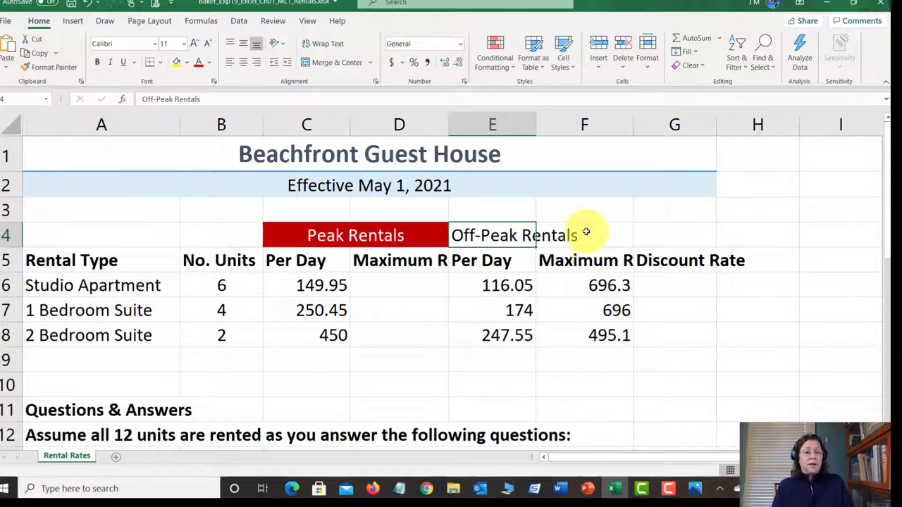
- Enter BUSN1360 in cell F4 and inspect F4 and the neighbouring Off-Peak Rentals cell E4
{"action": "left_click", "coordinate": [587, 236]}
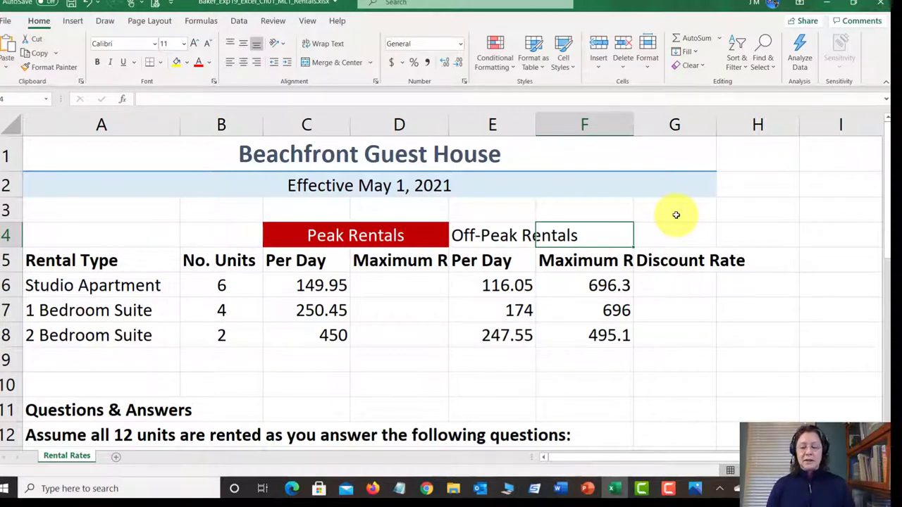
{"action": "type", "text": "BUSN1360"}
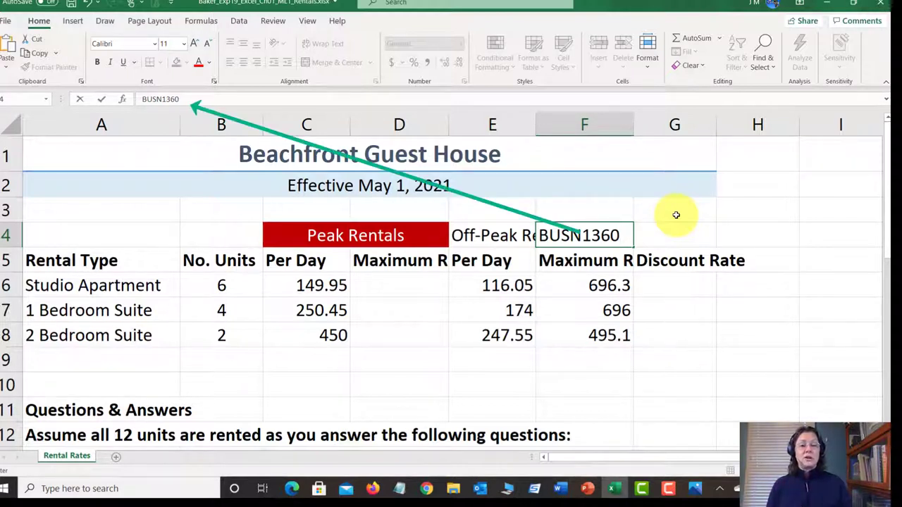
{"action": "key", "text": "Return"}
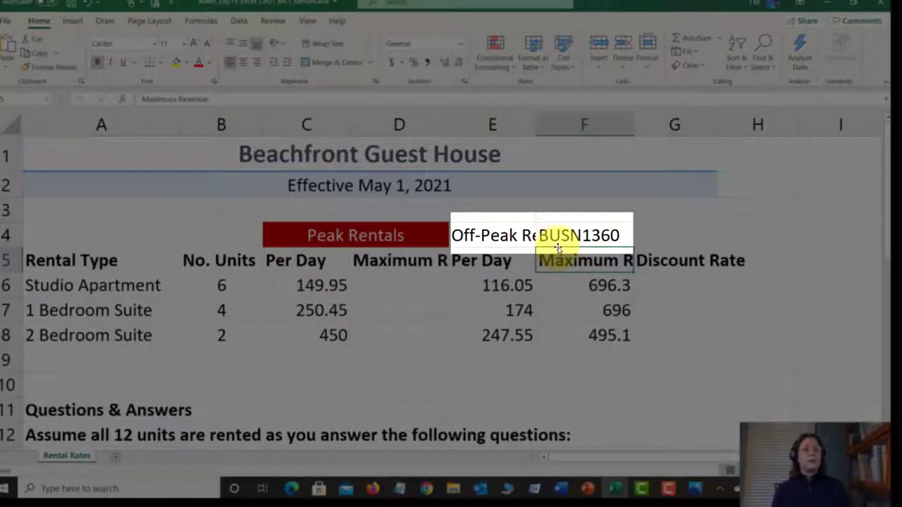
{"action": "left_click", "coordinate": [576, 235]}
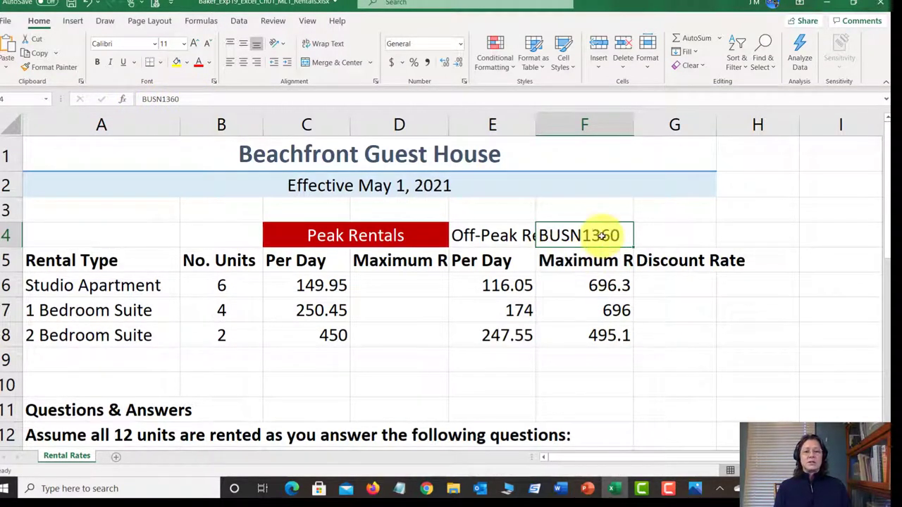
{"action": "left_click", "coordinate": [500, 238]}
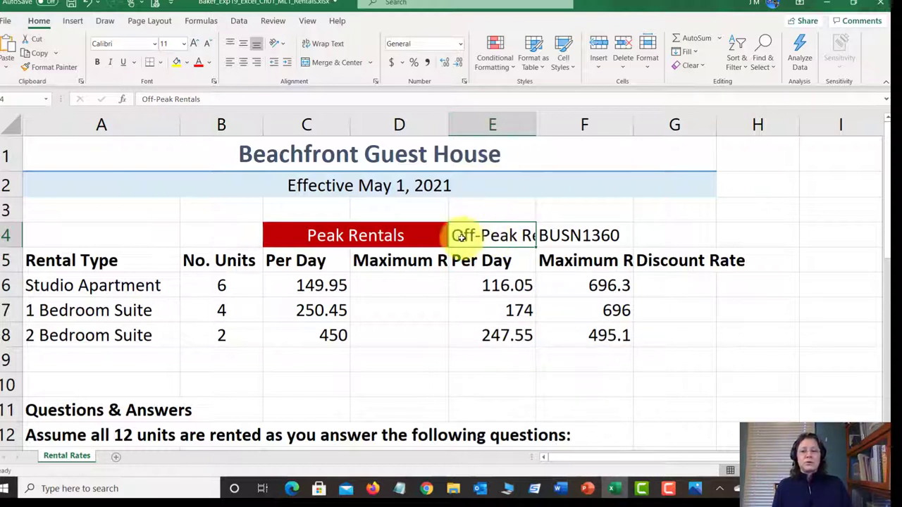
- Clear the BUSN1360 entry from cell F4
{"action": "left_click", "coordinate": [590, 234]}
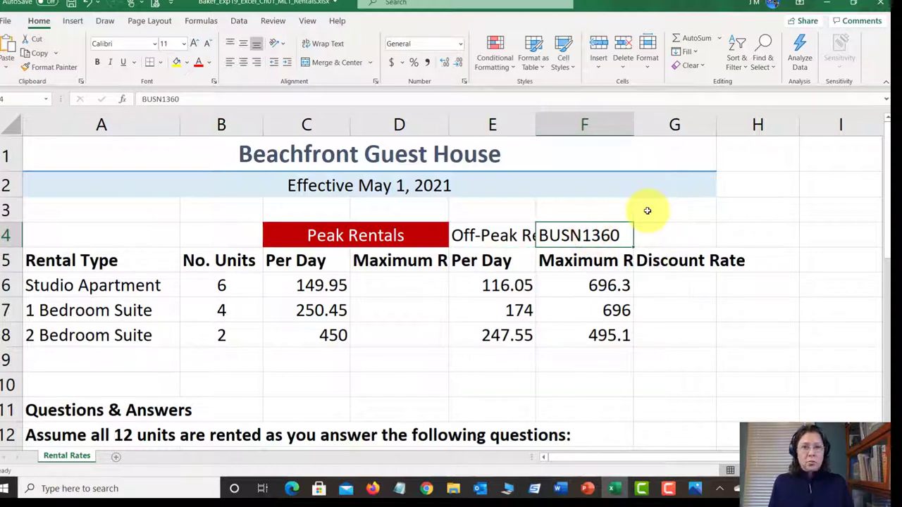
{"action": "key", "text": "Delete"}
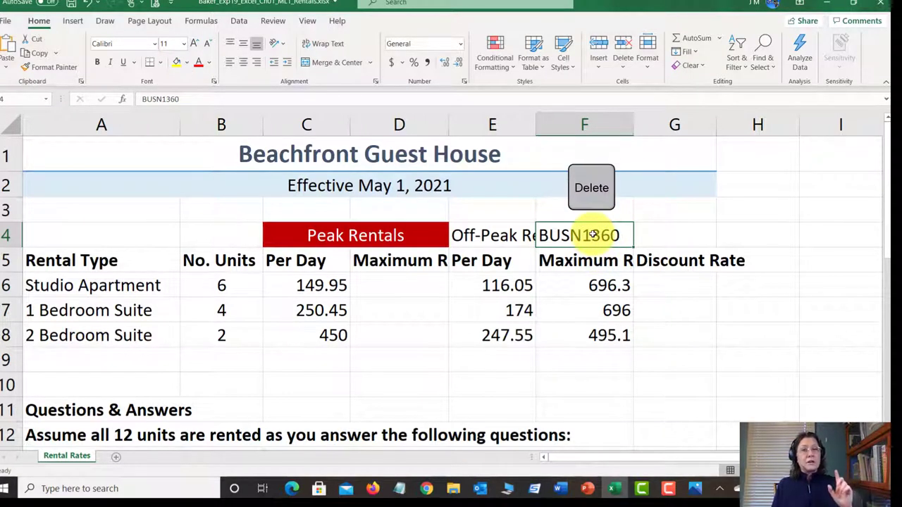
{"action": "key", "text": "Delete"}
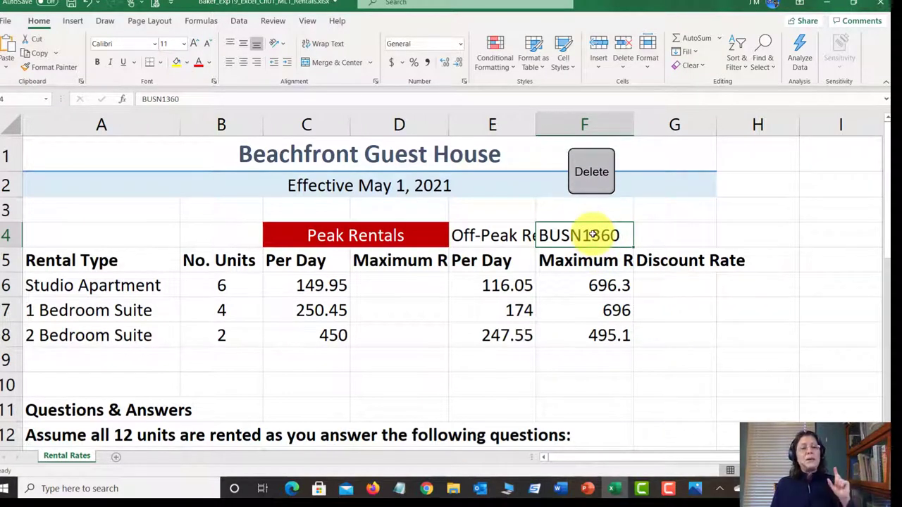
{"action": "key", "text": "Delete"}
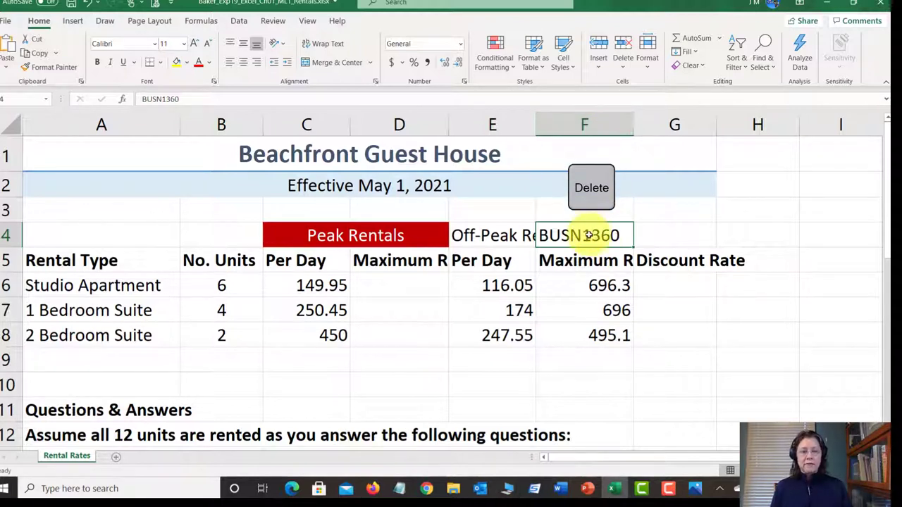
{"action": "key", "text": "Delete"}
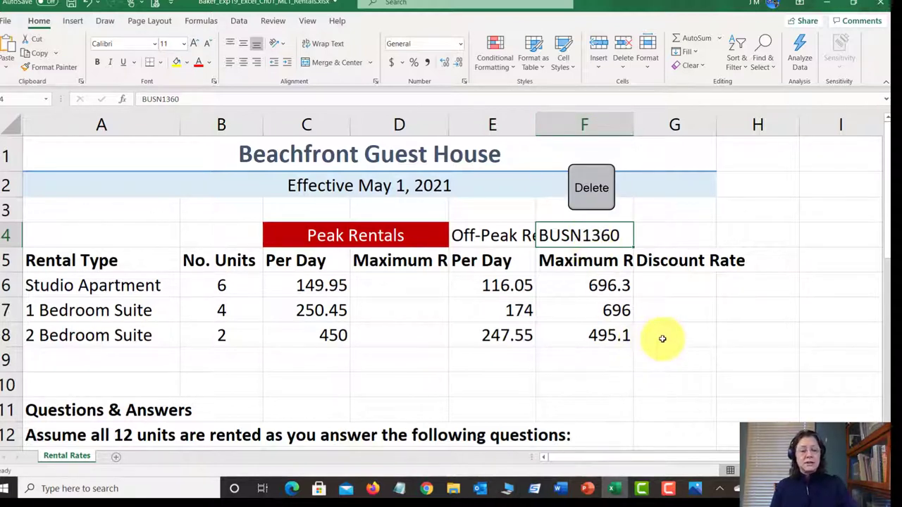
{"action": "key", "text": "Delete"}
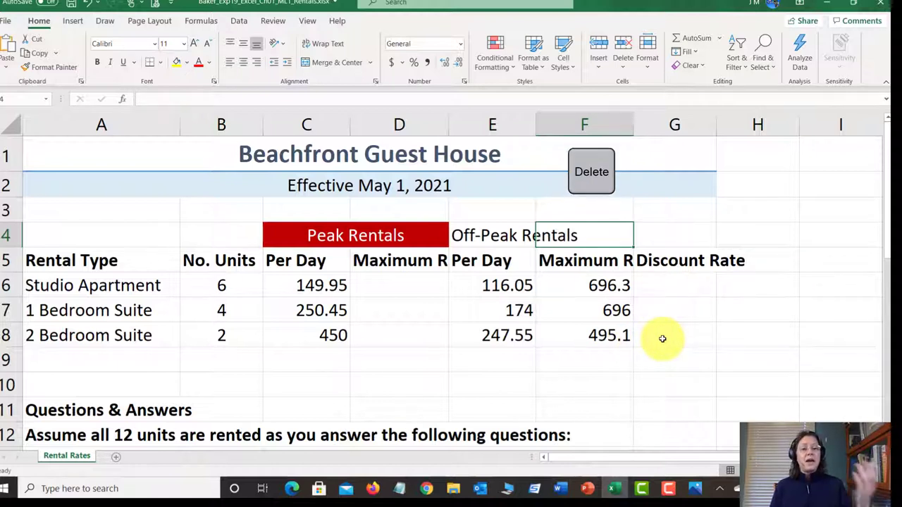
{"action": "key", "text": "Delete"}
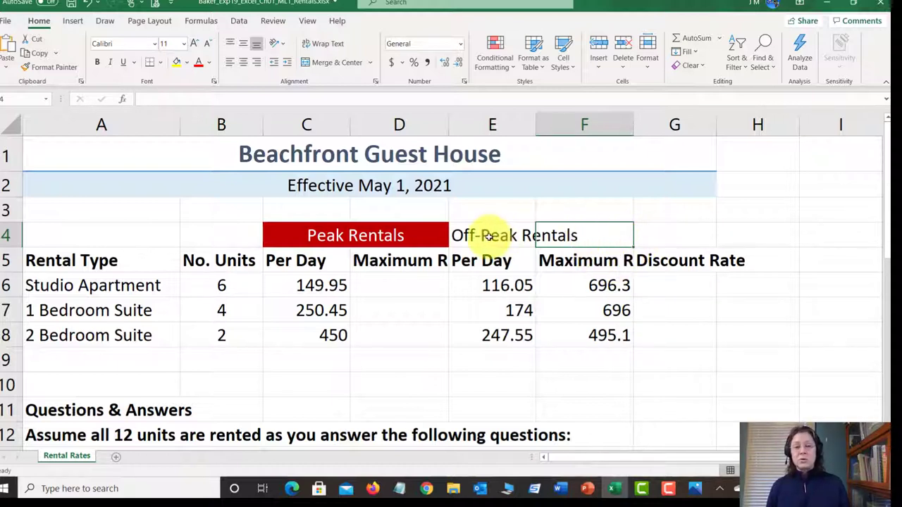
- Select the range E4:G4 that holds the Off-Peak Rentals heading
{"action": "left_click_drag", "start_coordinate": [488, 237], "coordinate": [659, 233]}
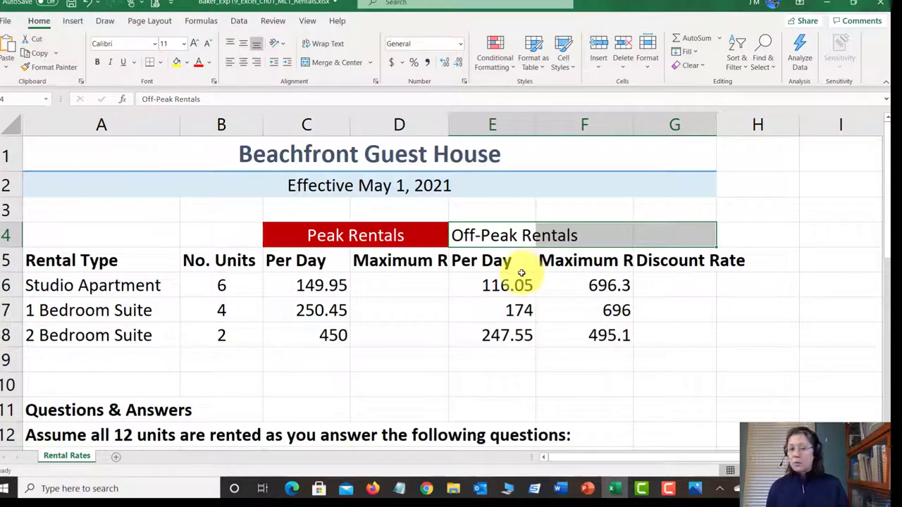
{"action": "left_click", "coordinate": [38, 22]}
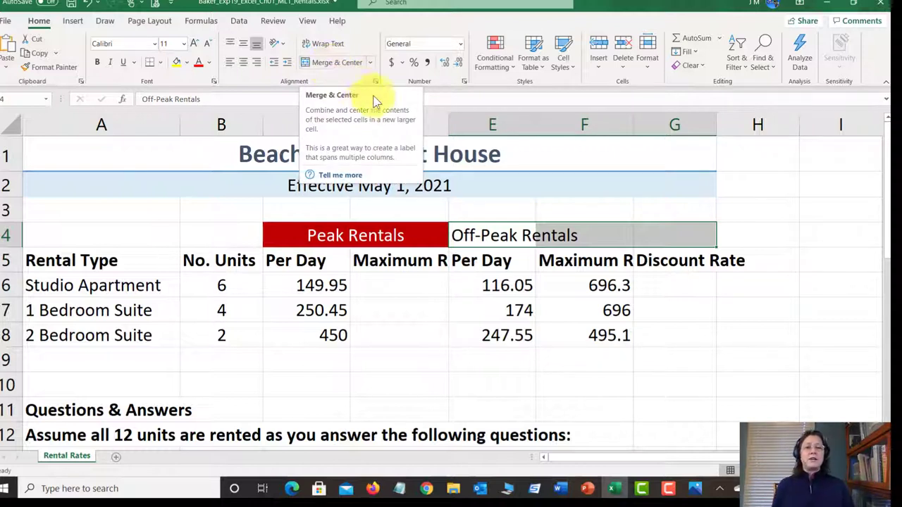
- Shrink and widen the Excel window to compare how the Merge & Center command is displayed, and maximize it again
{"action": "left_click", "coordinate": [855, 6]}
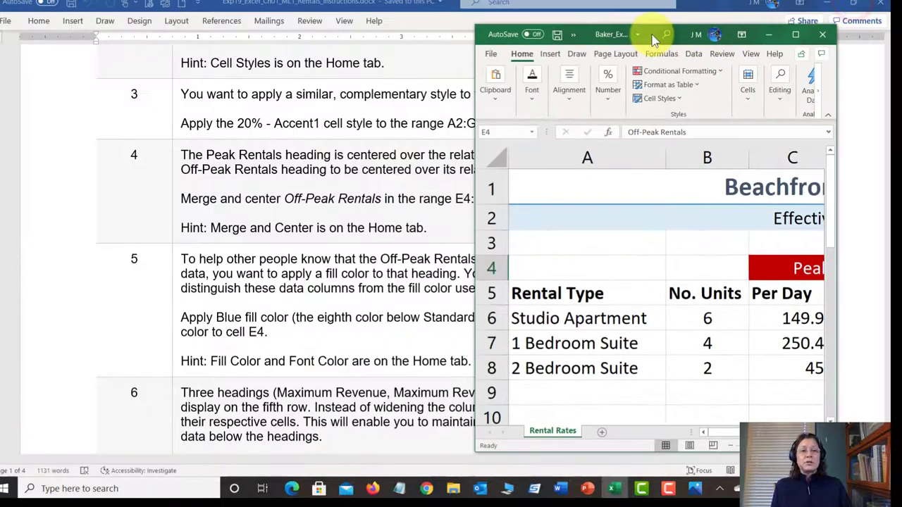
{"action": "left_click_drag", "start_coordinate": [651, 34], "coordinate": [398, 15]}
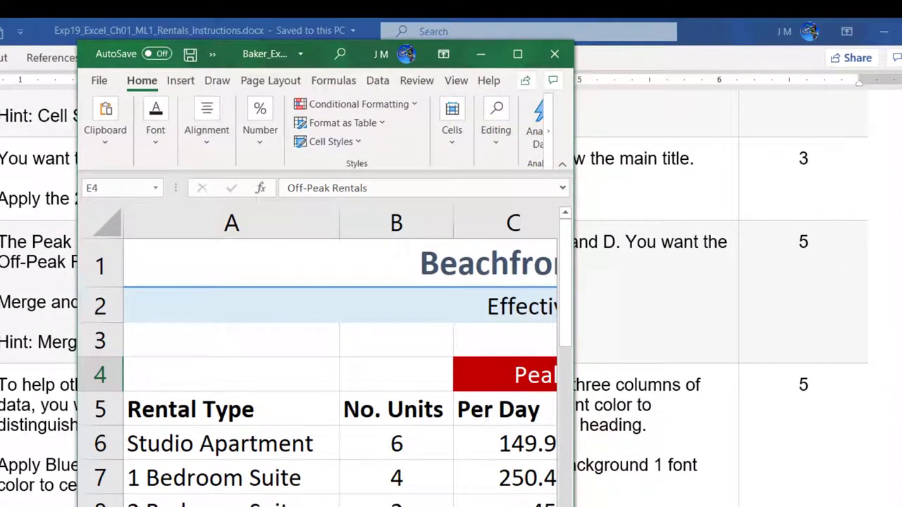
{"action": "left_click_drag", "start_coordinate": [574, 282], "coordinate": [901, 282]}
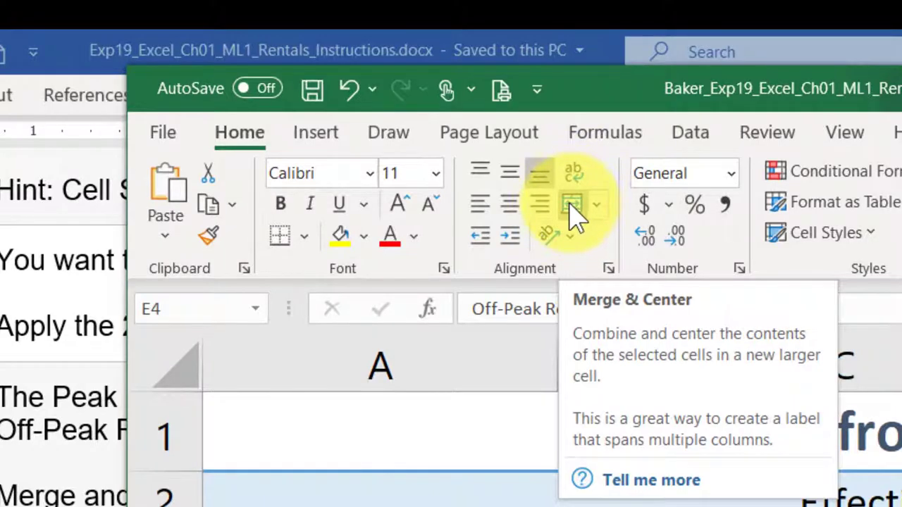
{"action": "left_click", "coordinate": [573, 206]}
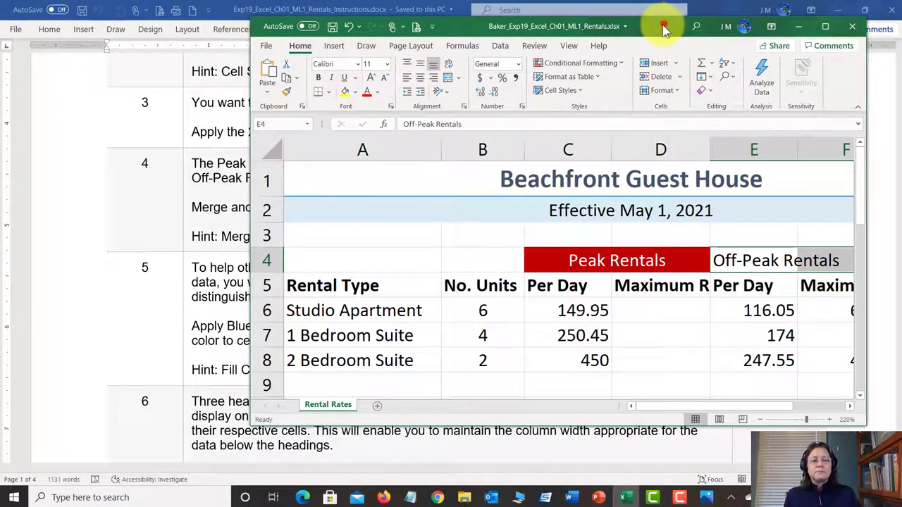
{"action": "left_click_drag", "start_coordinate": [665, 28], "coordinate": [555, 41]}
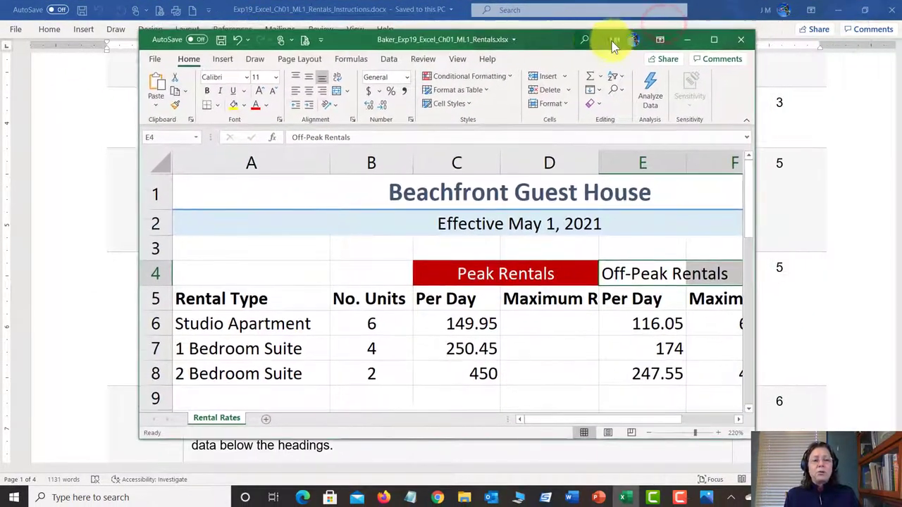
{"action": "left_click", "coordinate": [714, 42]}
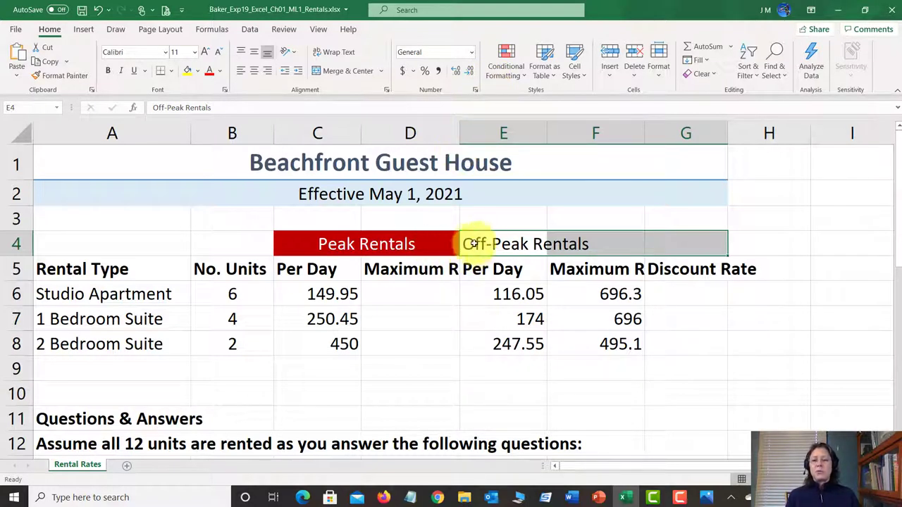
- Merge and center the Off-Peak Rentals heading across E4:G4 and save the workbook
{"action": "left_click_drag", "start_coordinate": [470, 248], "coordinate": [684, 242]}
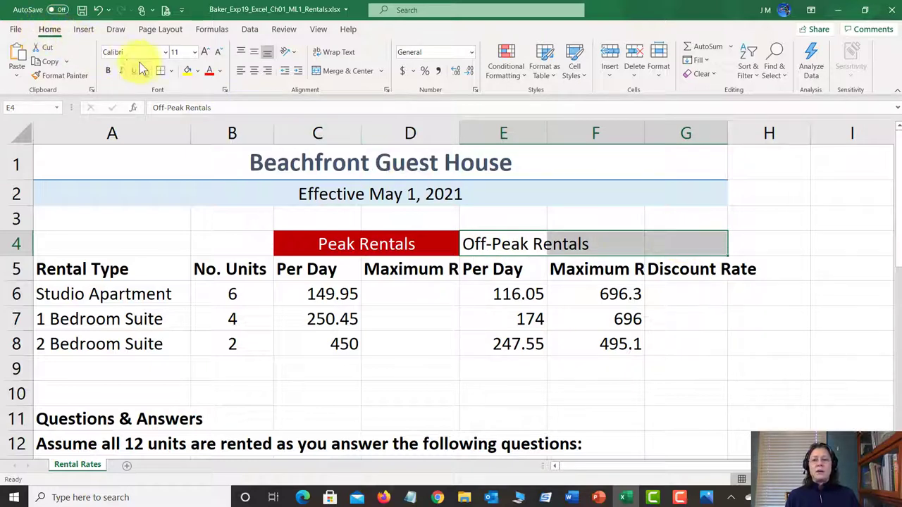
{"action": "left_click", "coordinate": [338, 72]}
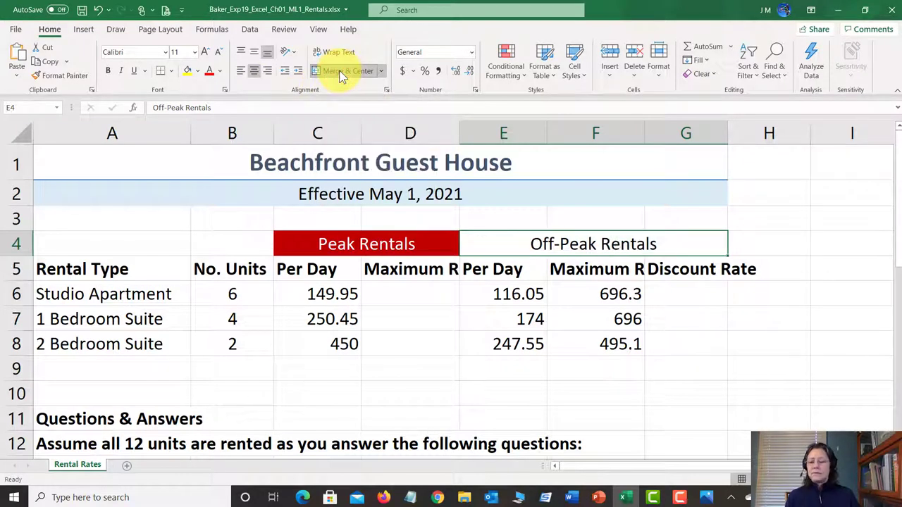
{"action": "left_click", "coordinate": [81, 11]}
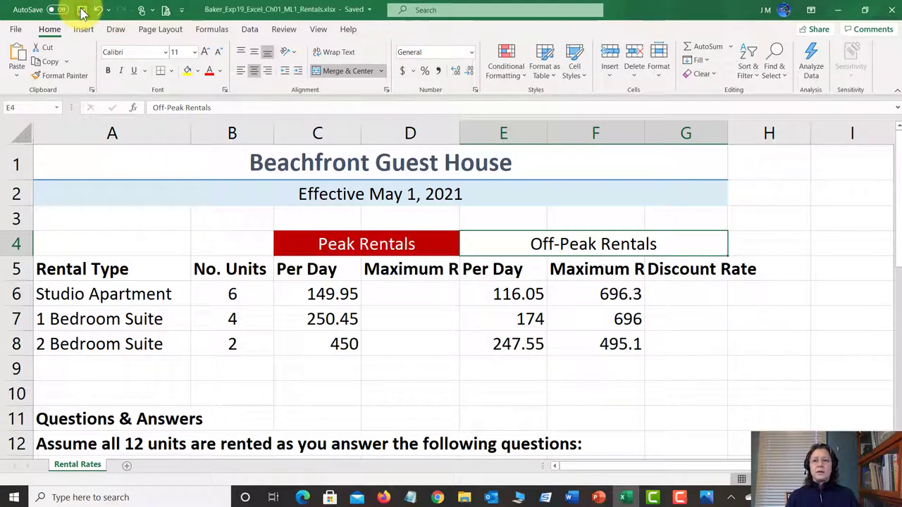
{"action": "left_click", "coordinate": [82, 11]}
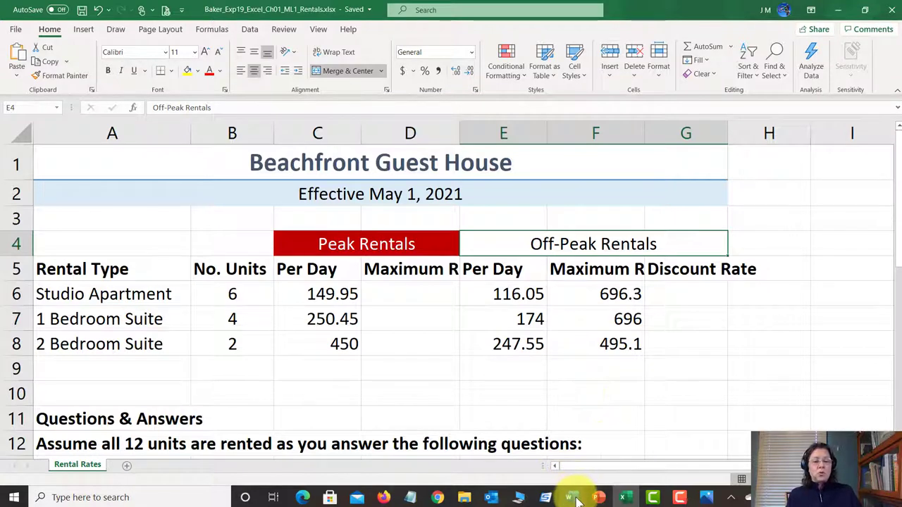
- Consult step 5 in the Word instructions, then apply the standard Blue fill color to the Off-Peak Rentals heading in Excel
{"action": "mouse_move", "coordinate": [576, 499]}
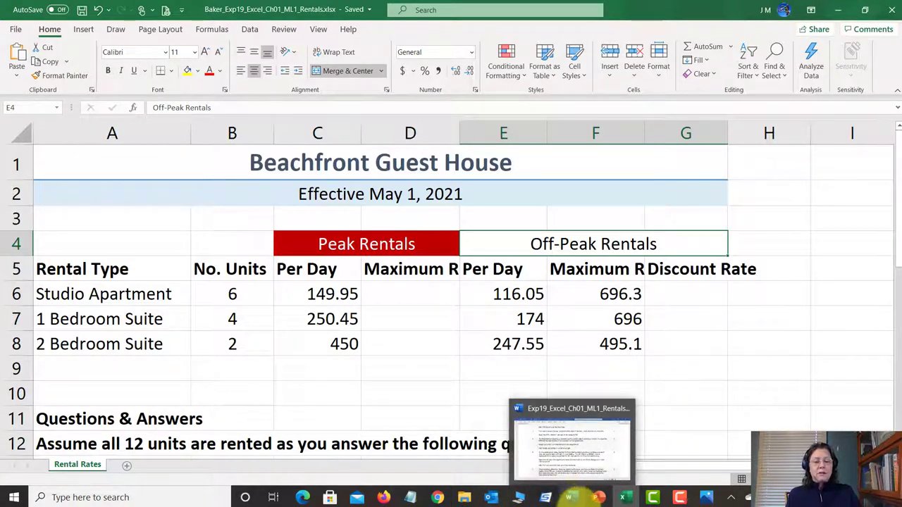
{"action": "left_click", "coordinate": [576, 499]}
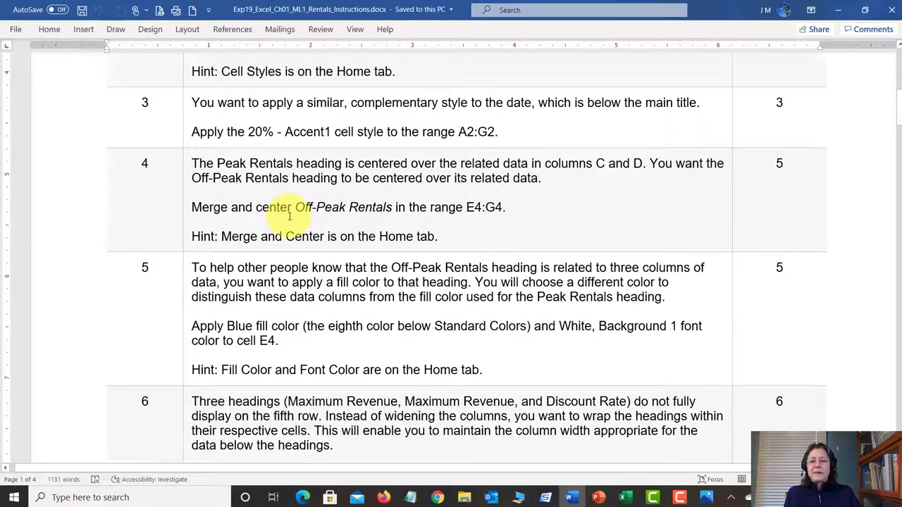
{"action": "scroll", "coordinate": [289, 216], "scroll_direction": "down", "scroll_amount": 3}
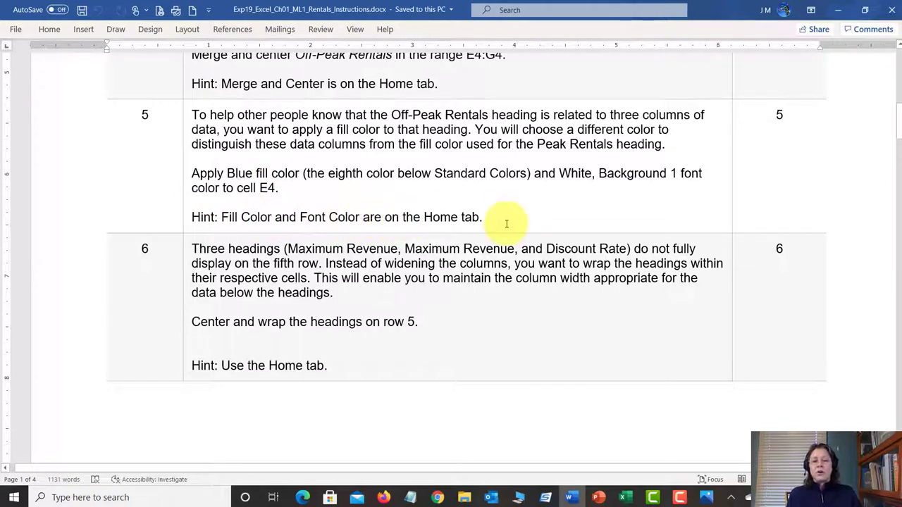
{"action": "left_click", "coordinate": [629, 498]}
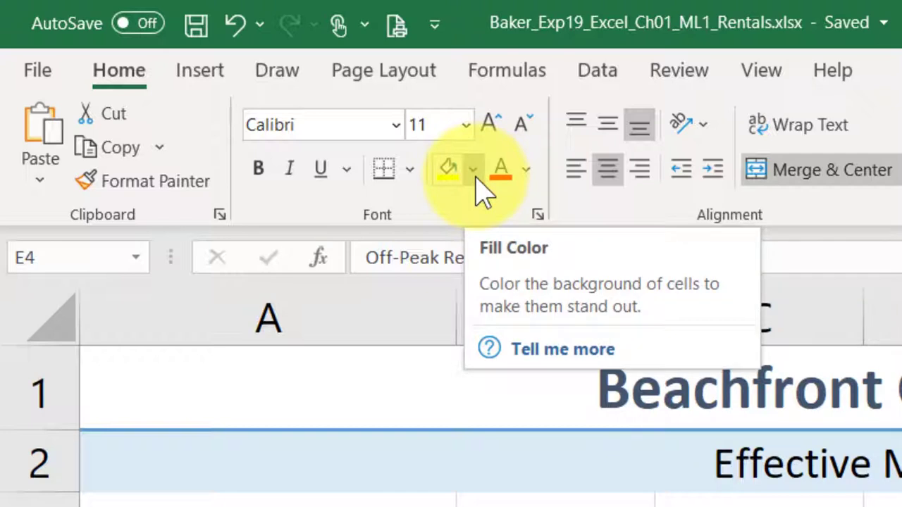
{"action": "left_click", "coordinate": [473, 173]}
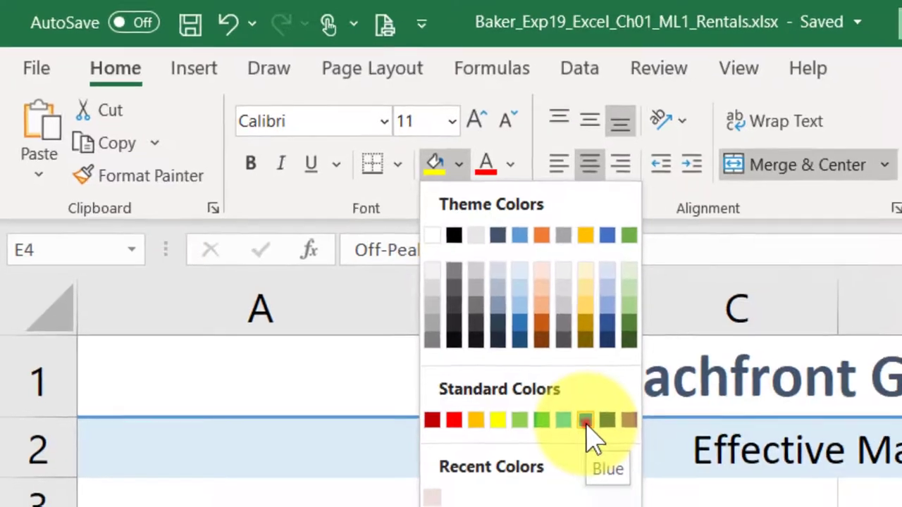
{"action": "left_click", "coordinate": [603, 433]}
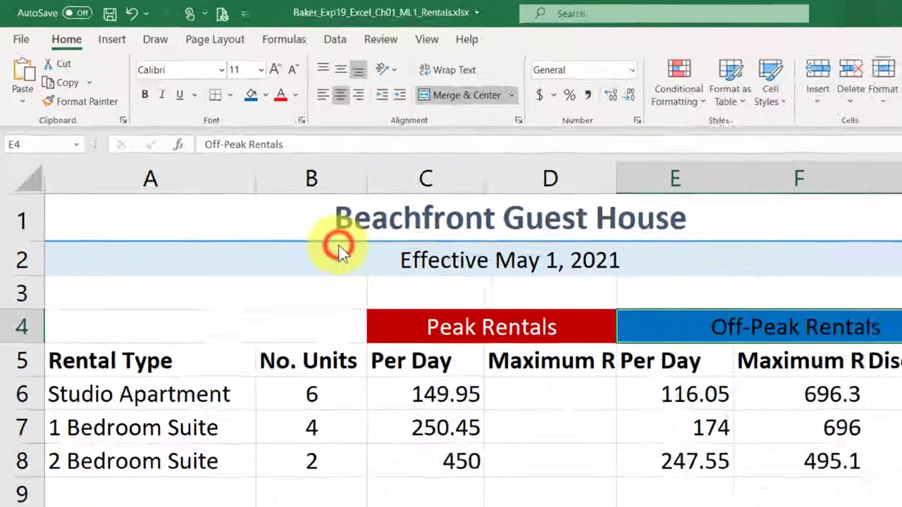
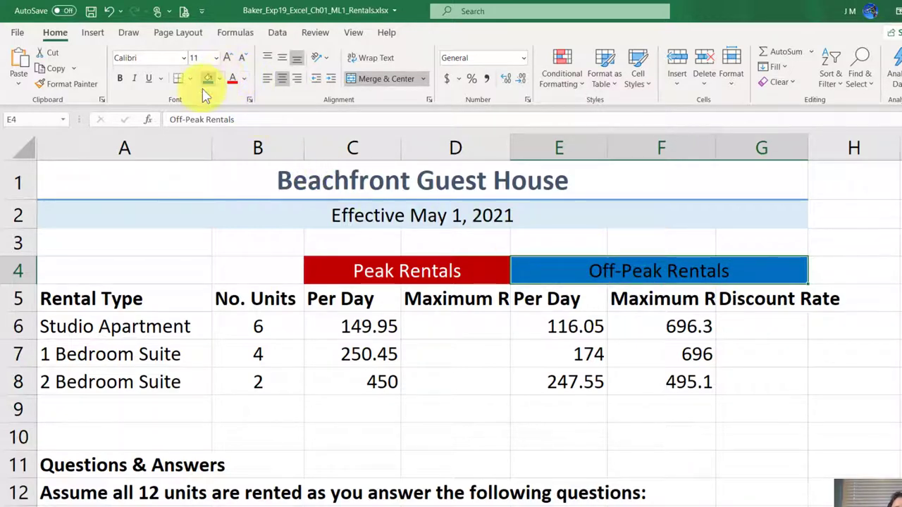
- Set the Off-Peak Rentals heading's font color to White, Background 1 and save the workbook
{"action": "left_click", "coordinate": [245, 81]}
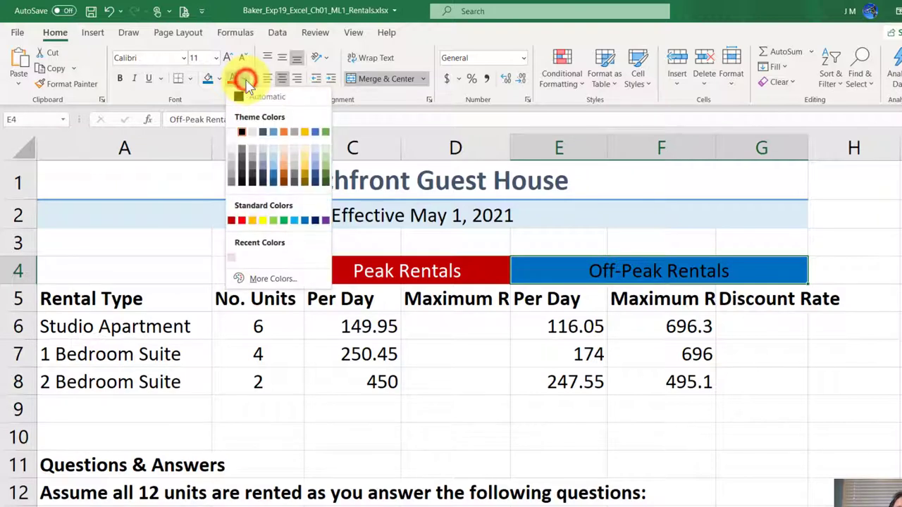
{"action": "left_click", "coordinate": [233, 139]}
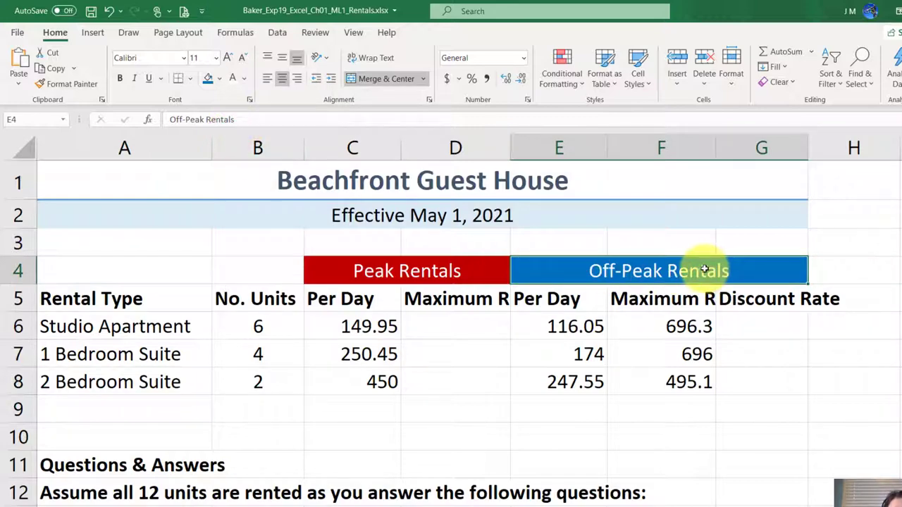
{"action": "left_click", "coordinate": [92, 12]}
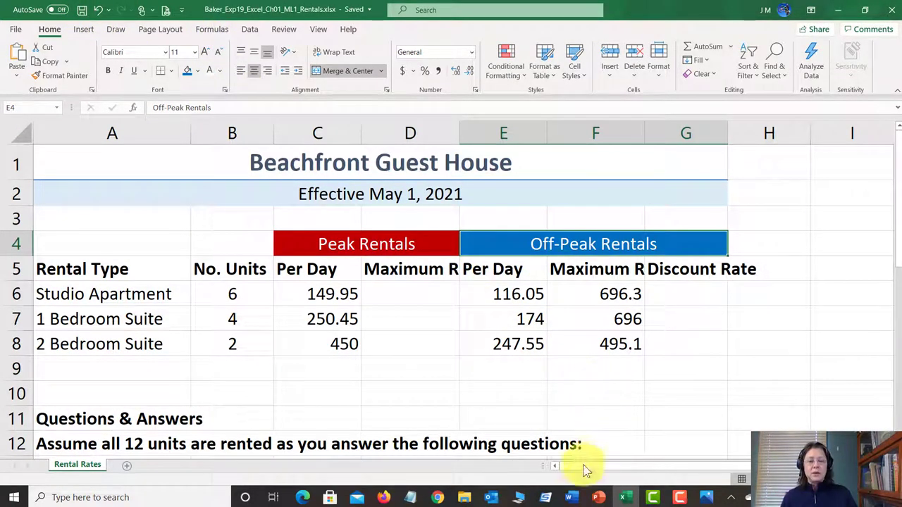
- Switch to the Word instructions and read step 6 about centering and wrapping the row 5 headings
{"action": "mouse_move", "coordinate": [570, 497]}
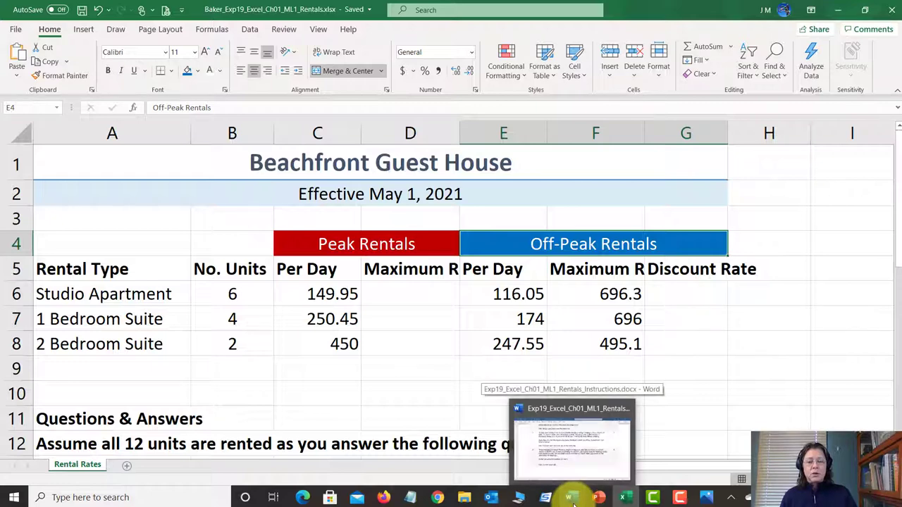
{"action": "left_click", "coordinate": [572, 499]}
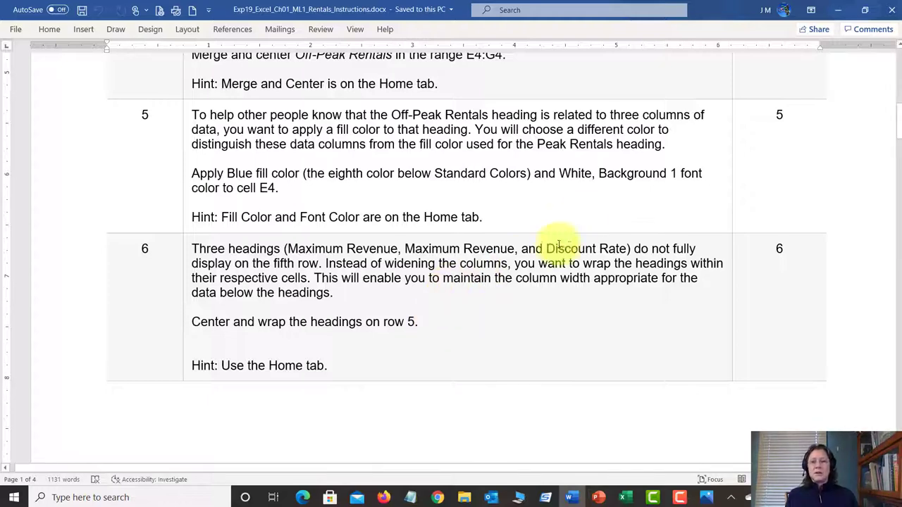
{"action": "scroll", "coordinate": [371, 255], "scroll_direction": "down", "scroll_amount": 2}
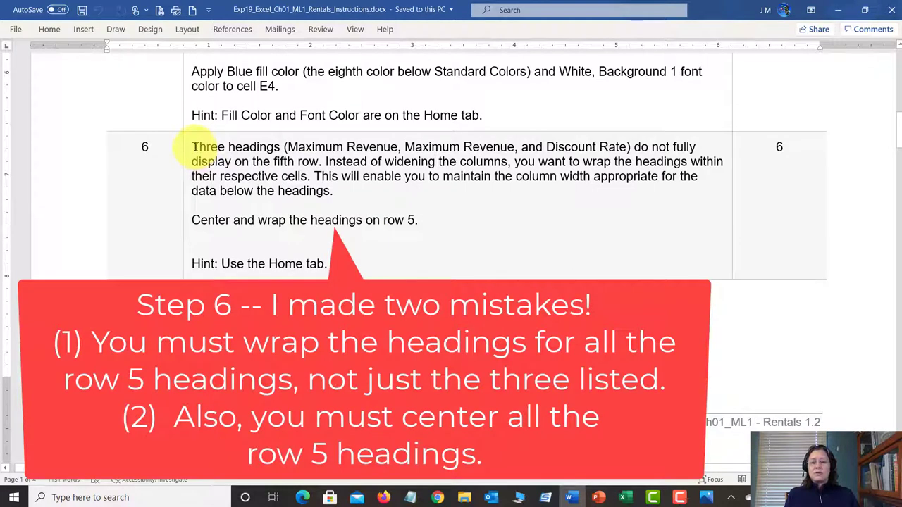
{"action": "left_click", "coordinate": [442, 146]}
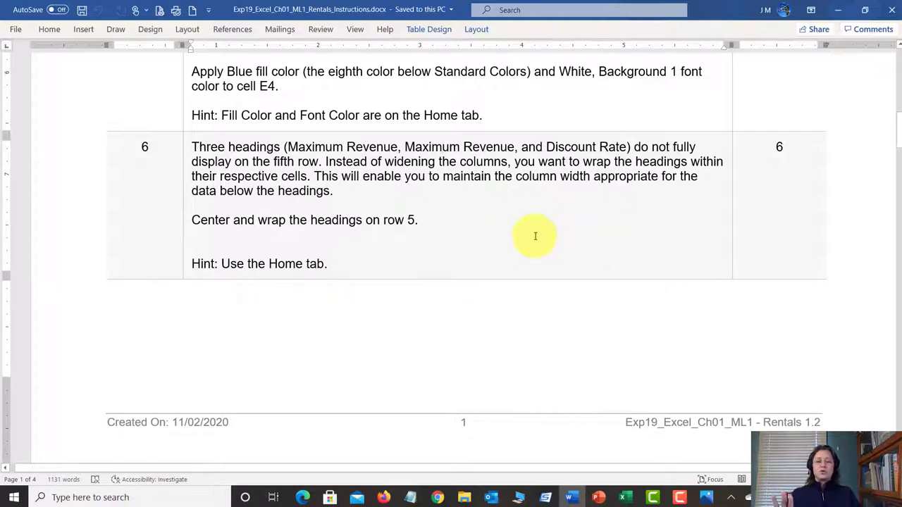
- Return to the Excel workbook and examine the full text of the row 5 headings in cells B5 through F5
{"action": "left_click", "coordinate": [627, 498]}
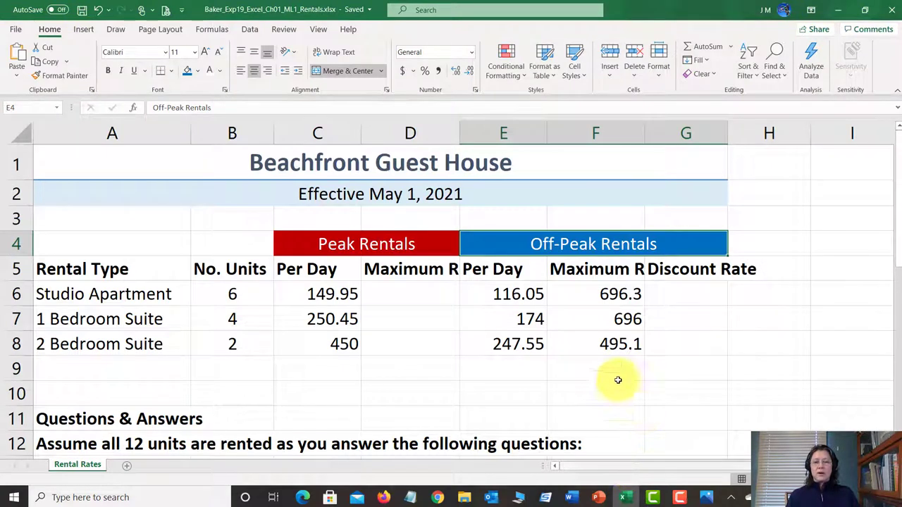
{"action": "left_click", "coordinate": [238, 268]}
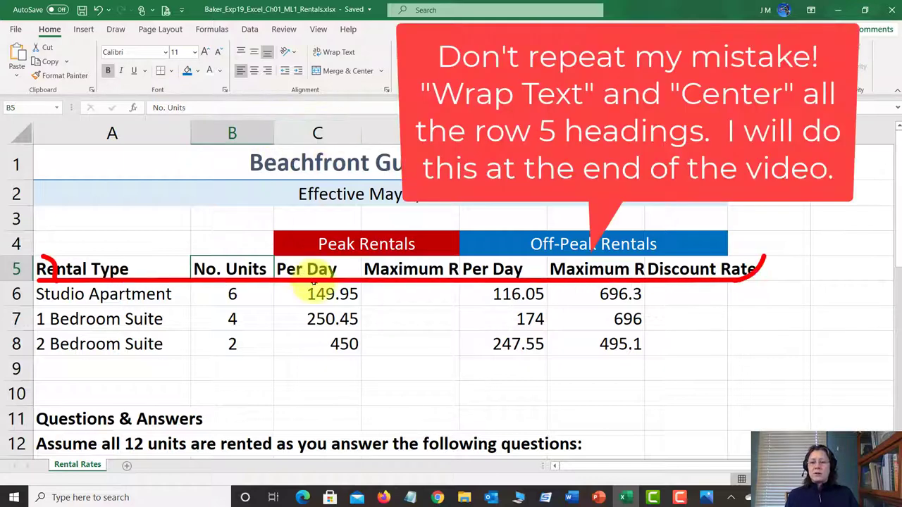
{"action": "left_click", "coordinate": [314, 272]}
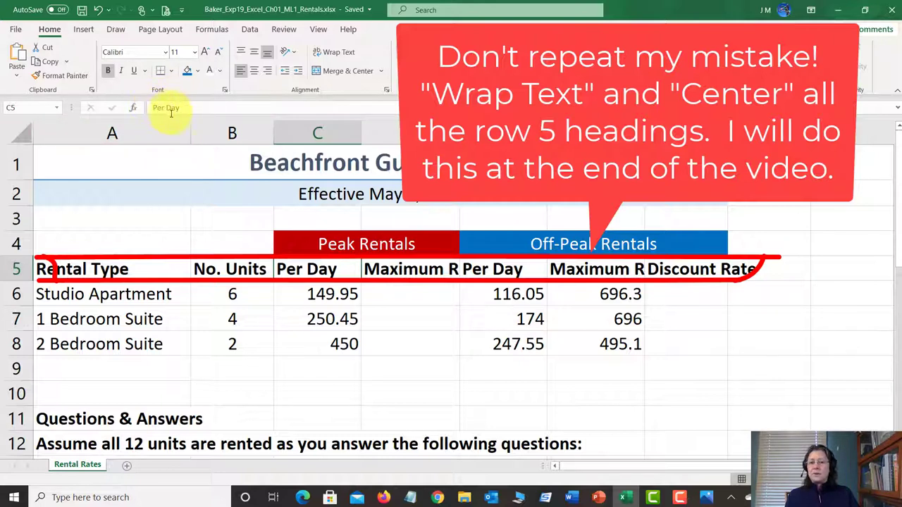
{"action": "left_click", "coordinate": [403, 271]}
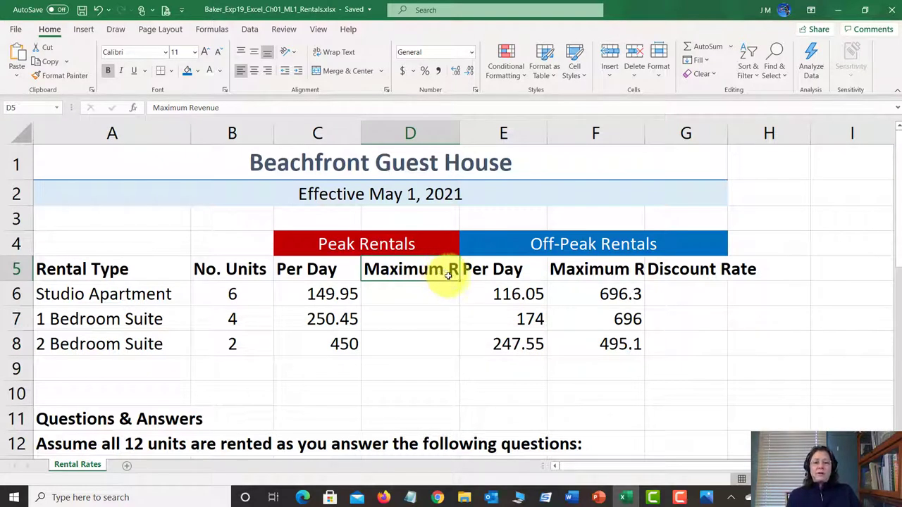
{"action": "left_click", "coordinate": [488, 271]}
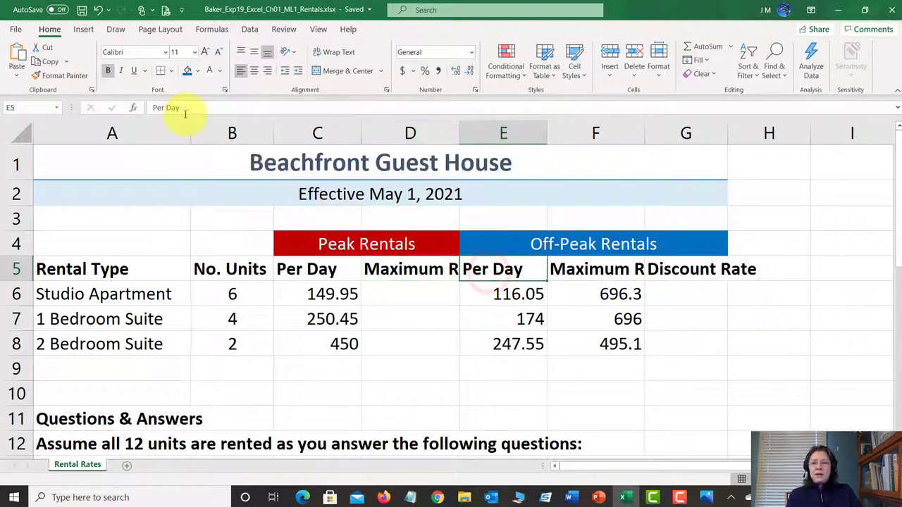
{"action": "left_click", "coordinate": [583, 272]}
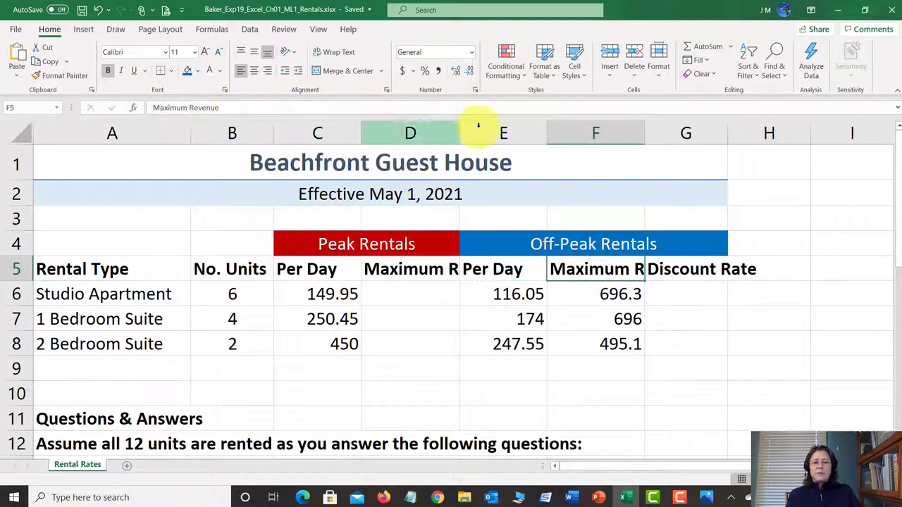
- Wrap the text of the Discount Rate heading in G5 and the Maximum Revenue headings in F5 and D5
{"action": "left_click", "coordinate": [680, 274]}
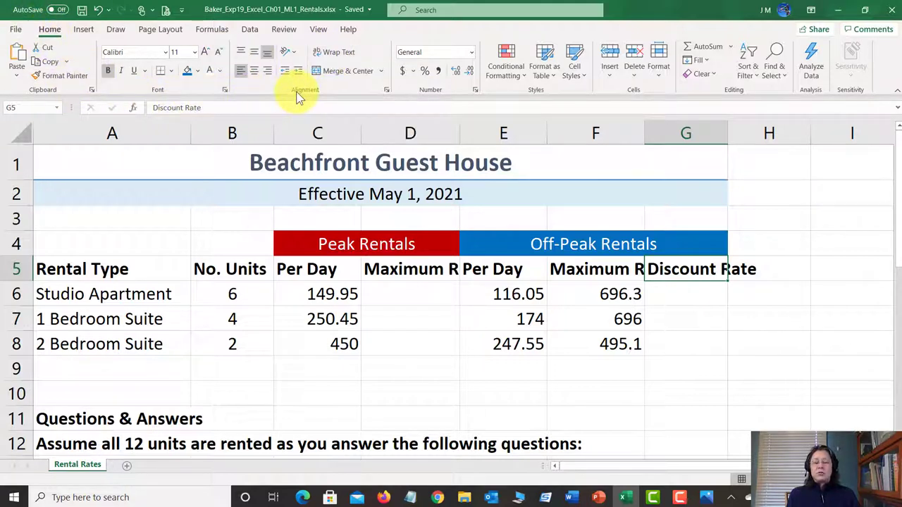
{"action": "left_click", "coordinate": [330, 54]}
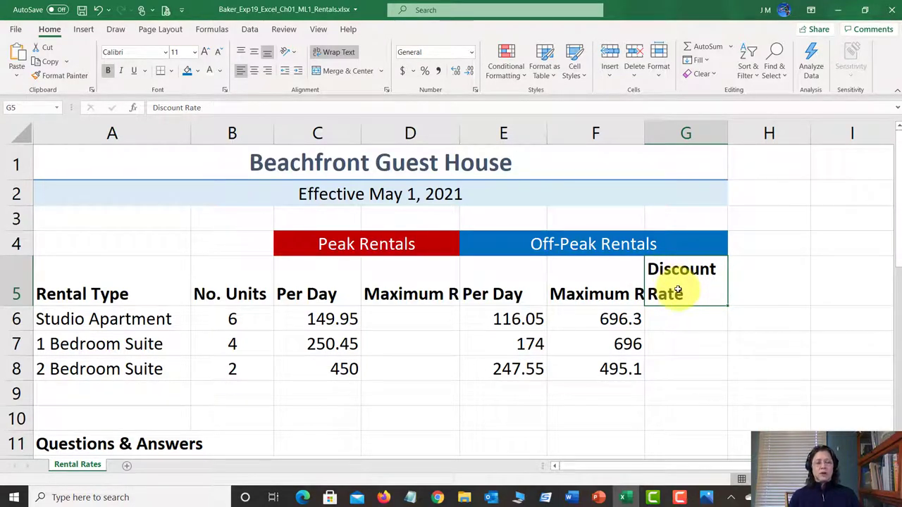
{"action": "left_click", "coordinate": [631, 287]}
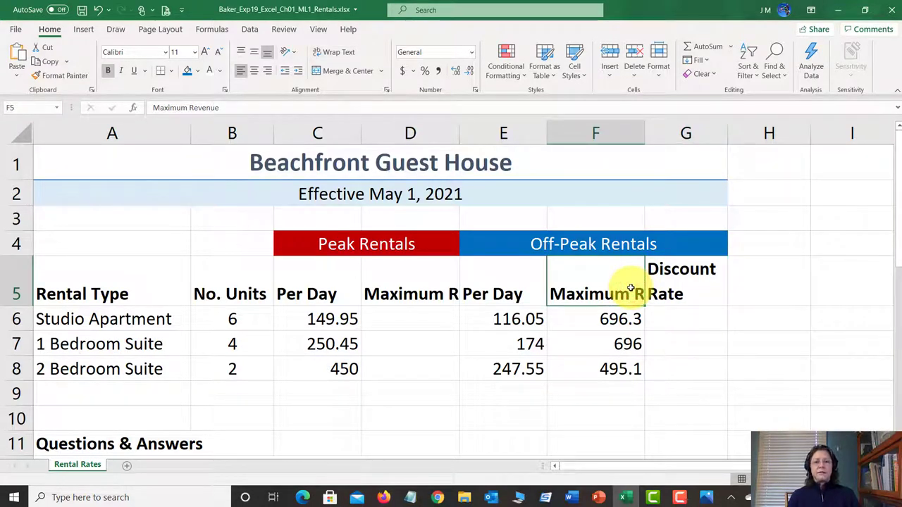
{"action": "left_click", "coordinate": [345, 59]}
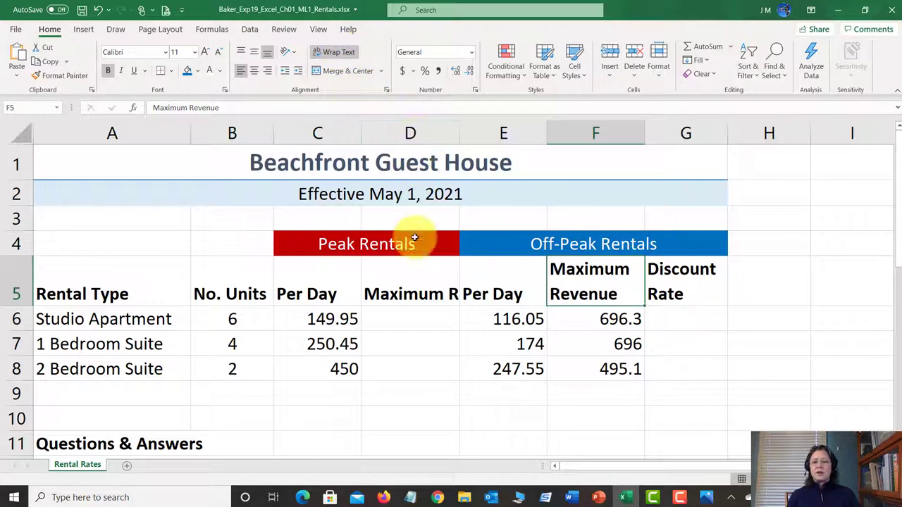
{"action": "left_click", "coordinate": [408, 290]}
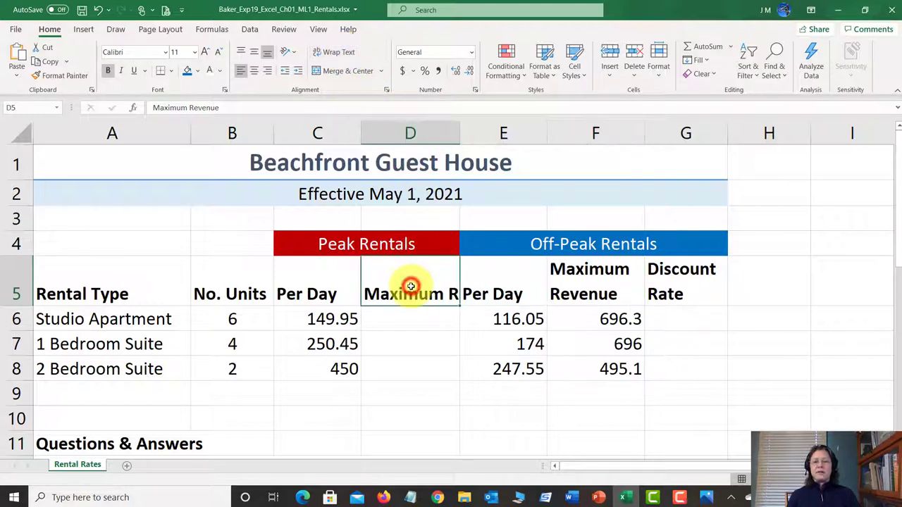
{"action": "left_click", "coordinate": [343, 52]}
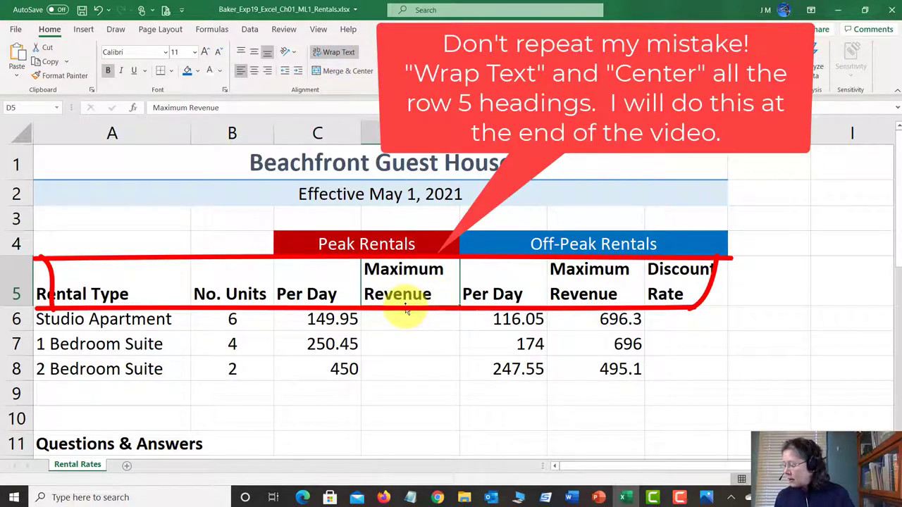
- Switch to the Word instructions and reread which headings step 6 requires centering and wrapping
{"action": "left_click", "coordinate": [572, 497]}
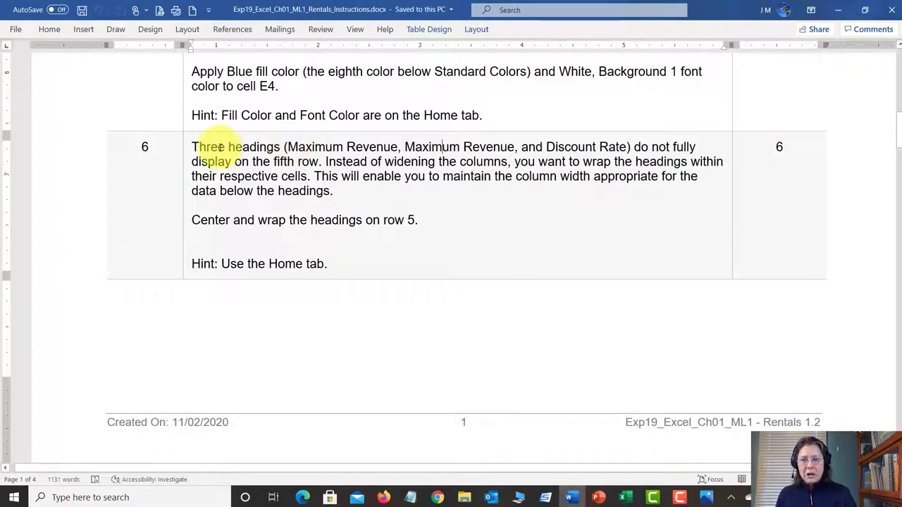
{"action": "left_click", "coordinate": [198, 146]}
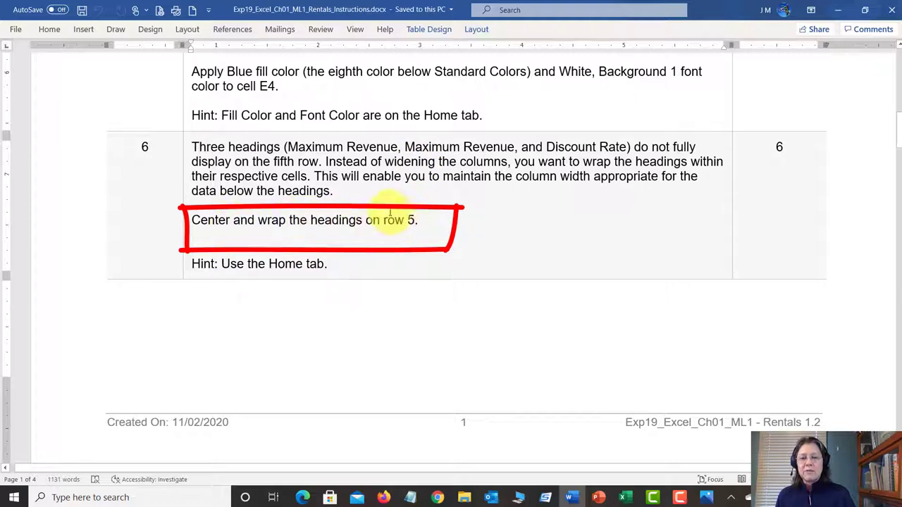
{"action": "left_click_drag", "start_coordinate": [280, 146], "coordinate": [194, 147]}
{"action": "left_click", "coordinate": [203, 147]}
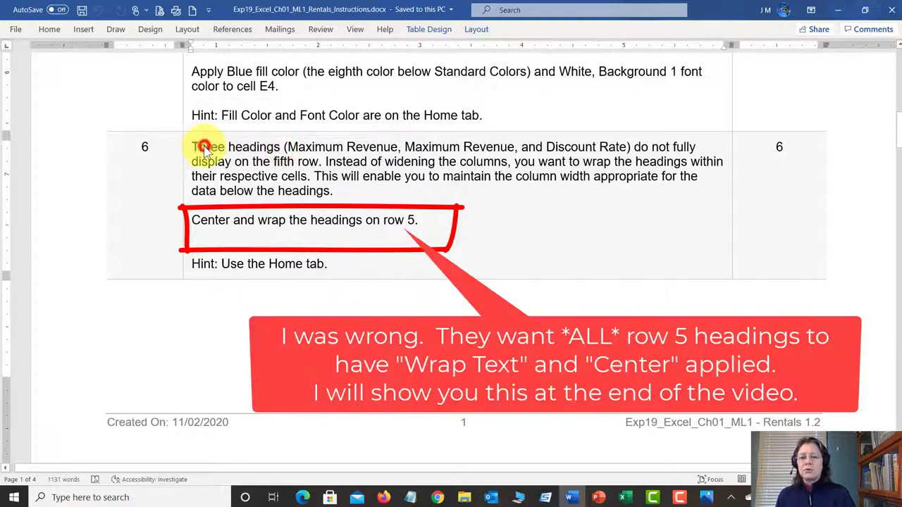
- Return to the Excel workbook and check the wrapped headings in D5, F5 and G5
{"action": "left_click", "coordinate": [626, 498]}
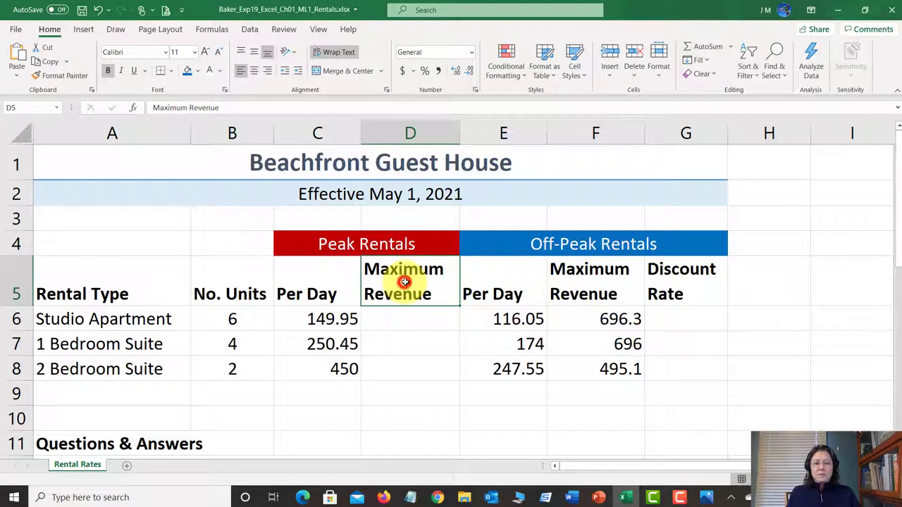
{"action": "left_click", "coordinate": [596, 276]}
{"action": "left_click", "coordinate": [687, 283]}
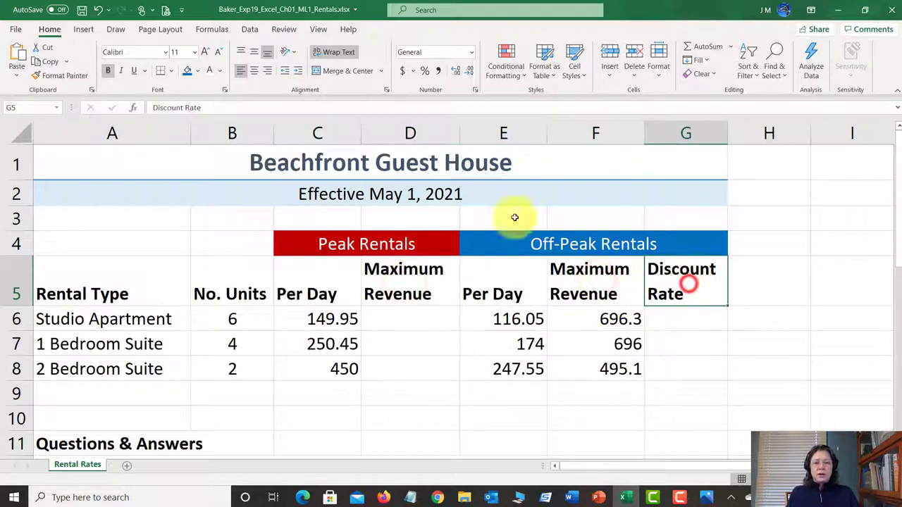
- Save the workbook with the wrapped headings
{"action": "left_click", "coordinate": [82, 10]}
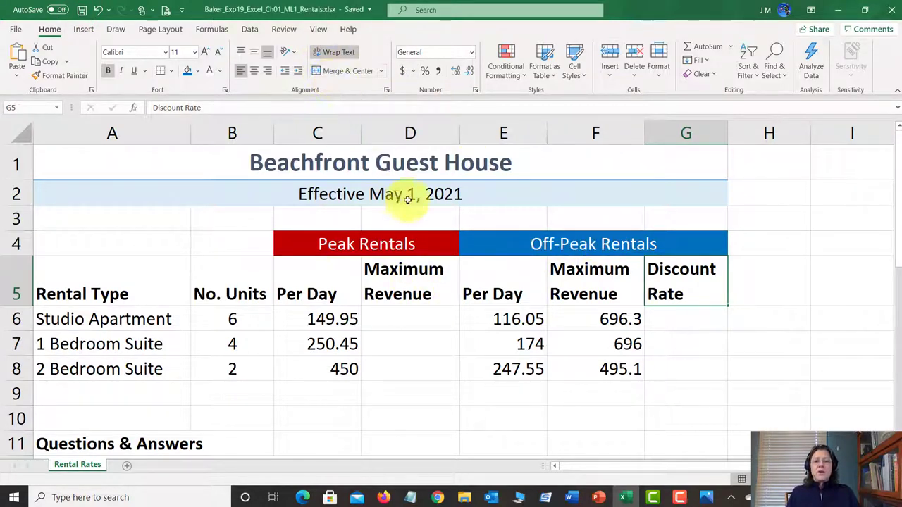
{"action": "left_click", "coordinate": [418, 293]}
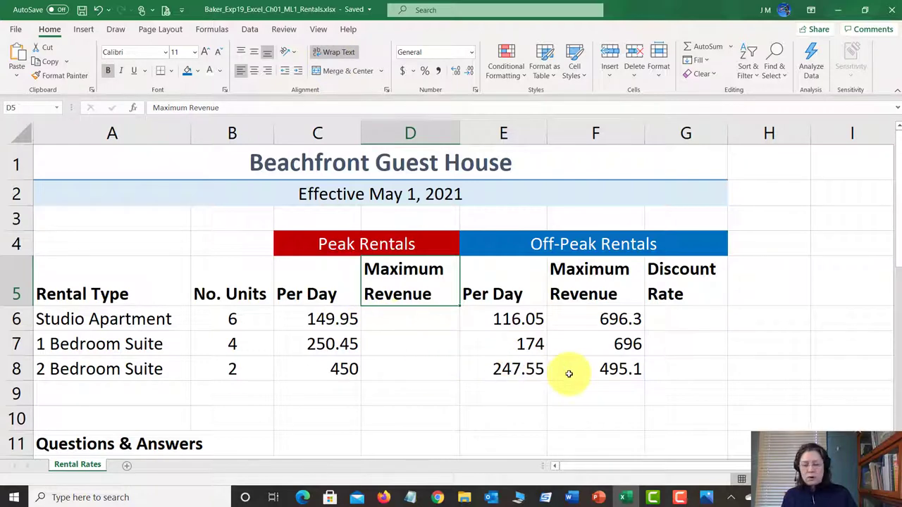
- Switch to the Word instructions and read step 7 about the Peak Rentals Maximum Revenue formula for cell D6
{"action": "left_click", "coordinate": [572, 497]}
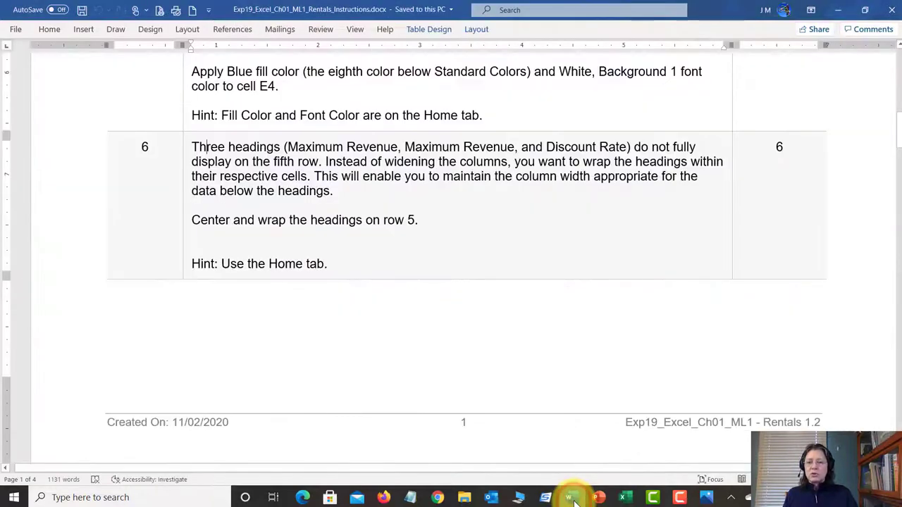
{"action": "scroll", "coordinate": [243, 198], "scroll_direction": "down", "scroll_amount": 10}
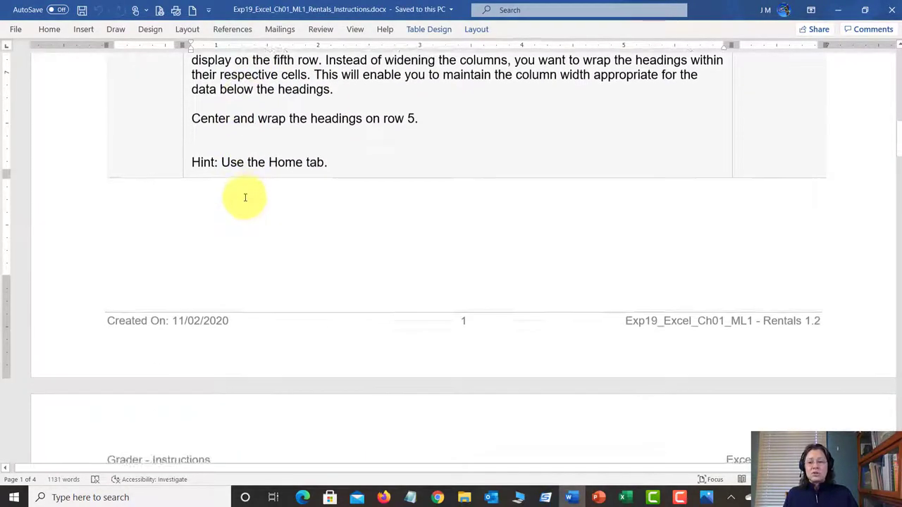
{"action": "scroll", "coordinate": [245, 197], "scroll_direction": "down", "scroll_amount": 1}
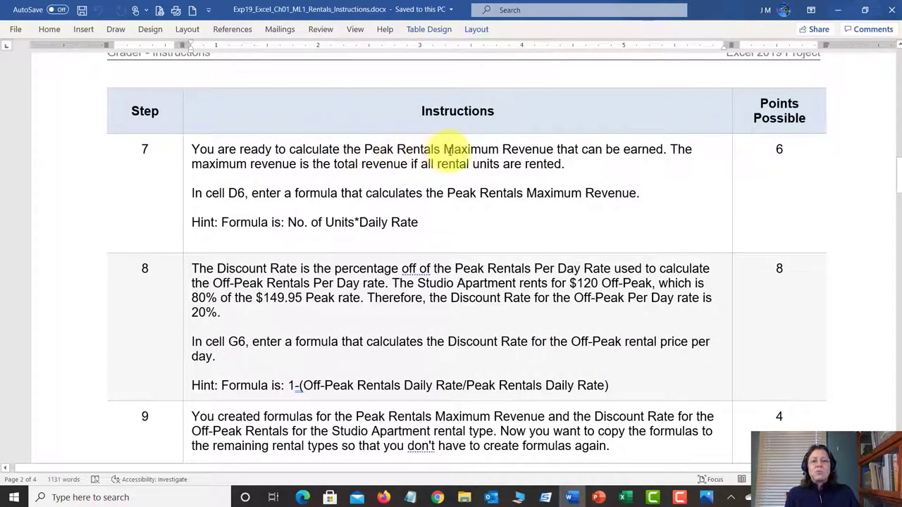
{"action": "left_click", "coordinate": [319, 149]}
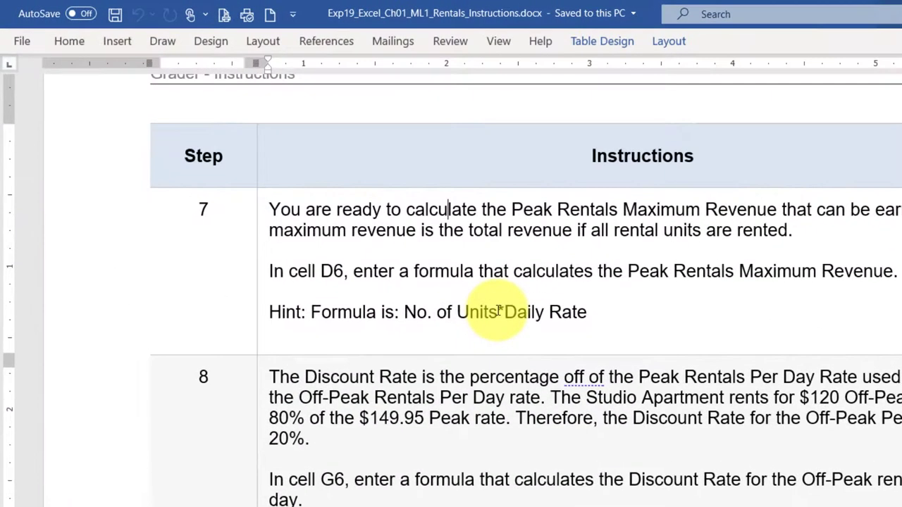
{"action": "left_click", "coordinate": [364, 226]}
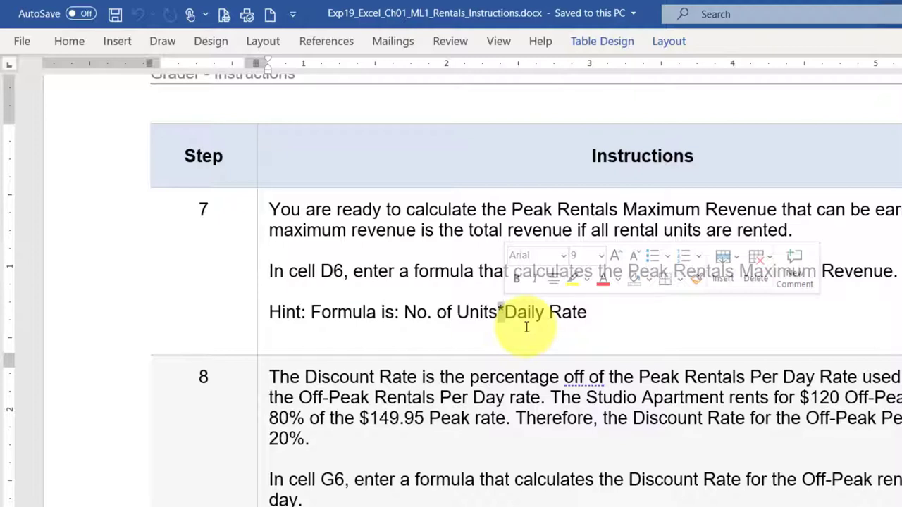
{"action": "left_click", "coordinate": [445, 313]}
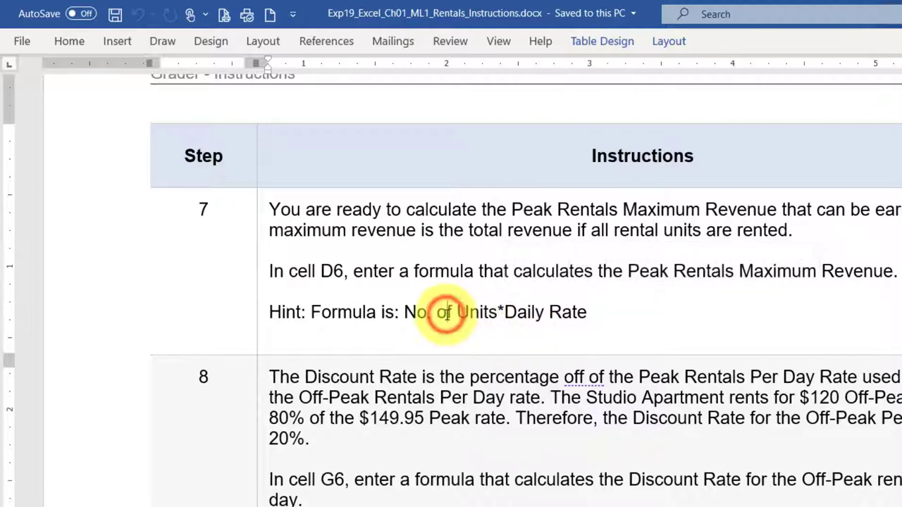
{"action": "left_click_drag", "start_coordinate": [321, 272], "coordinate": [342, 274]}
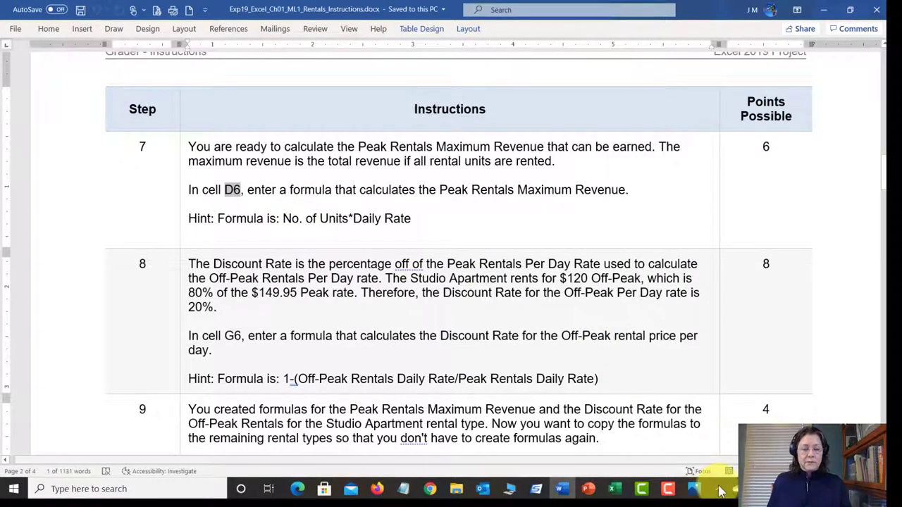
- Select cell D6 in the Excel workbook and check its expected result in the final-result image in Photos
{"action": "left_click", "coordinate": [614, 489]}
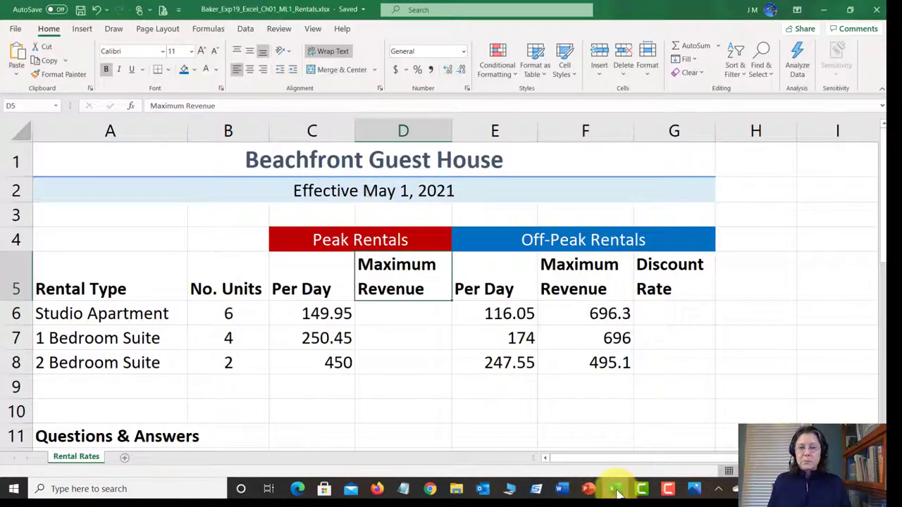
{"action": "left_click", "coordinate": [395, 317]}
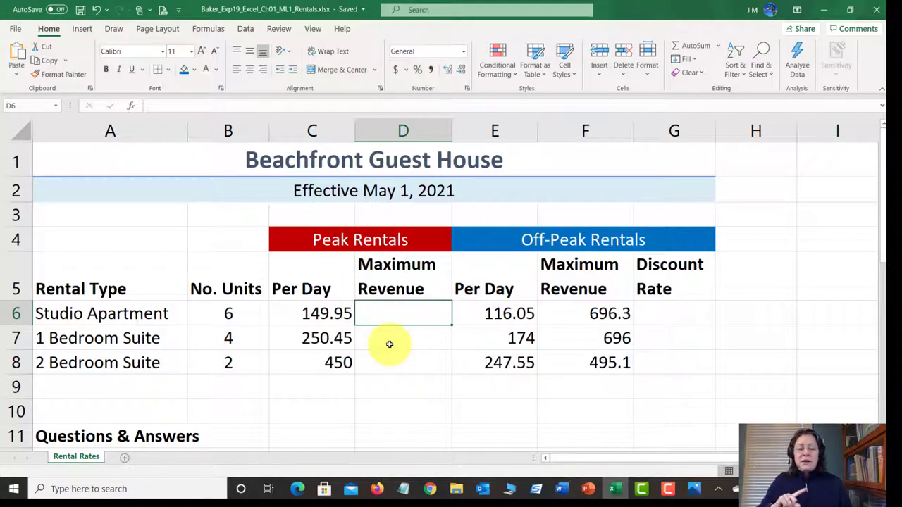
{"action": "left_click", "coordinate": [691, 491]}
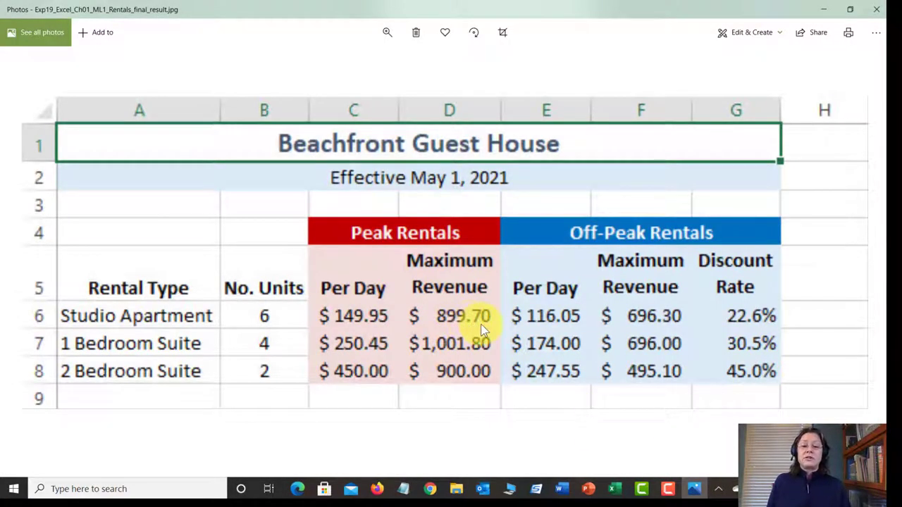
- Return to the Excel workbook, enter the formula =B6*C6 in cell D6 and save the workbook
{"action": "left_click", "coordinate": [615, 492]}
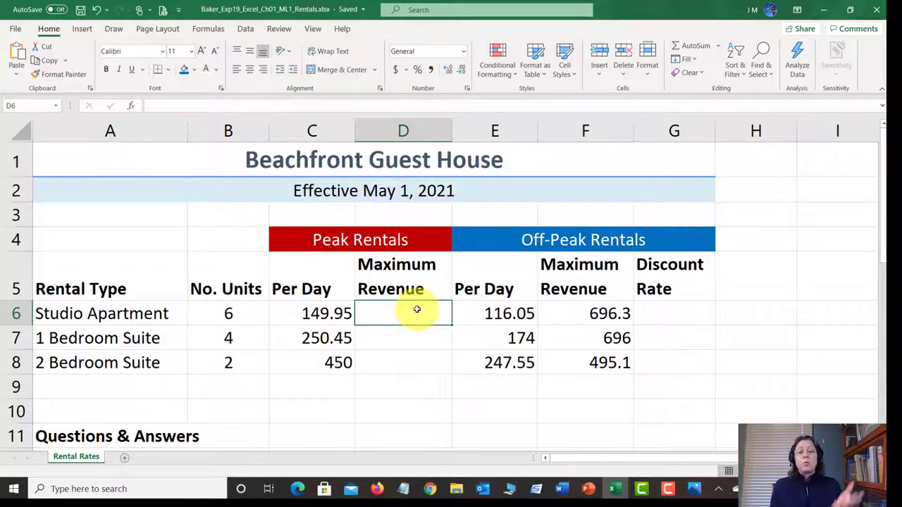
{"action": "key", "text": "equal"}
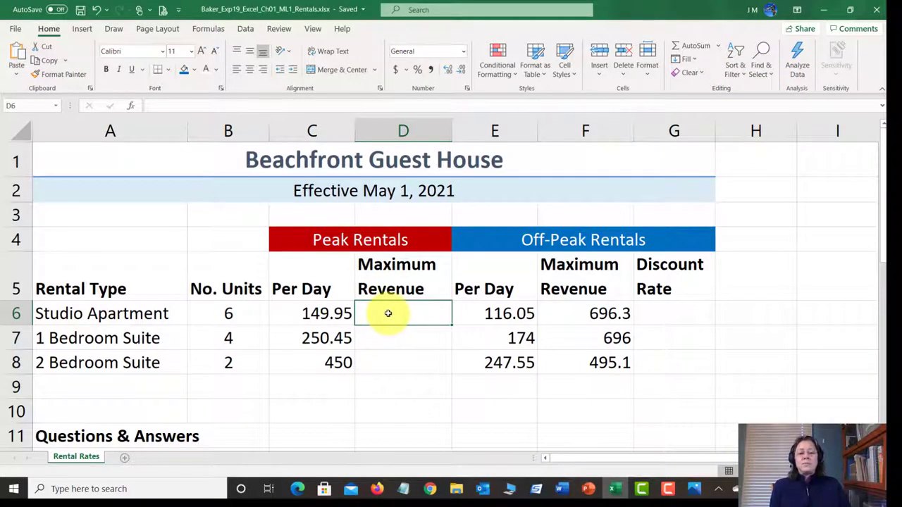
{"action": "type", "text": "="}
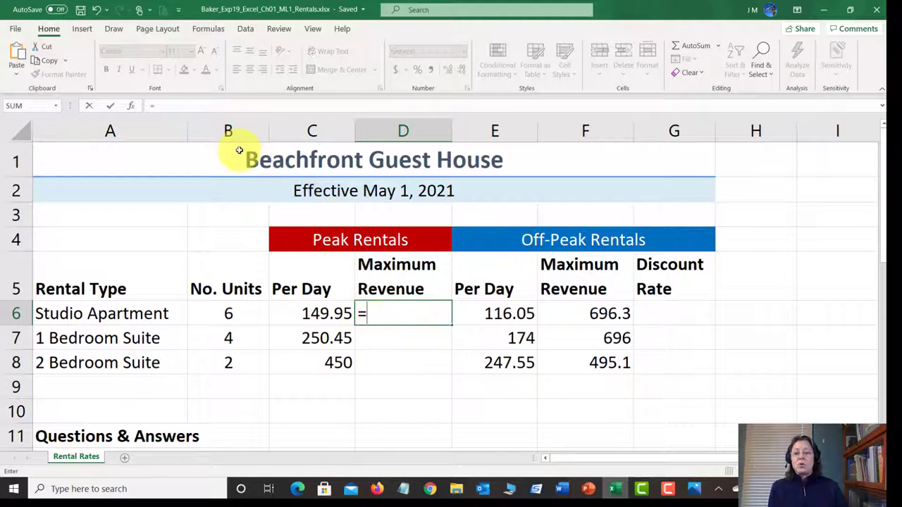
{"action": "left_click", "coordinate": [222, 314]}
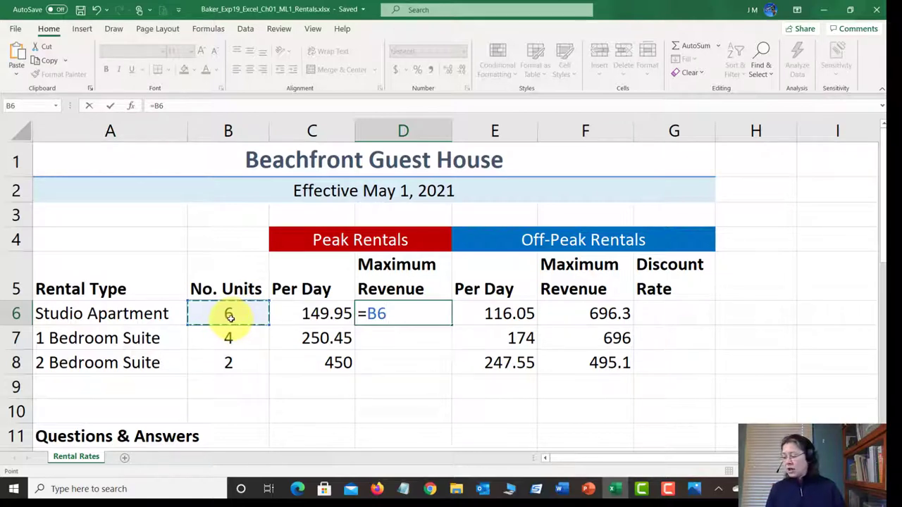
{"action": "type", "text": "*"}
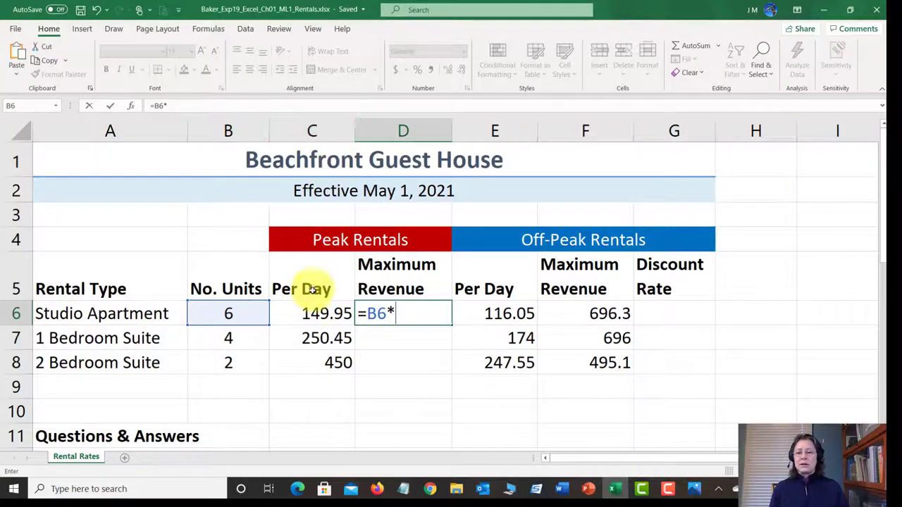
{"action": "left_click", "coordinate": [315, 314]}
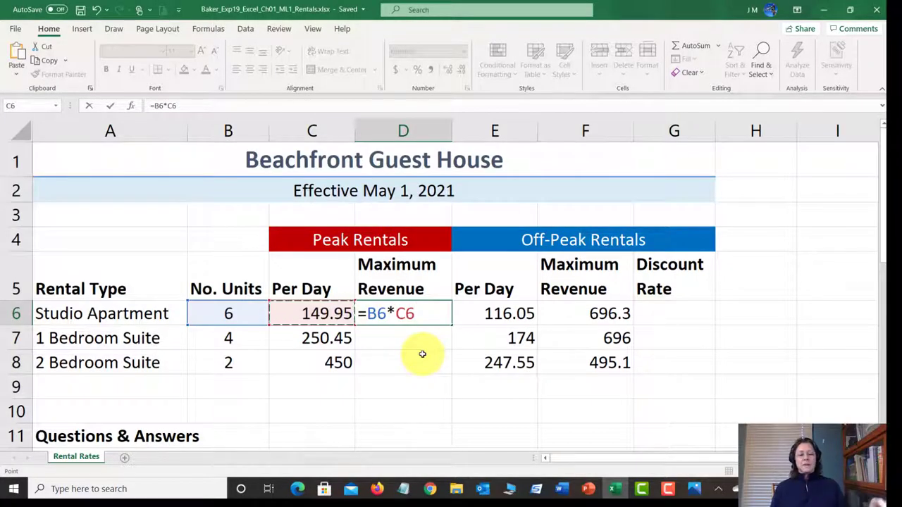
{"action": "key", "text": "Return"}
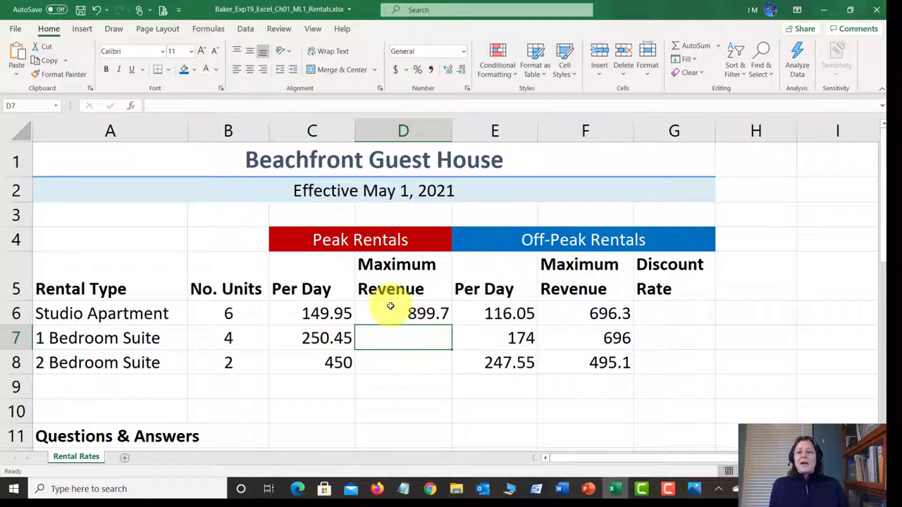
{"action": "left_click", "coordinate": [81, 10]}
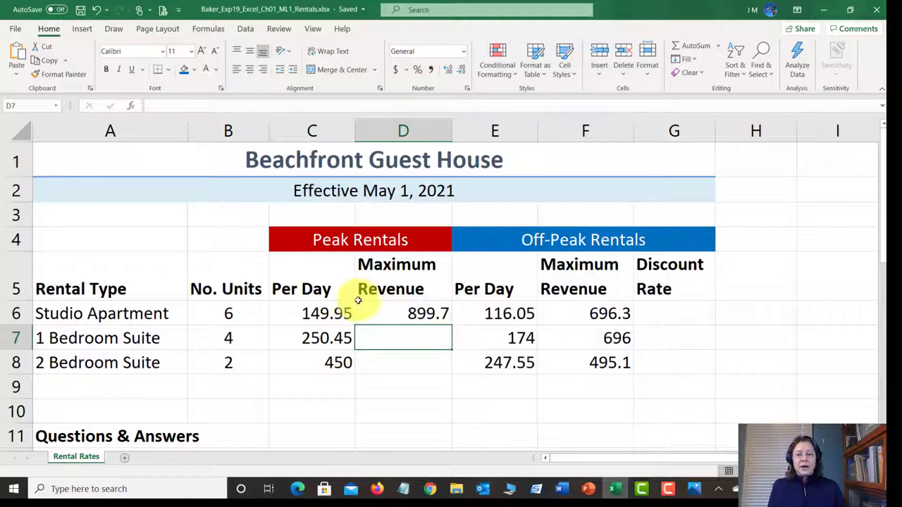
- Try 12 as the Studio Apartment's number of units in B6 and undo that change
{"action": "left_click", "coordinate": [233, 314]}
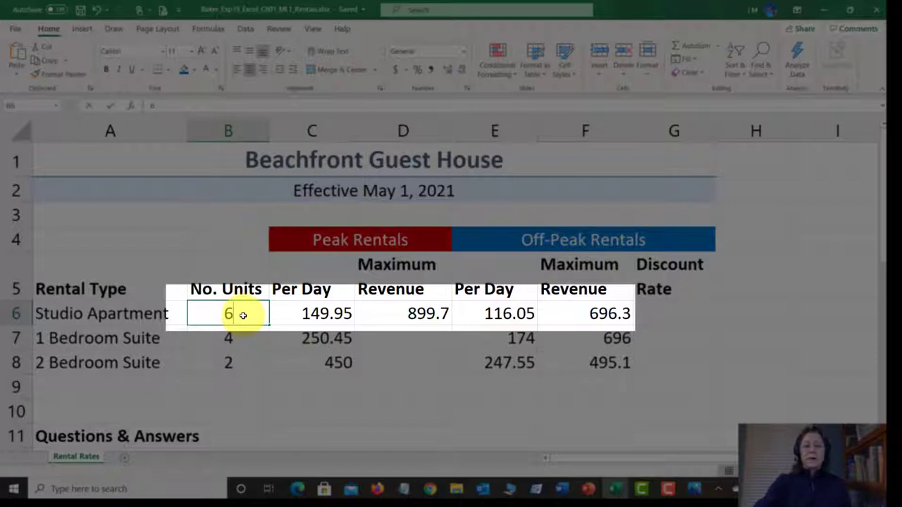
{"action": "type", "text": "12"}
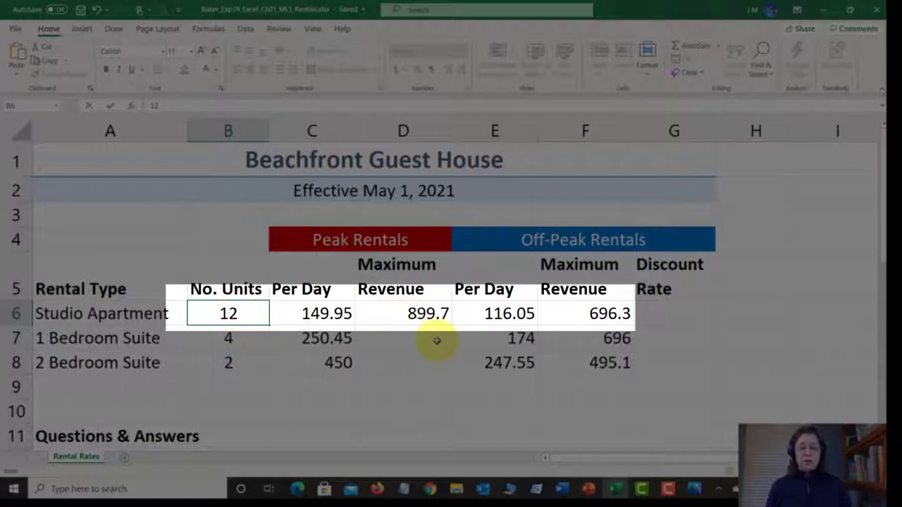
{"action": "key", "text": "Return"}
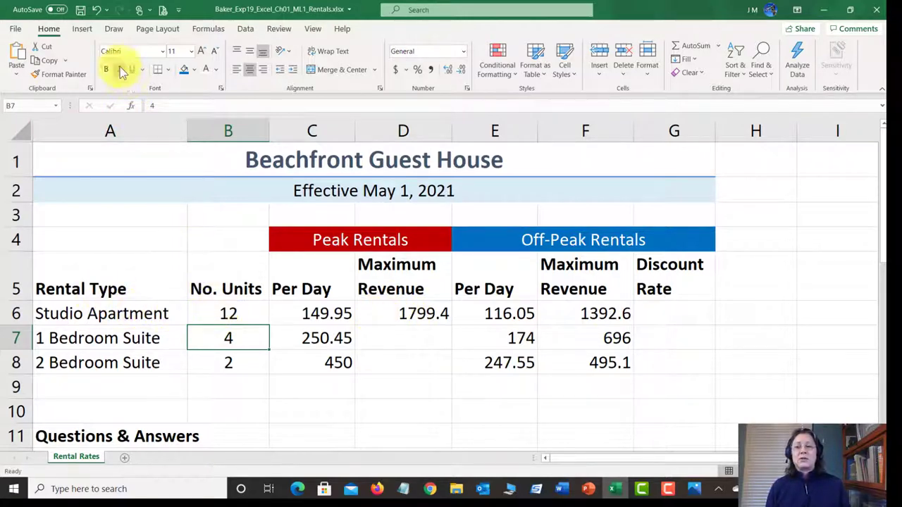
{"action": "left_click", "coordinate": [98, 12]}
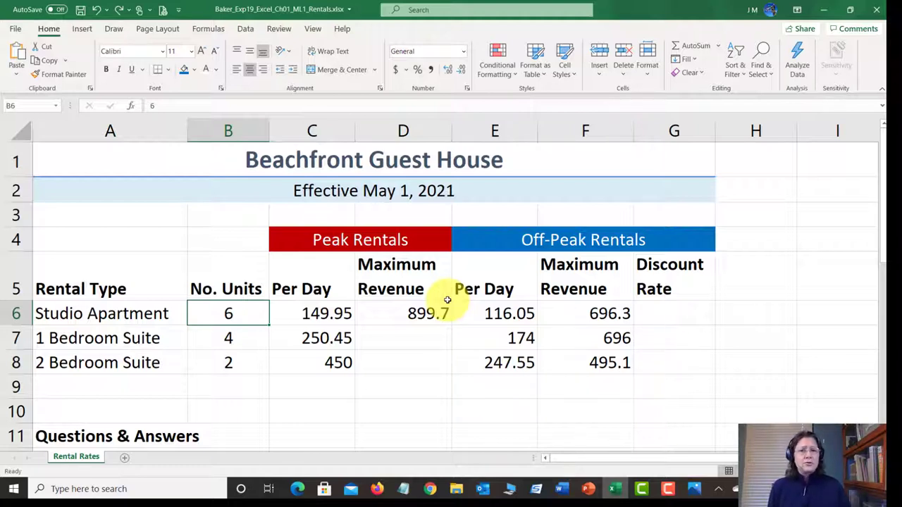
{"action": "left_click", "coordinate": [423, 314]}
{"action": "left_click", "coordinate": [551, 314]}
{"action": "left_click", "coordinate": [466, 312]}
{"action": "left_click", "coordinate": [551, 343]}
{"action": "left_click", "coordinate": [216, 297]}
{"action": "left_click", "coordinate": [80, 302]}
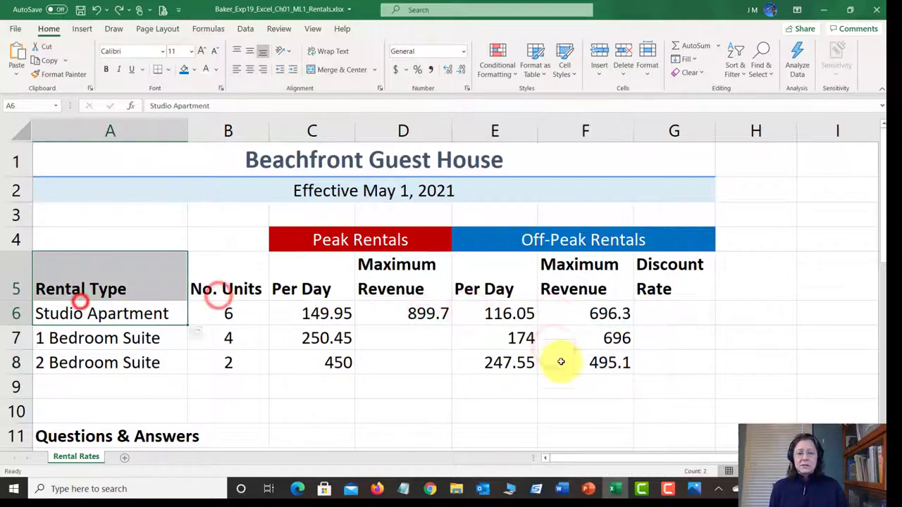
{"action": "left_click", "coordinate": [581, 361]}
{"action": "left_click", "coordinate": [370, 312]}
{"action": "left_click", "coordinate": [191, 314]}
{"action": "left_click", "coordinate": [157, 354]}
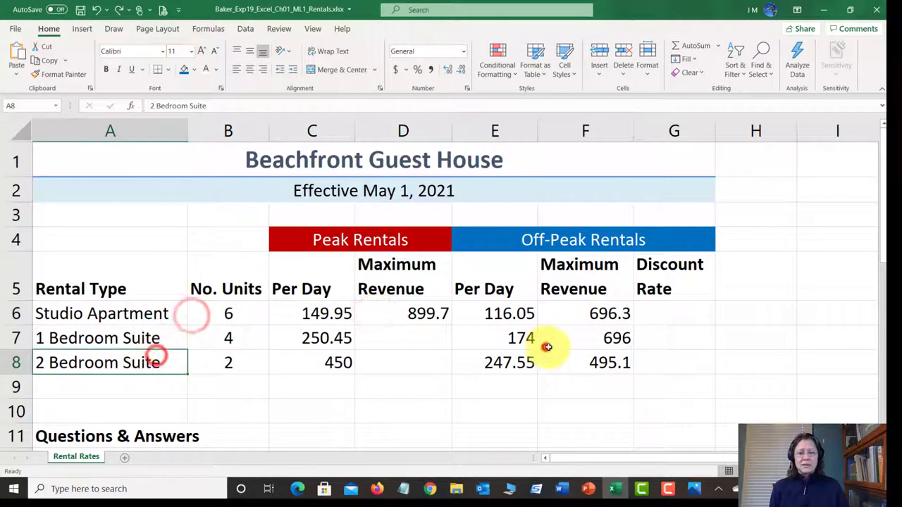
{"action": "left_click", "coordinate": [546, 345]}
{"action": "left_click", "coordinate": [638, 308]}
{"action": "left_click", "coordinate": [401, 311]}
{"action": "left_click", "coordinate": [284, 316]}
{"action": "left_click", "coordinate": [321, 345]}
{"action": "left_click", "coordinate": [414, 312]}
{"action": "left_click", "coordinate": [527, 338]}
{"action": "left_click", "coordinate": [648, 350]}
{"action": "left_click", "coordinate": [587, 312]}
{"action": "left_click", "coordinate": [493, 312]}
{"action": "left_click", "coordinate": [374, 312]}
{"action": "left_click", "coordinate": [296, 312]}
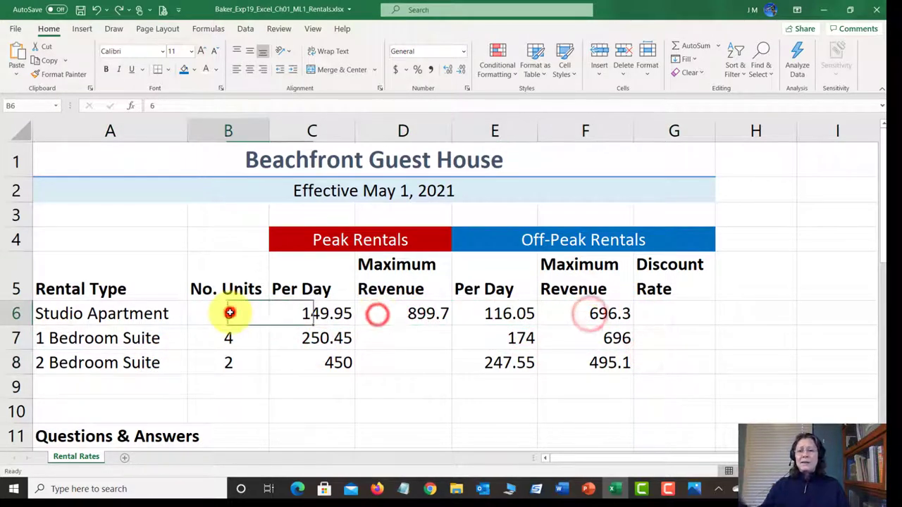
{"action": "left_click", "coordinate": [228, 313]}
{"action": "left_click_drag", "start_coordinate": [169, 316], "coordinate": [181, 338]}
{"action": "left_click", "coordinate": [421, 336]}
{"action": "left_click", "coordinate": [569, 308]}
{"action": "left_click", "coordinate": [448, 280]}
- Test the Studio Apartment revenue formulas in D6 and F6 with 12 units in B6, and undo the test value
{"action": "left_click", "coordinate": [408, 320]}
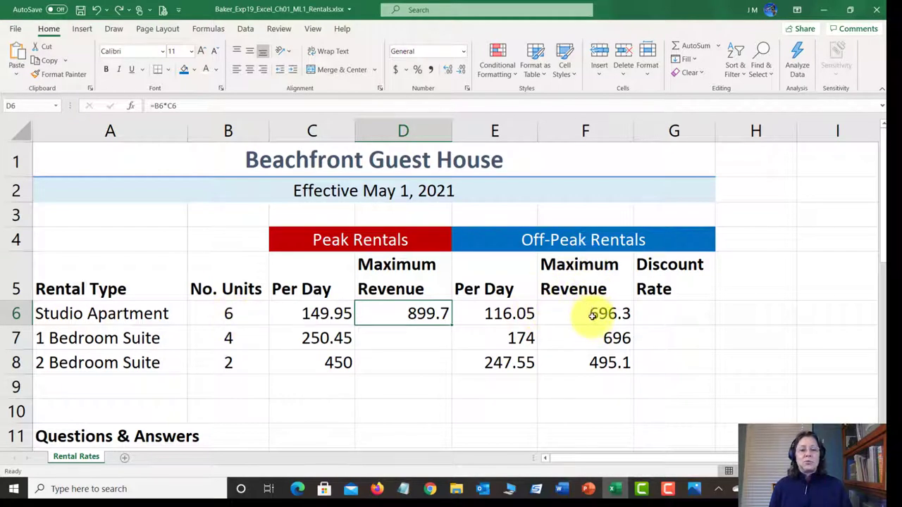
{"action": "left_click", "coordinate": [224, 312]}
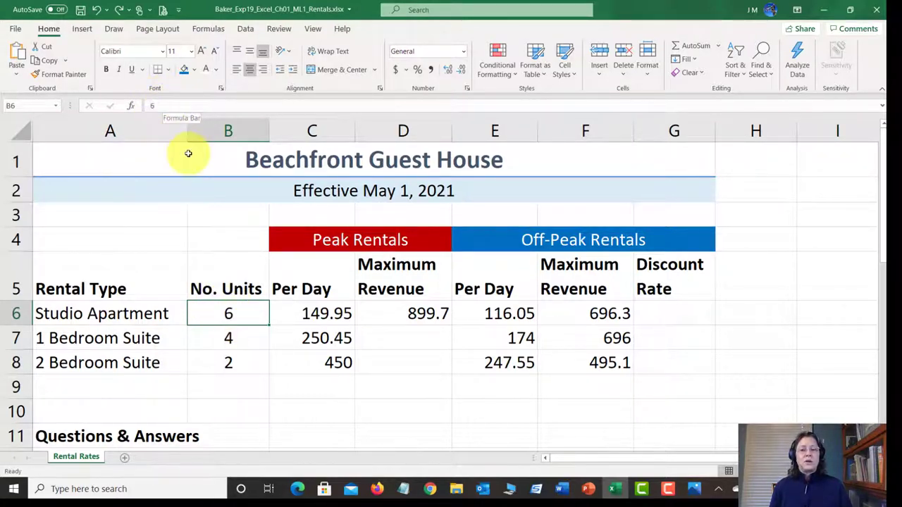
{"action": "type", "text": "1"}
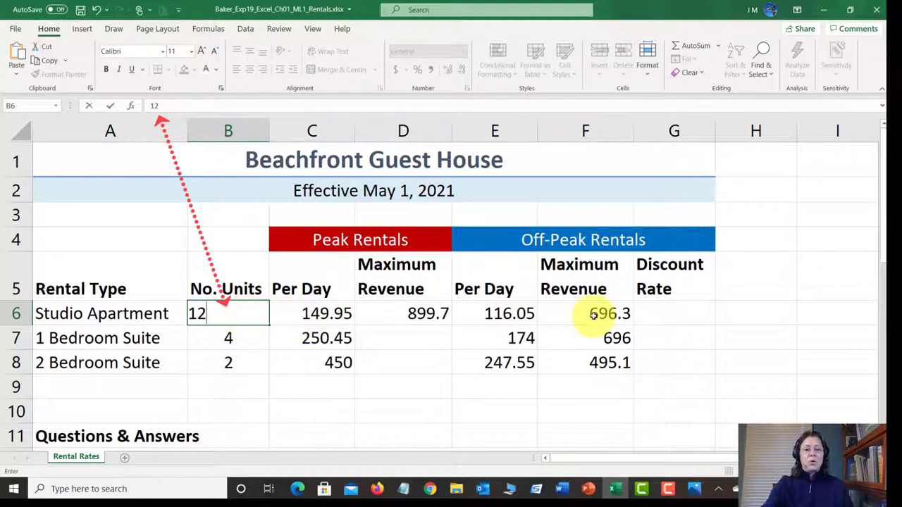
{"action": "type", "text": "2"}
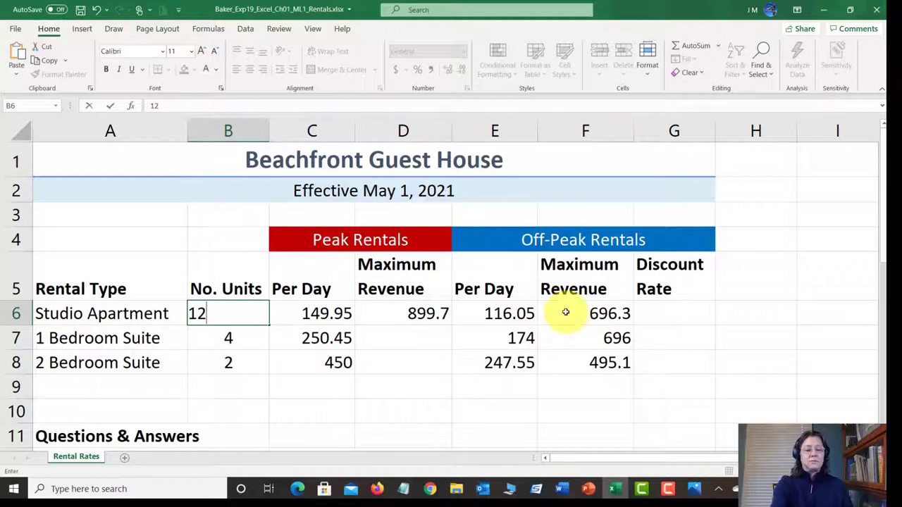
{"action": "key", "text": "Return"}
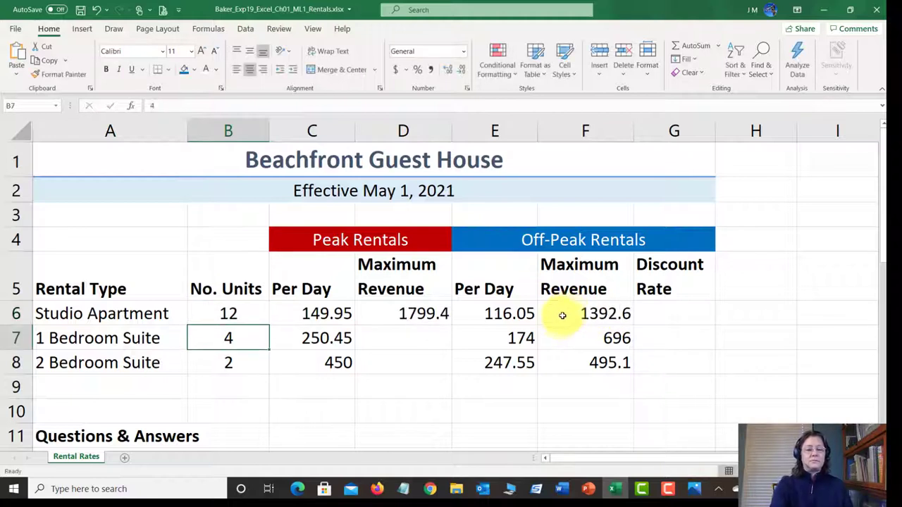
{"action": "left_click", "coordinate": [603, 313]}
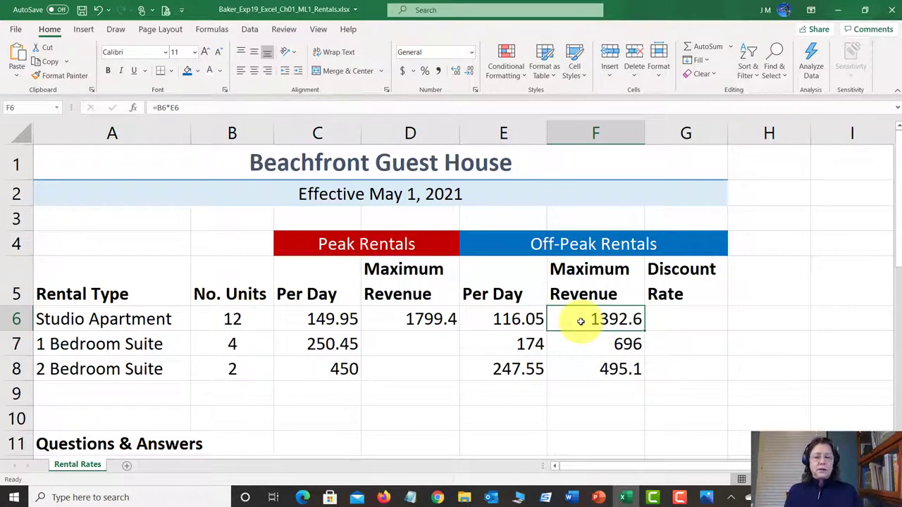
{"action": "left_click", "coordinate": [231, 321]}
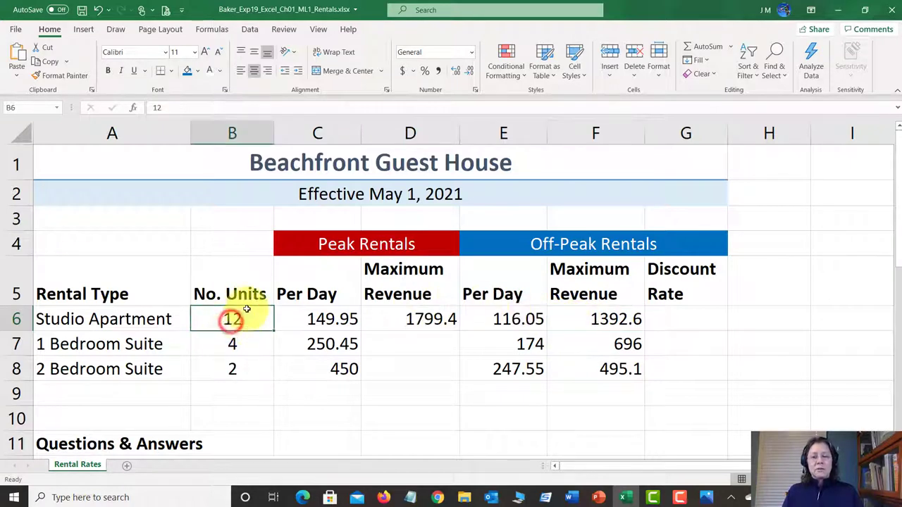
{"action": "left_click", "coordinate": [99, 13]}
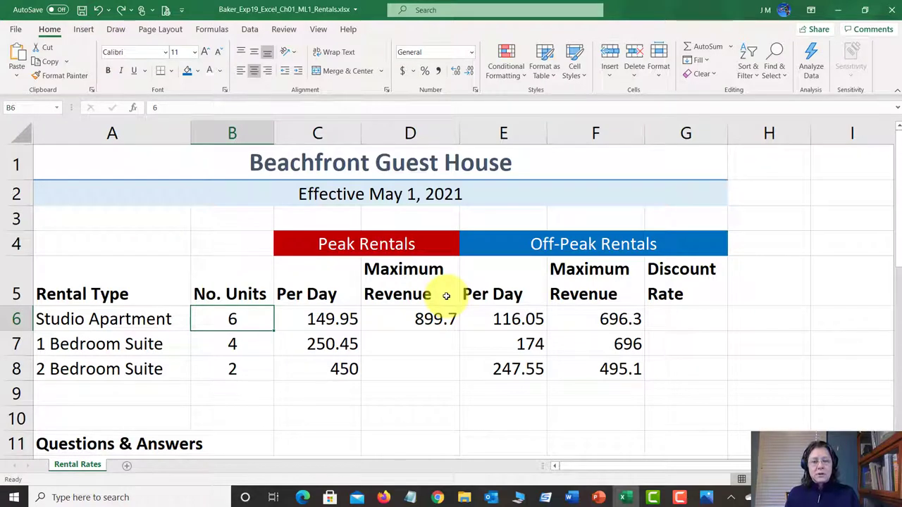
- Compare the revenue formulas in D6 and F6 with the plain text heading in D5, and save the workbook
{"action": "left_click", "coordinate": [431, 321]}
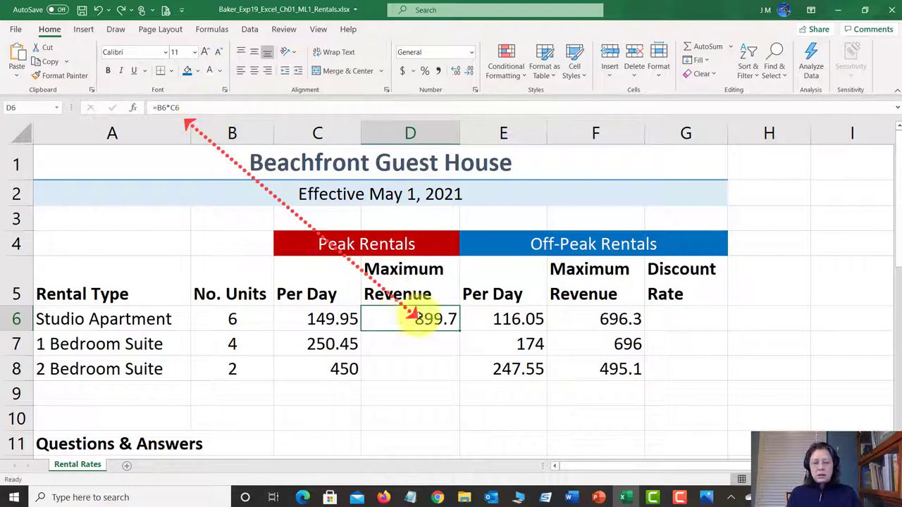
{"action": "left_click", "coordinate": [613, 319]}
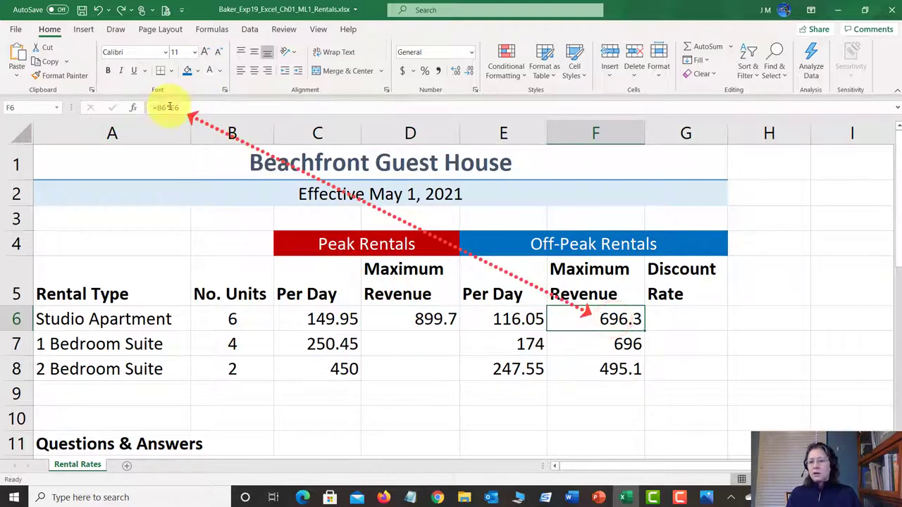
{"action": "left_click", "coordinate": [410, 289]}
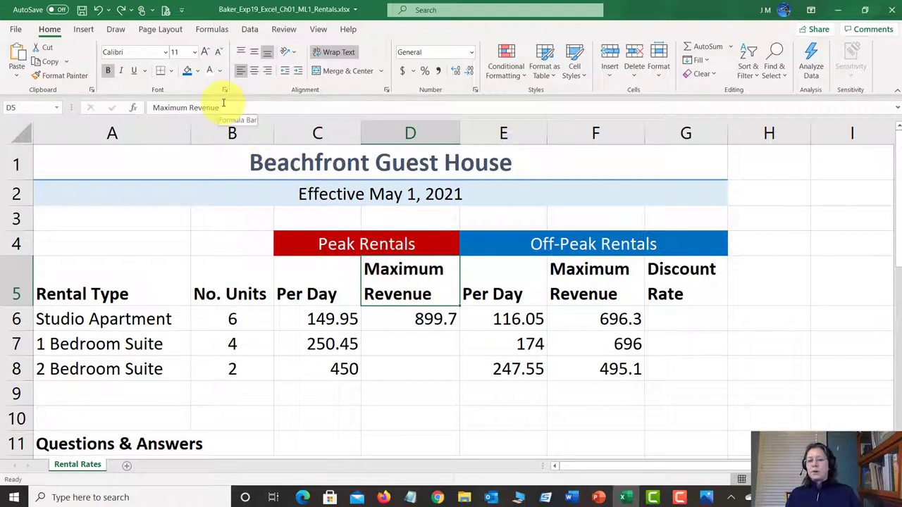
{"action": "left_click", "coordinate": [417, 314]}
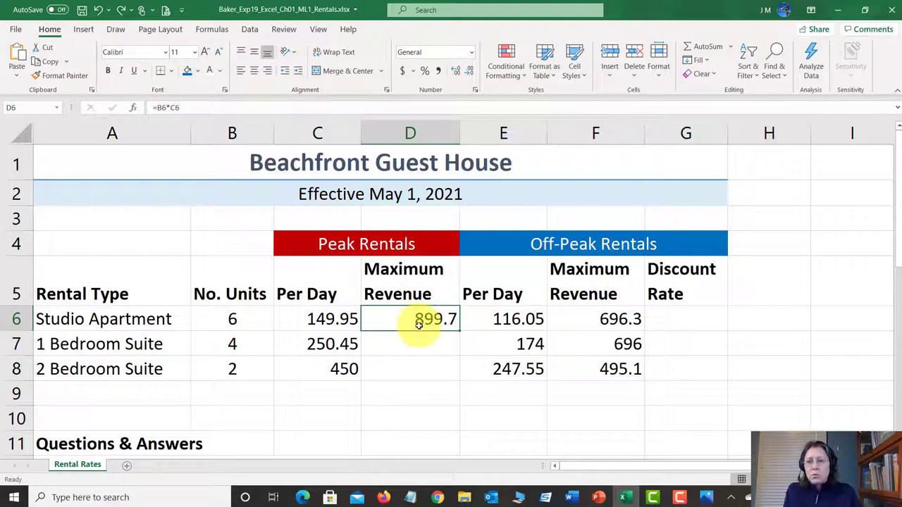
{"action": "left_click", "coordinate": [82, 11]}
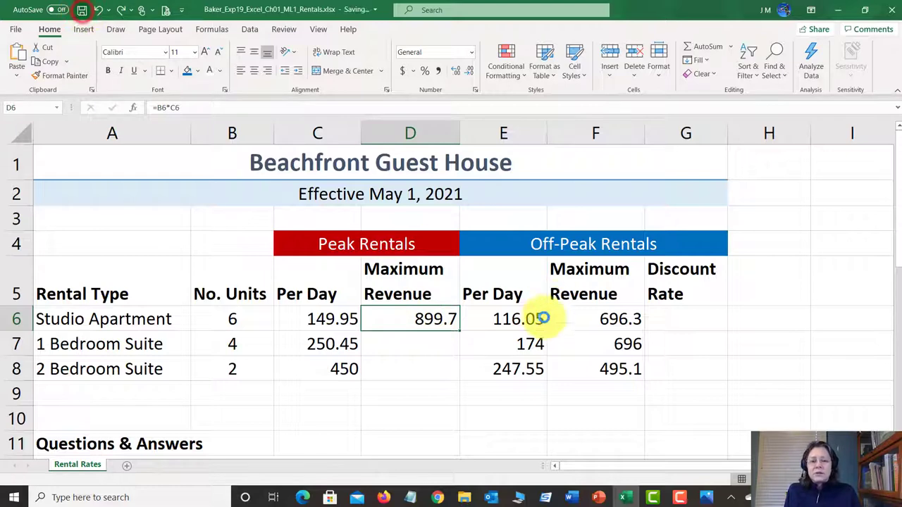
- Switch to the Word instructions and read step 8, including the hint for the Discount Rate formula
{"action": "left_click", "coordinate": [571, 498]}
{"action": "scroll", "coordinate": [259, 282], "scroll_direction": "down", "scroll_amount": 1}
{"action": "scroll", "coordinate": [259, 282], "scroll_direction": "down", "scroll_amount": 2}
{"action": "left_click", "coordinate": [271, 186]}
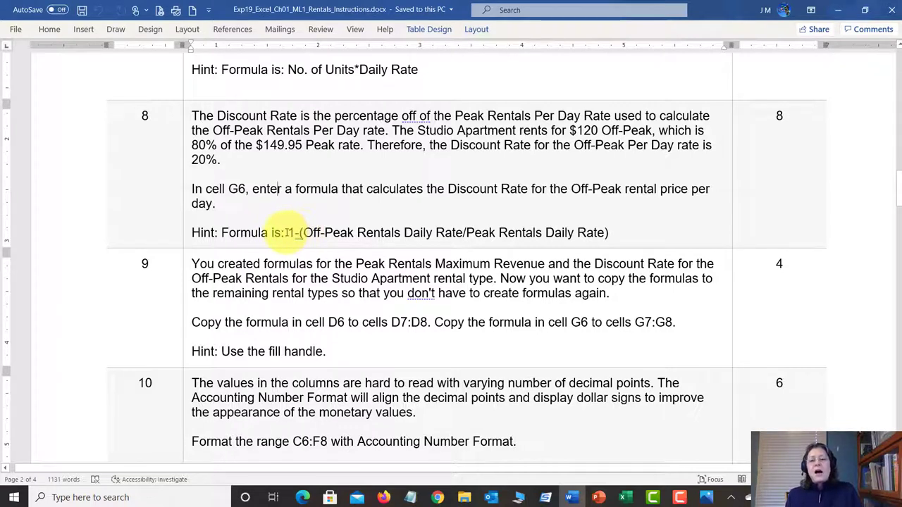
{"action": "left_click_drag", "start_coordinate": [288, 233], "coordinate": [609, 234]}
{"action": "left_click", "coordinate": [608, 235]}
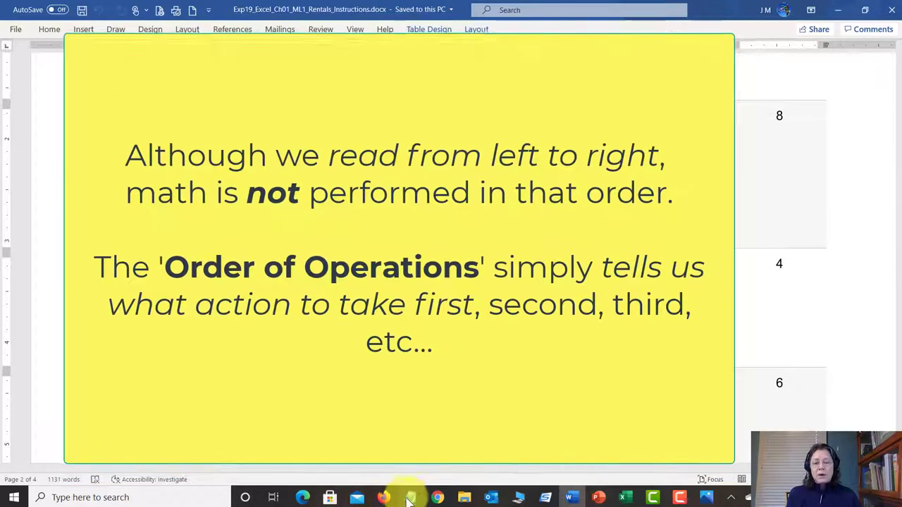
- Open Notepad and list the letters P, E, M, D, A and S on separate lines
{"action": "left_click", "coordinate": [411, 498]}
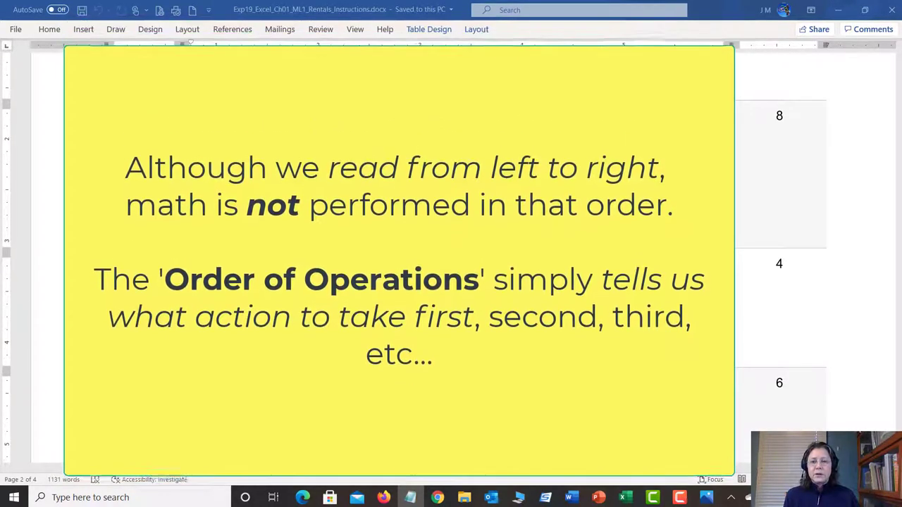
{"action": "key", "text": "Return"}
{"action": "type", "text": "E"}
{"action": "key", "text": "Return"}
{"action": "type", "text": "M"}
{"action": "key", "text": "Return"}
{"action": "type", "text": "D"}
{"action": "key", "text": "Return"}
{"action": "type", "text": "A"}
{"action": "key", "text": "Return"}
{"action": "type", "text": "S"}
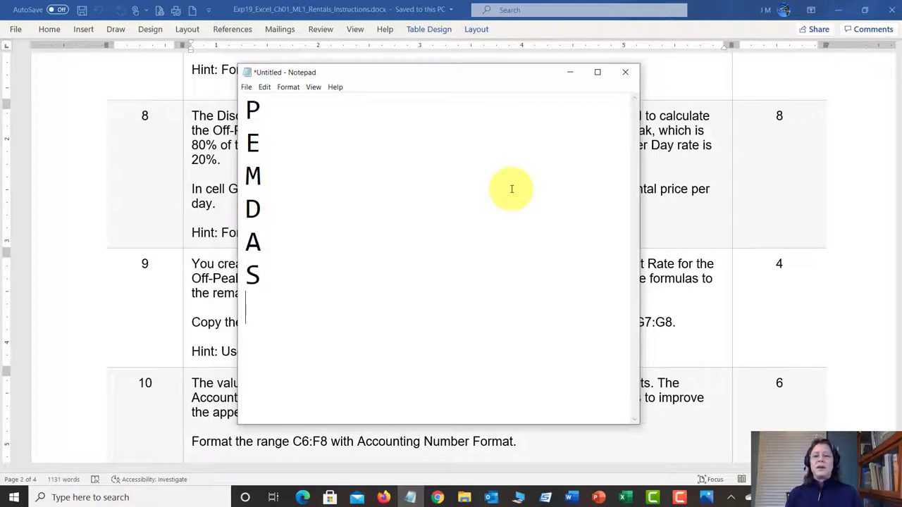
{"action": "key", "text": "Return"}
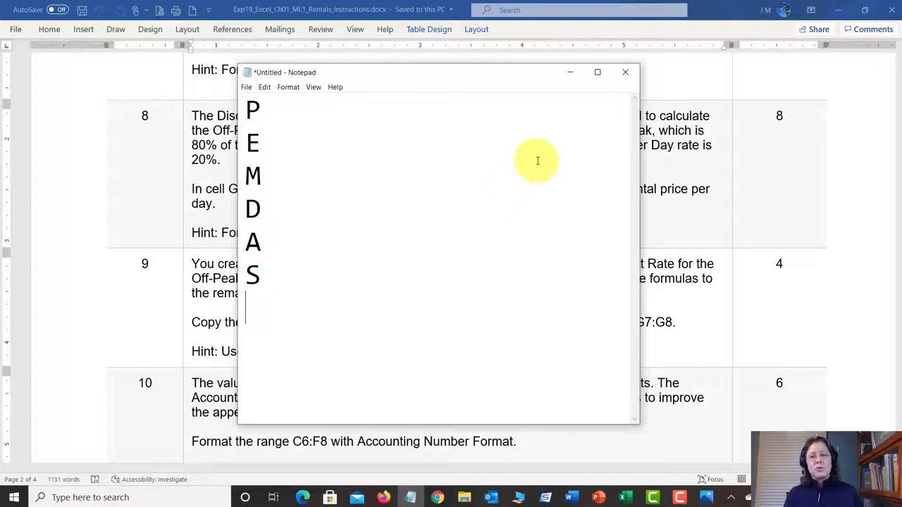
- Add the heading Order of Operations above the letter list, with a row of equals signs beneath it
{"action": "left_click", "coordinate": [300, 105]}
{"action": "key", "text": "Home"}
{"action": "key", "text": "Return"}
{"action": "type", "text": "Order of Operations"}
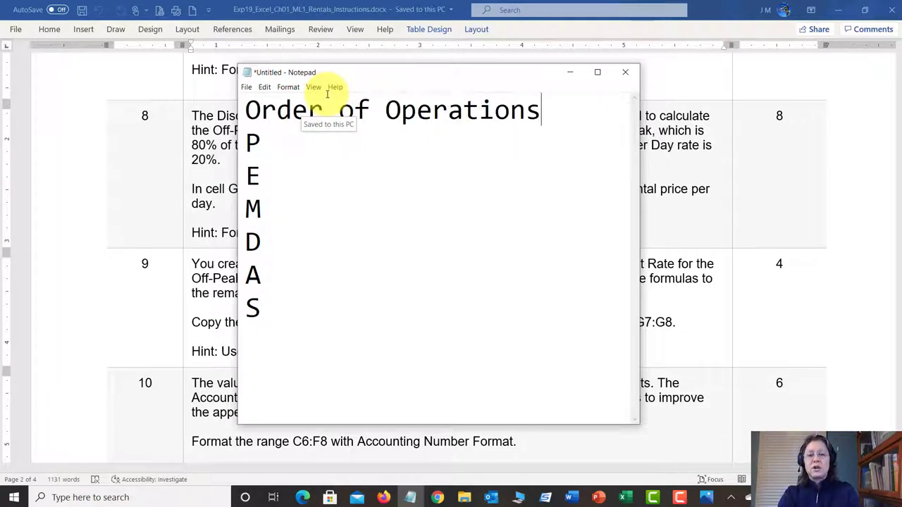
{"action": "key", "text": "Return"}
{"action": "type", "text": "==================="}
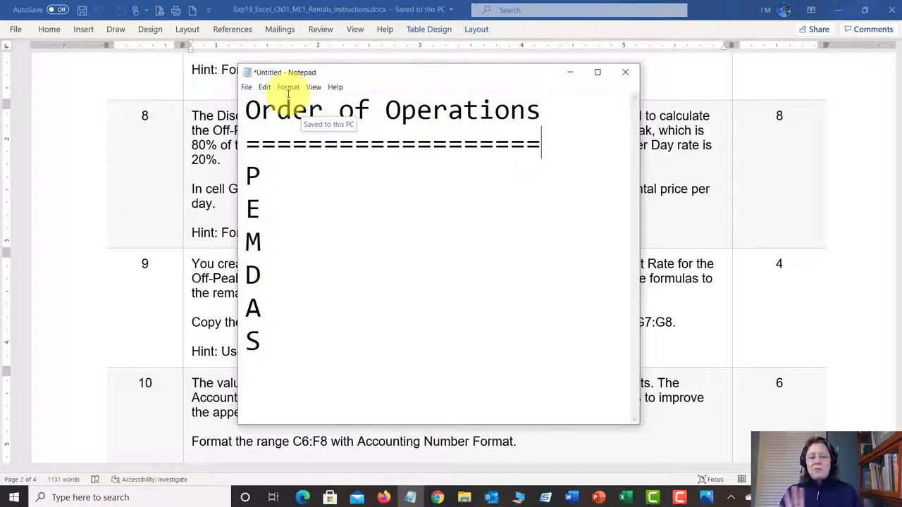
- Complete the P line as Parentheses and move the Notepad window to check the parentheses in step 8's hint formula
{"action": "left_click", "coordinate": [327, 176]}
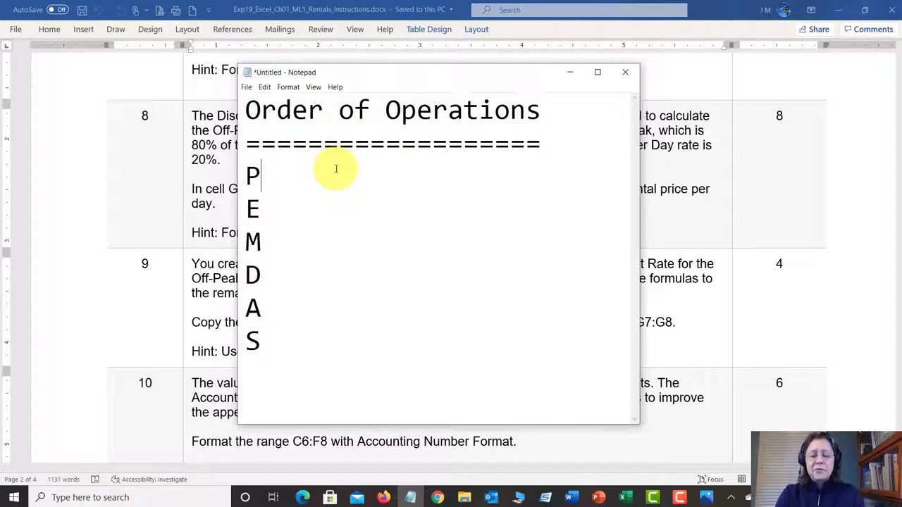
{"action": "type", "text": "ar"}
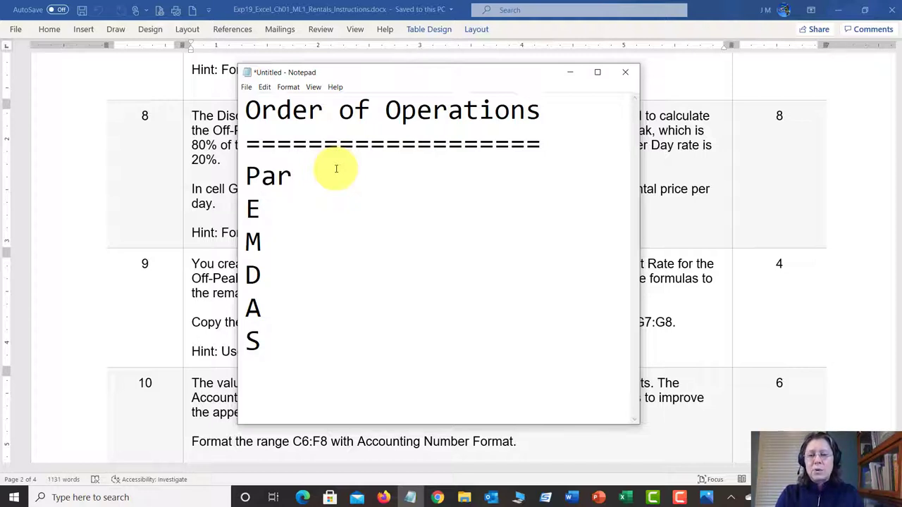
{"action": "type", "text": "enthese"}
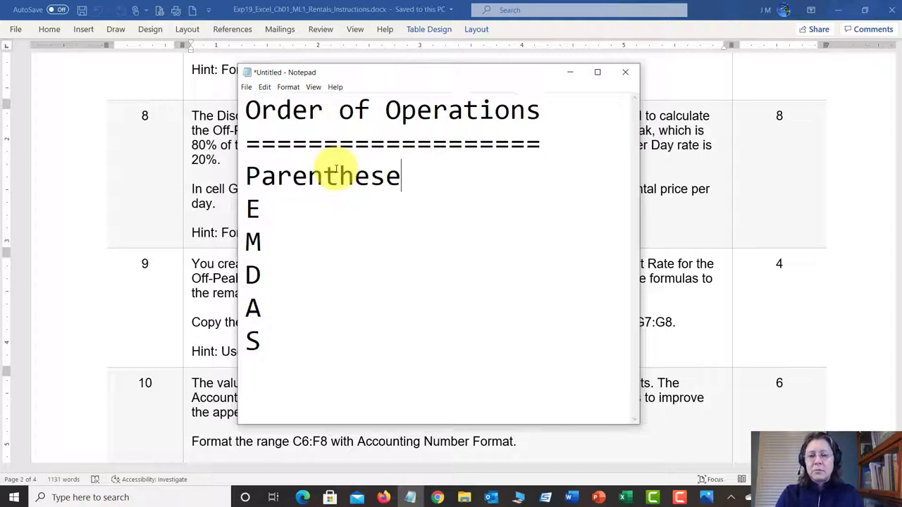
{"action": "type", "text": "s"}
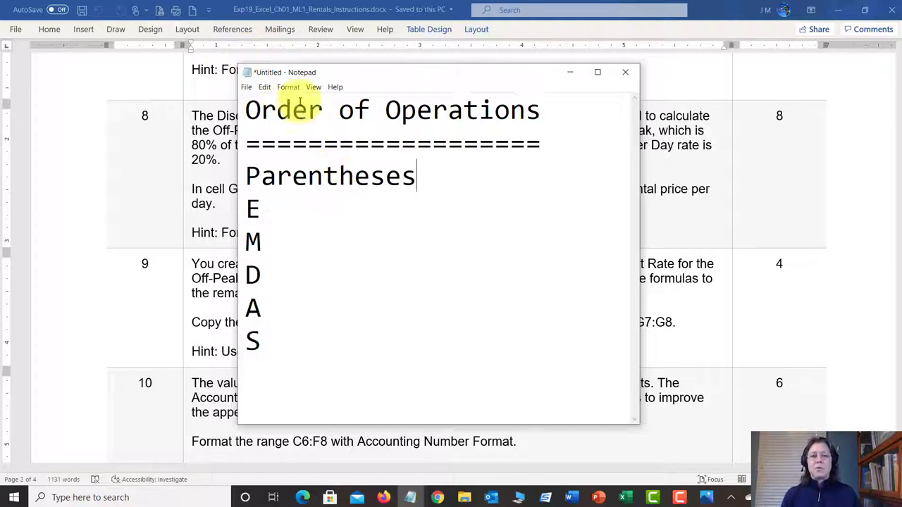
{"action": "left_click_drag", "start_coordinate": [387, 74], "coordinate": [374, 264]}
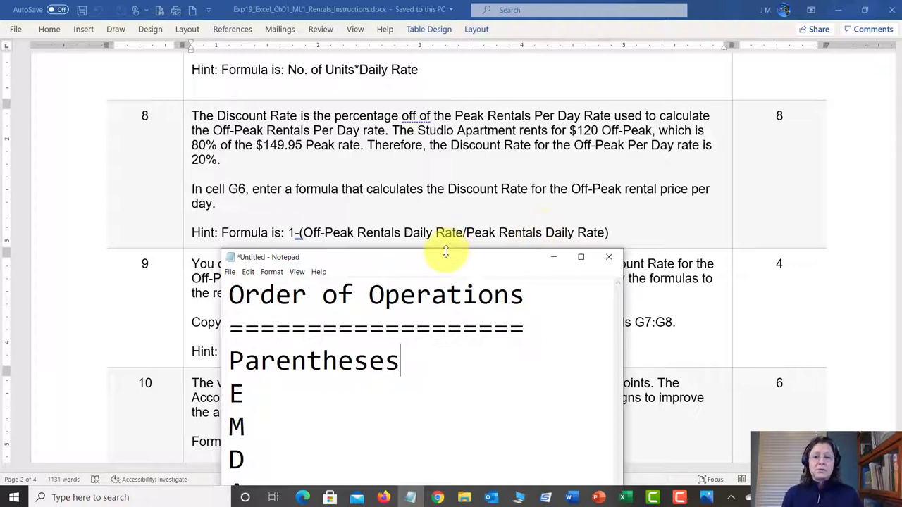
{"action": "left_click_drag", "start_coordinate": [440, 264], "coordinate": [558, 82]}
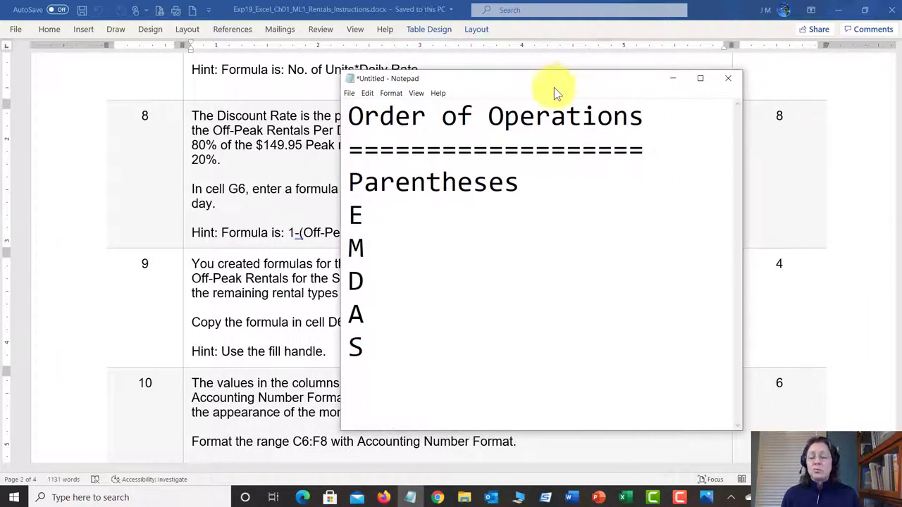
- Complete the E and M lines of the list as Exponent and Multiply
{"action": "left_click", "coordinate": [382, 212]}
{"action": "type", "text": "xponent"}
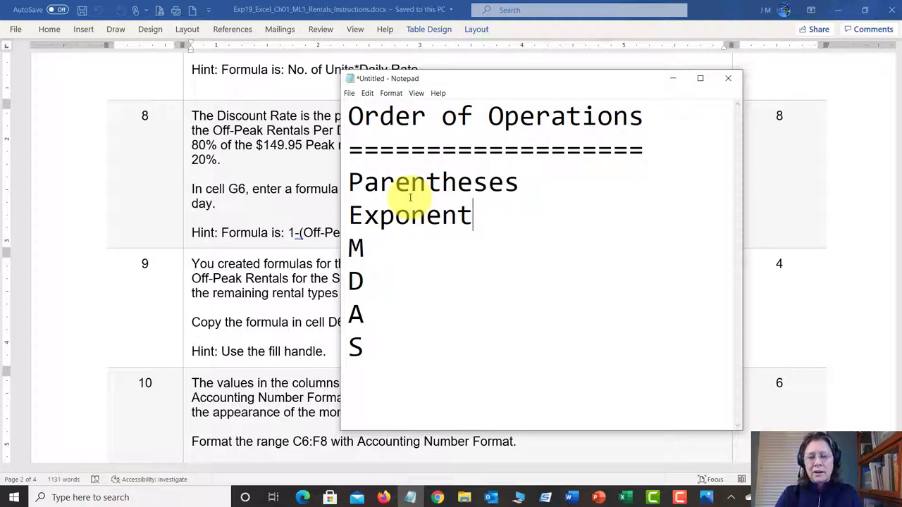
{"action": "key", "text": "Down"}
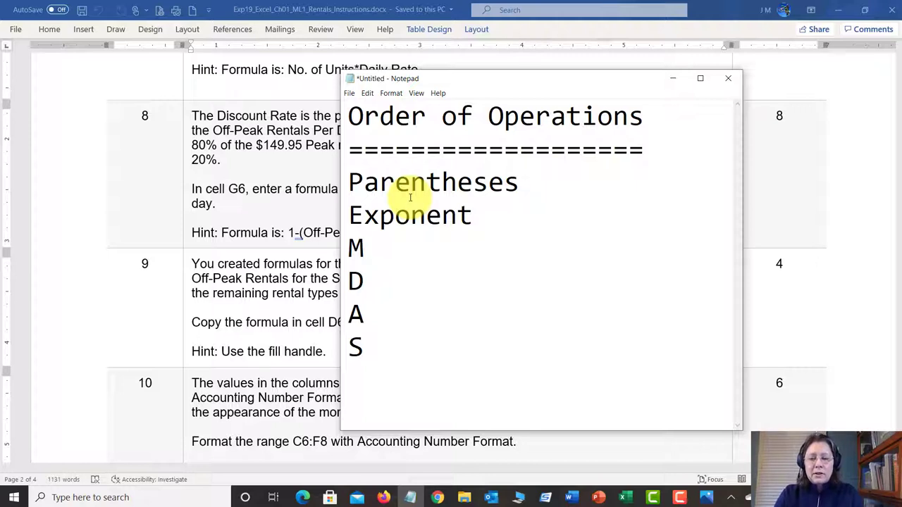
{"action": "type", "text": "ultip"}
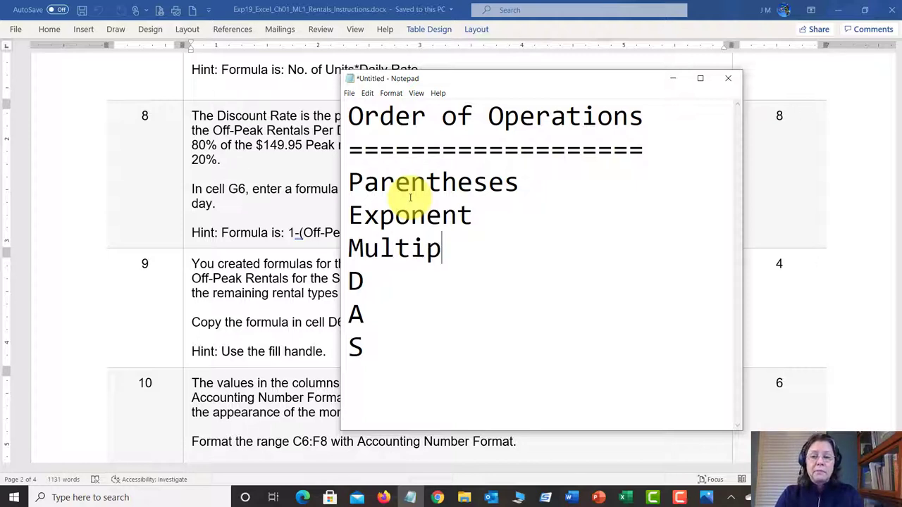
{"action": "type", "text": "l"}
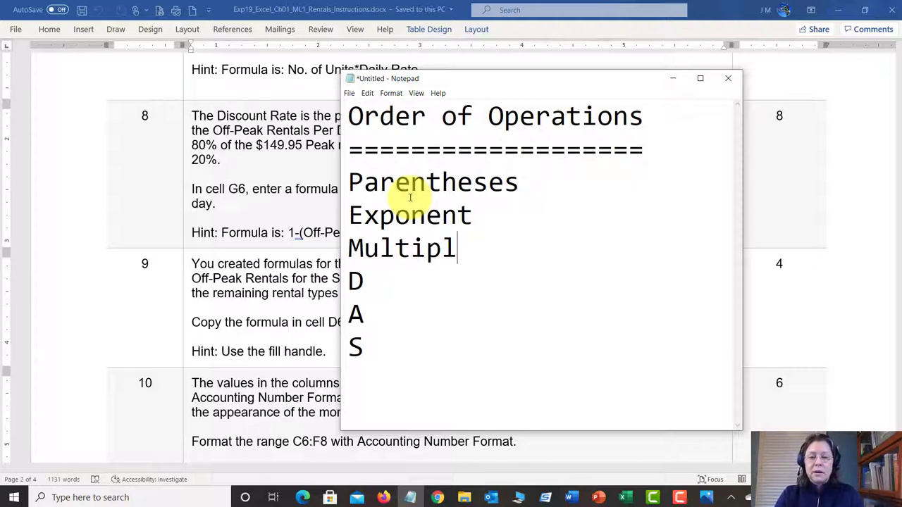
{"action": "key", "text": "BackSpace"}
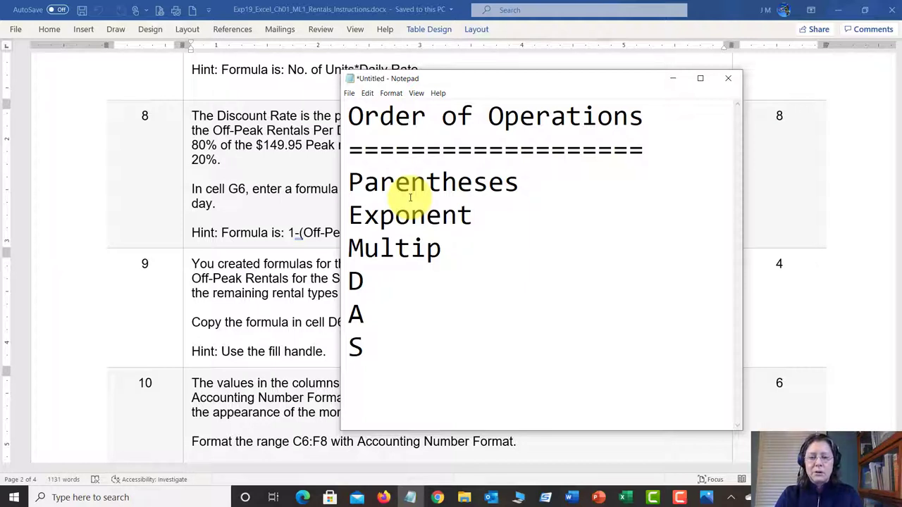
{"action": "type", "text": "ly"}
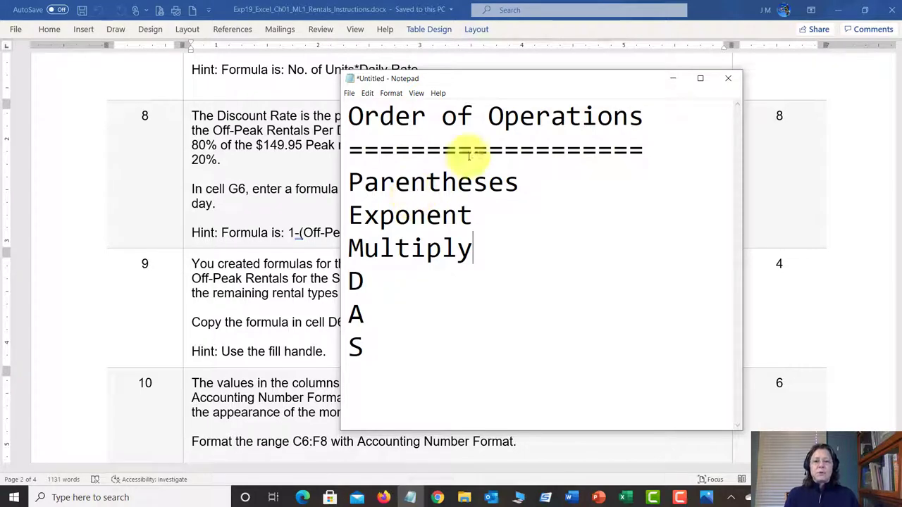
- Complete the D line as Division and move the Notepad window to compare the list with step 8's hint formula
{"action": "left_click_drag", "start_coordinate": [483, 80], "coordinate": [620, 97]}
{"action": "left_click", "coordinate": [472, 296]}
{"action": "type", "text": "ivision"}
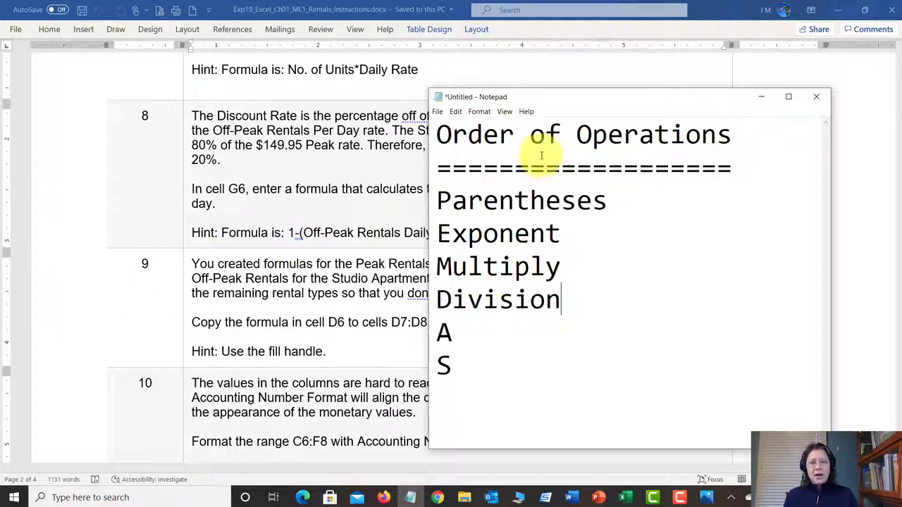
{"action": "left_click_drag", "start_coordinate": [594, 101], "coordinate": [430, 258]}
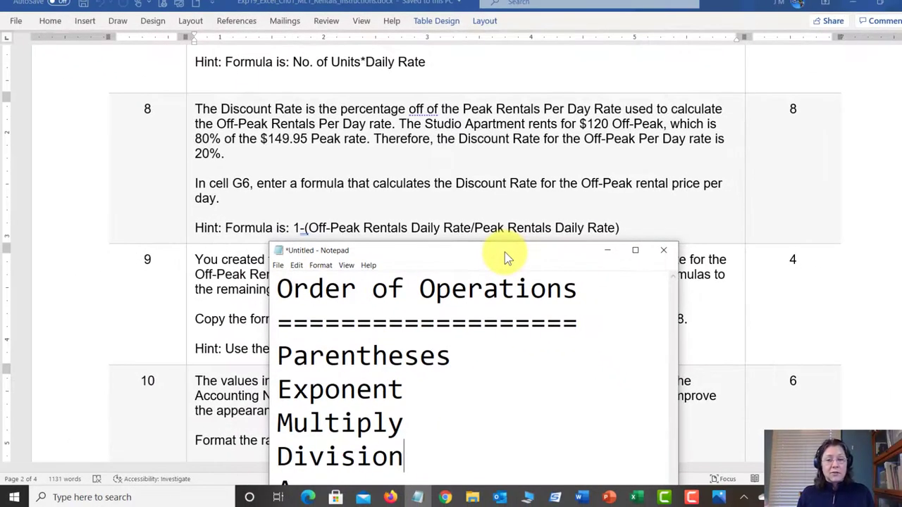
{"action": "left_click_drag", "start_coordinate": [520, 259], "coordinate": [591, 23]}
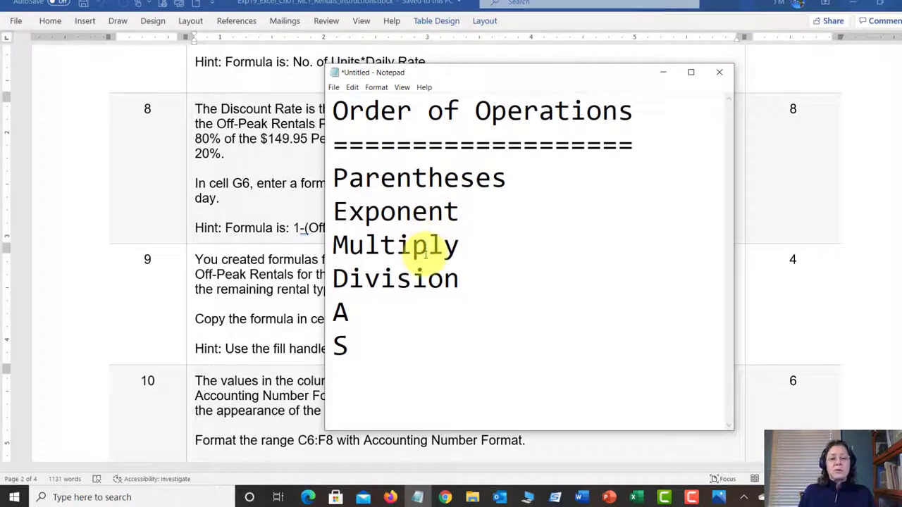
- Complete the A and S lines as Addition and Subtraction, and minimize Notepad to reveal the instructions
{"action": "left_click", "coordinate": [396, 312]}
{"action": "type", "text": "ddition"}
{"action": "key", "text": "Down"}
{"action": "type", "text": "ubtraction"}
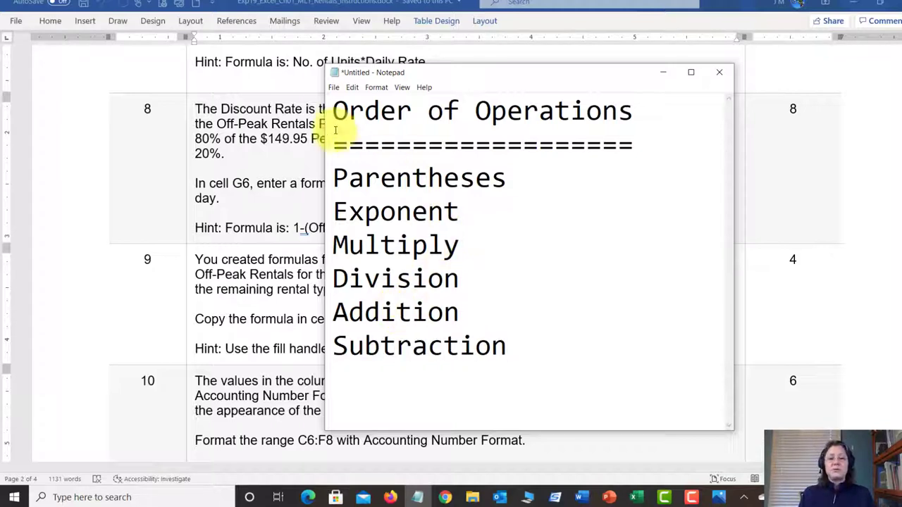
{"action": "left_click_drag", "start_coordinate": [528, 76], "coordinate": [636, 78]}
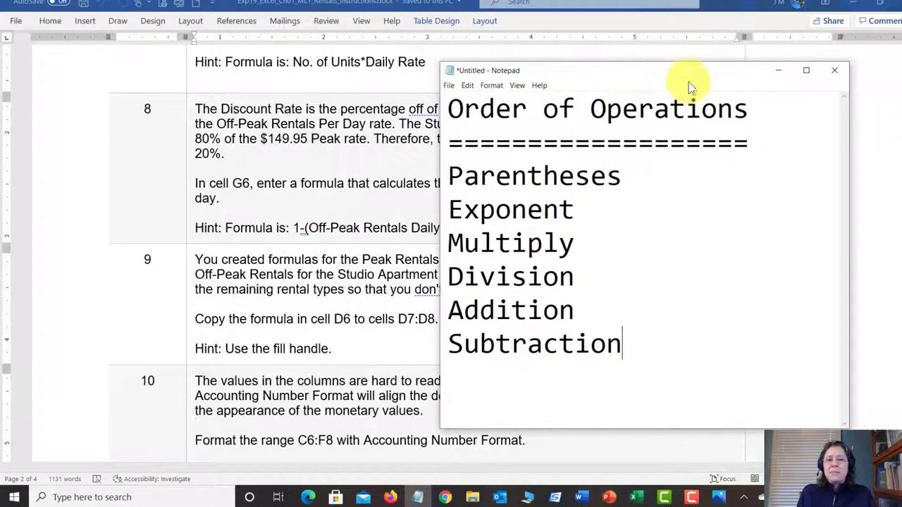
{"action": "left_click", "coordinate": [781, 71]}
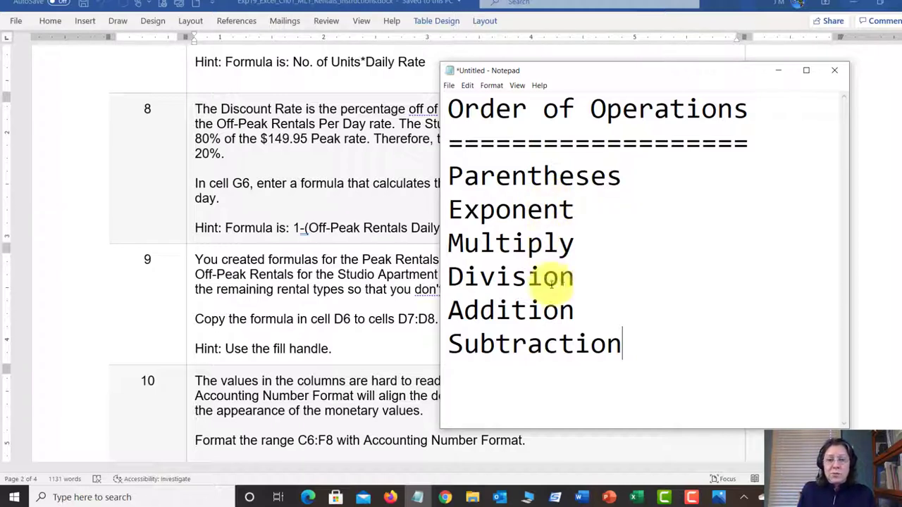
{"action": "left_click", "coordinate": [778, 72]}
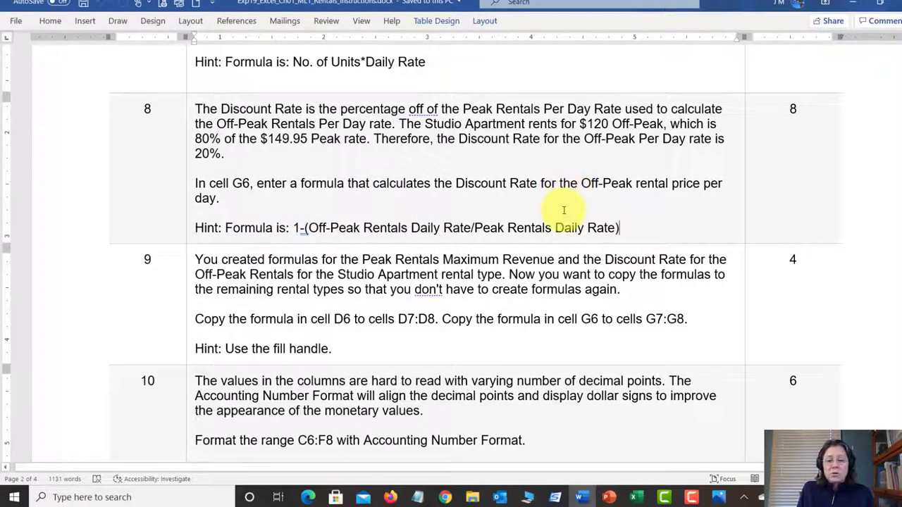
- Switch to the Excel workbook and enter the plain text 1-(Off-peak in cell G6 as a trial of the hint's wording
{"action": "left_click", "coordinate": [636, 497]}
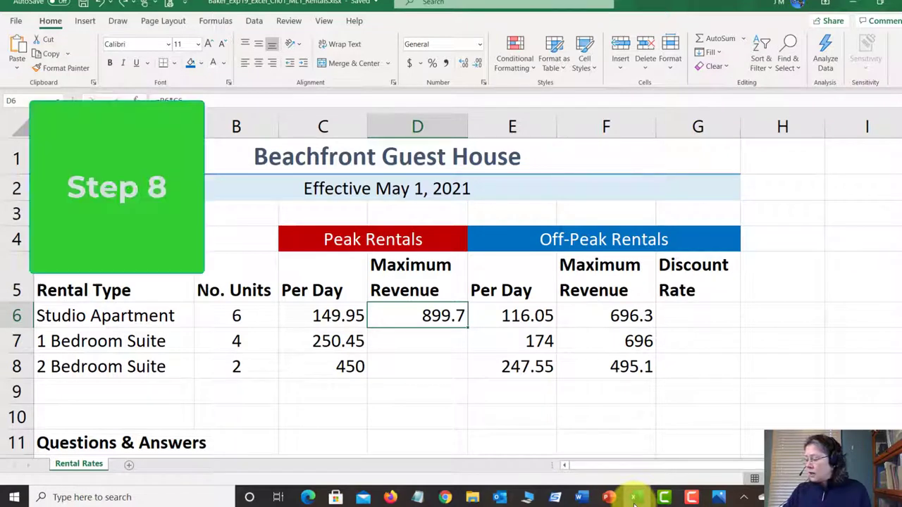
{"action": "left_click", "coordinate": [690, 318]}
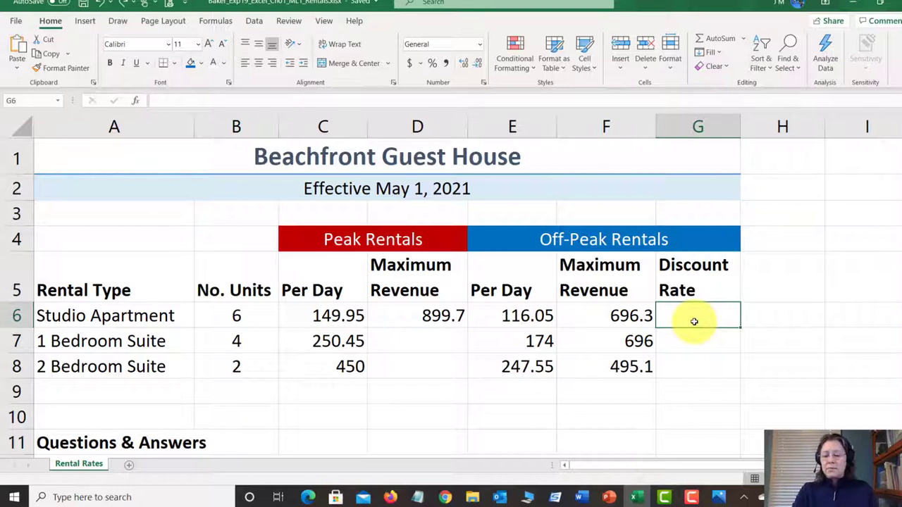
{"action": "type", "text": "1-(O"}
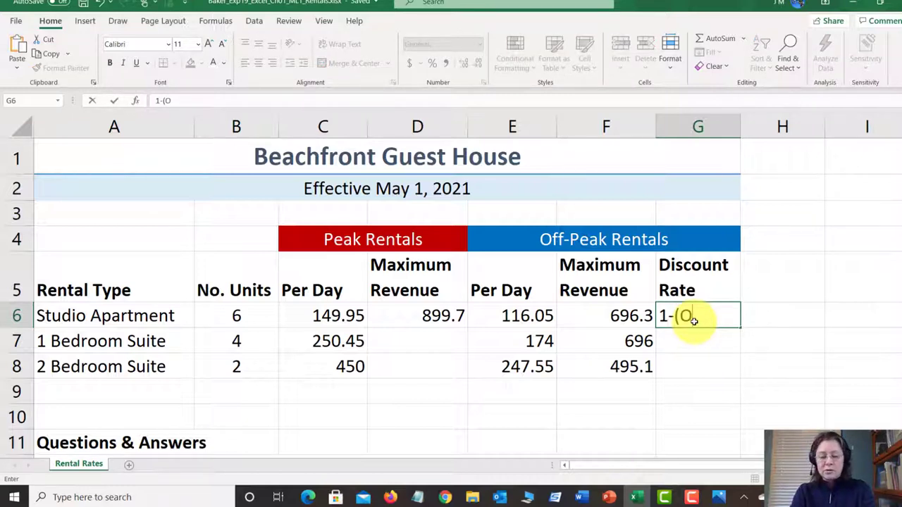
{"action": "type", "text": "ff-peak"}
{"action": "key", "text": "ctrl+Return"}
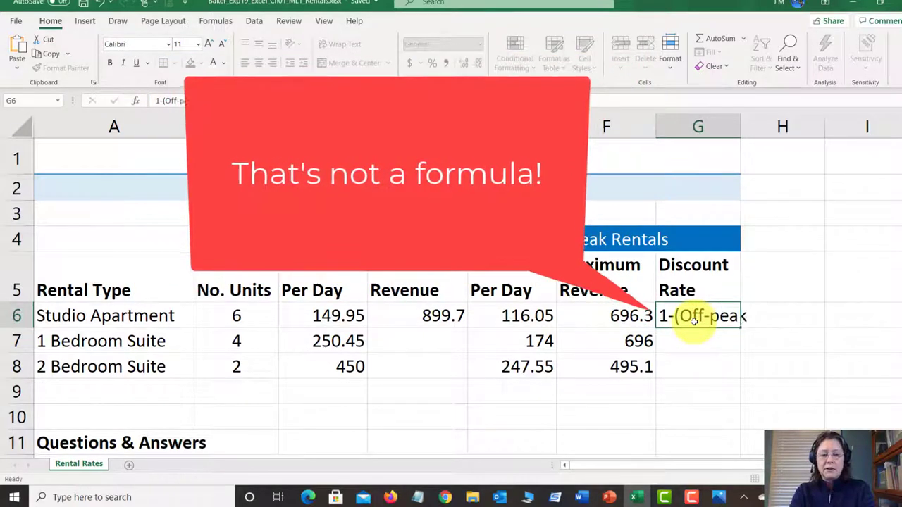
- Finish the trial entry in cell G6 and clear its plain text
{"action": "key", "text": "Return"}
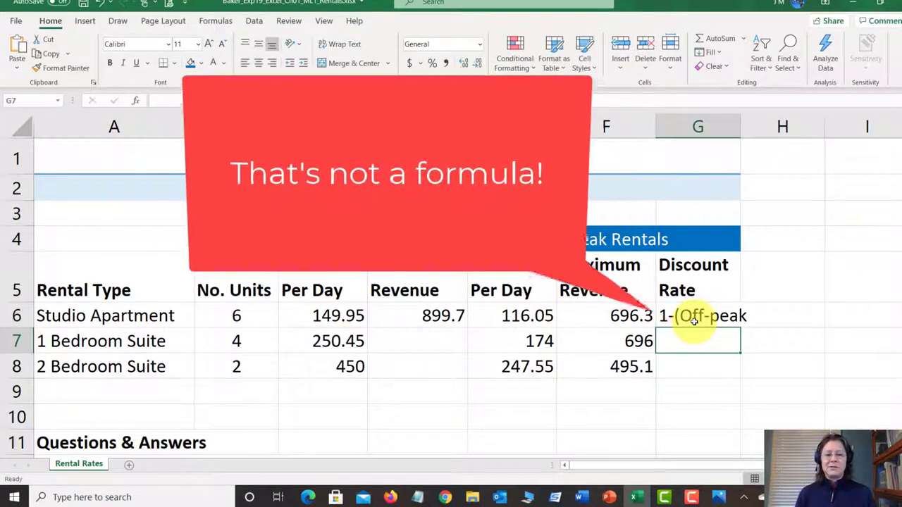
{"action": "left_click", "coordinate": [693, 319]}
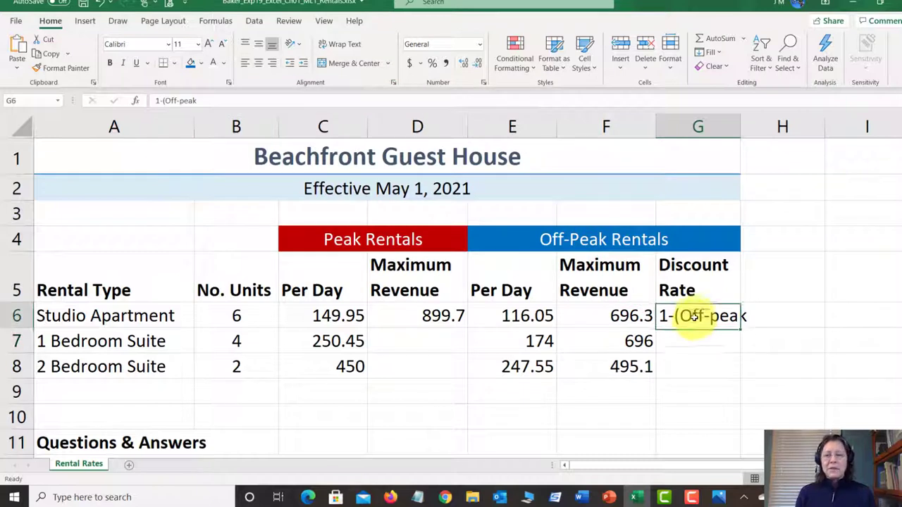
{"action": "key", "text": "Delete"}
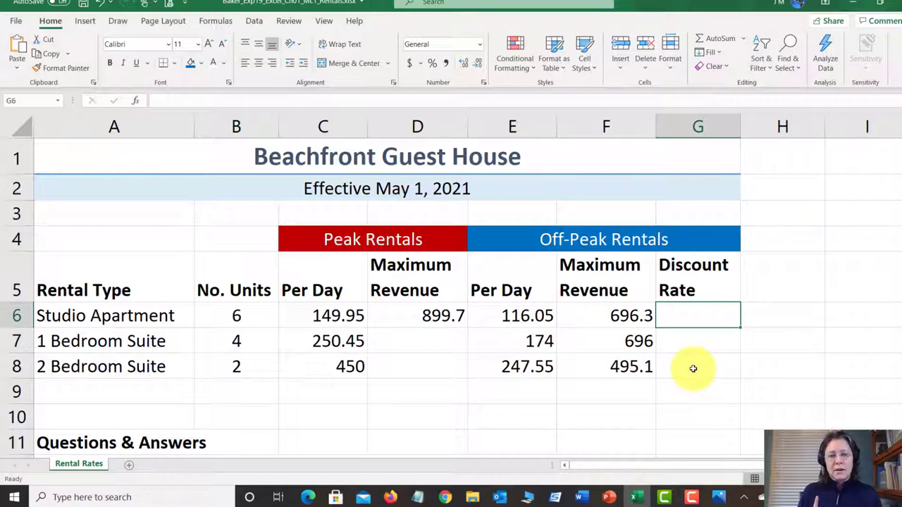
- Enter the Discount Rate formula =1-(E6/C6) in cell G6, referencing the off-peak and peak Per Day rates
{"action": "type", "text": "="}
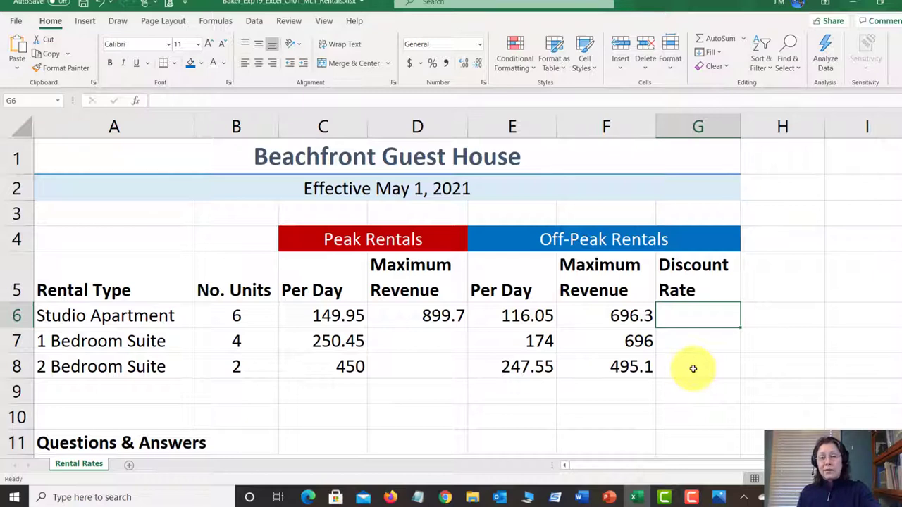
{"action": "type", "text": "="}
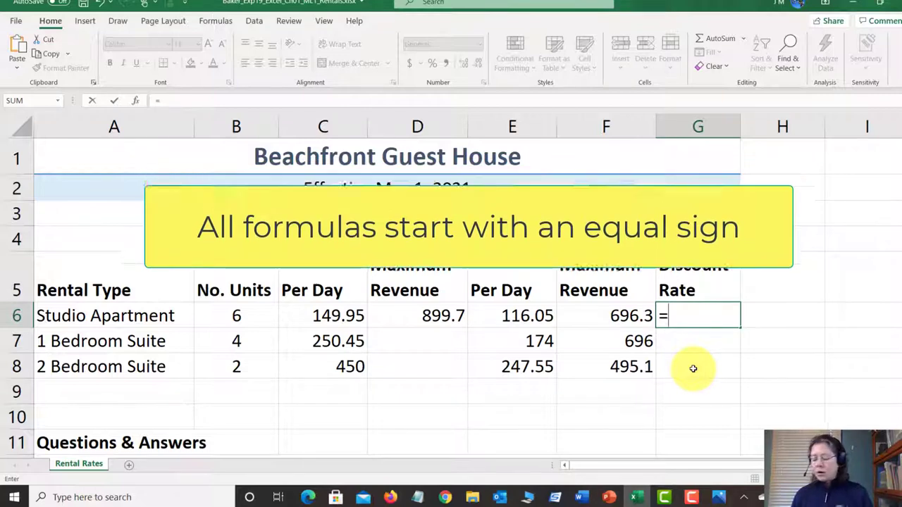
{"action": "type", "text": "1-"}
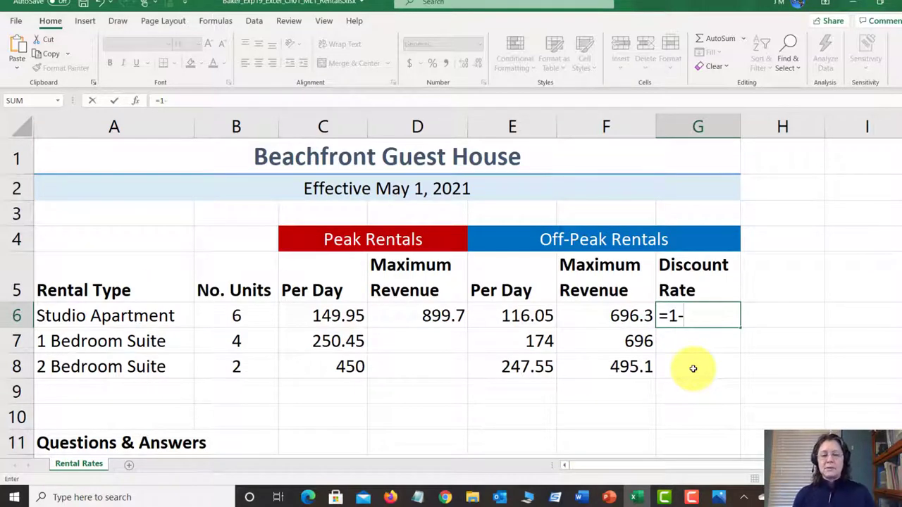
{"action": "type", "text": "("}
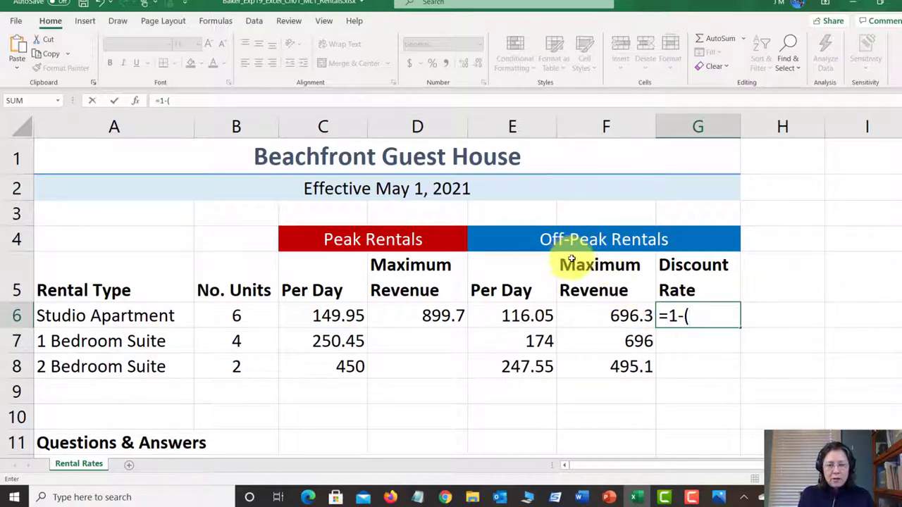
{"action": "left_click", "coordinate": [521, 316]}
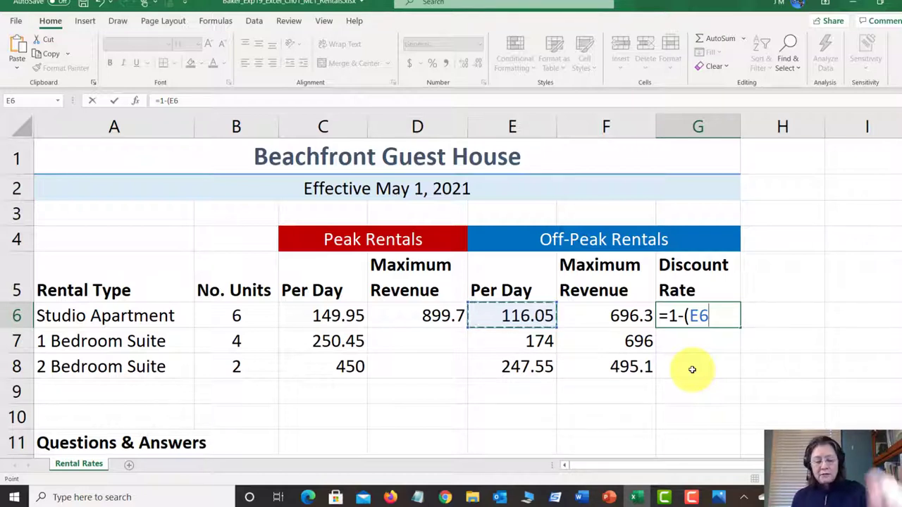
{"action": "type", "text": "/"}
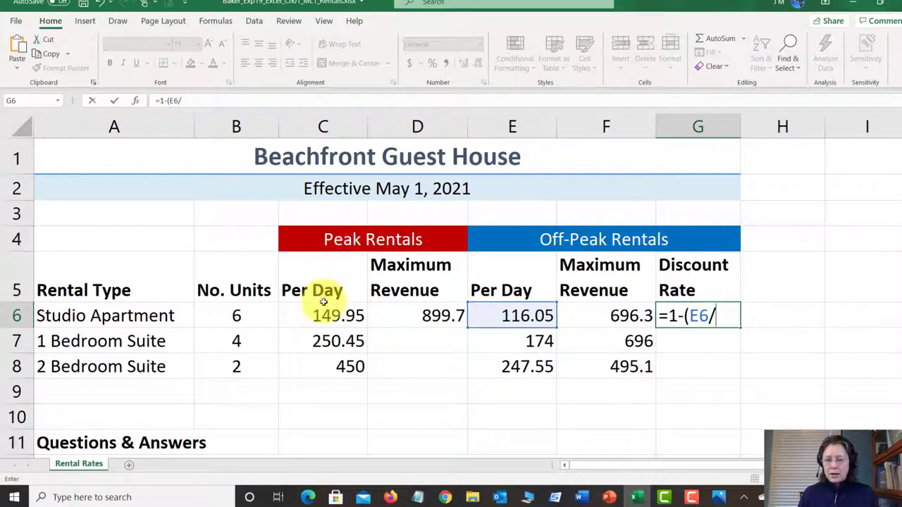
{"action": "left_click", "coordinate": [323, 319]}
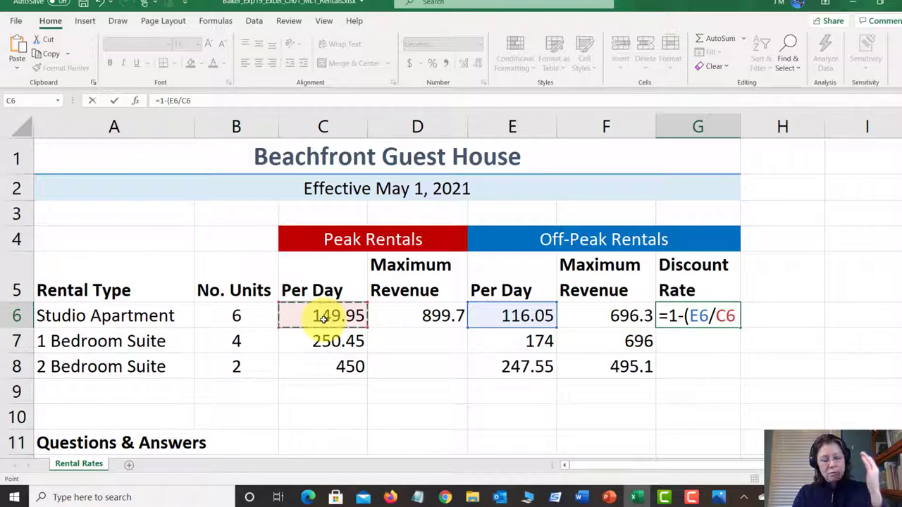
{"action": "type", "text": ")"}
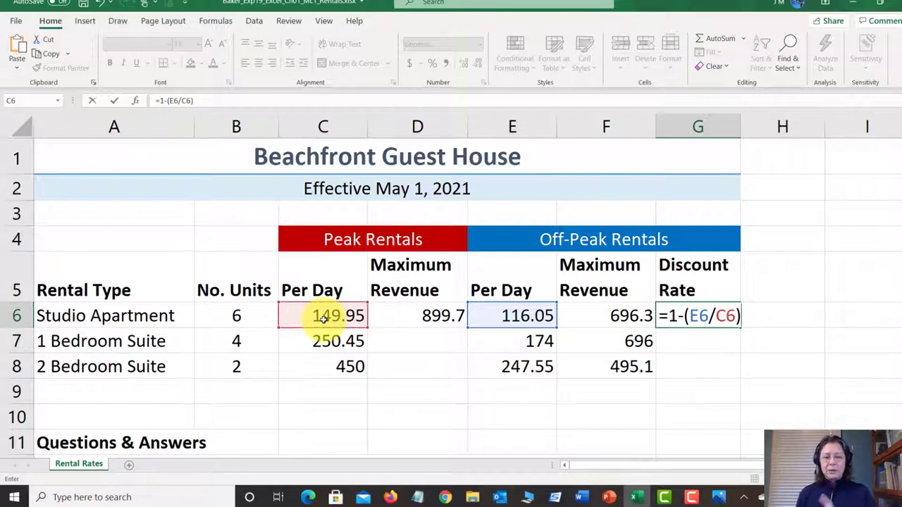
{"action": "key", "text": "Return"}
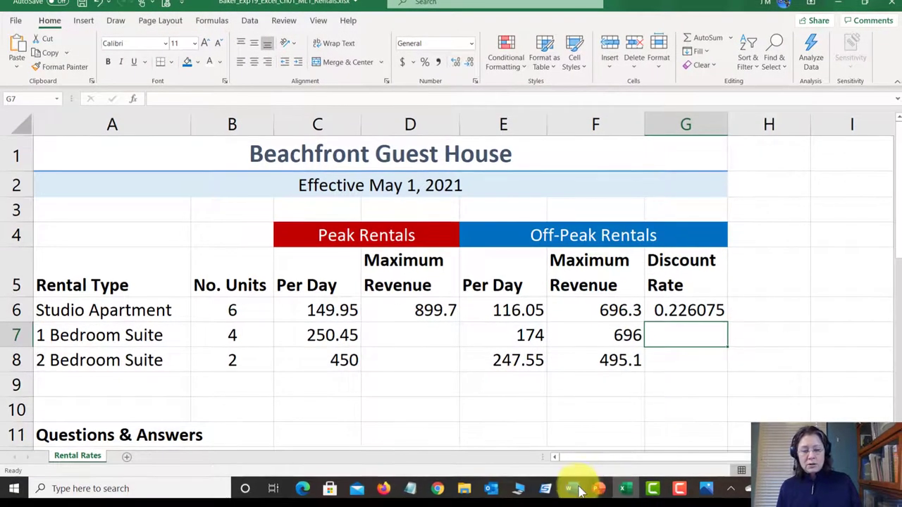
- Switch to the Word instructions, read step 9 on copying the D6 and G6 formulas, and return to the Excel workbook
{"action": "left_click", "coordinate": [574, 489]}
{"action": "scroll", "coordinate": [431, 283], "scroll_direction": "down", "scroll_amount": 3}
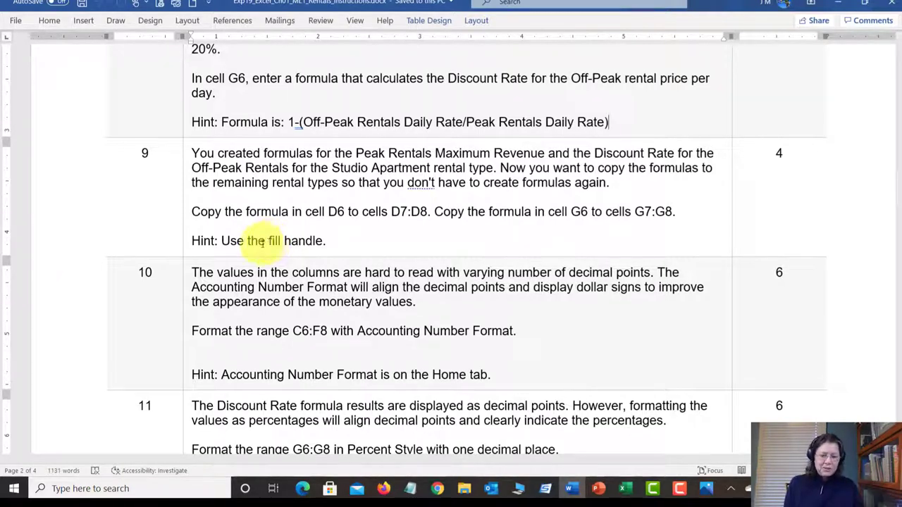
{"action": "left_click", "coordinate": [623, 488]}
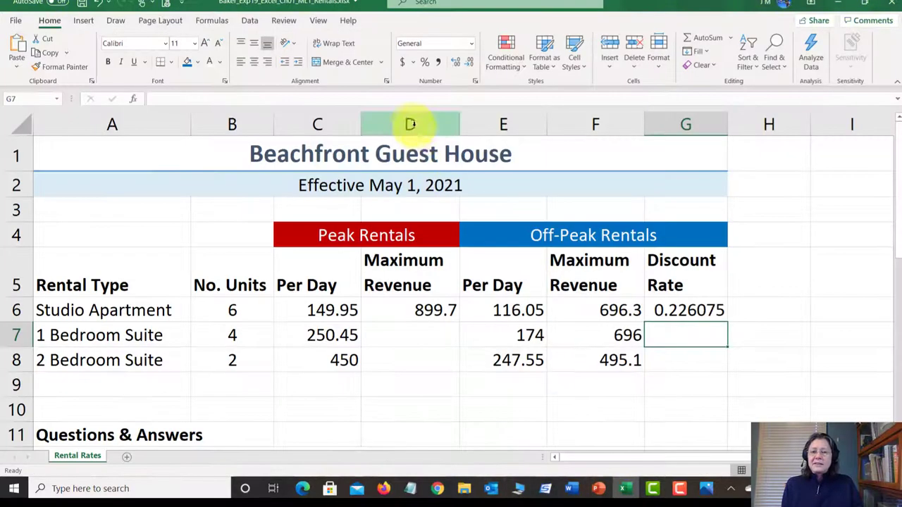
- Try moving the Maximum Revenue formula from cell D6 to D10, and undo the move
{"action": "left_click", "coordinate": [415, 312]}
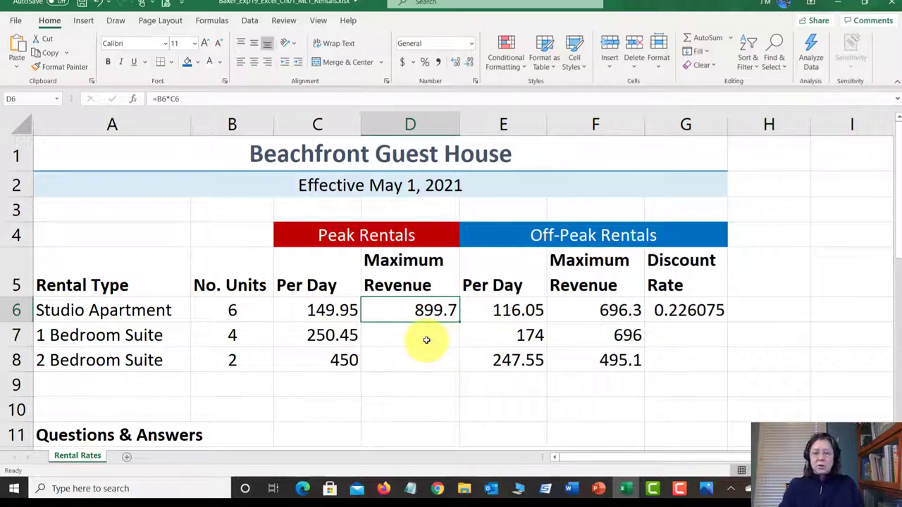
{"action": "scroll", "coordinate": [427, 339], "scroll_direction": "up", "scroll_amount": 1}
{"action": "scroll", "coordinate": [595, 361], "scroll_direction": "up", "scroll_amount": 2}
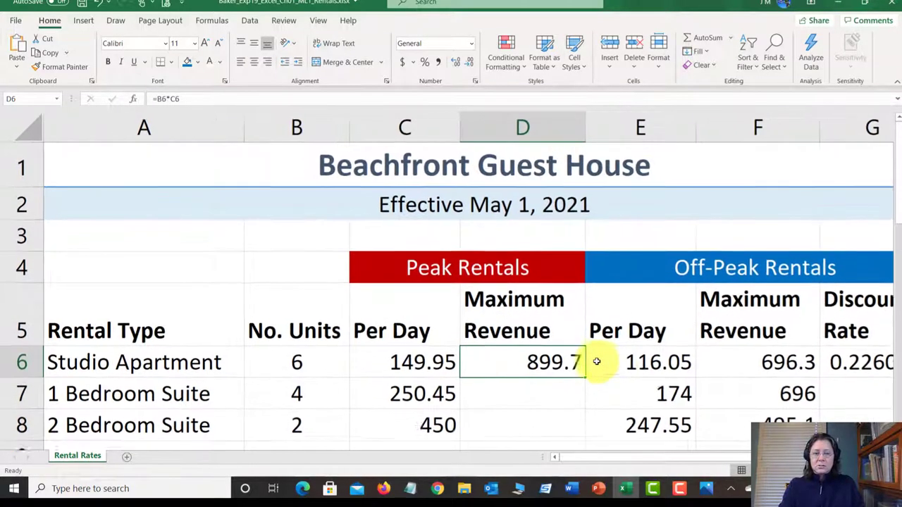
{"action": "scroll", "coordinate": [648, 358], "scroll_direction": "down", "scroll_amount": 1}
{"action": "scroll", "coordinate": [640, 354], "scroll_direction": "up", "scroll_amount": 2}
{"action": "scroll", "coordinate": [648, 355], "scroll_direction": "down", "scroll_amount": 1}
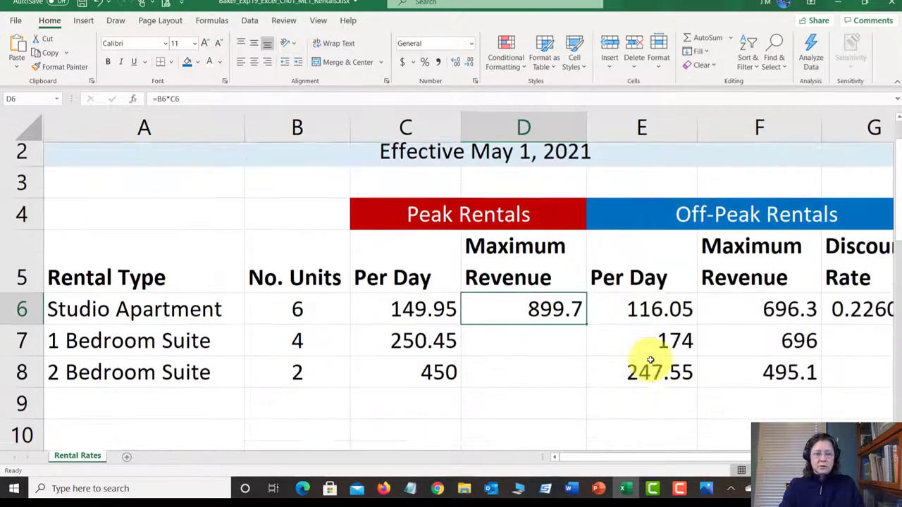
{"action": "scroll", "coordinate": [462, 292], "scroll_direction": "right", "scroll_amount": 3}
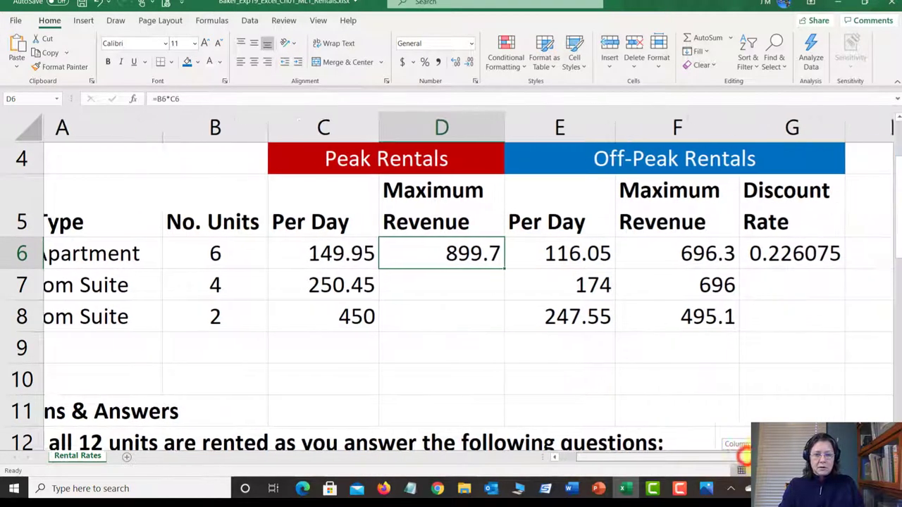
{"action": "scroll", "coordinate": [504, 349], "scroll_direction": "right", "scroll_amount": 3}
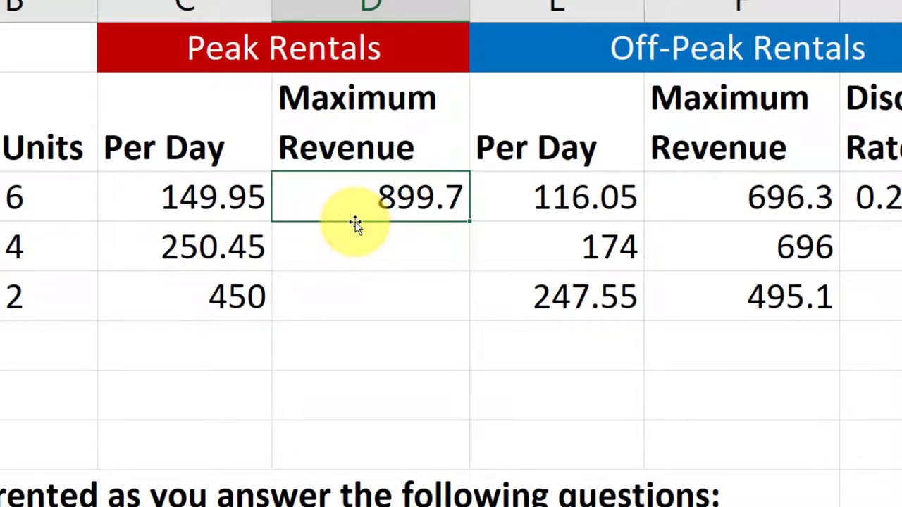
{"action": "left_click_drag", "start_coordinate": [356, 224], "coordinate": [370, 405]}
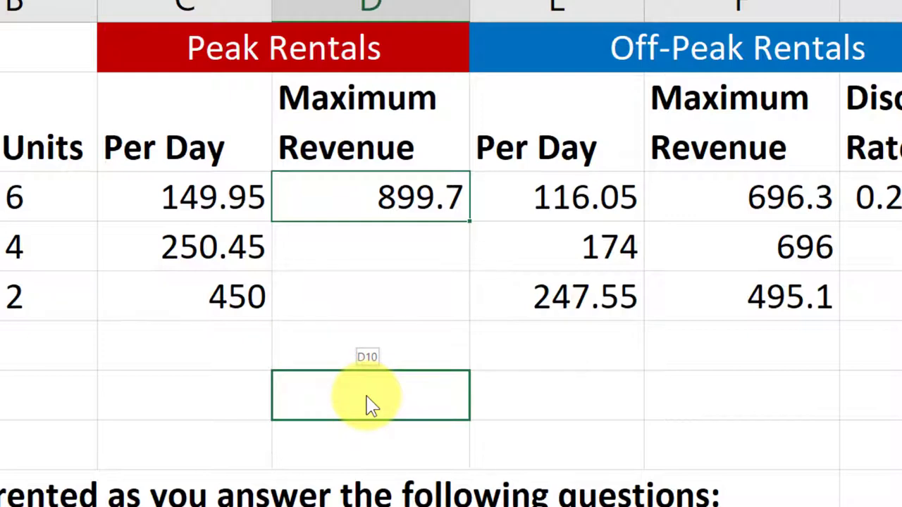
{"action": "left_click_drag", "start_coordinate": [370, 405], "coordinate": [371, 406]}
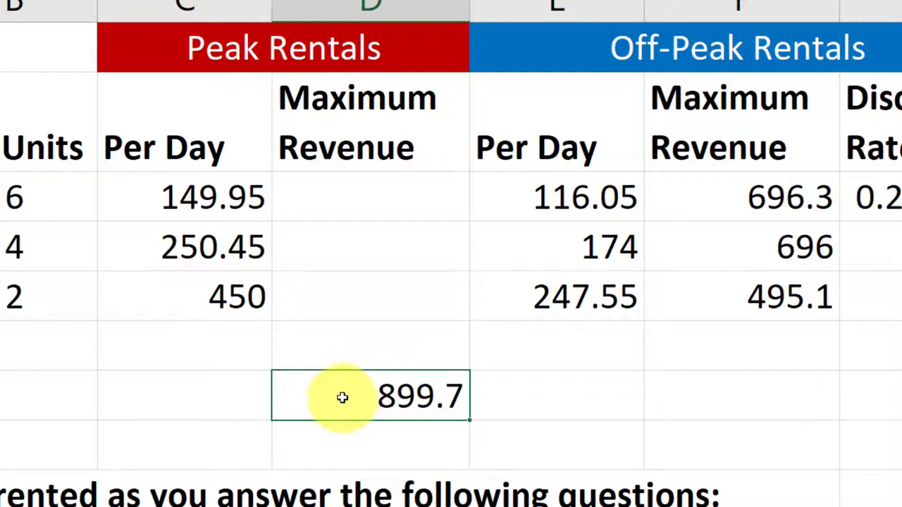
{"action": "key", "text": "ctrl+z"}
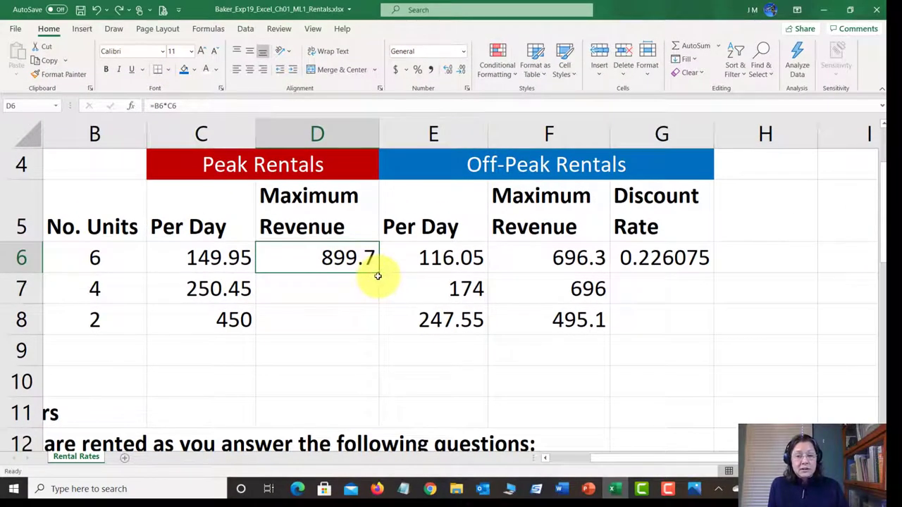
- Demonstrate selecting cell ranges with E6:E8, B6:F8 and B5:H10, and clear the selection
{"action": "left_click", "coordinate": [339, 288]}
{"action": "left_click_drag", "start_coordinate": [455, 260], "coordinate": [452, 323]}
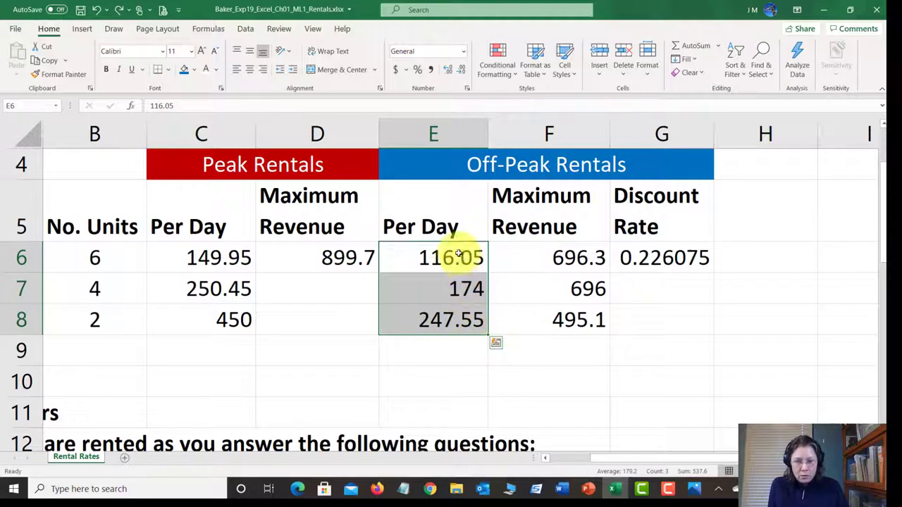
{"action": "left_click_drag", "start_coordinate": [119, 256], "coordinate": [591, 323]}
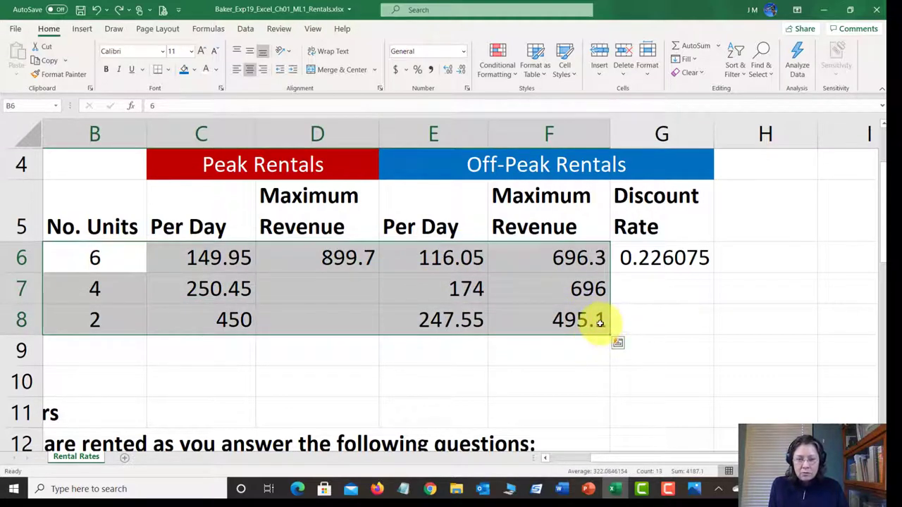
{"action": "left_click_drag", "start_coordinate": [770, 200], "coordinate": [104, 373]}
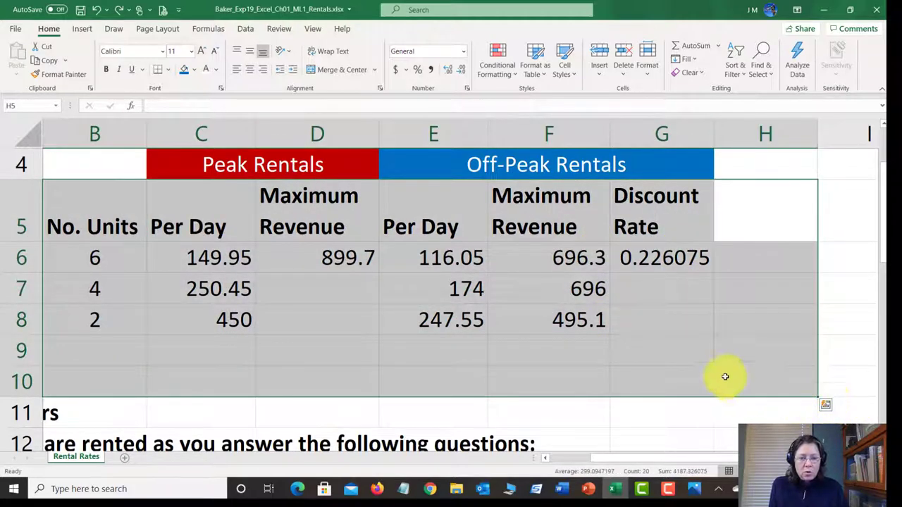
{"action": "left_click", "coordinate": [606, 368]}
- Copy the peak Maximum Revenue formula in D6 down to cells D7:D8 with the fill handle
{"action": "left_click", "coordinate": [284, 273]}
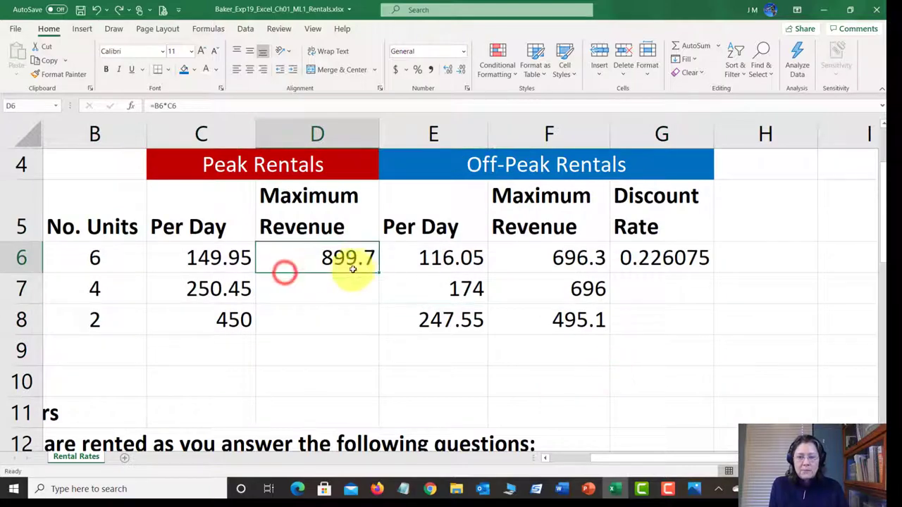
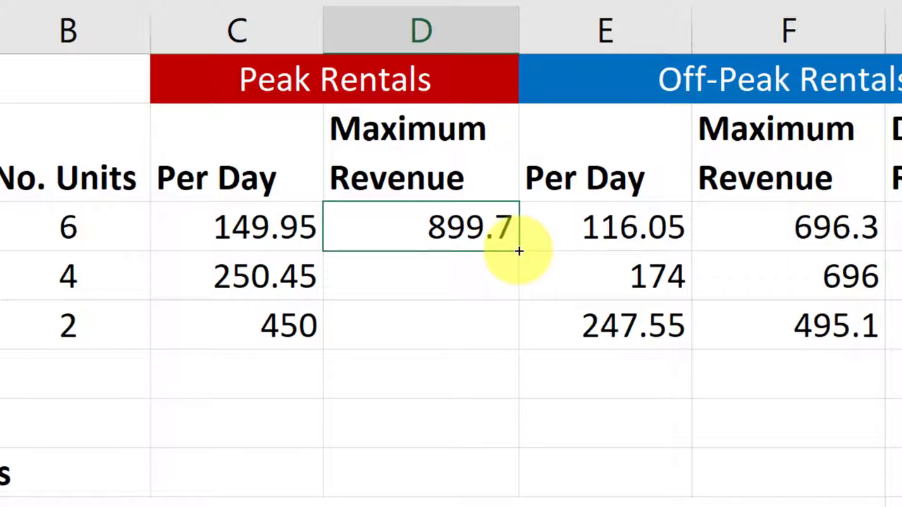
{"action": "left_click_drag", "start_coordinate": [519, 251], "coordinate": [513, 351]}
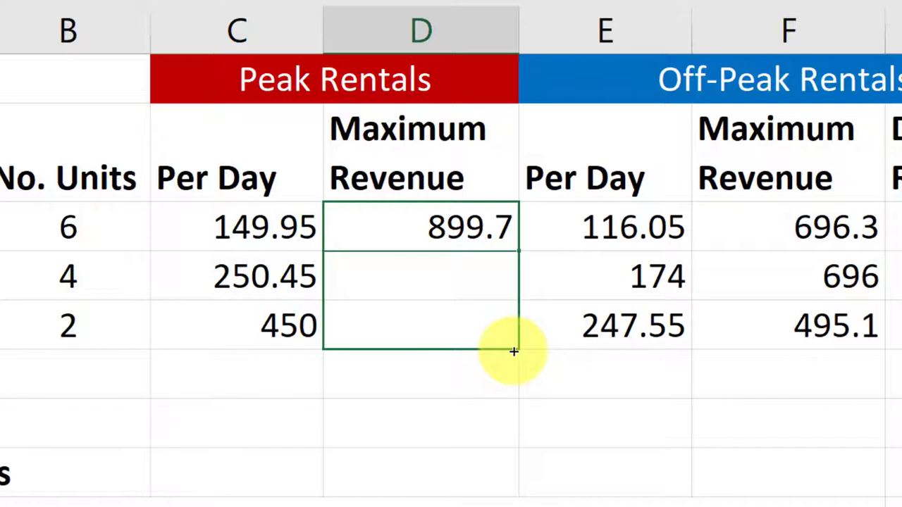
{"action": "left_click_drag", "start_coordinate": [514, 351], "coordinate": [513, 351]}
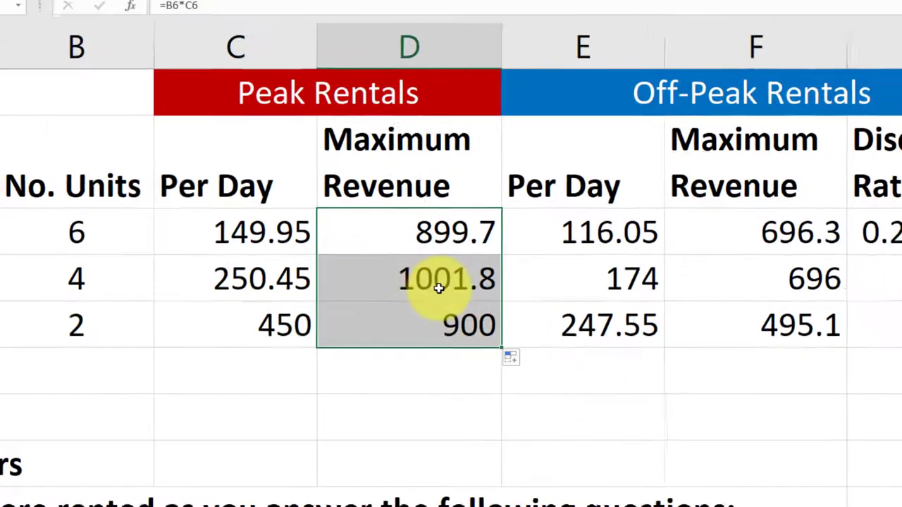
- Inspect the Maximum Revenue formulas in D6, D7 and D8 to compare their cell references row by row
{"action": "left_click", "coordinate": [438, 288]}
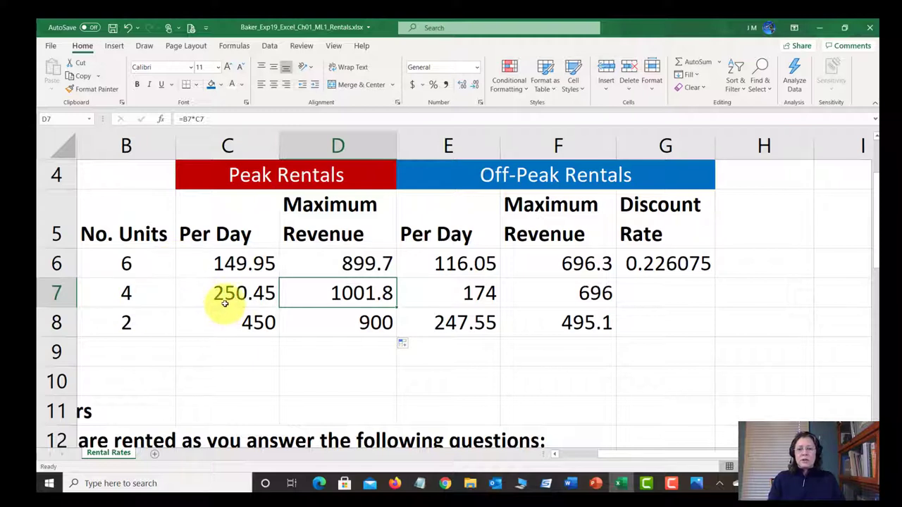
{"action": "left_click", "coordinate": [363, 324]}
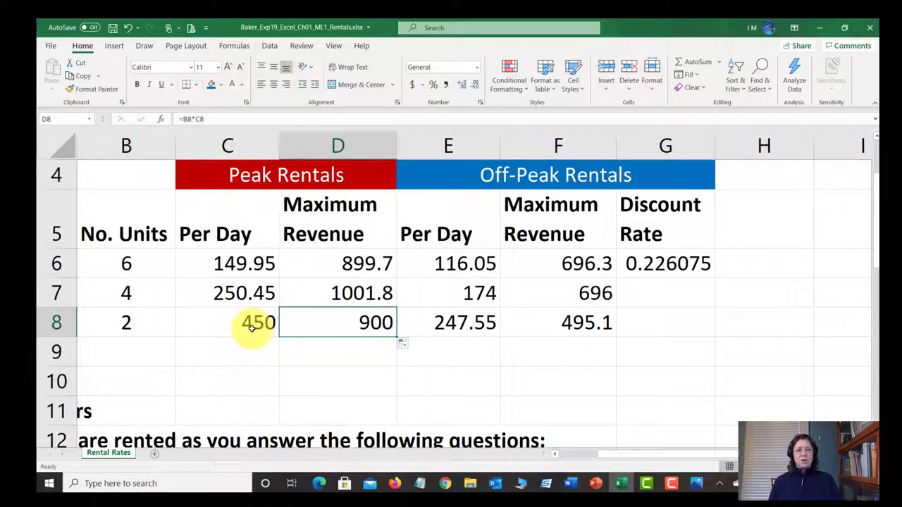
{"action": "left_click", "coordinate": [355, 262]}
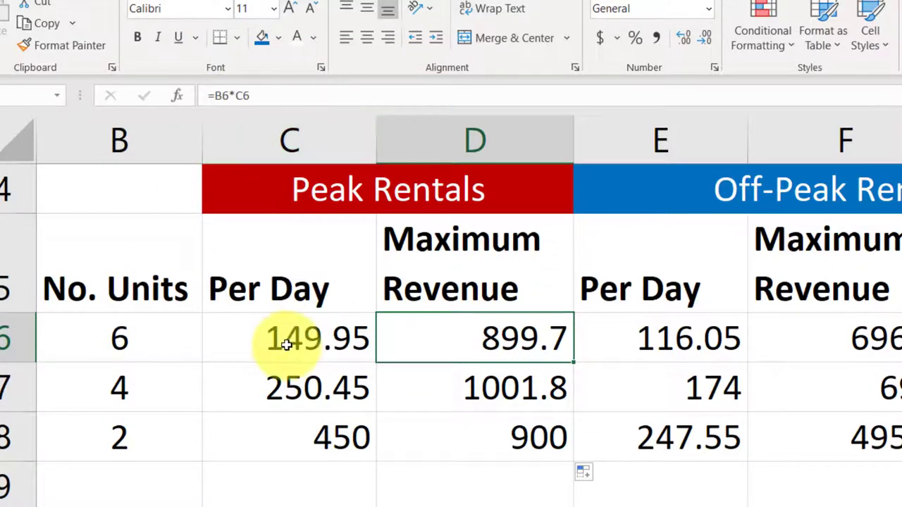
{"action": "left_click", "coordinate": [518, 387]}
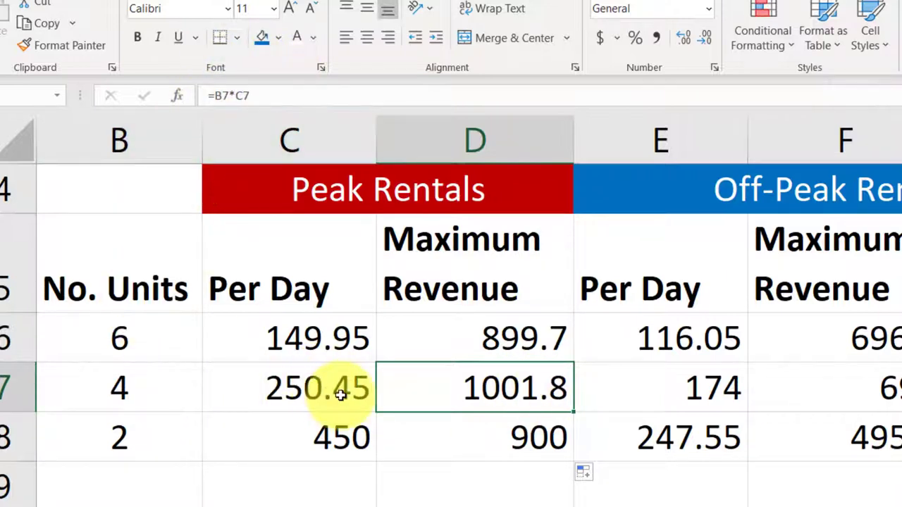
{"action": "left_click", "coordinate": [504, 434]}
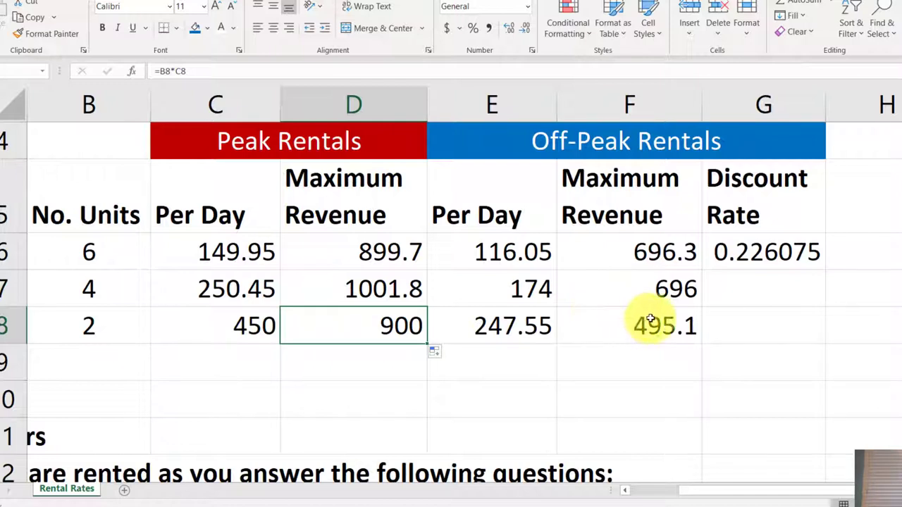
- Copy the Discount Rate formula in G6 down to cells G7:G8 and check its cell references row by row
{"action": "left_click", "coordinate": [767, 254]}
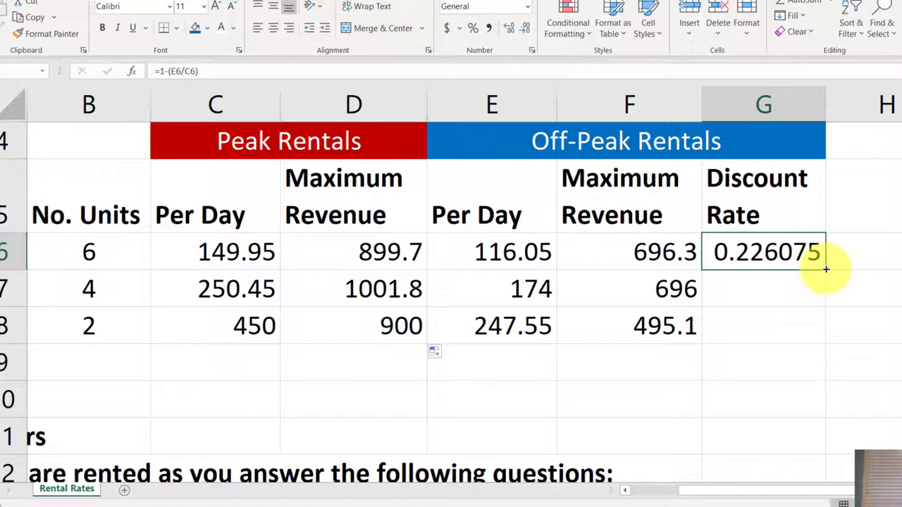
{"action": "left_click_drag", "start_coordinate": [826, 269], "coordinate": [818, 337]}
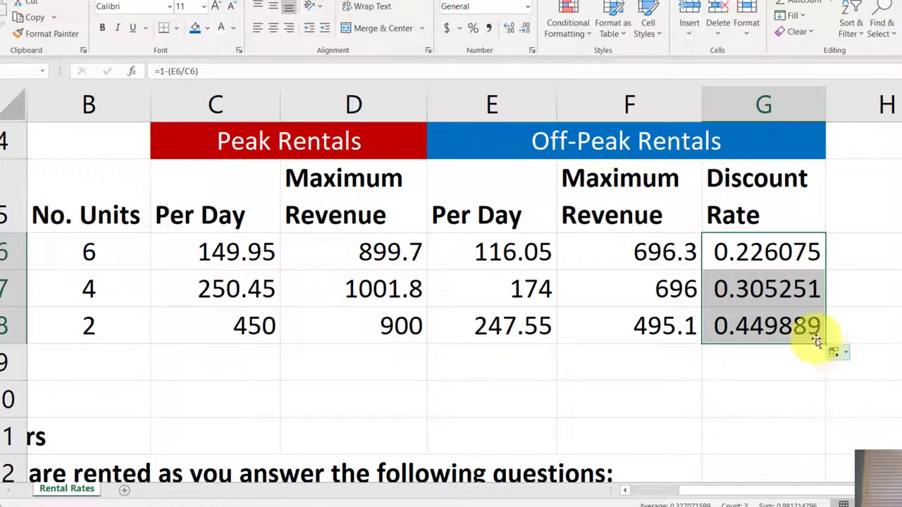
{"action": "left_click", "coordinate": [773, 255]}
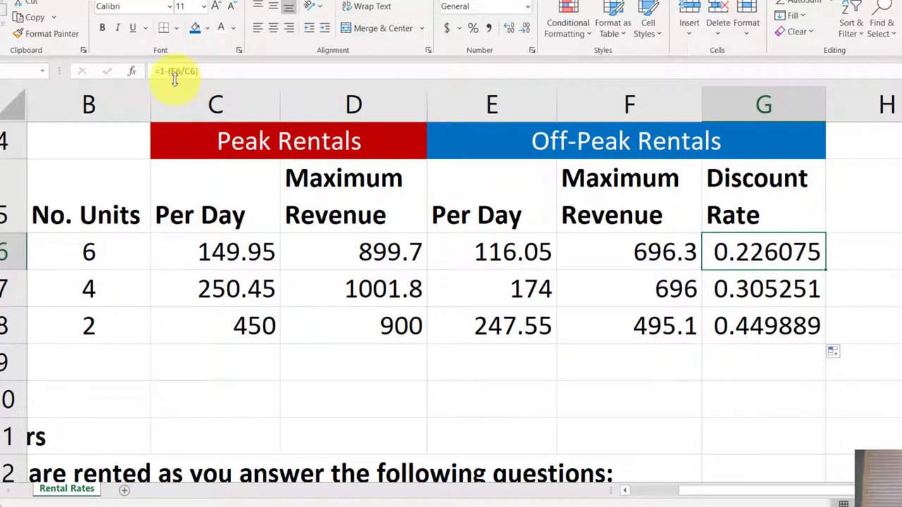
{"action": "left_click", "coordinate": [779, 293]}
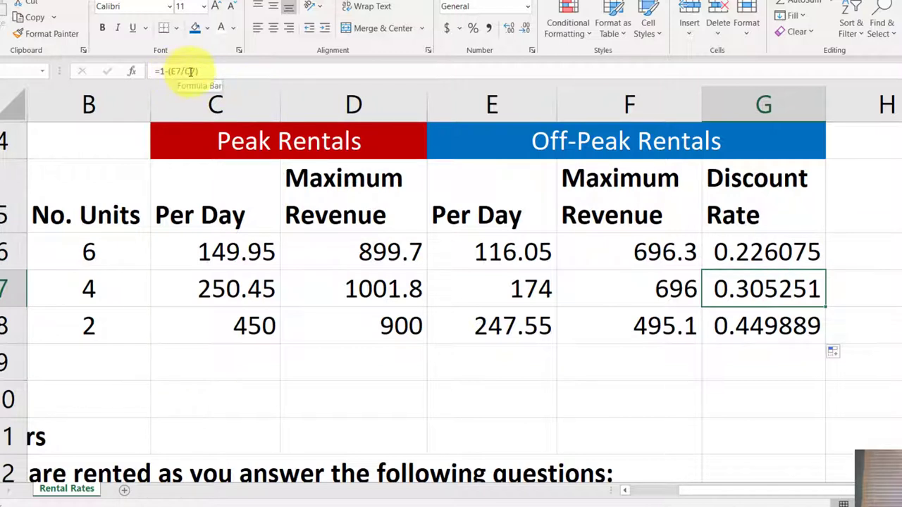
{"action": "left_click", "coordinate": [761, 333]}
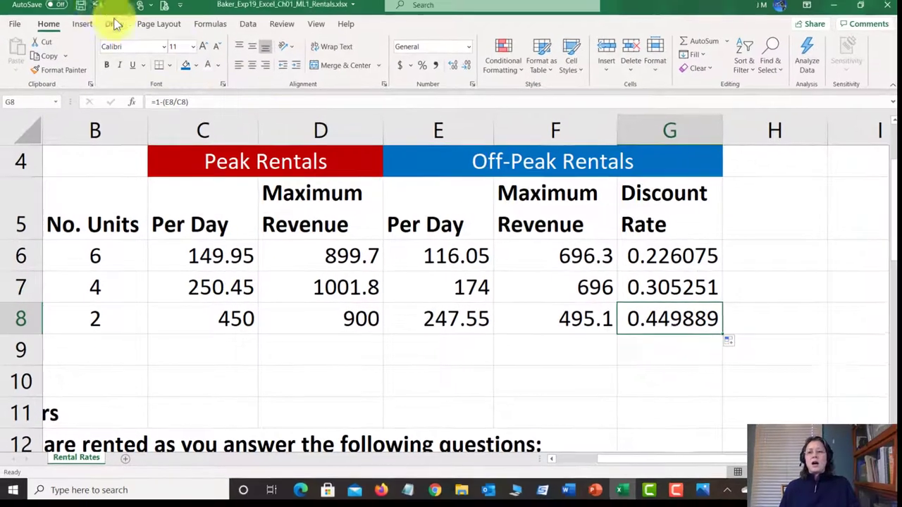
- Undo the copies of the Discount Rate formula in G7:G8 and the peak Maximum Revenue formula in D7:D8
{"action": "key", "text": "ctrl+z"}
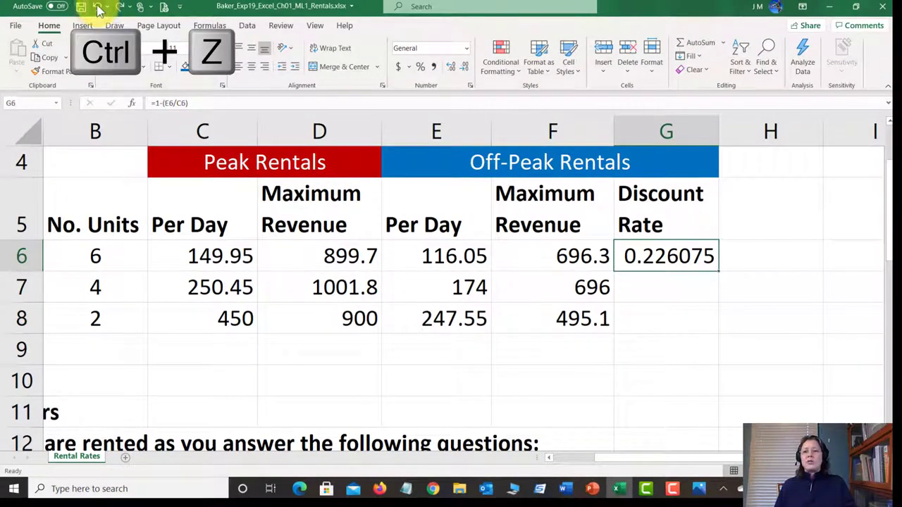
{"action": "left_click", "coordinate": [100, 7]}
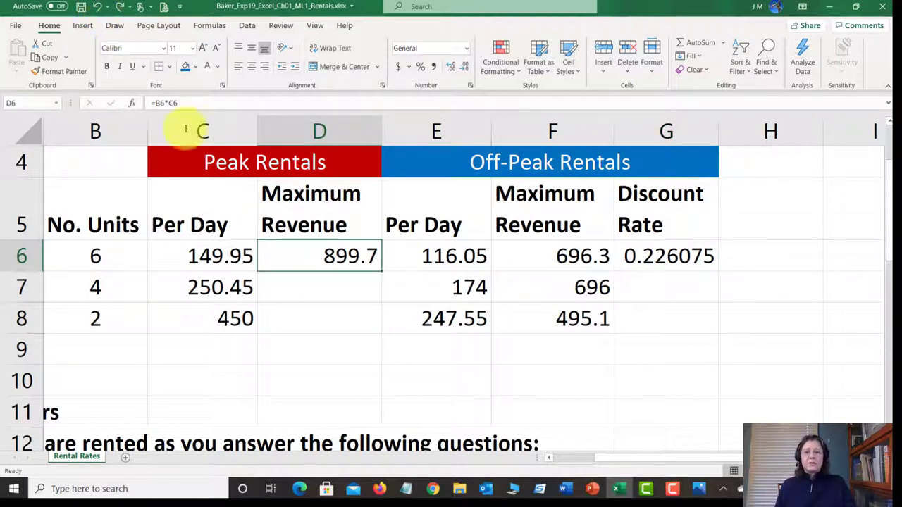
{"action": "left_click", "coordinate": [697, 374]}
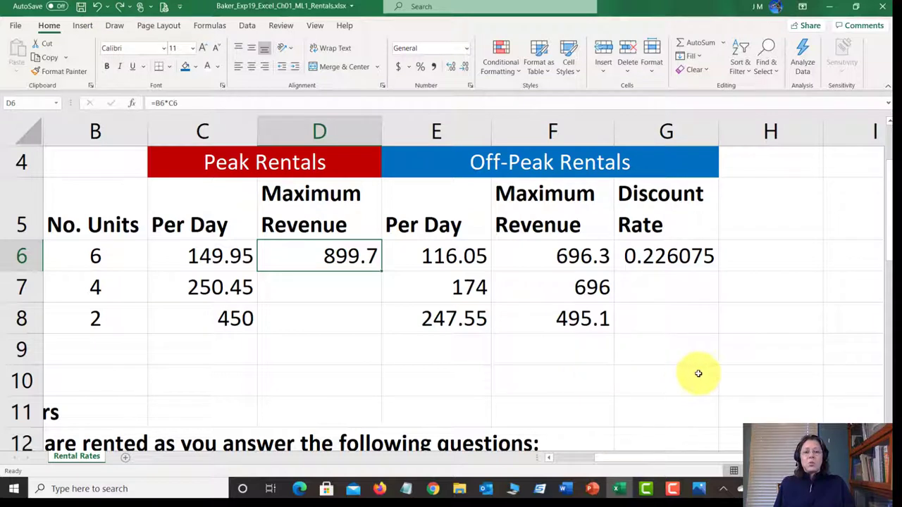
- Fill the peak Maximum Revenue formula from D6 into D7:D8 and check the copied formulas
{"action": "left_click", "coordinate": [330, 257]}
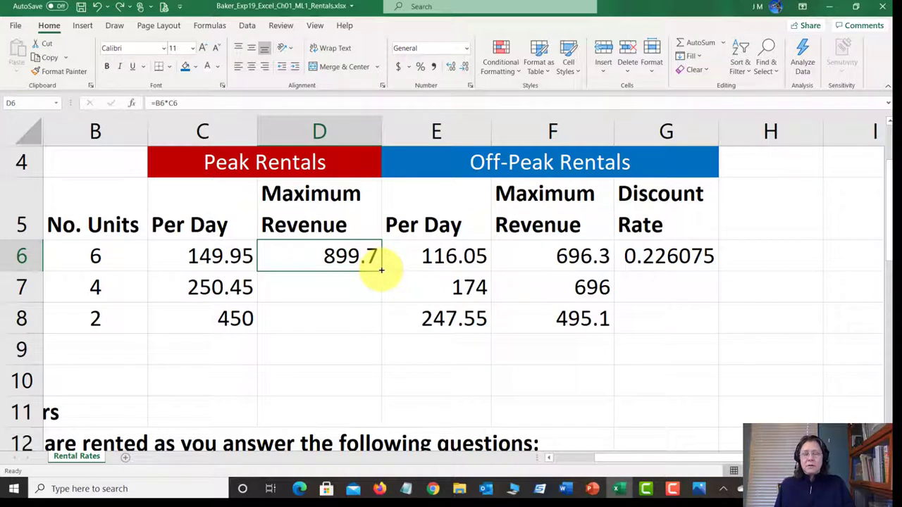
{"action": "left_click_drag", "start_coordinate": [382, 270], "coordinate": [376, 332]}
{"action": "left_click", "coordinate": [327, 278]}
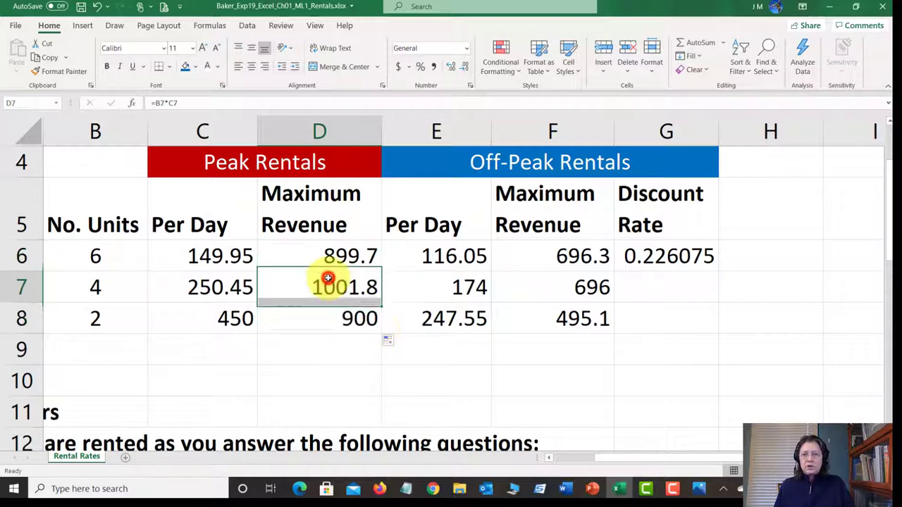
{"action": "left_click", "coordinate": [349, 317]}
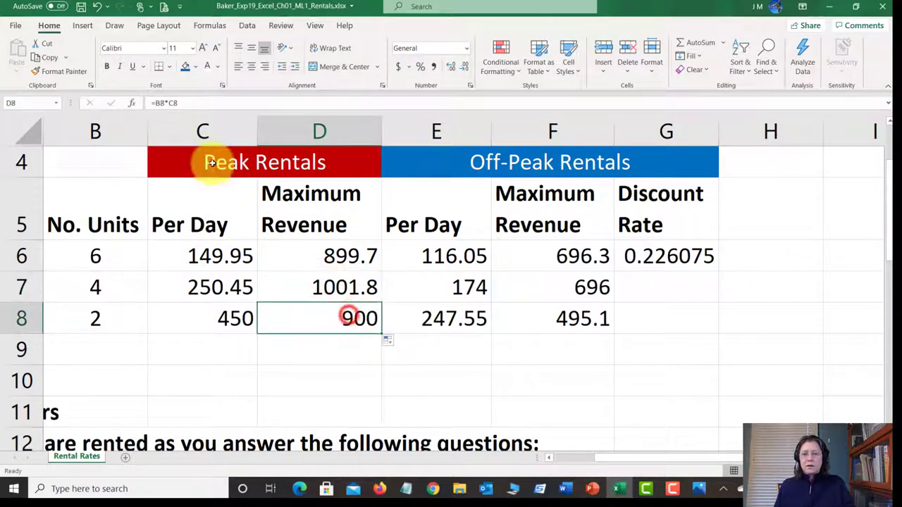
- Fill the Discount Rate formula from G6 into G7:G8, check the copied formulas, and save the workbook
{"action": "left_click", "coordinate": [676, 256]}
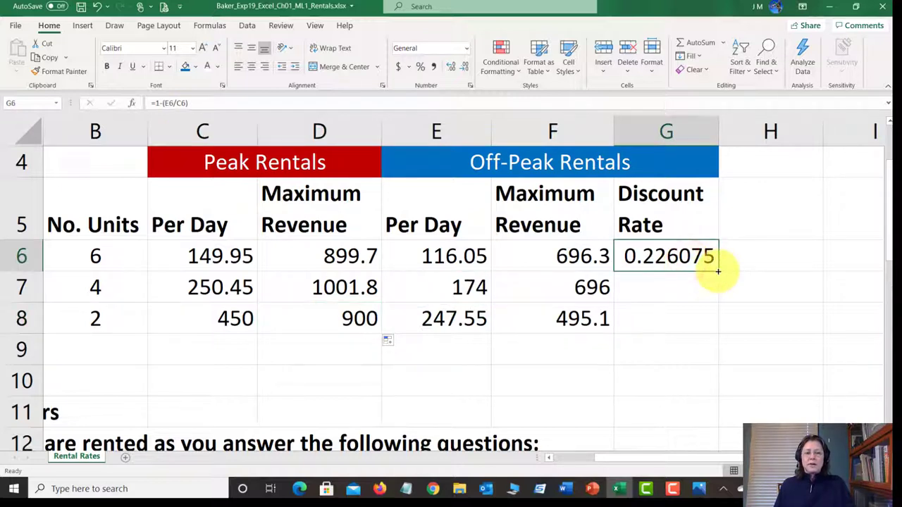
{"action": "left_click_drag", "start_coordinate": [717, 271], "coordinate": [695, 322]}
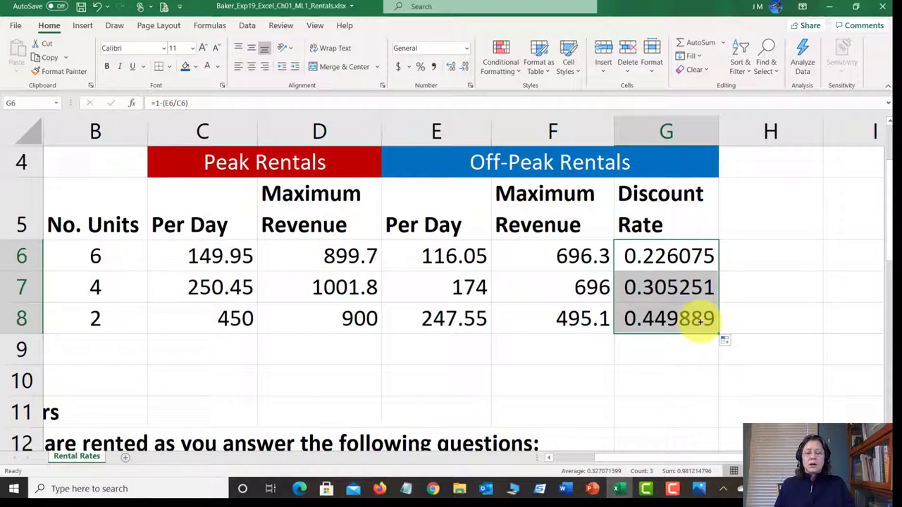
{"action": "left_click", "coordinate": [684, 288]}
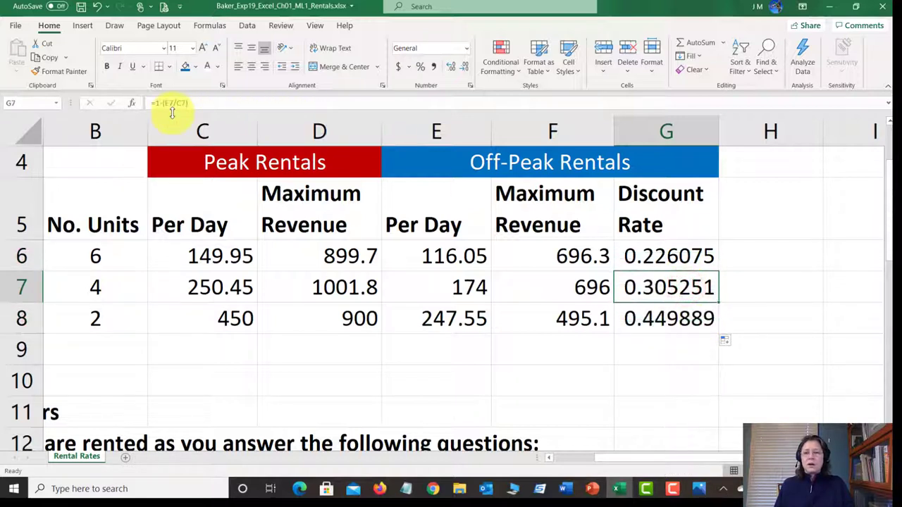
{"action": "left_click", "coordinate": [677, 321]}
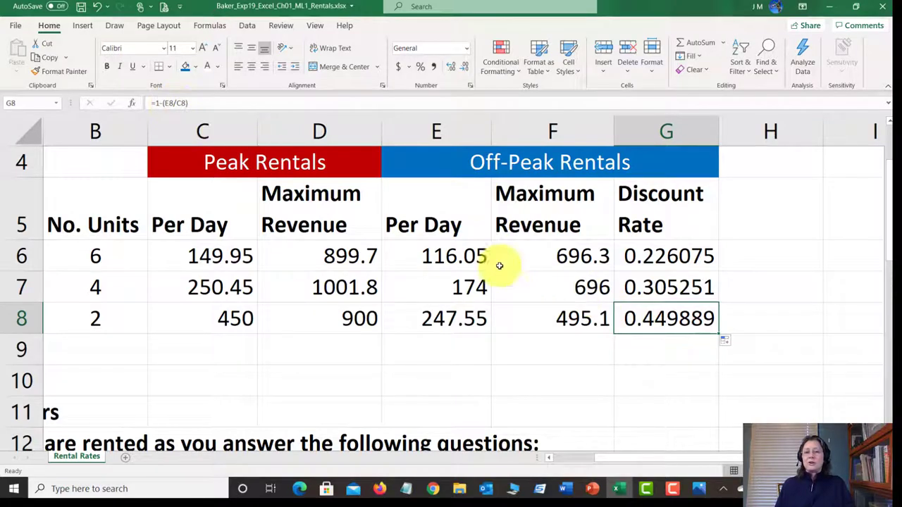
{"action": "left_click", "coordinate": [81, 7]}
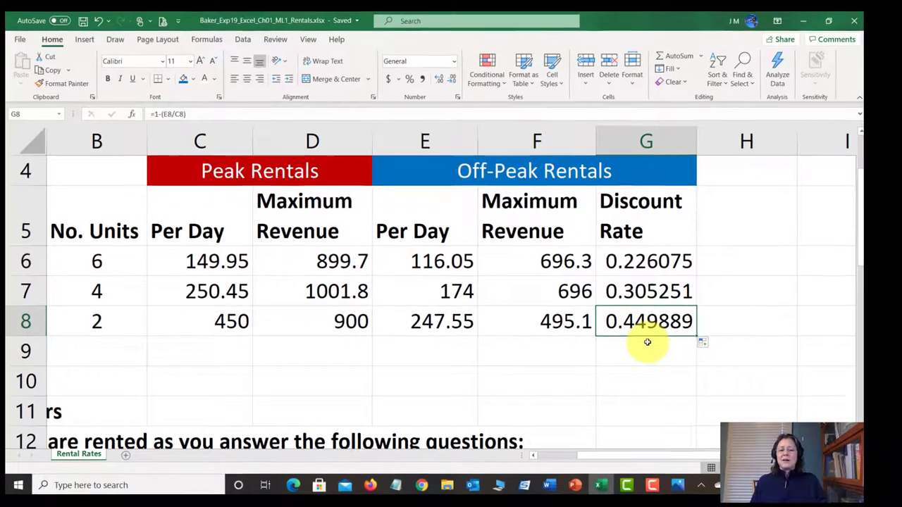
- Following step 10 of the Word instructions, format the range C6:F8 in Excel with Accounting Number Format and save the workbook
{"action": "key", "text": "alt+Tab"}
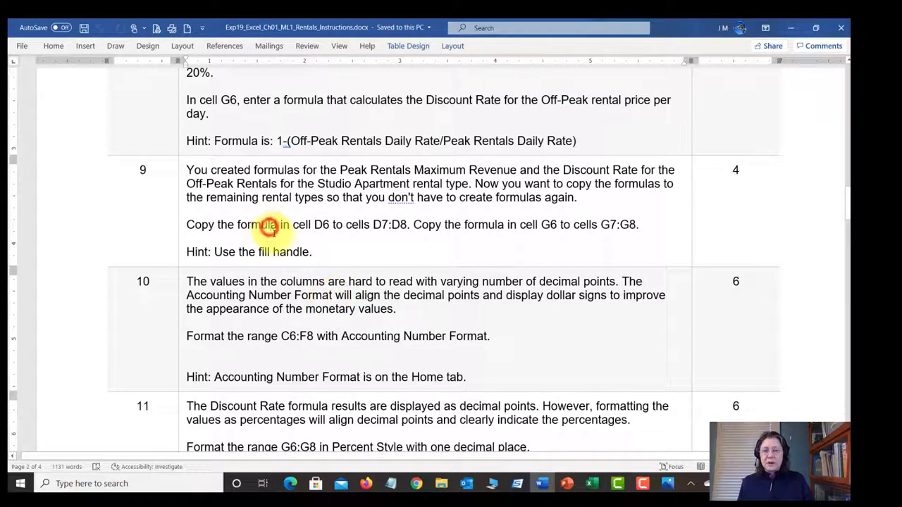
{"action": "scroll", "coordinate": [274, 236], "scroll_direction": "down", "scroll_amount": 2}
{"action": "scroll", "coordinate": [277, 244], "scroll_direction": "down", "scroll_amount": 2}
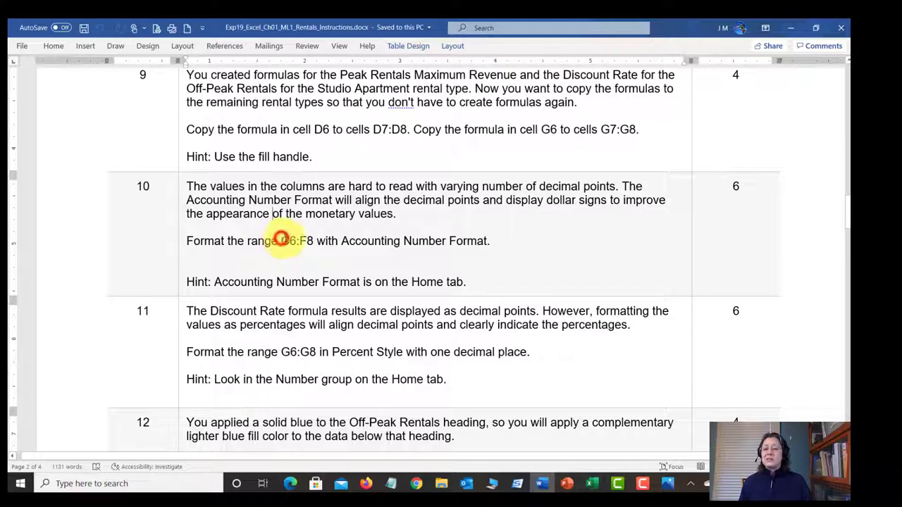
{"action": "double_click", "coordinate": [293, 241]}
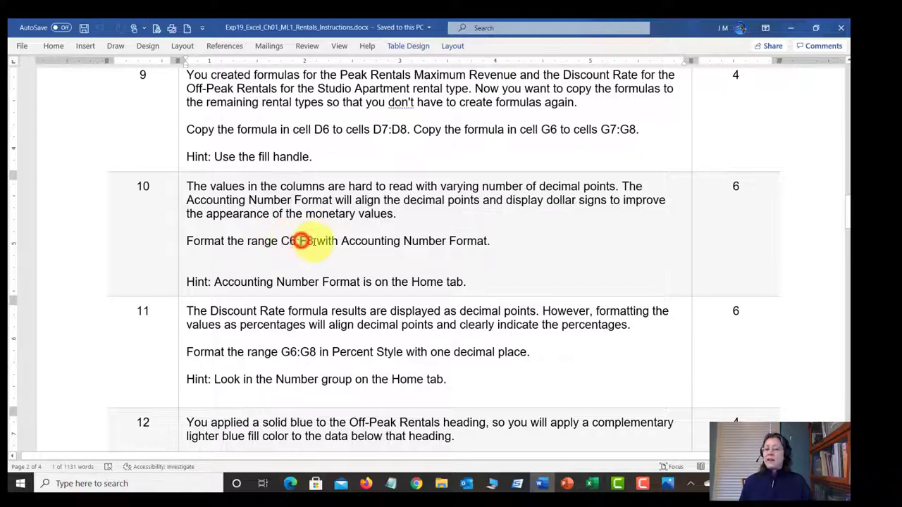
{"action": "left_click", "coordinate": [468, 242]}
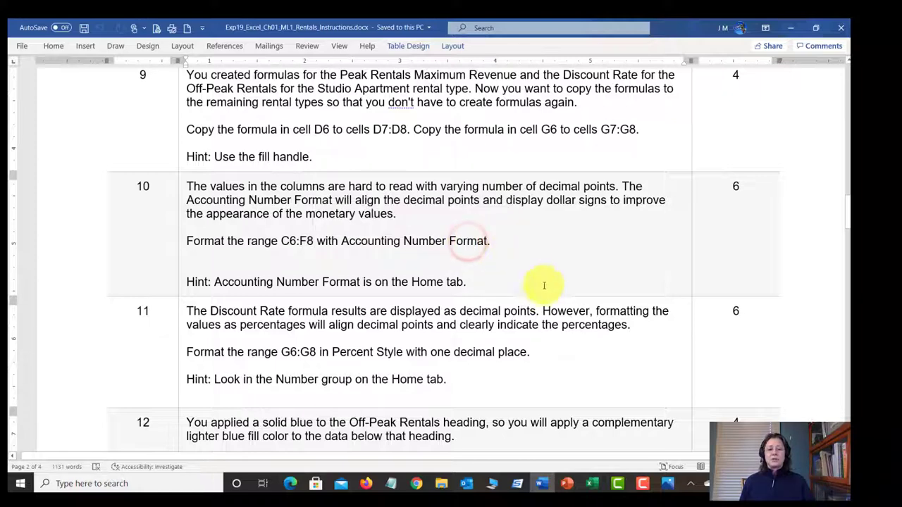
{"action": "left_click", "coordinate": [594, 484]}
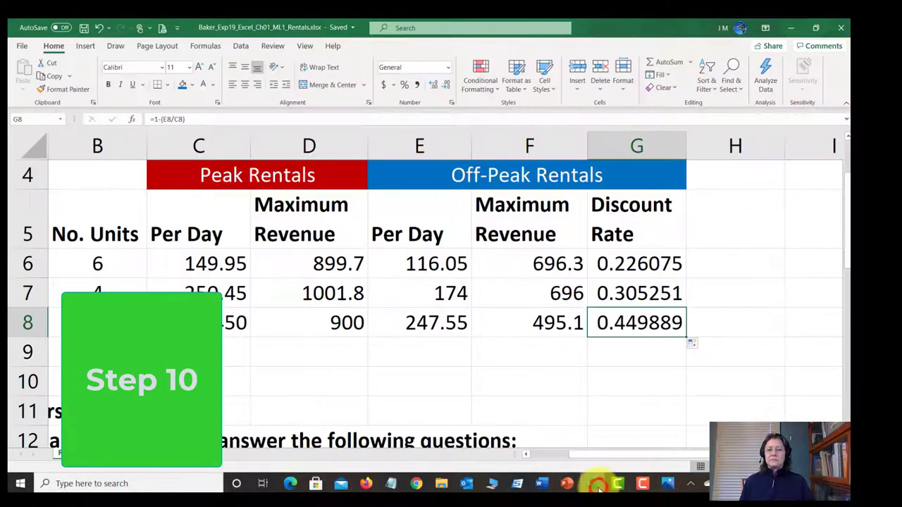
{"action": "left_click", "coordinate": [197, 263]}
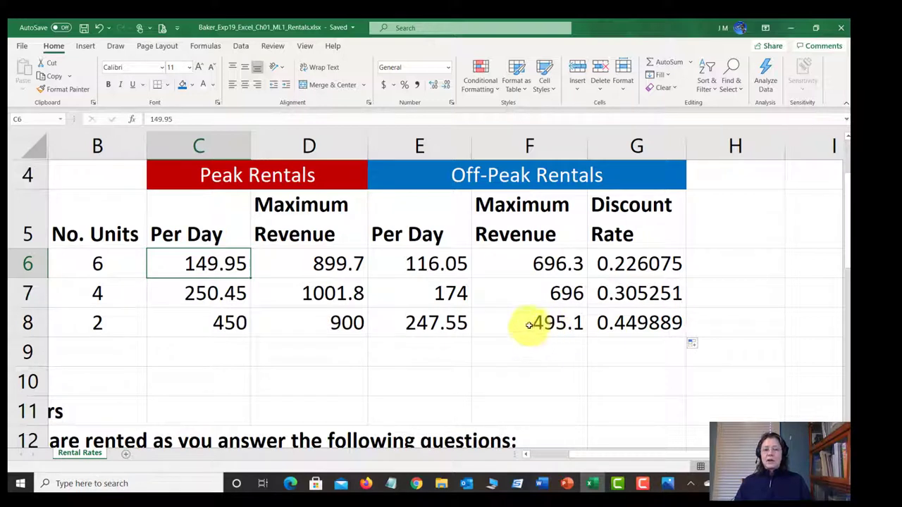
{"action": "left_click_drag", "start_coordinate": [208, 261], "coordinate": [537, 324]}
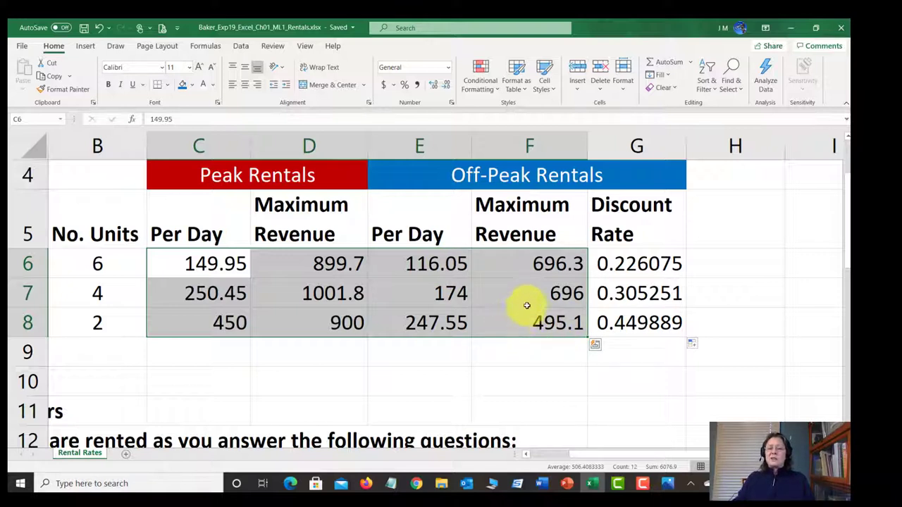
{"action": "left_click", "coordinate": [448, 68]}
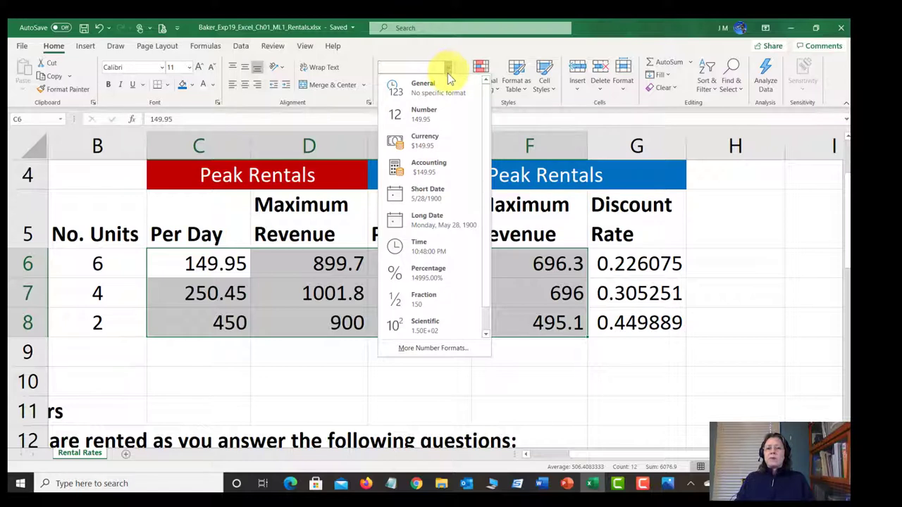
{"action": "left_click", "coordinate": [449, 171]}
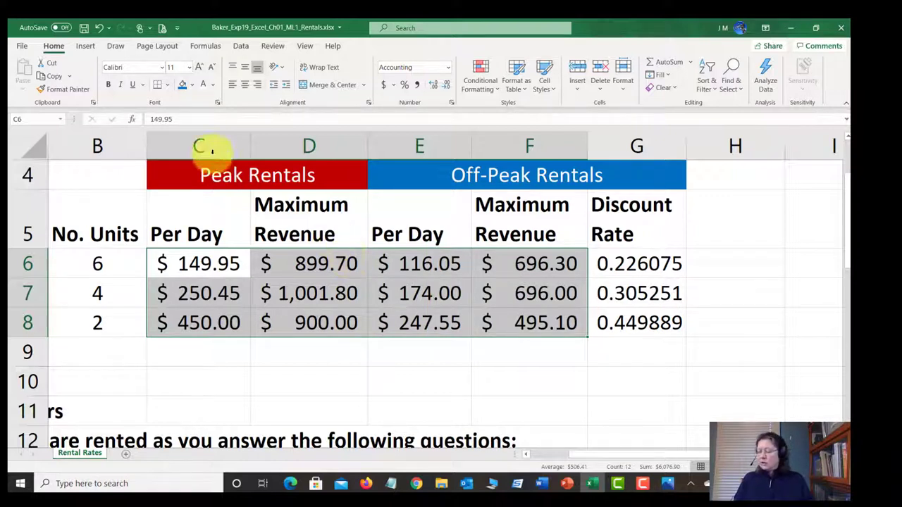
{"action": "left_click", "coordinate": [83, 29]}
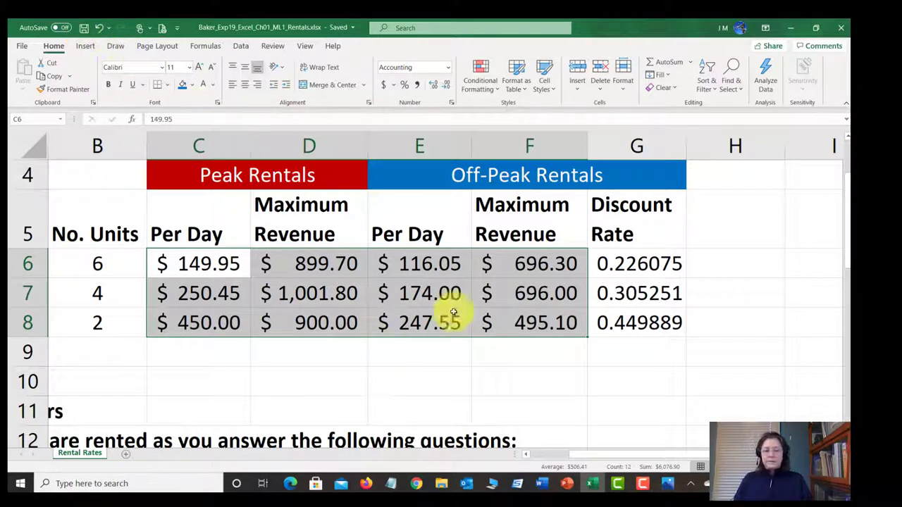
- Following step 11 of the Word instructions, format the range G6:G8 in Excel as Percent Style with one decimal place
{"action": "left_click", "coordinate": [541, 483]}
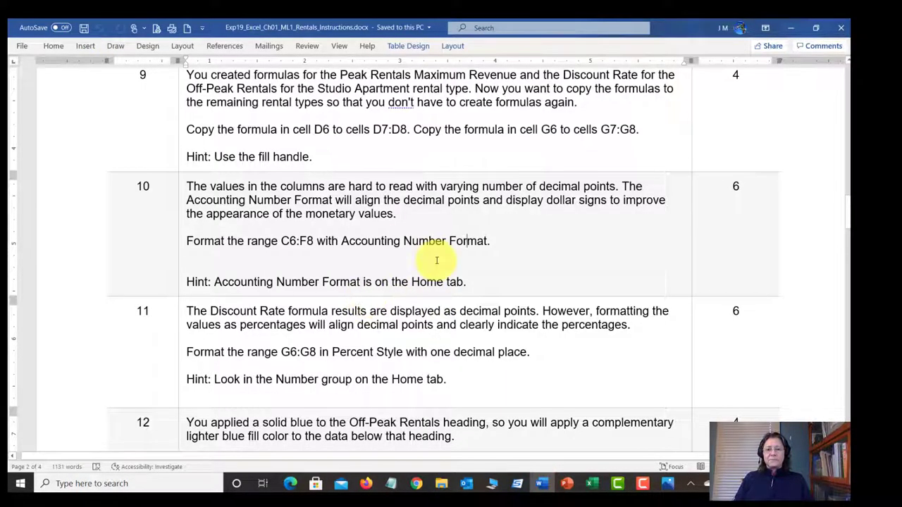
{"action": "scroll", "coordinate": [427, 282], "scroll_direction": "down", "scroll_amount": 2}
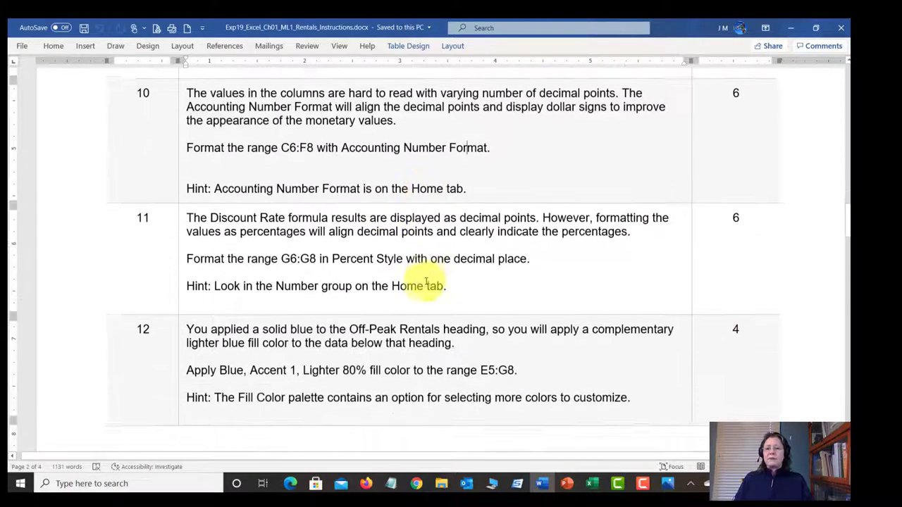
{"action": "scroll", "coordinate": [419, 282], "scroll_direction": "down", "scroll_amount": 1}
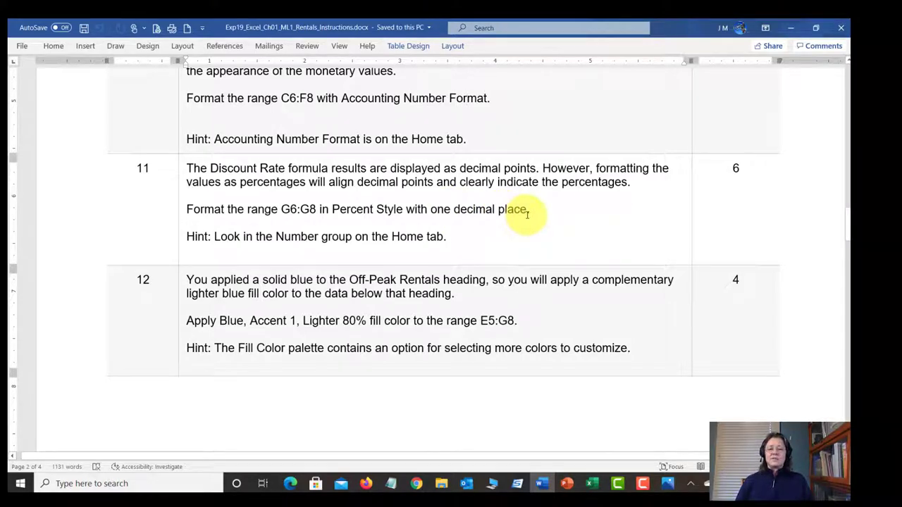
{"action": "left_click", "coordinate": [592, 483]}
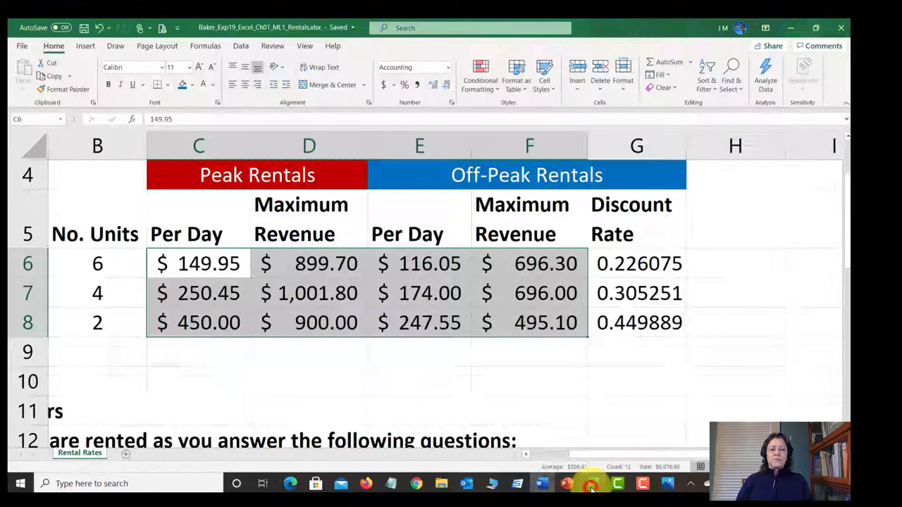
{"action": "left_click", "coordinate": [631, 262]}
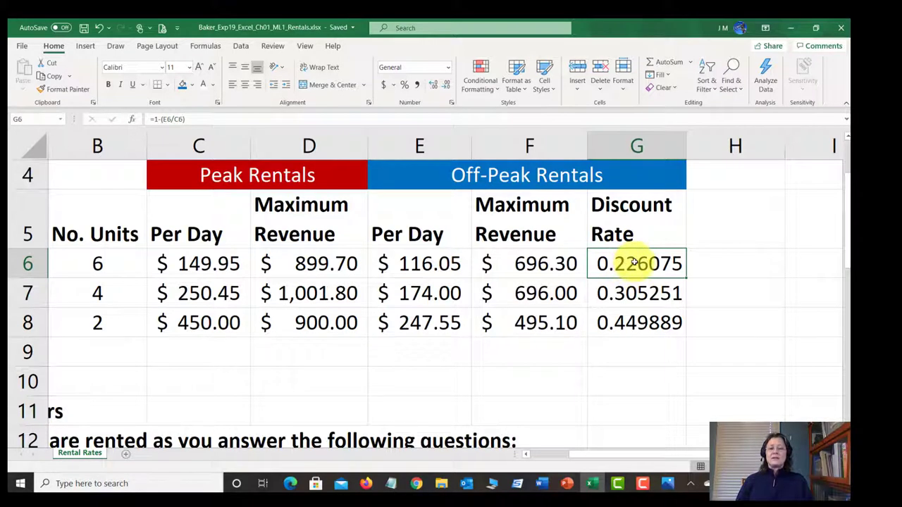
{"action": "left_click_drag", "start_coordinate": [634, 262], "coordinate": [633, 323]}
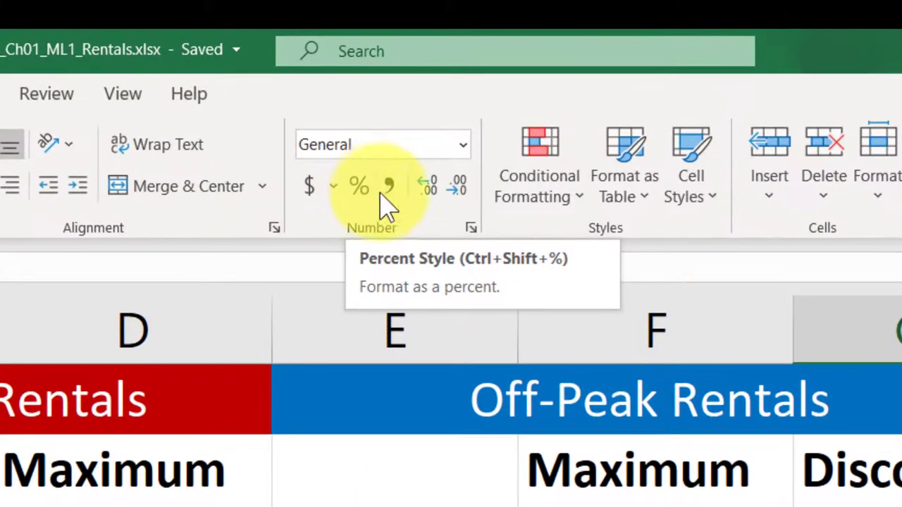
{"action": "left_click", "coordinate": [375, 149]}
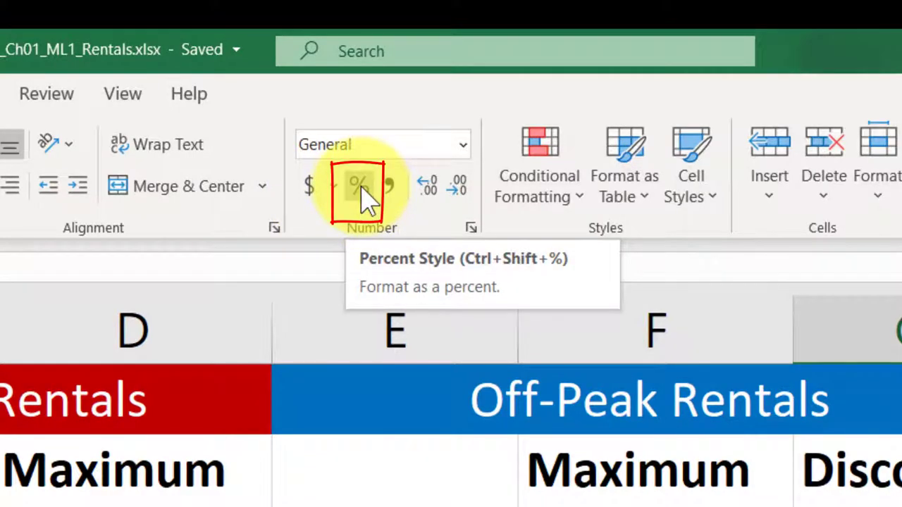
{"action": "left_click", "coordinate": [359, 187]}
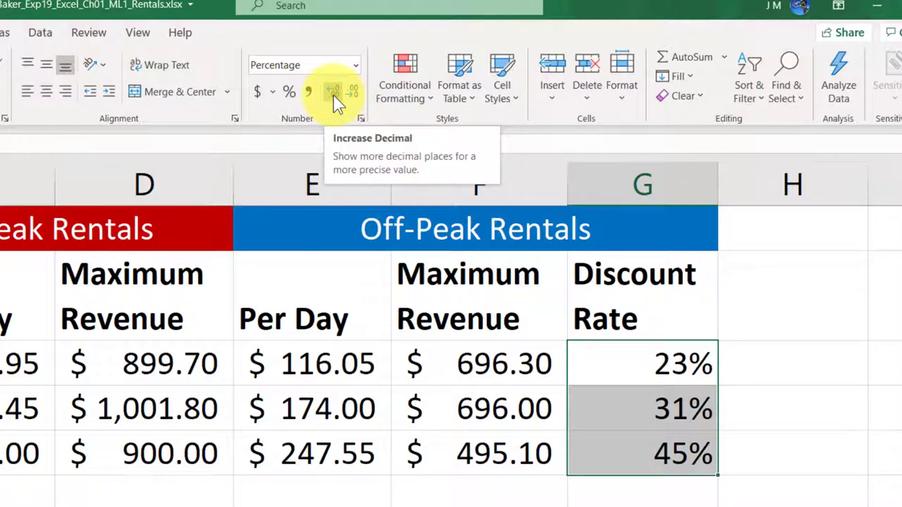
{"action": "left_click", "coordinate": [334, 95]}
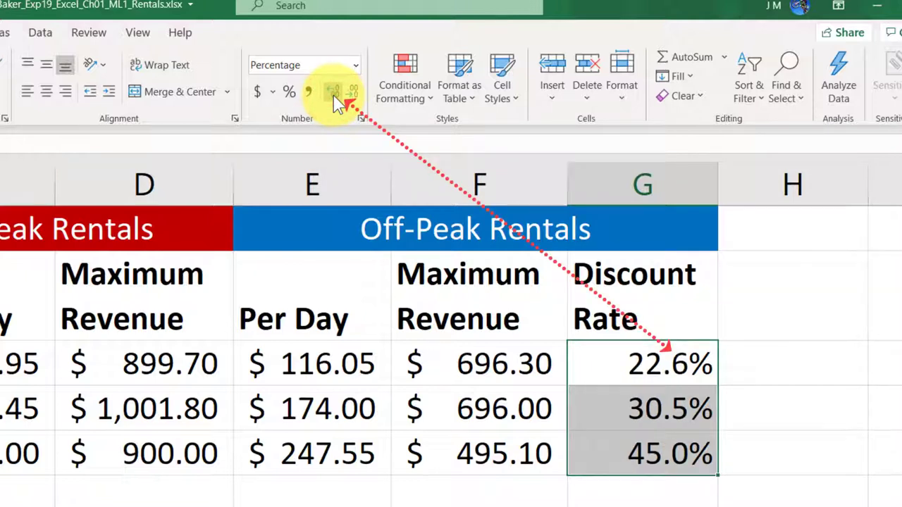
- Try displaying the Discount Rates in G6:G8 with three decimal places and return them to one decimal place
{"action": "left_click", "coordinate": [334, 96]}
{"action": "left_click", "coordinate": [333, 96]}
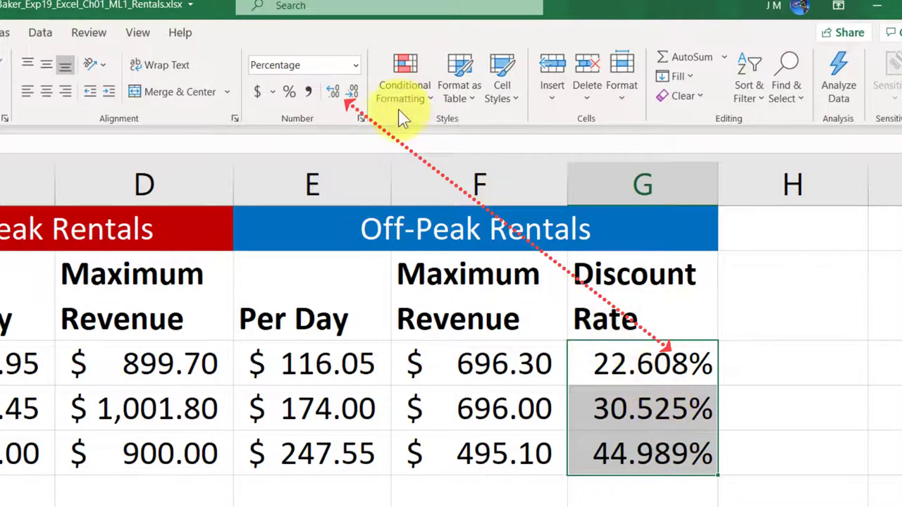
{"action": "left_click", "coordinate": [355, 90]}
{"action": "left_click", "coordinate": [355, 90]}
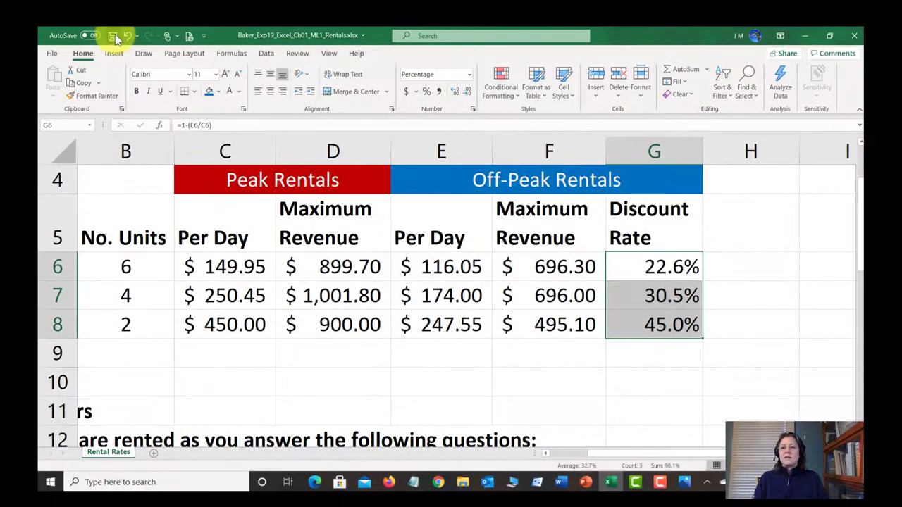
- Save the workbook and switch to the Word instructions to read step 12 on the Off-Peak Rentals fill color
{"action": "left_click", "coordinate": [115, 34]}
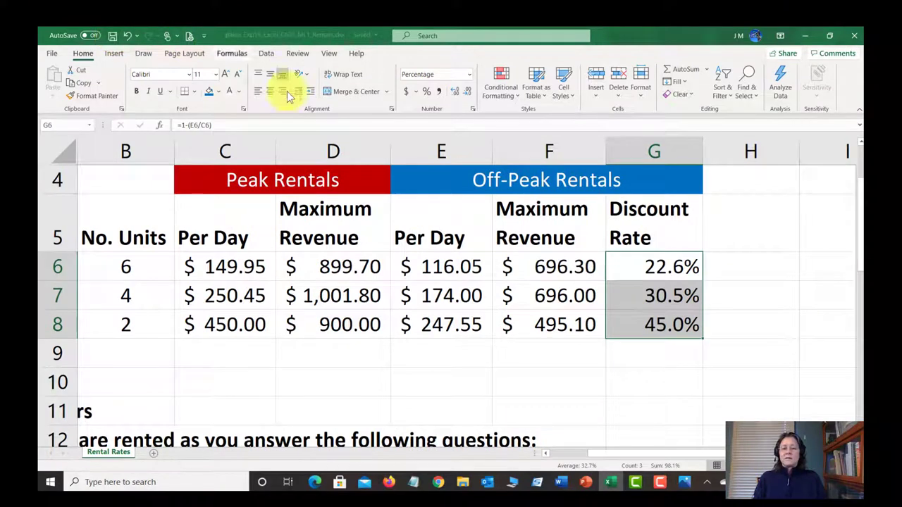
{"action": "left_click", "coordinate": [562, 483]}
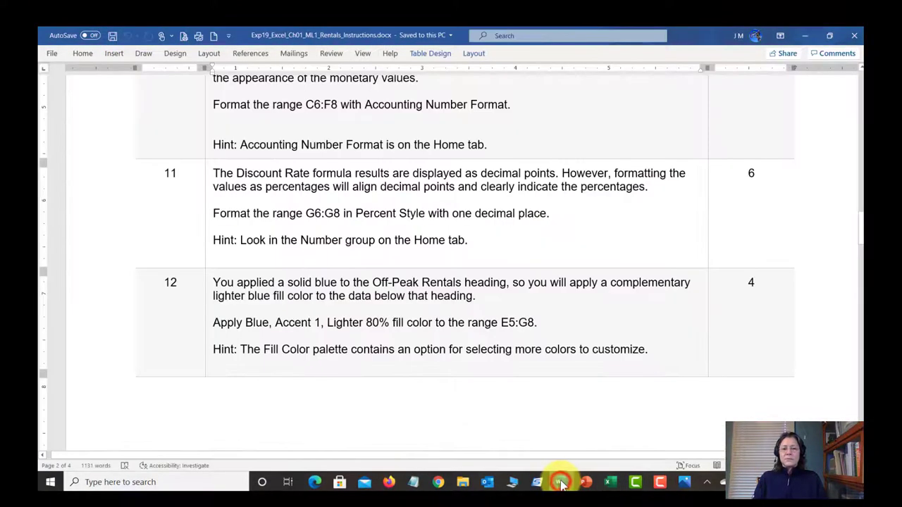
{"action": "scroll", "coordinate": [287, 290], "scroll_direction": "down", "scroll_amount": 1}
{"action": "scroll", "coordinate": [288, 290], "scroll_direction": "down", "scroll_amount": 1}
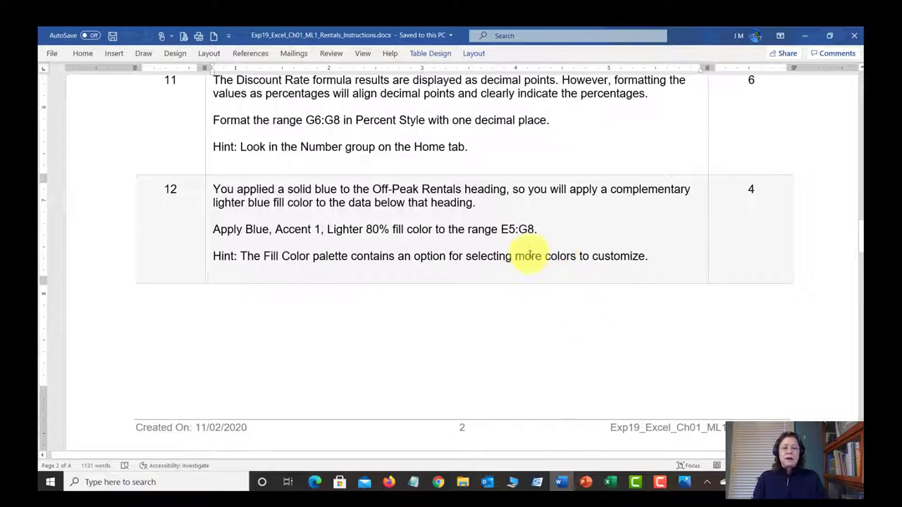
- In Excel, apply the Blue, Accent 1, Lighter 80% fill color to the range E5:G8
{"action": "left_click", "coordinate": [610, 483]}
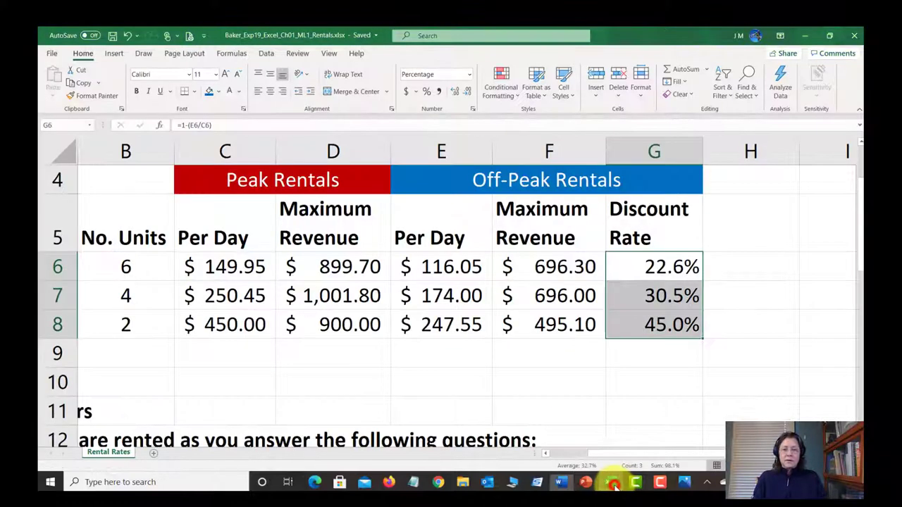
{"action": "left_click", "coordinate": [435, 237]}
{"action": "left_click_drag", "start_coordinate": [435, 237], "coordinate": [638, 317]}
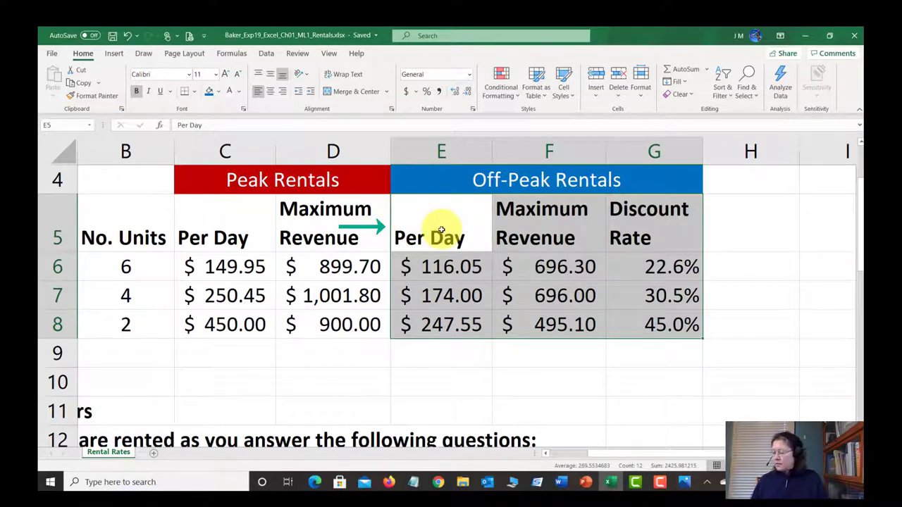
{"action": "left_click", "coordinate": [219, 92]}
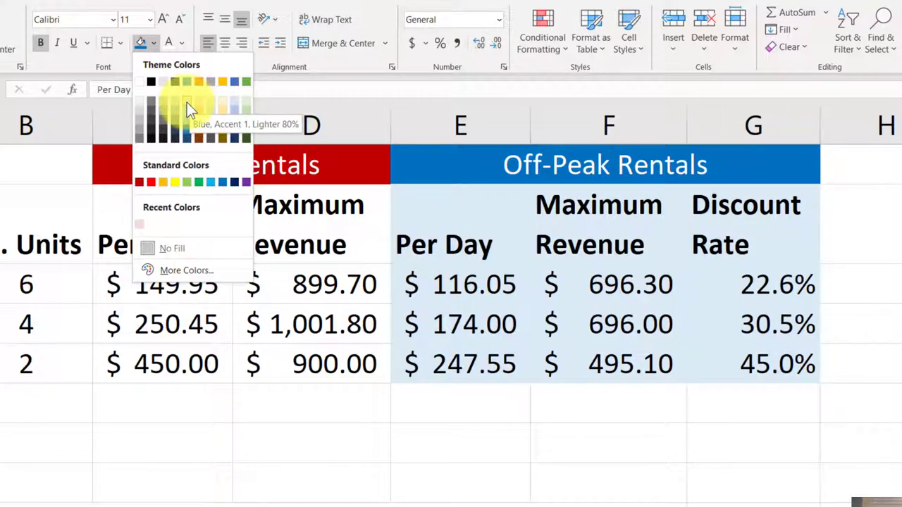
{"action": "left_click", "coordinate": [186, 106]}
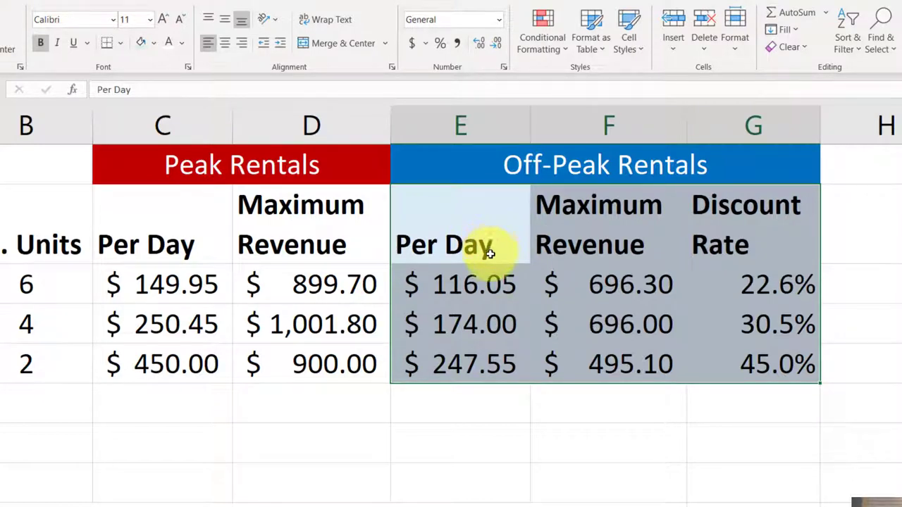
{"action": "left_click", "coordinate": [470, 233]}
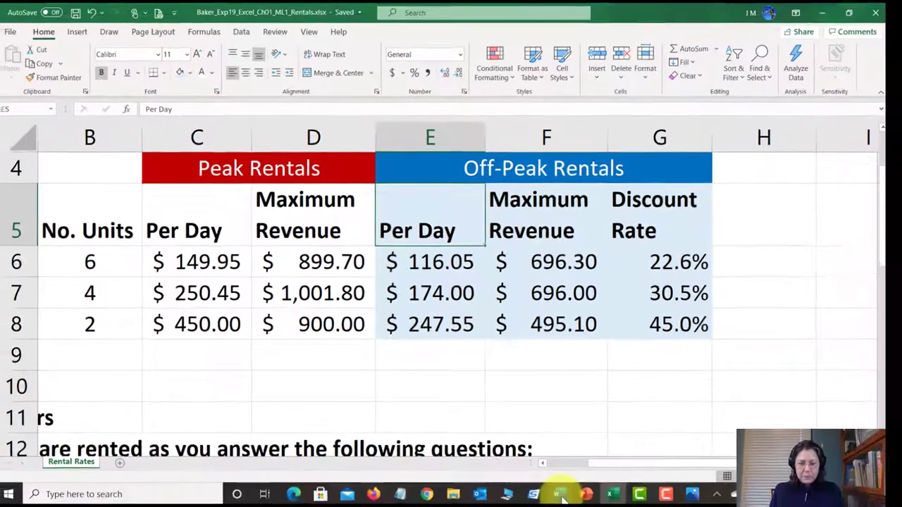
- Switch to the Word instructions and examine step 13 for the range and the RGB values of the custom Peak Rentals fill
{"action": "left_click", "coordinate": [555, 489]}
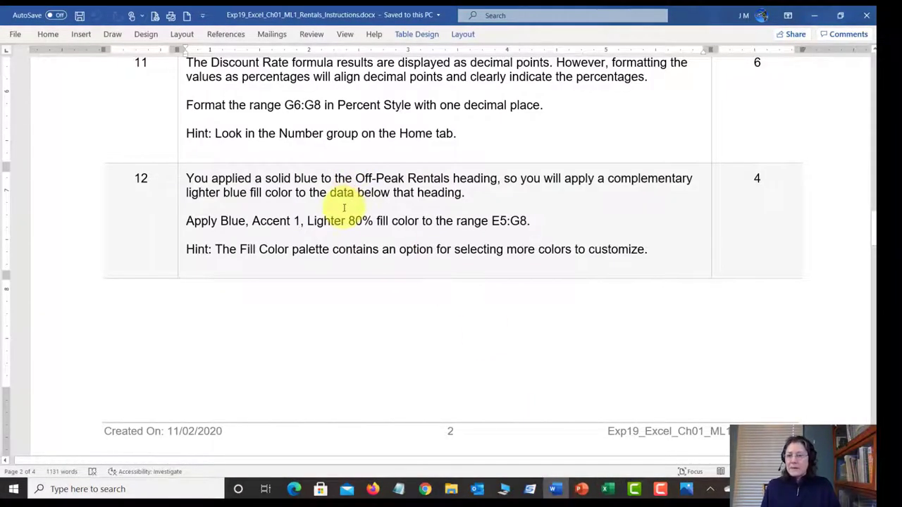
{"action": "scroll", "coordinate": [343, 207], "scroll_direction": "down", "scroll_amount": 3}
{"action": "scroll", "coordinate": [342, 213], "scroll_direction": "down", "scroll_amount": 4}
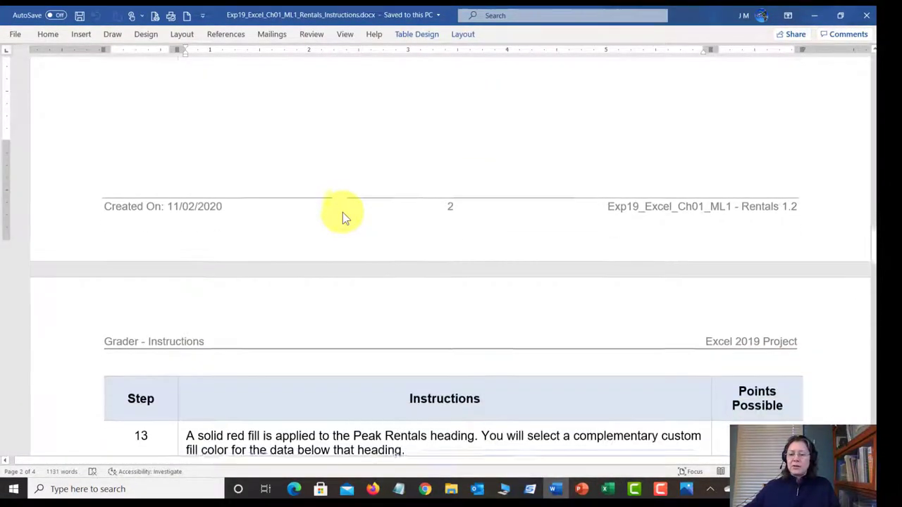
{"action": "scroll", "coordinate": [343, 213], "scroll_direction": "down", "scroll_amount": 1}
{"action": "scroll", "coordinate": [355, 265], "scroll_direction": "down", "scroll_amount": 3}
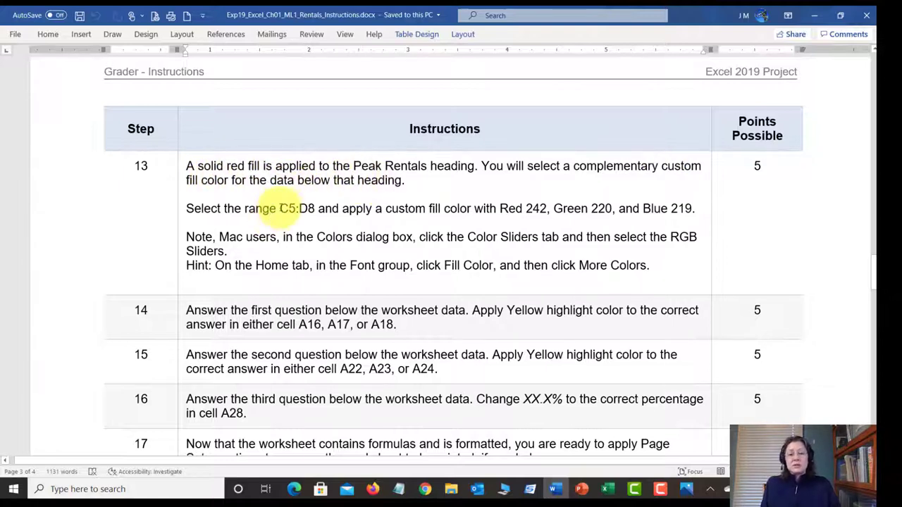
{"action": "left_click_drag", "start_coordinate": [279, 209], "coordinate": [316, 208]}
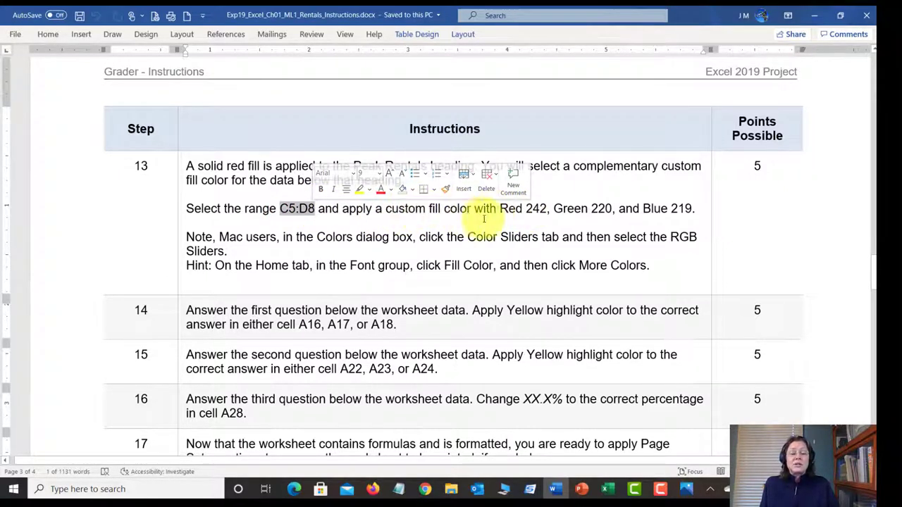
{"action": "left_click_drag", "start_coordinate": [500, 210], "coordinate": [615, 209]}
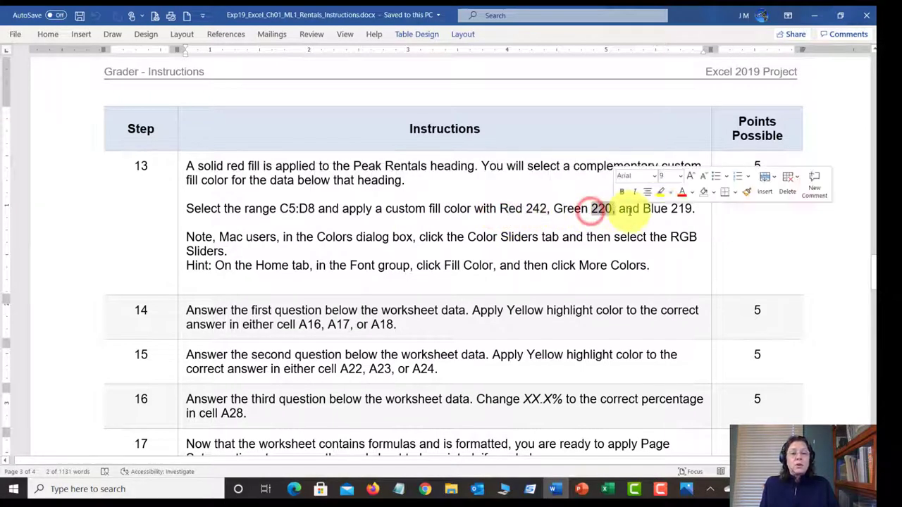
{"action": "left_click", "coordinate": [669, 209]}
{"action": "mouse_move", "coordinate": [699, 207]}
{"action": "left_mouse_down"}
{"action": "mouse_move", "coordinate": [684, 204]}
{"action": "mouse_move", "coordinate": [694, 208]}
{"action": "left_mouse_up"}
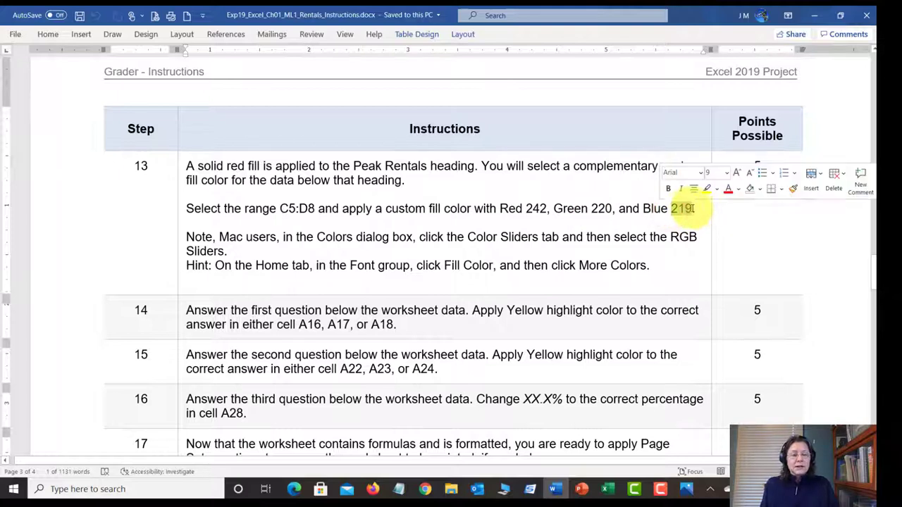
{"action": "left_click", "coordinate": [634, 200]}
{"action": "left_click_drag", "start_coordinate": [501, 208], "coordinate": [667, 212]}
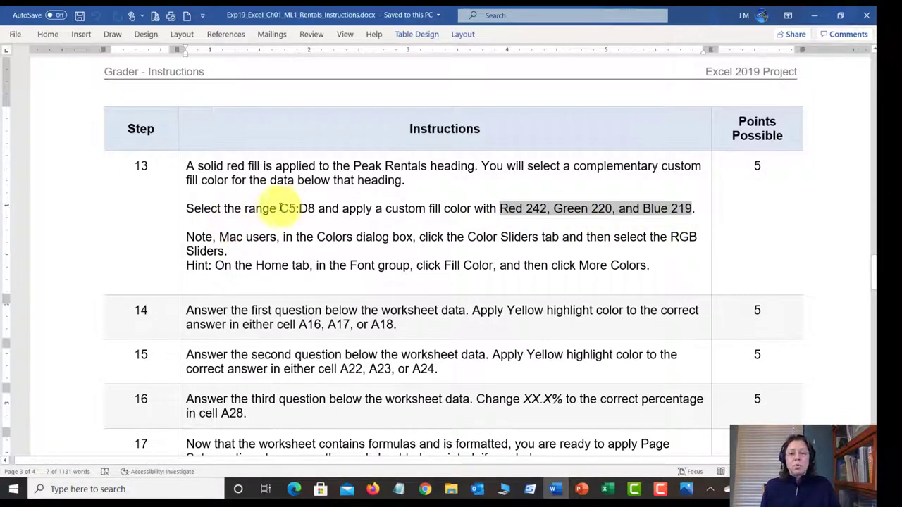
{"action": "left_click_drag", "start_coordinate": [279, 208], "coordinate": [314, 205]}
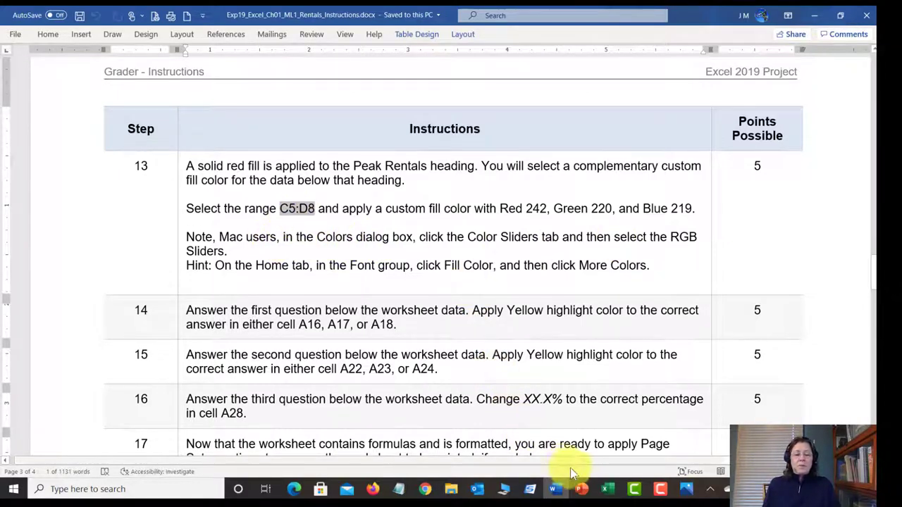
- In Excel, open the custom RGB fill color settings for the range C5:D8 with the Red value ready for editing
{"action": "left_click", "coordinate": [608, 490]}
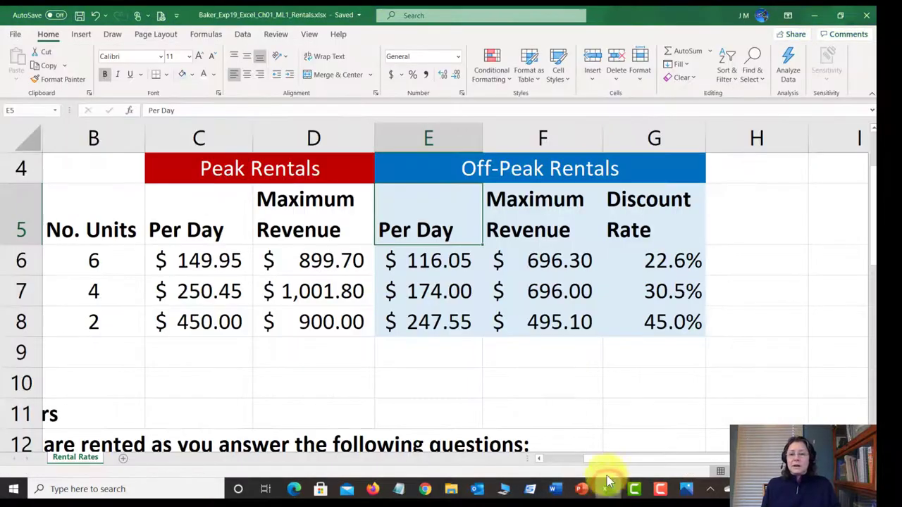
{"action": "left_click_drag", "start_coordinate": [204, 231], "coordinate": [307, 320]}
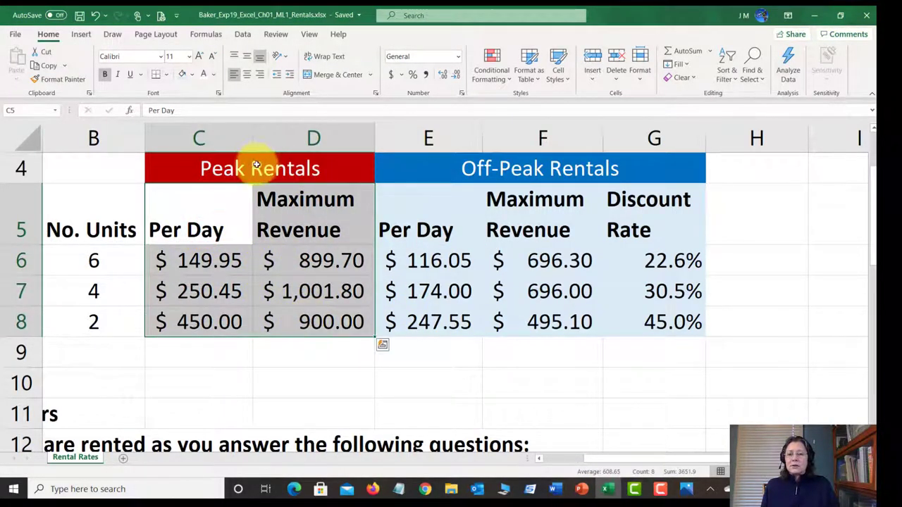
{"action": "left_click", "coordinate": [193, 74]}
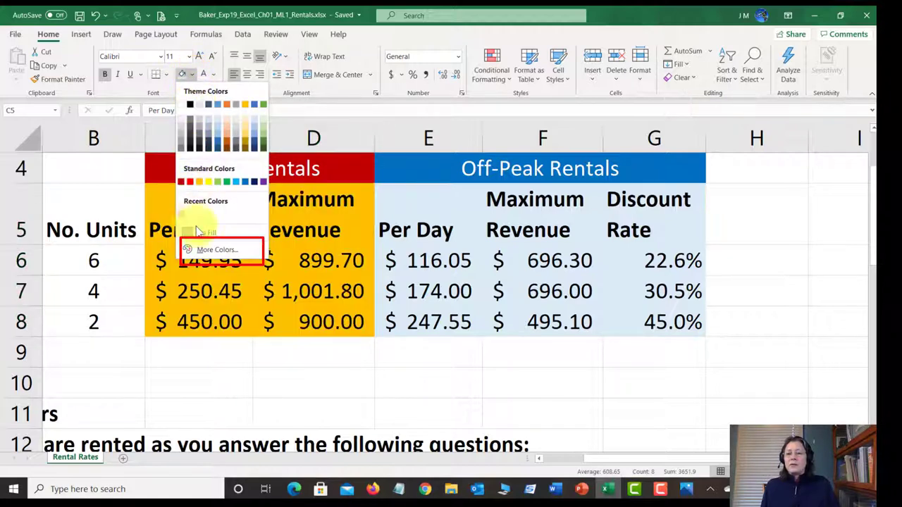
{"action": "left_click", "coordinate": [211, 251]}
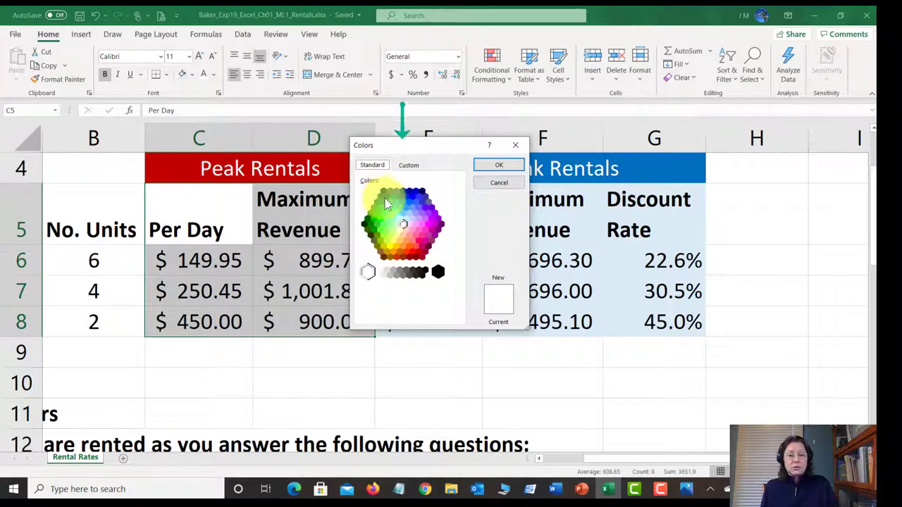
{"action": "left_click", "coordinate": [410, 168]}
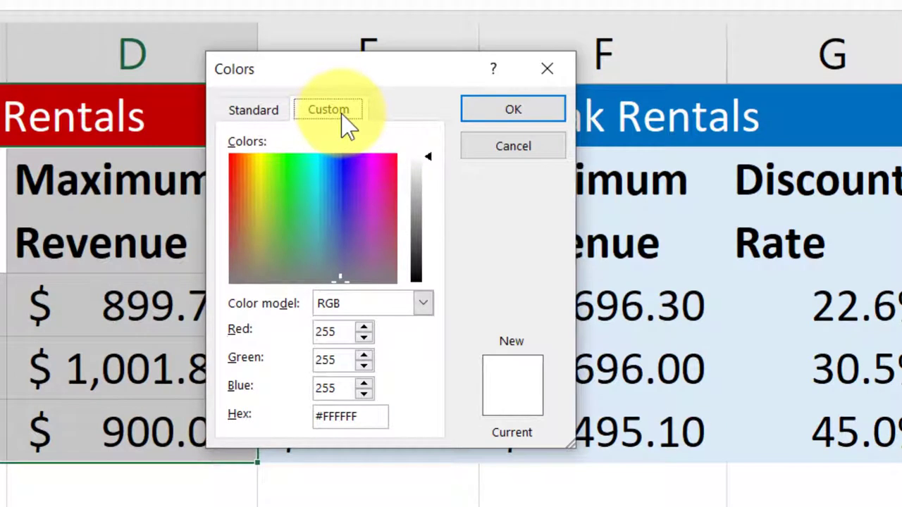
{"action": "double_click", "coordinate": [338, 330]}
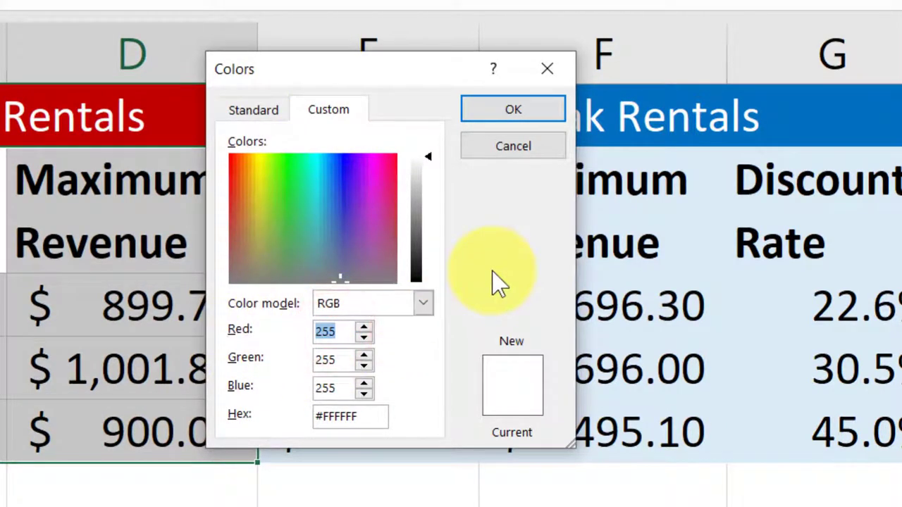
- Apply a custom fill colour of Red 242, Green 220 and Blue 219 to range C5:D8, and save the workbook
{"action": "type", "text": "242"}
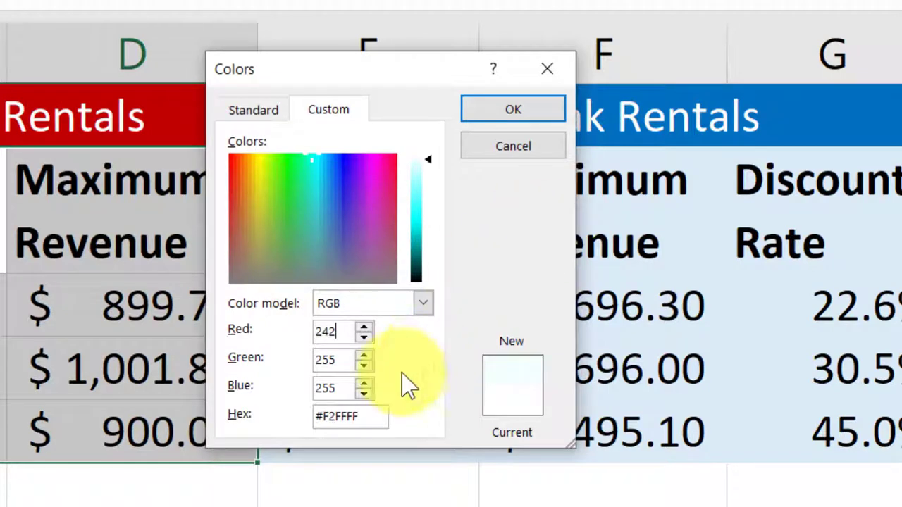
{"action": "double_click", "coordinate": [341, 359]}
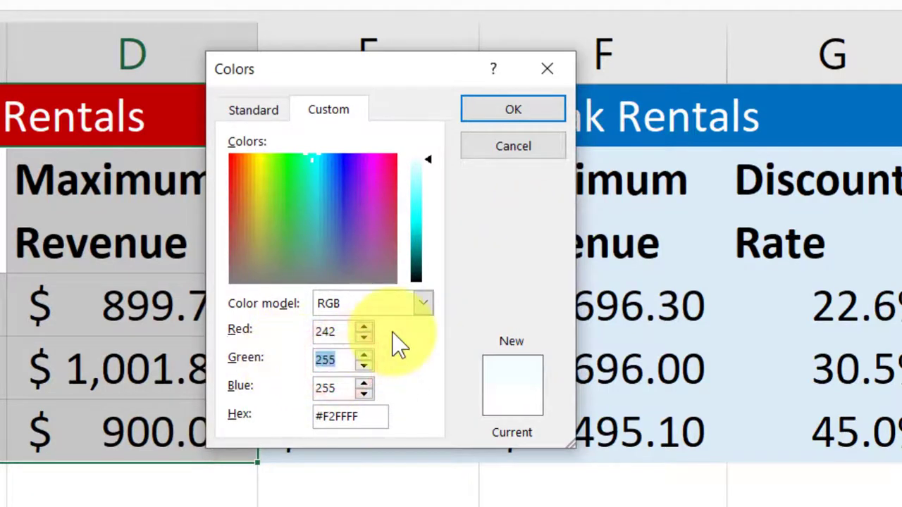
{"action": "type", "text": "220"}
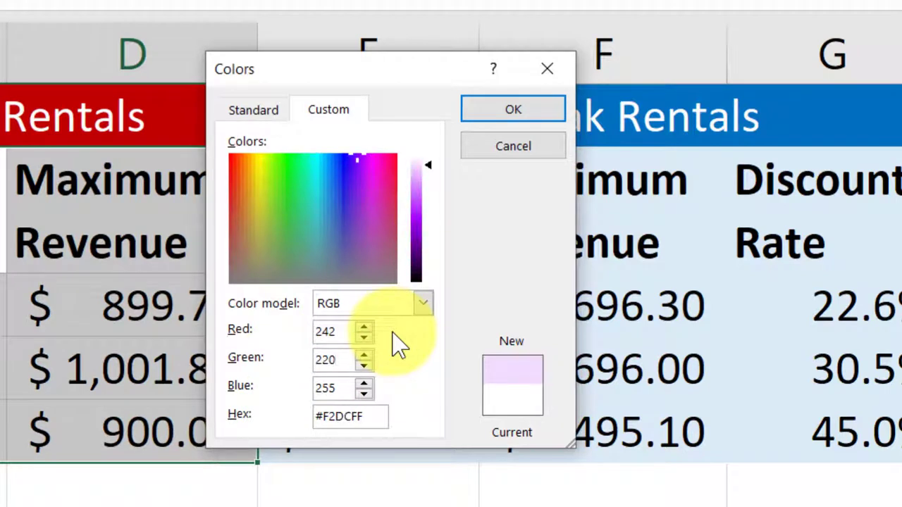
{"action": "double_click", "coordinate": [339, 387]}
{"action": "type", "text": "21"}
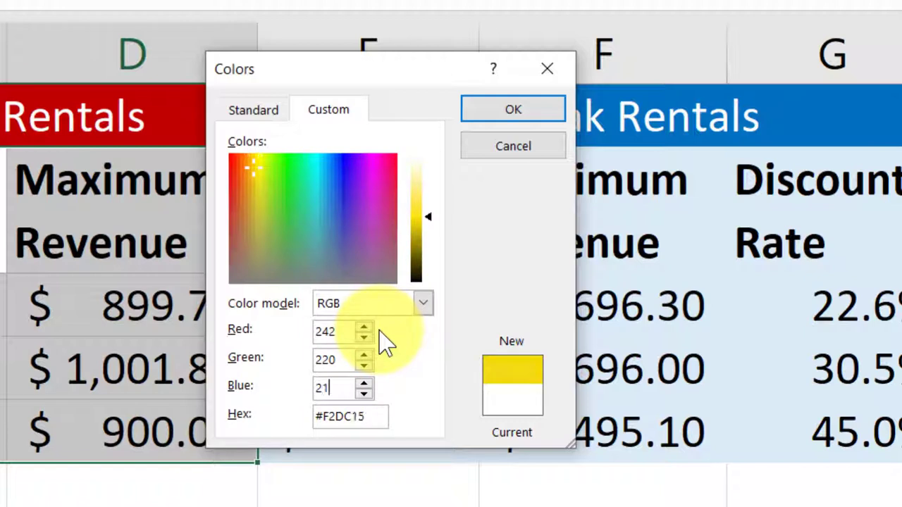
{"action": "type", "text": "9"}
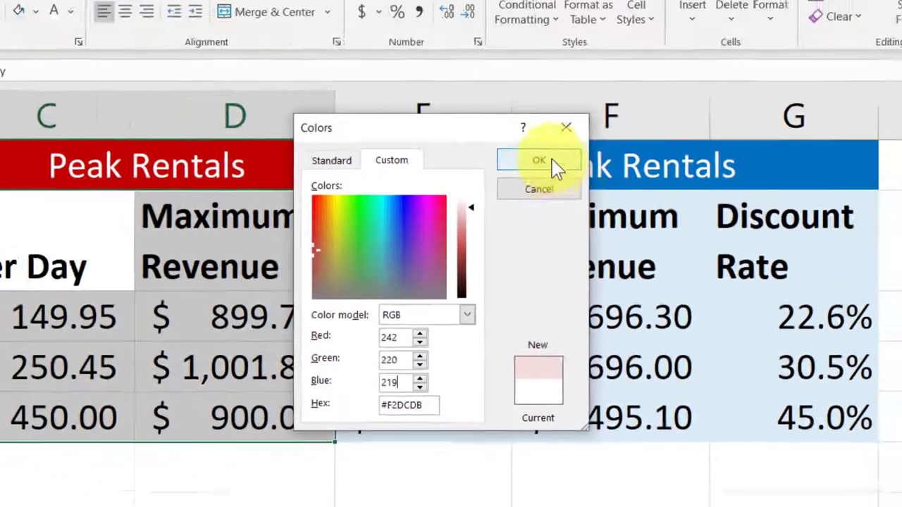
{"action": "left_click", "coordinate": [512, 109]}
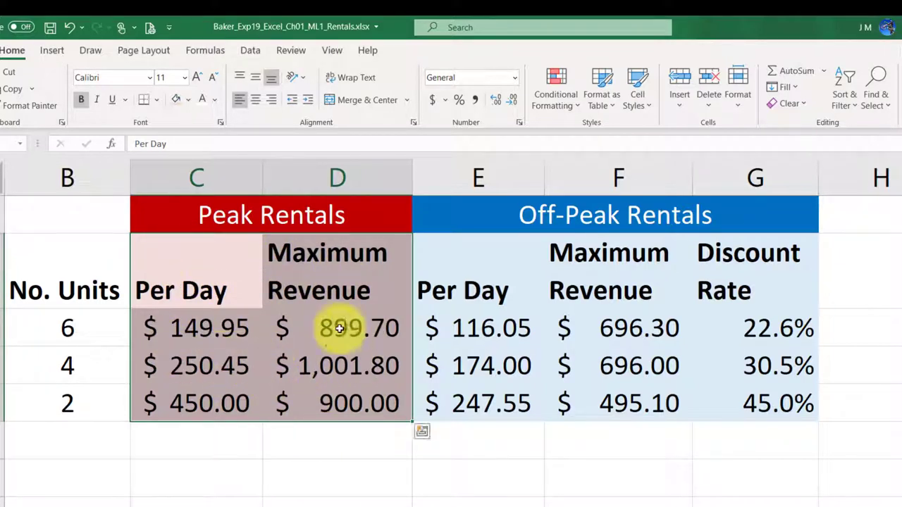
{"action": "left_click", "coordinate": [210, 281]}
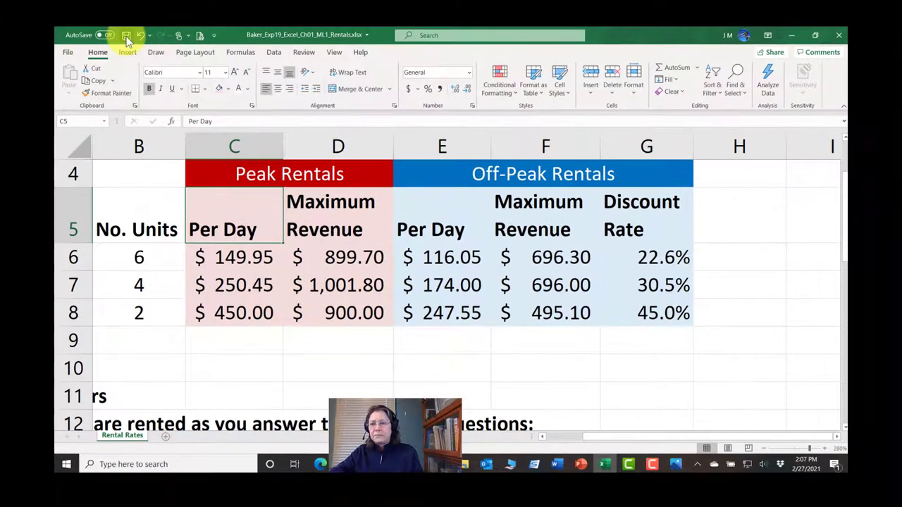
{"action": "left_click", "coordinate": [105, 33]}
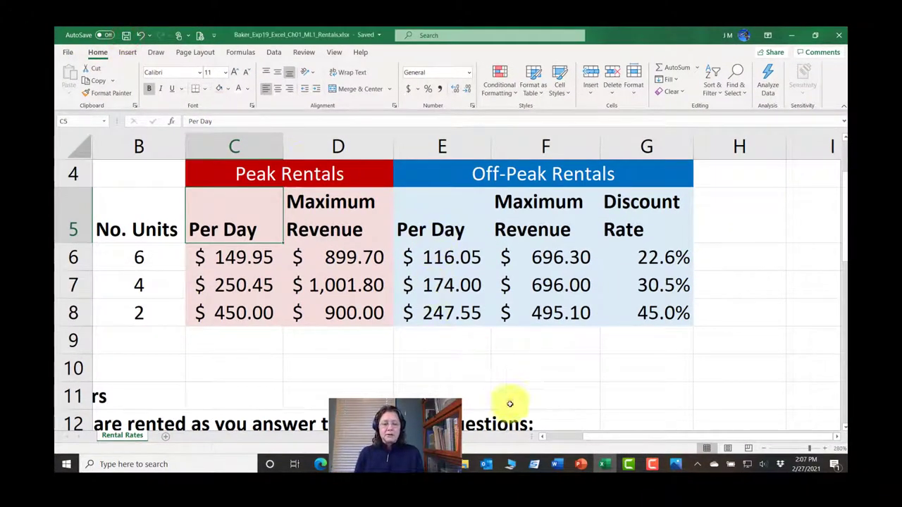
- Switch to the Word instructions document and read step 14 onward about answering the worksheet questions
{"action": "left_click", "coordinate": [557, 463]}
{"action": "scroll", "coordinate": [381, 310], "scroll_direction": "down", "scroll_amount": 1}
{"action": "scroll", "coordinate": [384, 320], "scroll_direction": "down", "scroll_amount": 3}
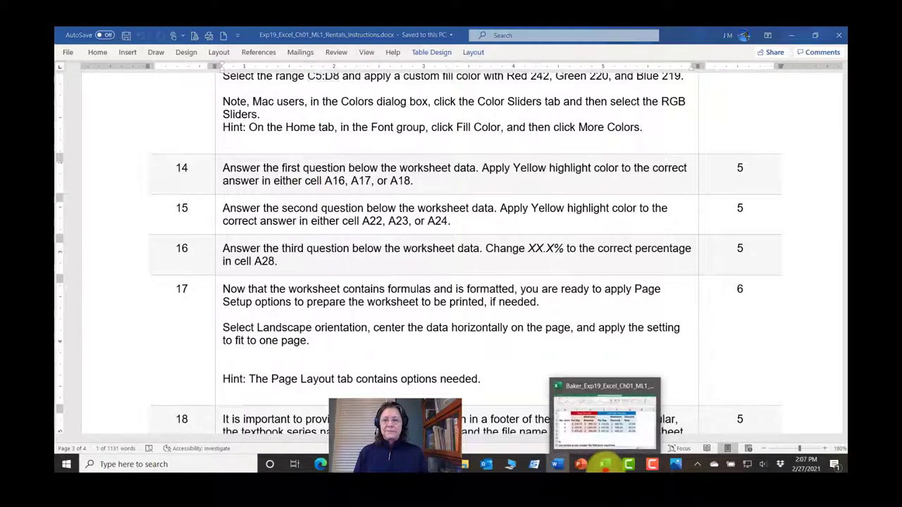
- Return to the Excel workbook and read the assumption and first question under Questions & Answers
{"action": "left_click", "coordinate": [604, 463]}
{"action": "scroll", "coordinate": [347, 310], "scroll_direction": "down", "scroll_amount": 3}
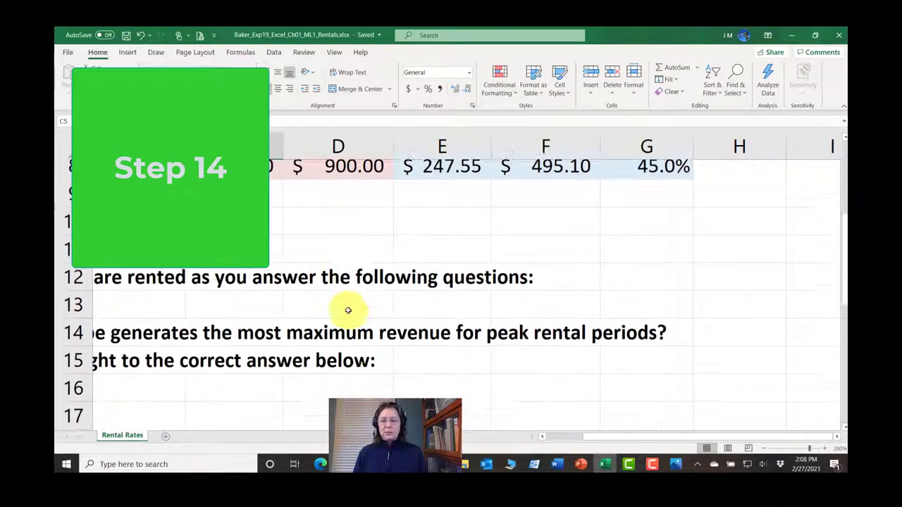
{"action": "scroll", "coordinate": [576, 440], "scroll_direction": "left", "scroll_amount": 3}
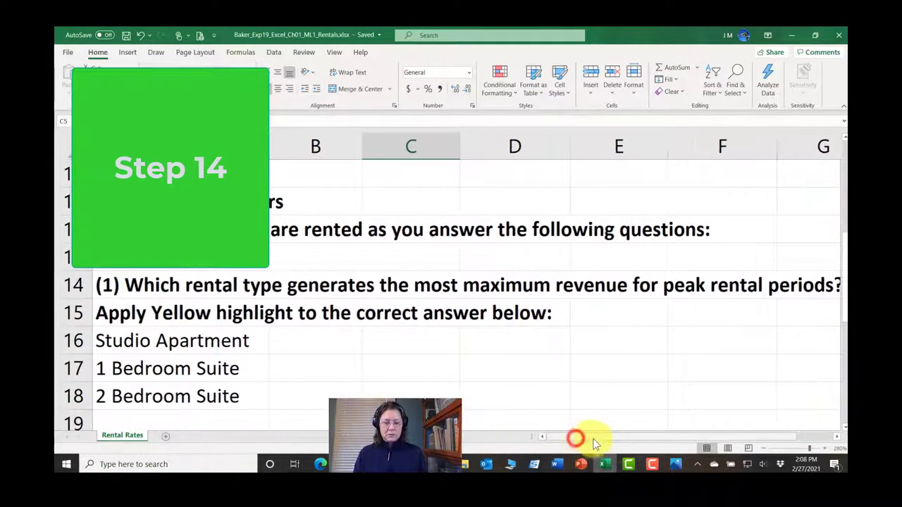
{"action": "scroll", "coordinate": [448, 343], "scroll_direction": "down", "scroll_amount": 1}
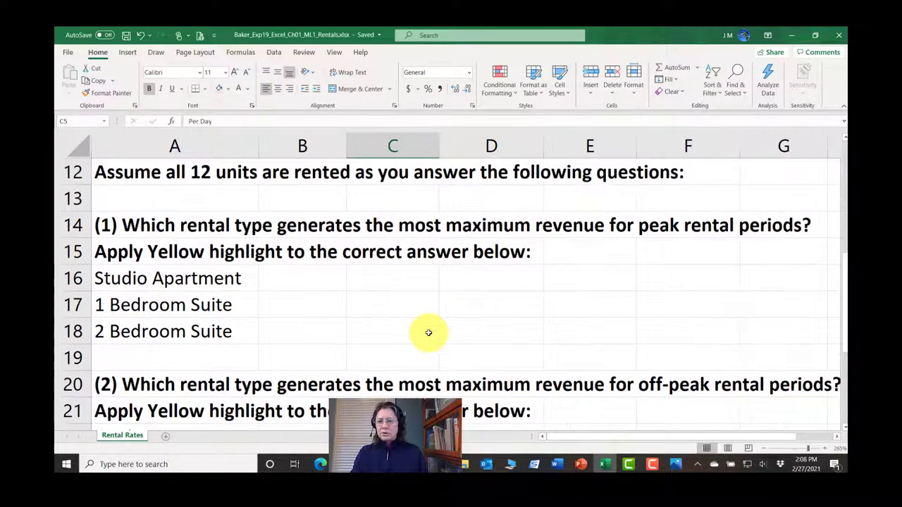
{"action": "scroll", "coordinate": [428, 332], "scroll_direction": "down", "scroll_amount": 1}
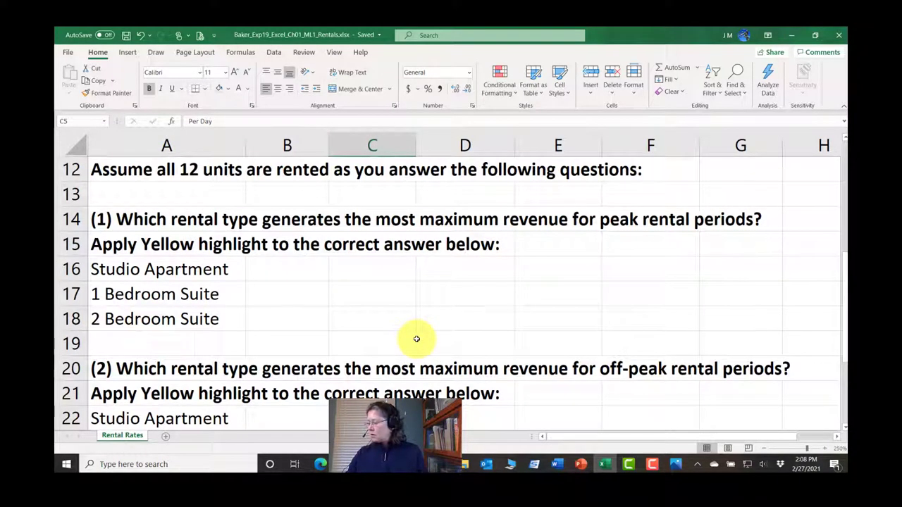
{"action": "scroll", "coordinate": [152, 258], "scroll_direction": "up", "scroll_amount": 2}
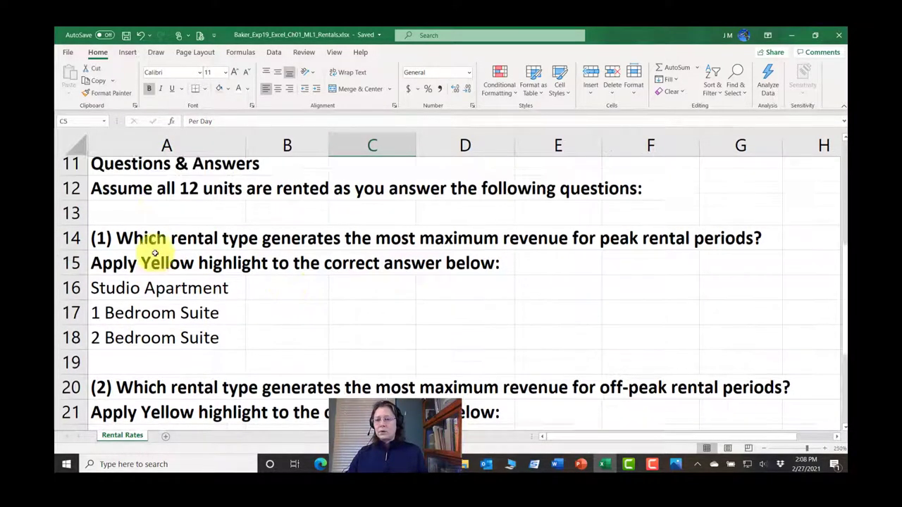
{"action": "scroll", "coordinate": [151, 277], "scroll_direction": "down", "scroll_amount": 1}
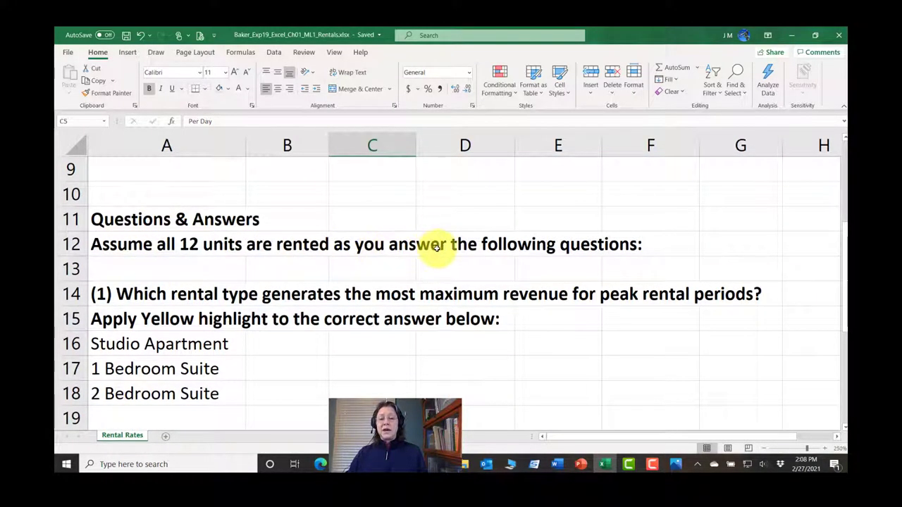
- Check the number of units for each rental type in B6:B8 against the stated assumption in row 12
{"action": "scroll", "coordinate": [433, 247], "scroll_direction": "up", "scroll_amount": 2}
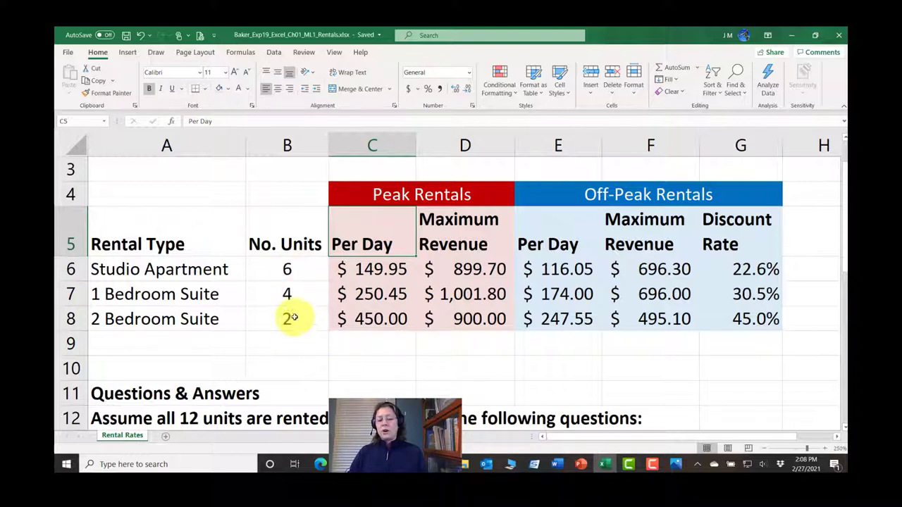
{"action": "left_click_drag", "start_coordinate": [299, 270], "coordinate": [298, 316]}
{"action": "left_click_drag", "start_coordinate": [297, 266], "coordinate": [293, 318]}
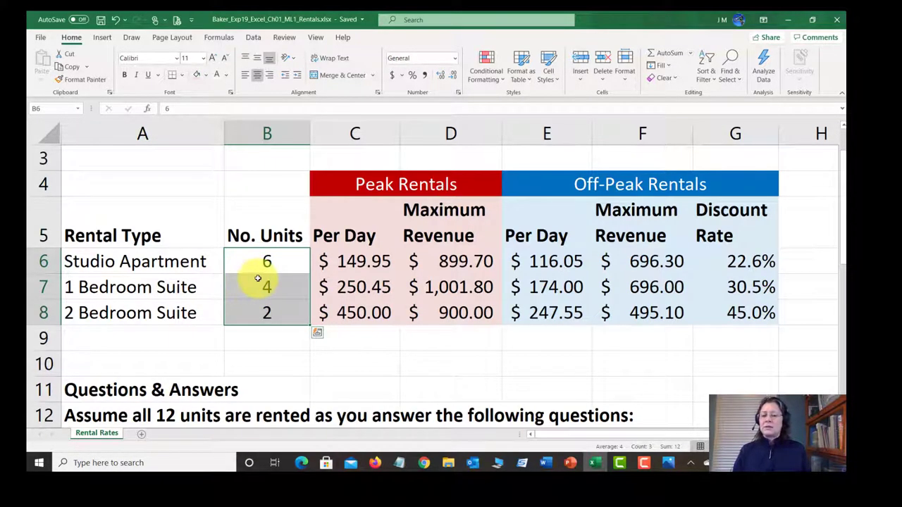
{"action": "scroll", "coordinate": [259, 283], "scroll_direction": "down", "scroll_amount": 1}
{"action": "left_click", "coordinate": [267, 205]}
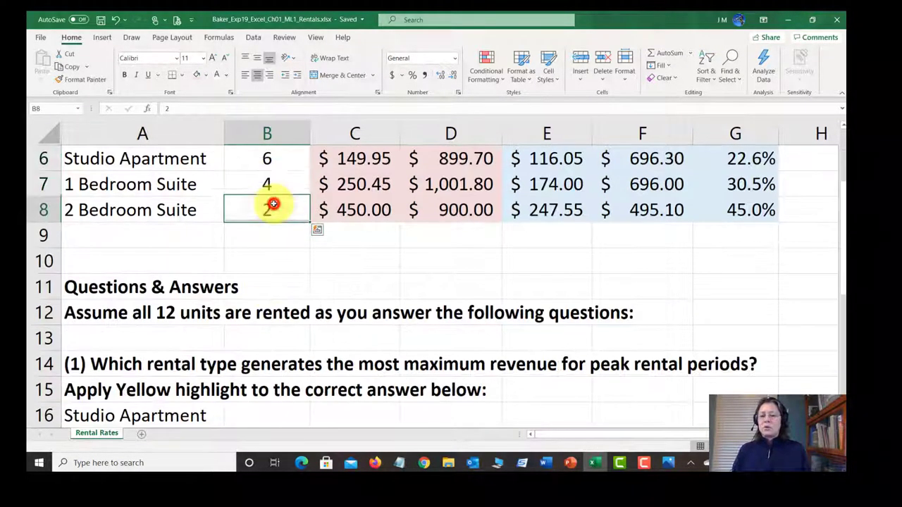
- Review question 1 in cell A14 and its three answer choices in A16:A18
{"action": "scroll", "coordinate": [261, 241], "scroll_direction": "down", "scroll_amount": 1}
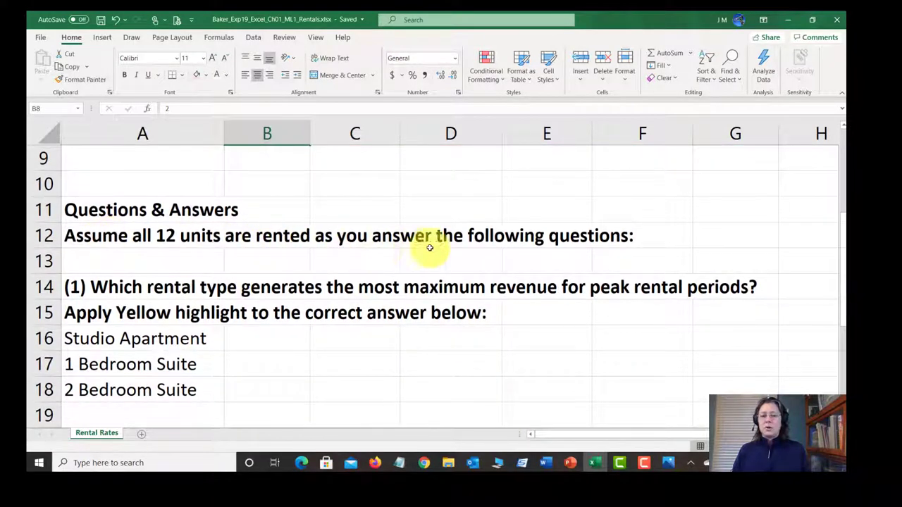
{"action": "scroll", "coordinate": [215, 283], "scroll_direction": "down", "scroll_amount": 1}
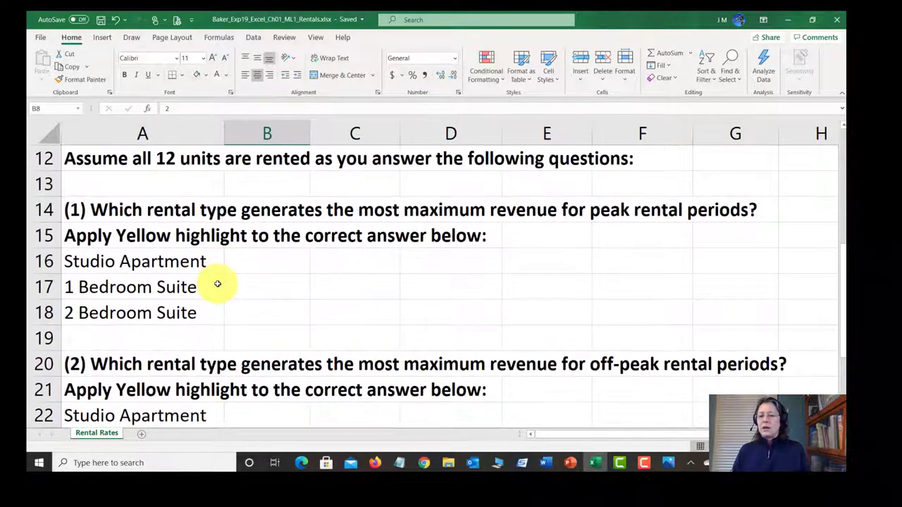
{"action": "left_click", "coordinate": [74, 213]}
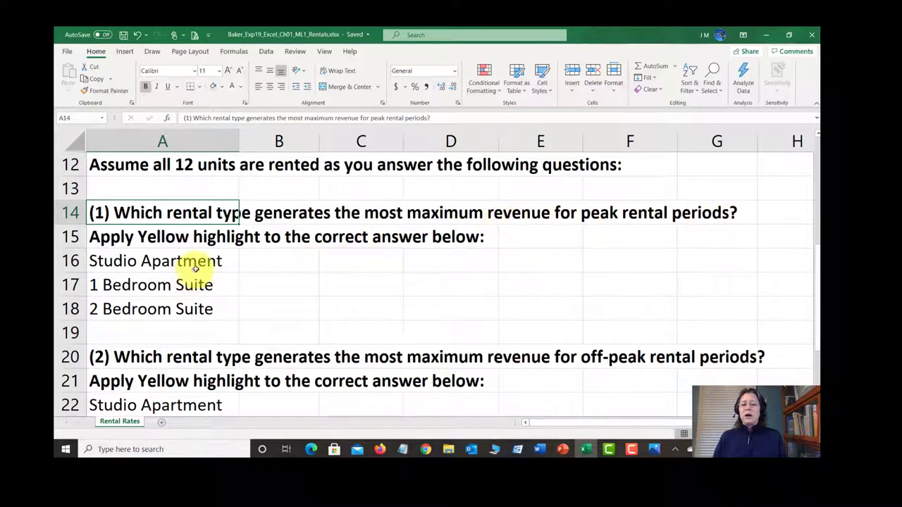
{"action": "left_click", "coordinate": [132, 262]}
{"action": "left_click", "coordinate": [123, 284]}
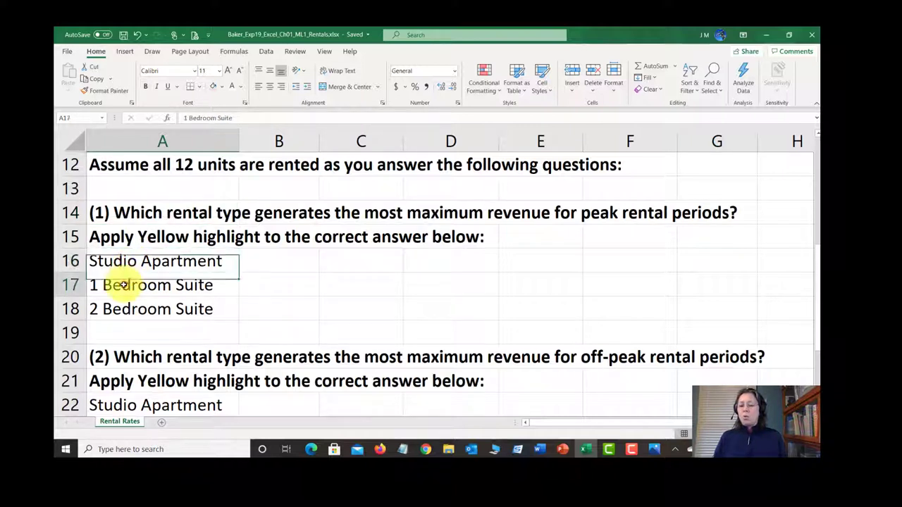
{"action": "left_click", "coordinate": [125, 311]}
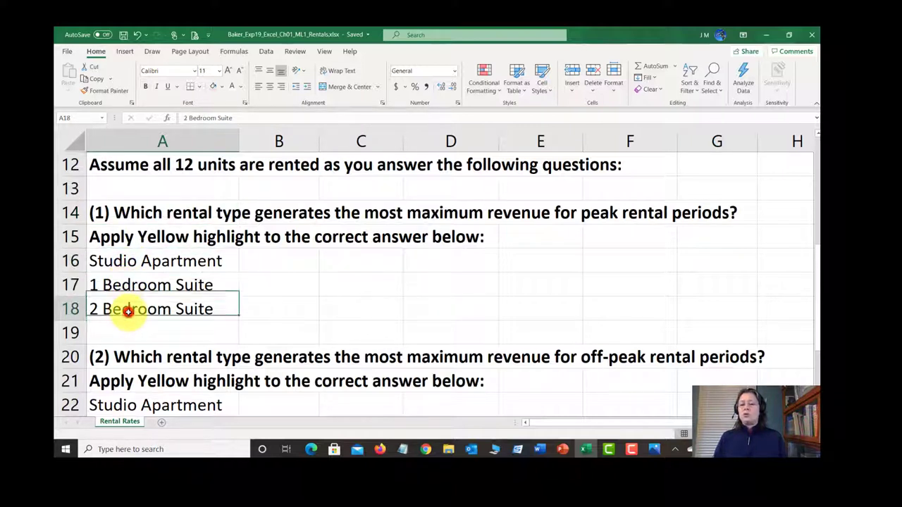
- Compare the peak rental maximum revenue of the rental types in column D of the rates table
{"action": "scroll", "coordinate": [274, 321], "scroll_direction": "up", "scroll_amount": 1}
{"action": "scroll", "coordinate": [273, 320], "scroll_direction": "up", "scroll_amount": 3}
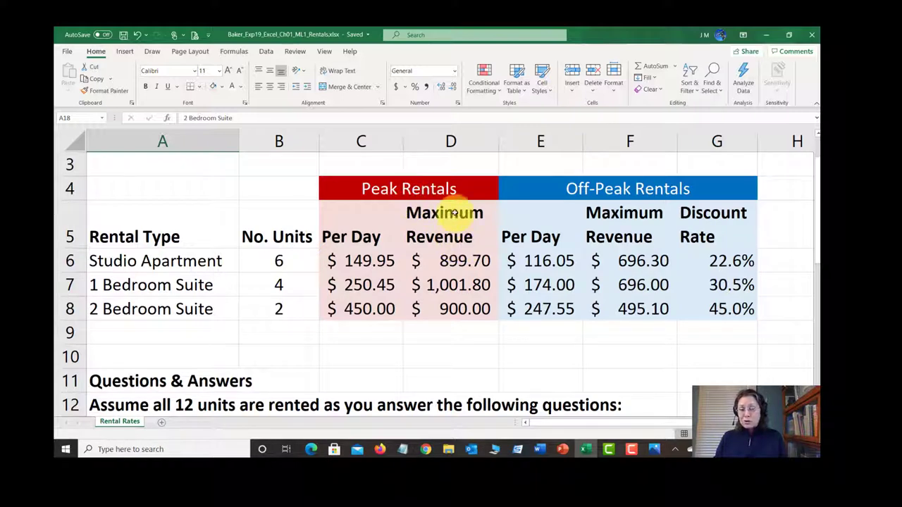
{"action": "left_click", "coordinate": [455, 224]}
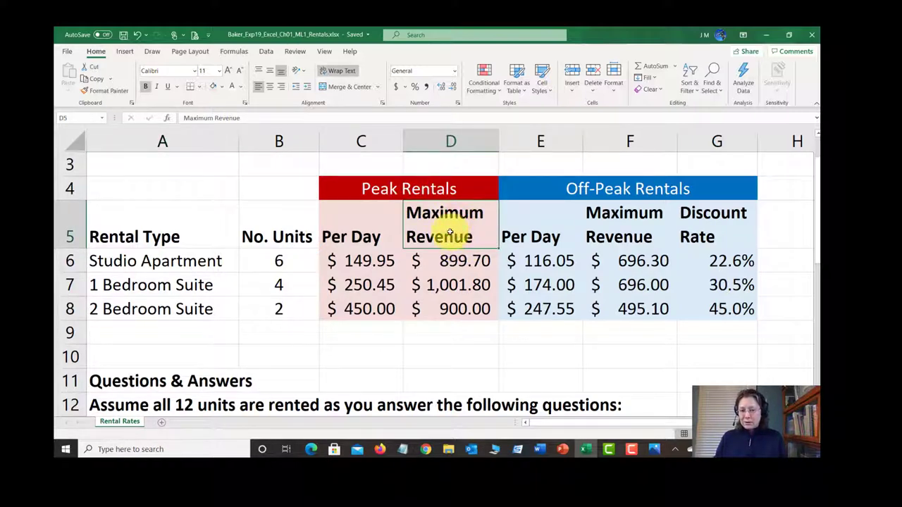
{"action": "left_click", "coordinate": [461, 260]}
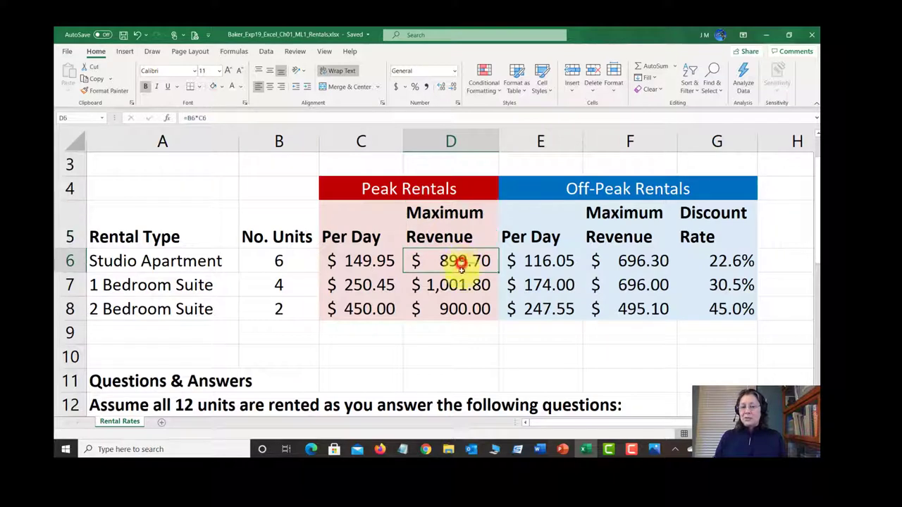
{"action": "left_click", "coordinate": [465, 286]}
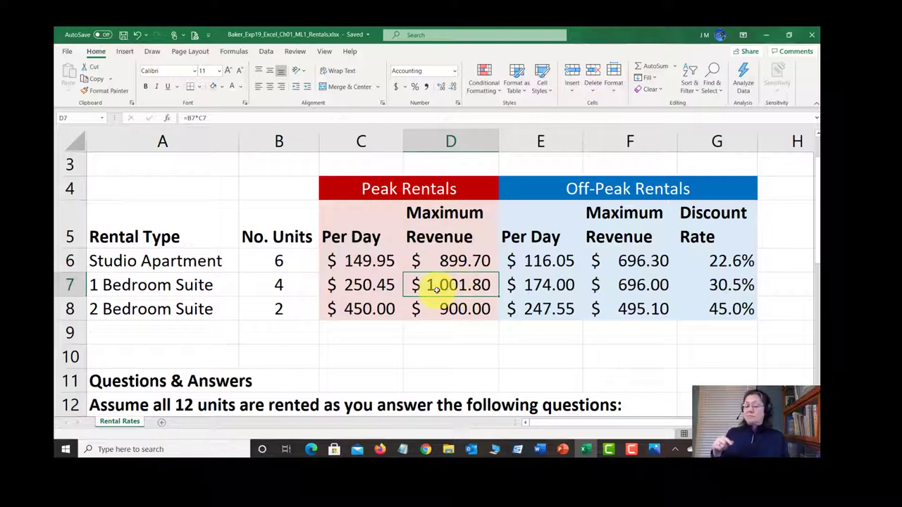
- Highlight the 1 Bedroom Suite answer in cell A17 with a standard Yellow fill, and save the workbook
{"action": "scroll", "coordinate": [436, 290], "scroll_direction": "down", "scroll_amount": 1}
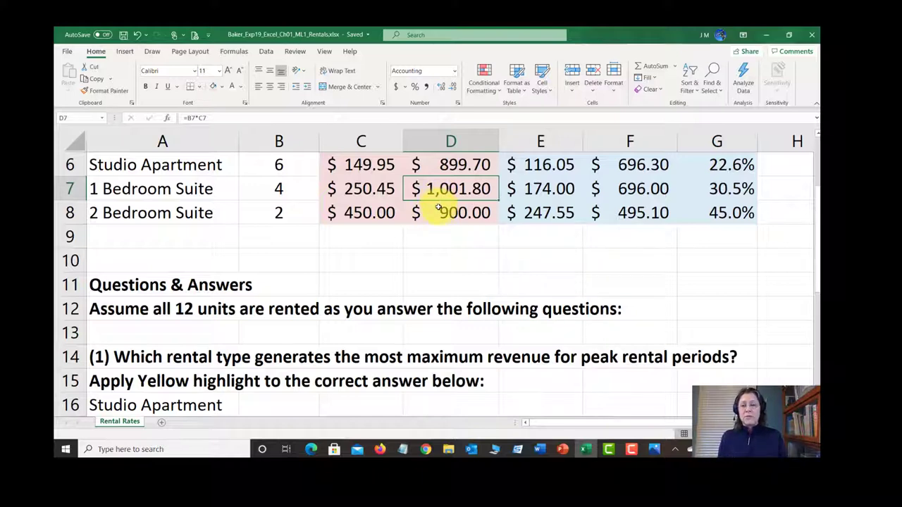
{"action": "scroll", "coordinate": [436, 211], "scroll_direction": "down", "scroll_amount": 3}
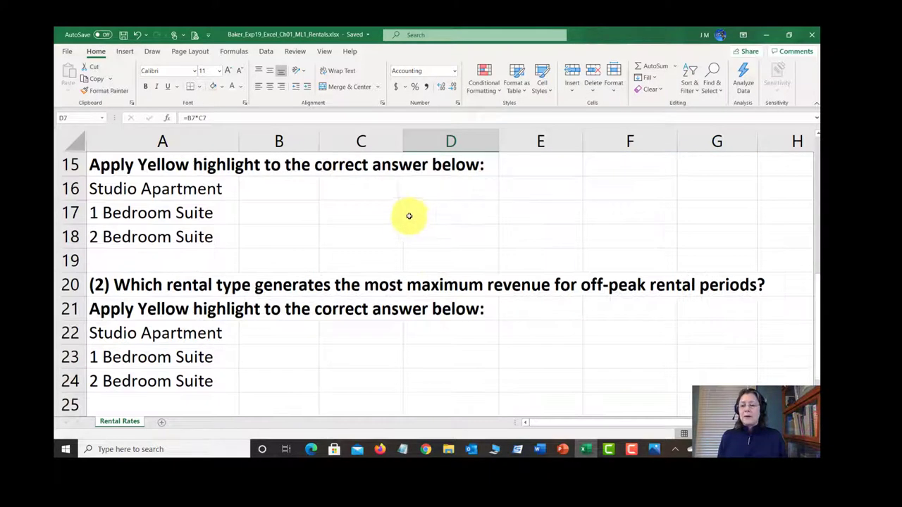
{"action": "scroll", "coordinate": [407, 215], "scroll_direction": "up", "scroll_amount": 1}
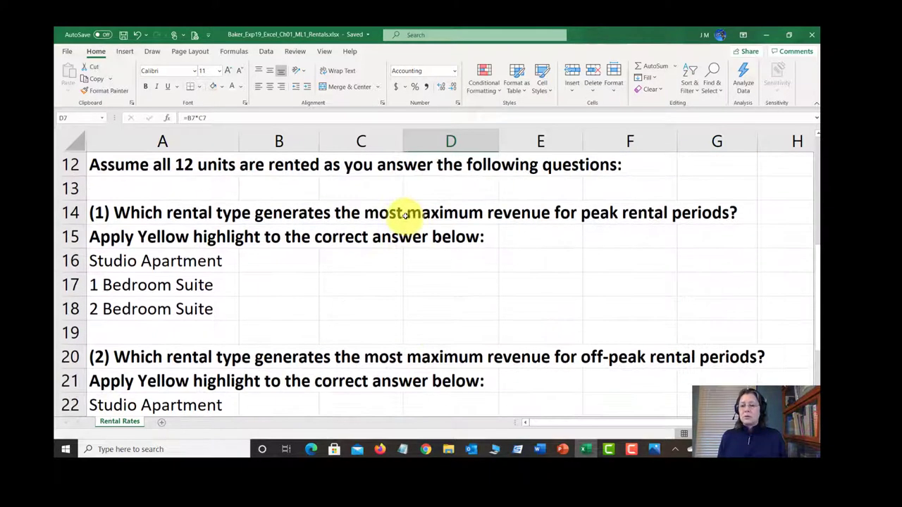
{"action": "left_click", "coordinate": [128, 287]}
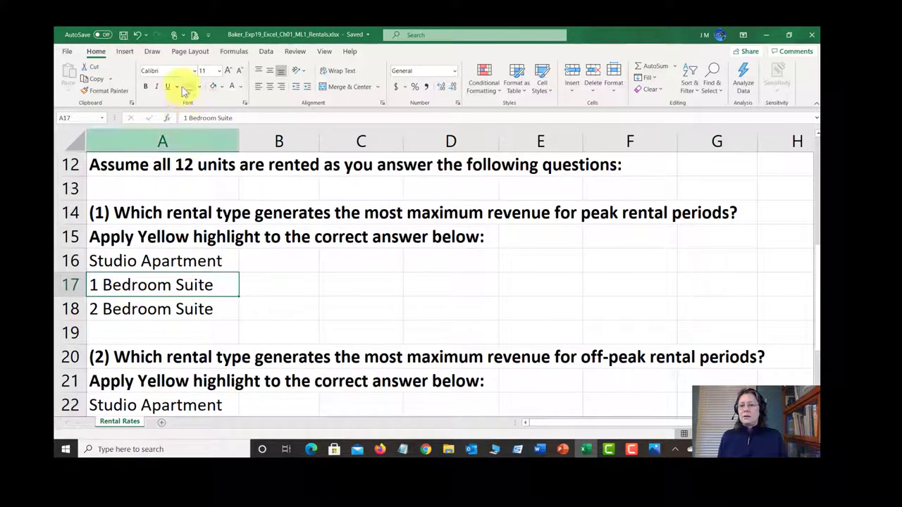
{"action": "left_click", "coordinate": [222, 88]}
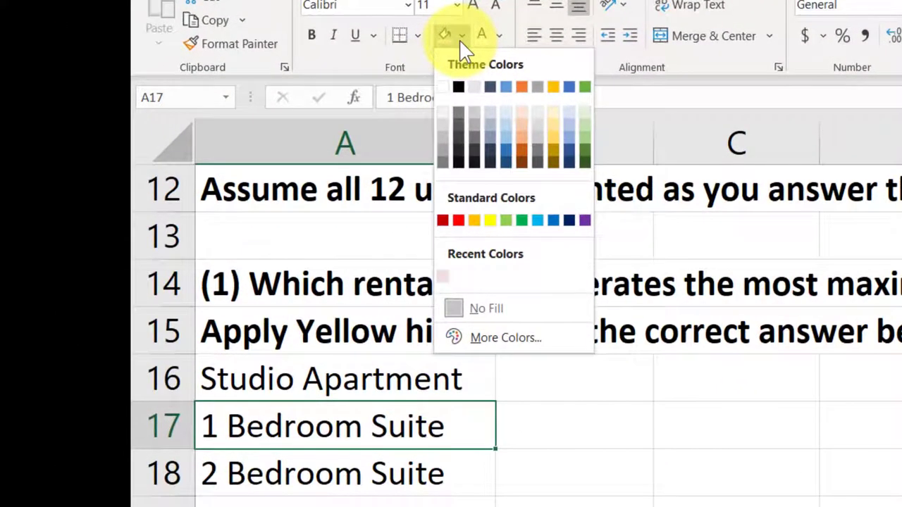
{"action": "left_click", "coordinate": [497, 228]}
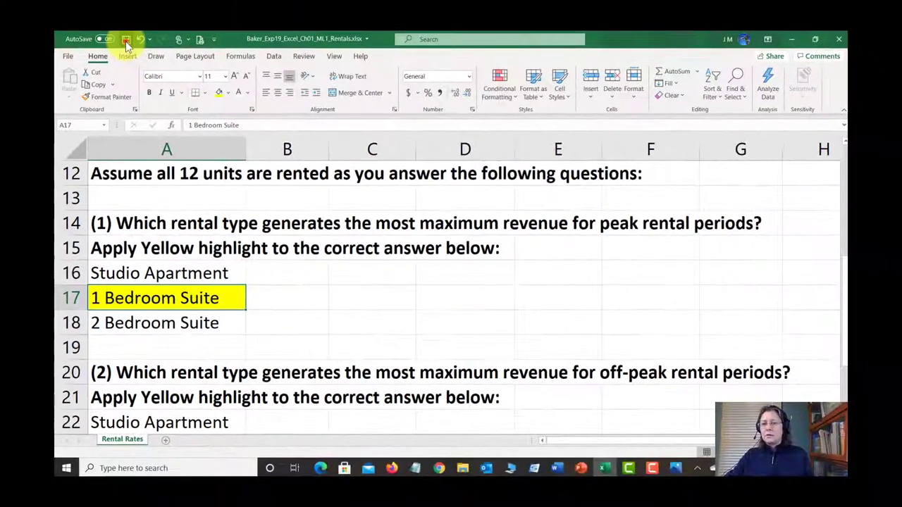
{"action": "left_click", "coordinate": [126, 38]}
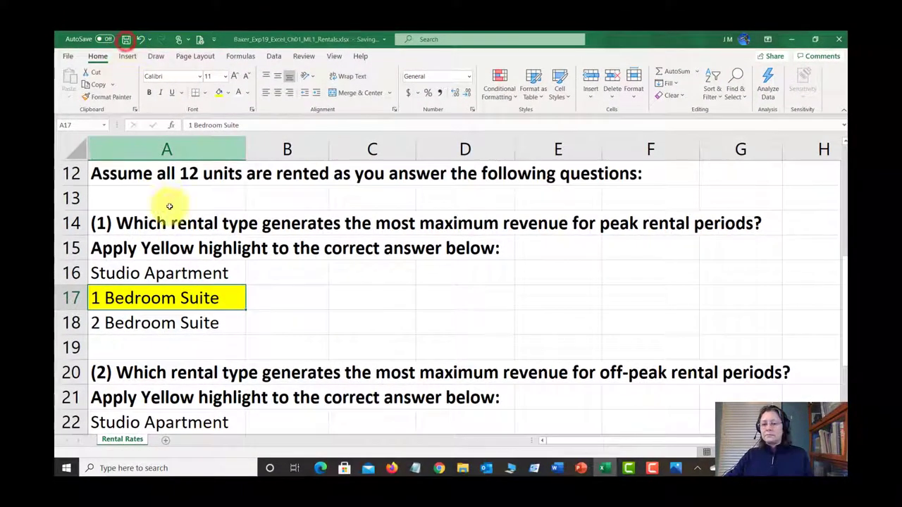
{"action": "scroll", "coordinate": [181, 288], "scroll_direction": "down", "scroll_amount": 2}
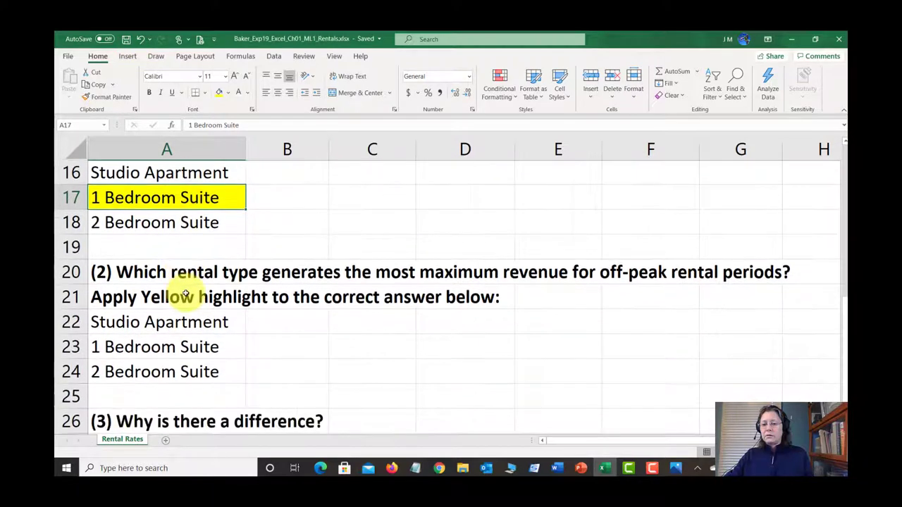
- Read question 2 in row 20 and compare the rental types' off-peak maximum revenue in column F of the rates table
{"action": "scroll", "coordinate": [185, 294], "scroll_direction": "down", "scroll_amount": 1}
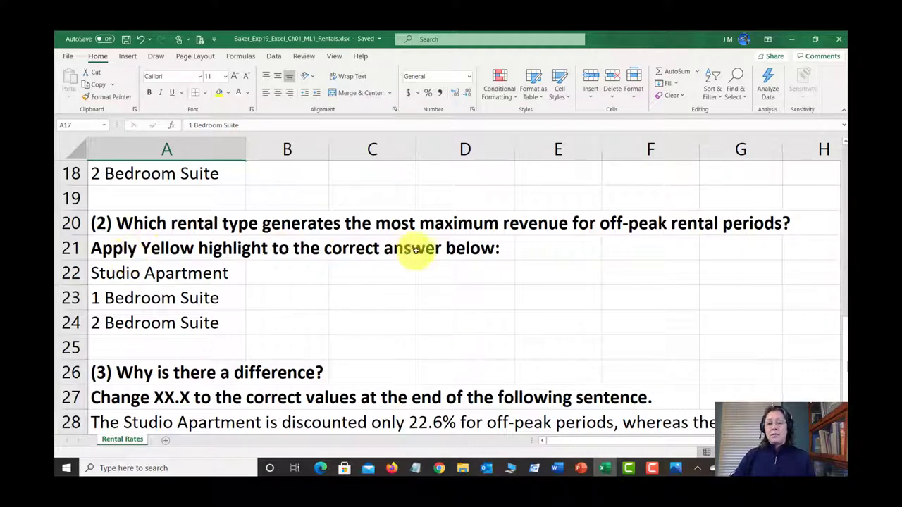
{"action": "scroll", "coordinate": [233, 295], "scroll_direction": "up", "scroll_amount": 5}
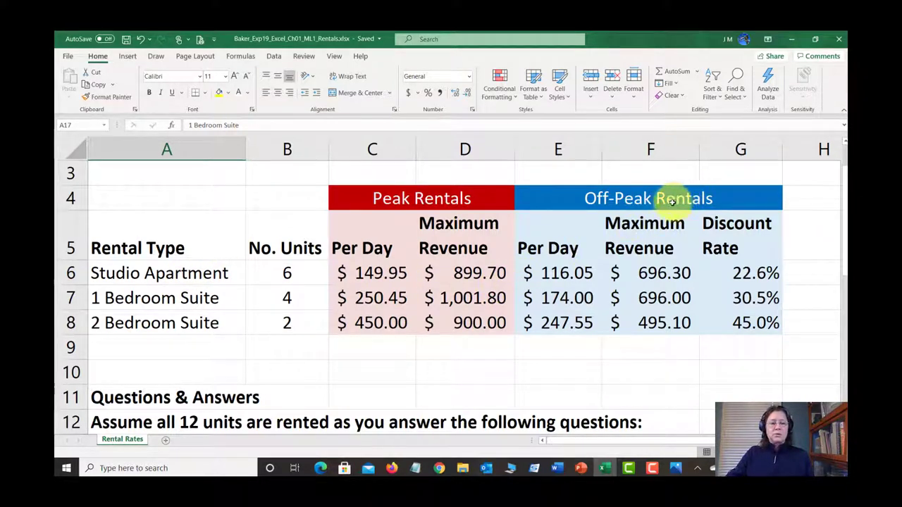
{"action": "left_click", "coordinate": [654, 243]}
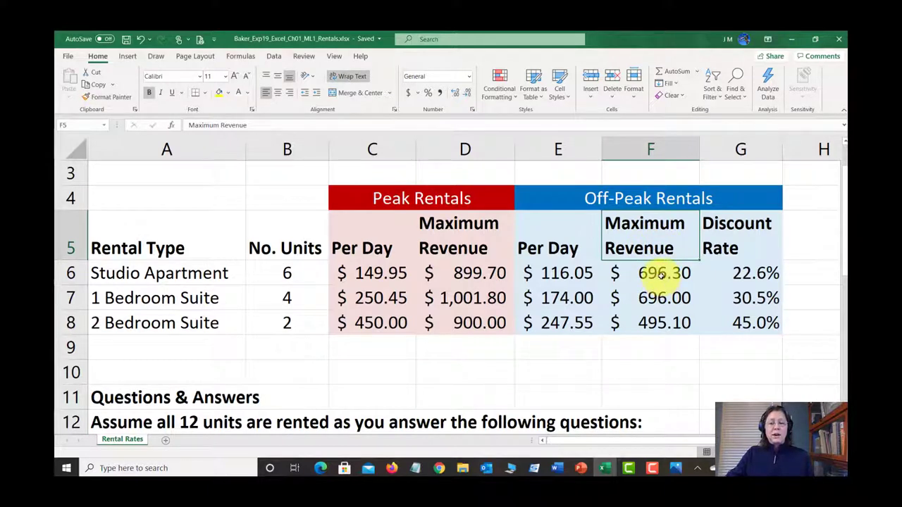
{"action": "left_click", "coordinate": [662, 274]}
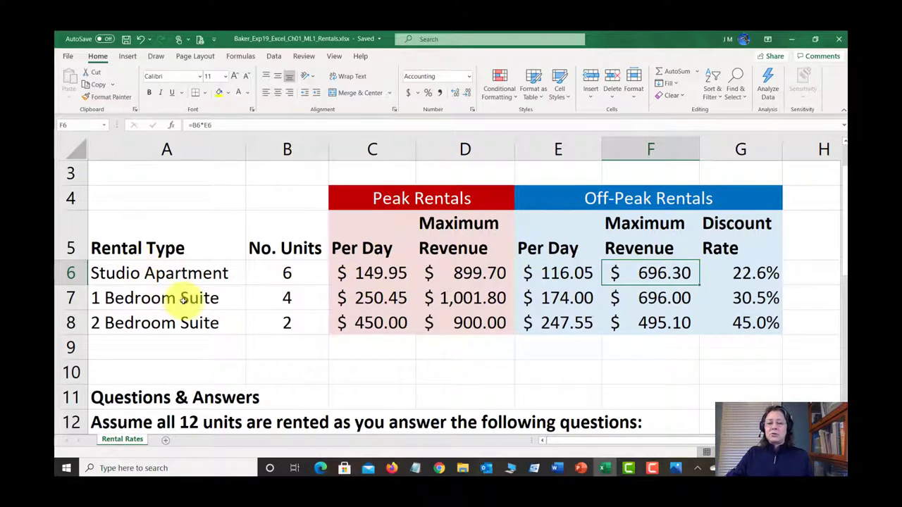
- Highlight the Studio Apartment answer to question 2 in cell A22 with a Yellow fill
{"action": "scroll", "coordinate": [189, 303], "scroll_direction": "down", "scroll_amount": 2}
{"action": "scroll", "coordinate": [189, 302], "scroll_direction": "down", "scroll_amount": 3}
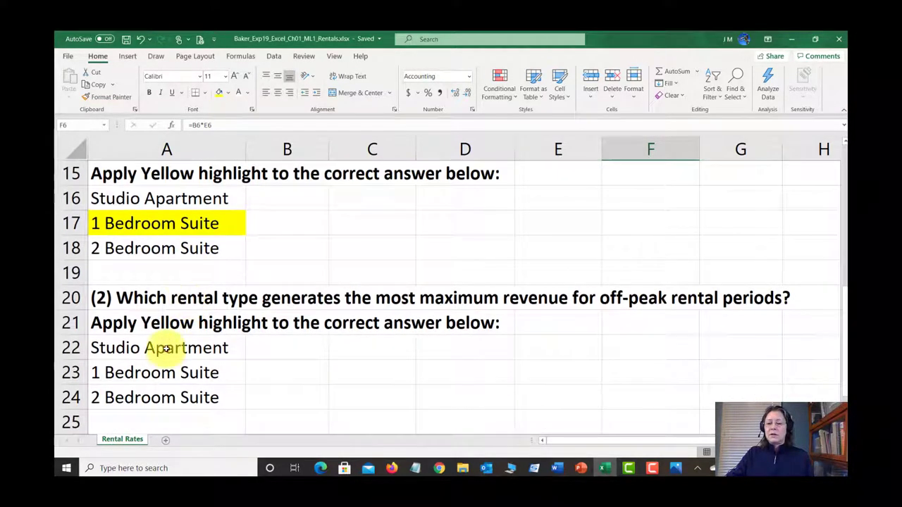
{"action": "left_click", "coordinate": [165, 348]}
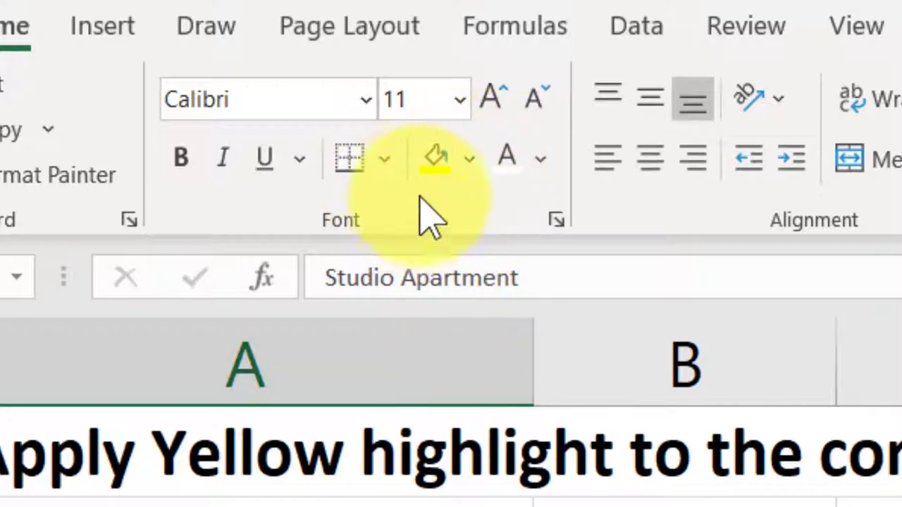
{"action": "left_click", "coordinate": [433, 159]}
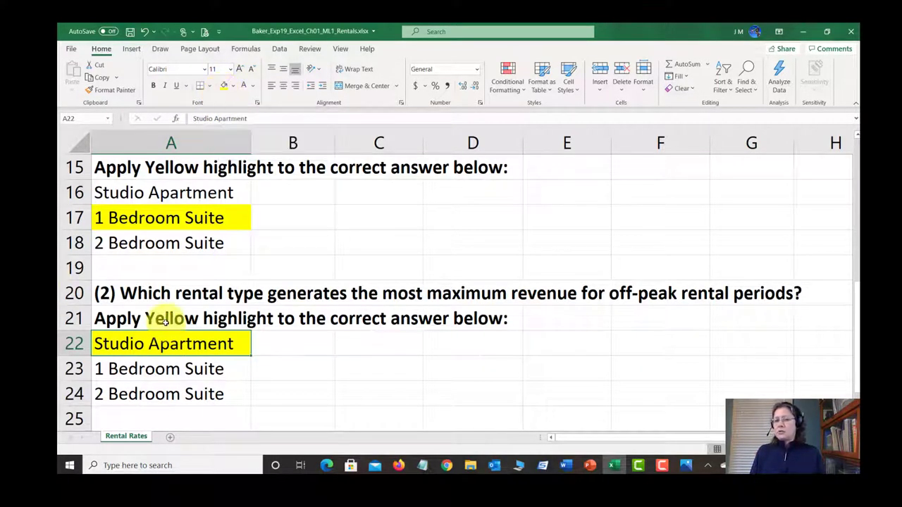
- Review question 3 in A26, its instruction in A27 and the sentence in A28 against the highlighted answers to questions 1 and 2
{"action": "scroll", "coordinate": [162, 323], "scroll_direction": "down", "scroll_amount": 1}
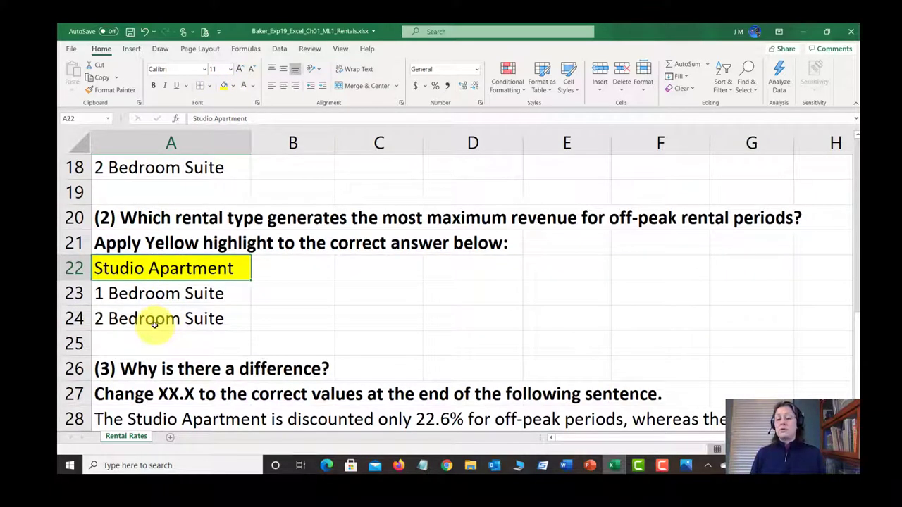
{"action": "scroll", "coordinate": [154, 326], "scroll_direction": "down", "scroll_amount": 2}
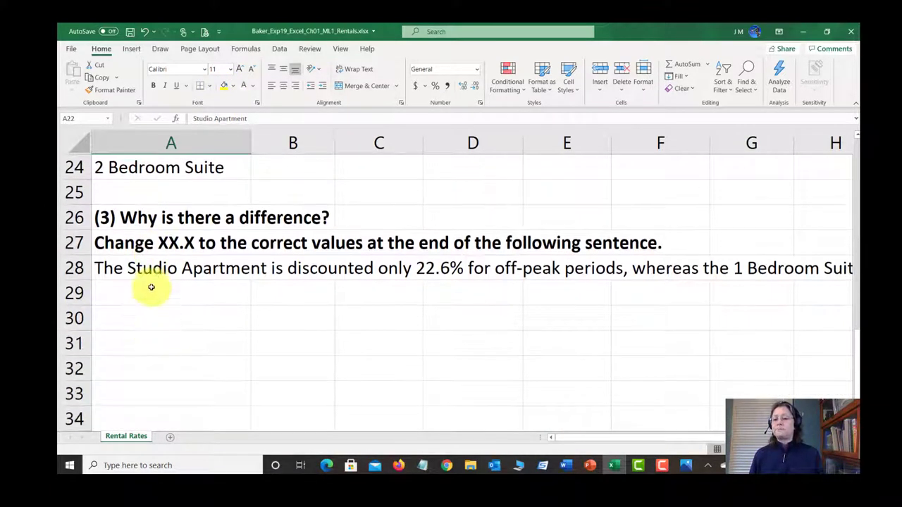
{"action": "left_click", "coordinate": [166, 219]}
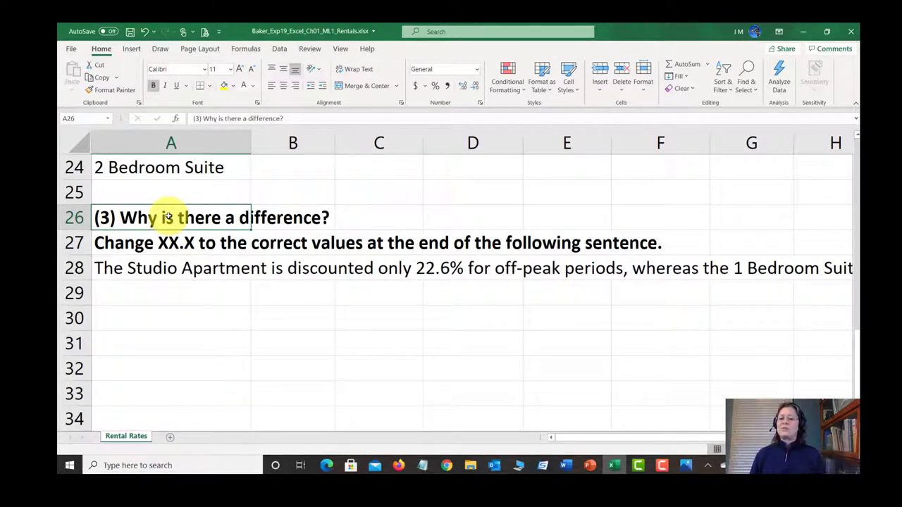
{"action": "scroll", "coordinate": [169, 219], "scroll_direction": "up", "scroll_amount": 3}
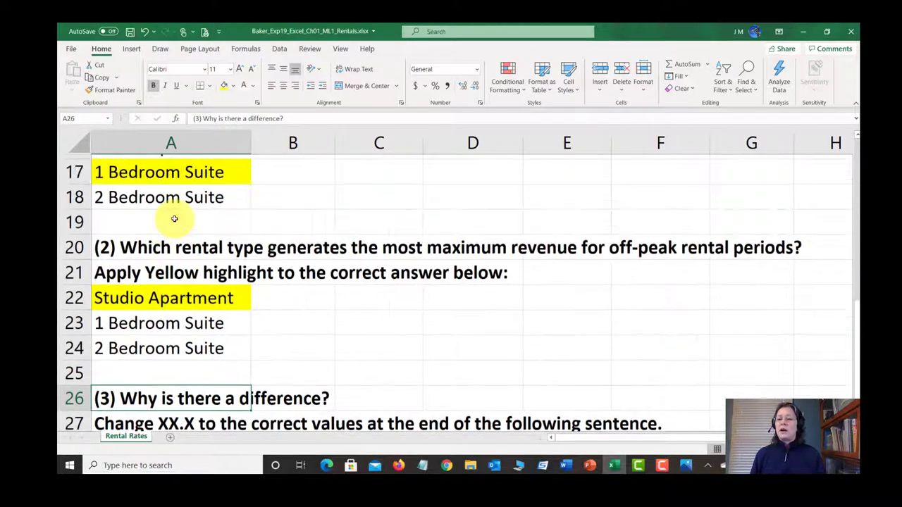
{"action": "scroll", "coordinate": [174, 219], "scroll_direction": "up", "scroll_amount": 1}
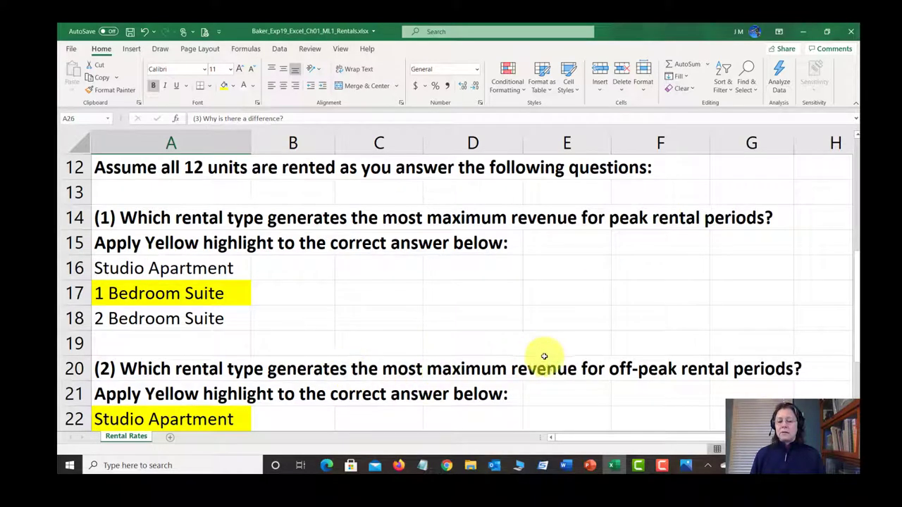
{"action": "scroll", "coordinate": [599, 367], "scroll_direction": "down", "scroll_amount": 2}
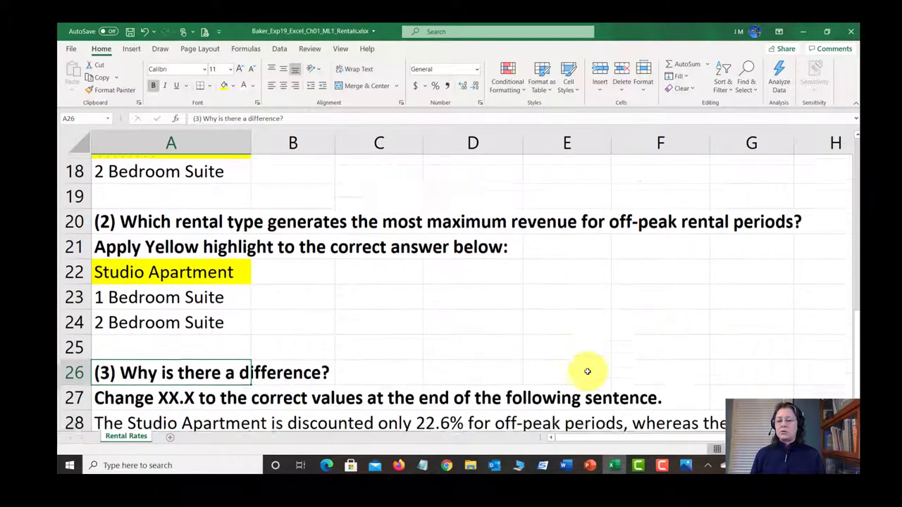
{"action": "scroll", "coordinate": [587, 371], "scroll_direction": "down", "scroll_amount": 1}
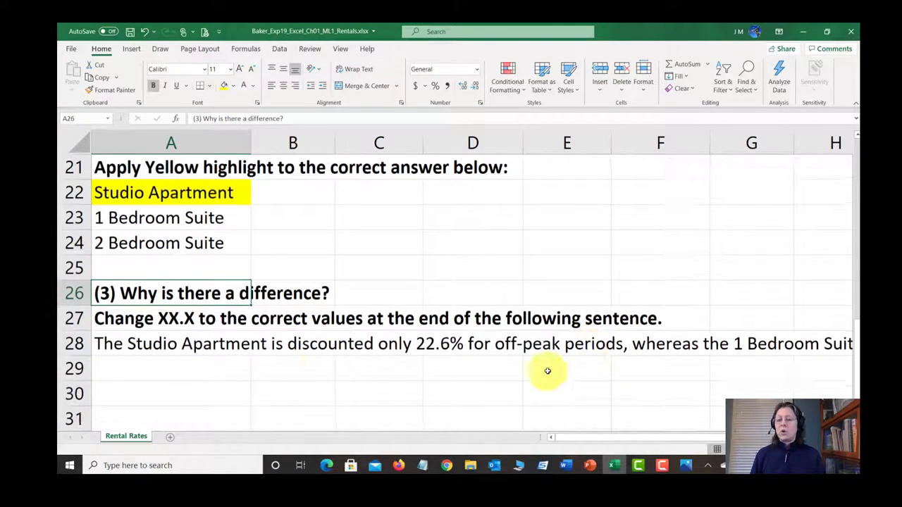
{"action": "left_click", "coordinate": [130, 319]}
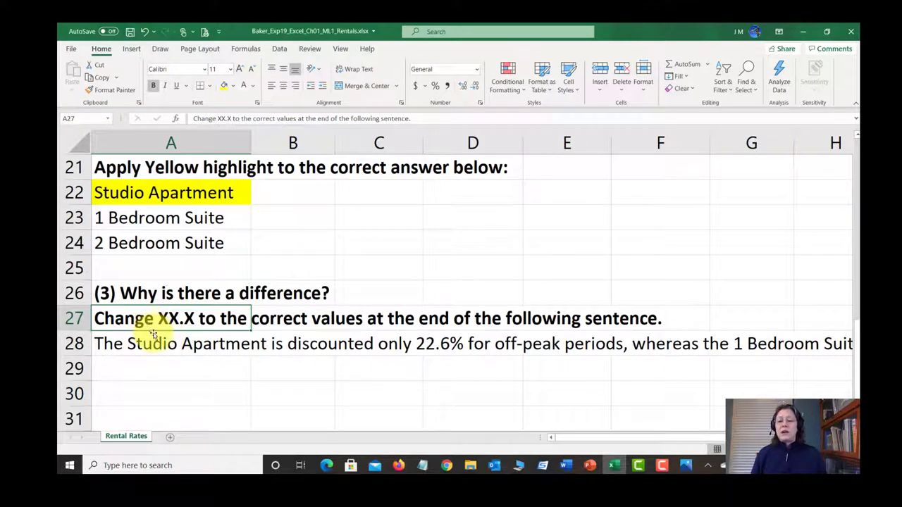
{"action": "scroll", "coordinate": [154, 333], "scroll_direction": "down", "scroll_amount": 1}
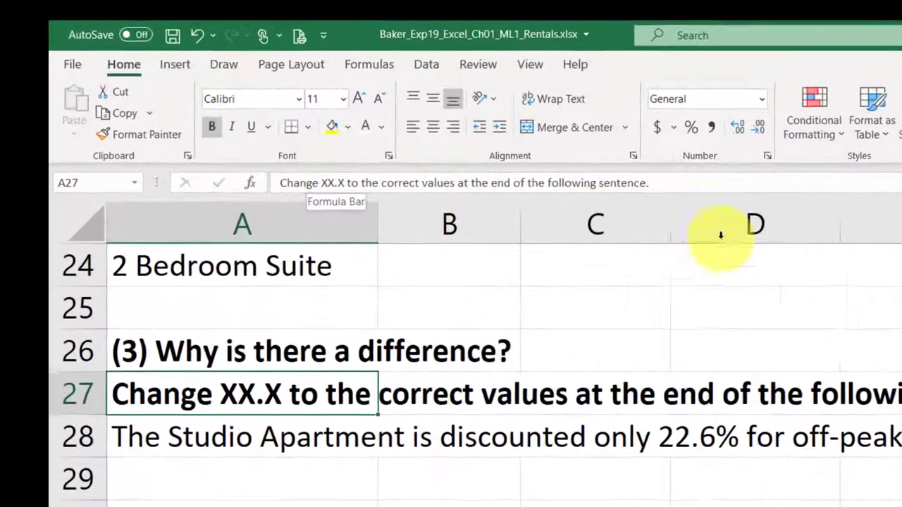
- Check cells F27, E27 and A27 to find which one stores the instruction text in row 27
{"action": "key", "text": "Right"}
{"action": "key", "text": "Right"}
{"action": "key", "text": "Right"}
{"action": "key", "text": "Right"}
{"action": "key", "text": "Right"}
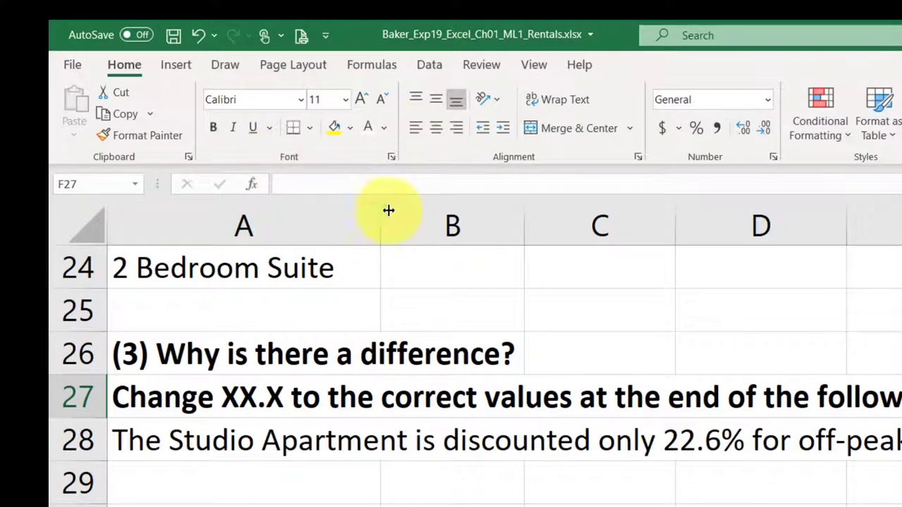
{"action": "left_click", "coordinate": [893, 394]}
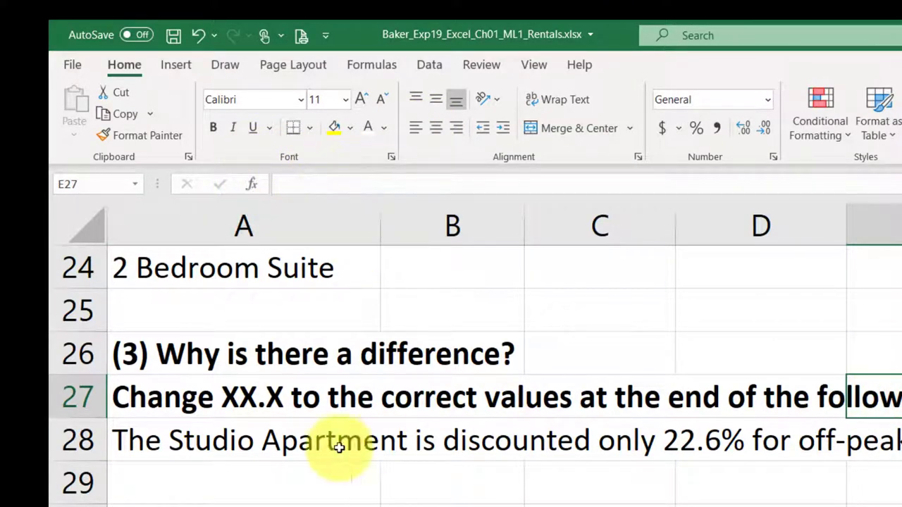
{"action": "left_click", "coordinate": [243, 398]}
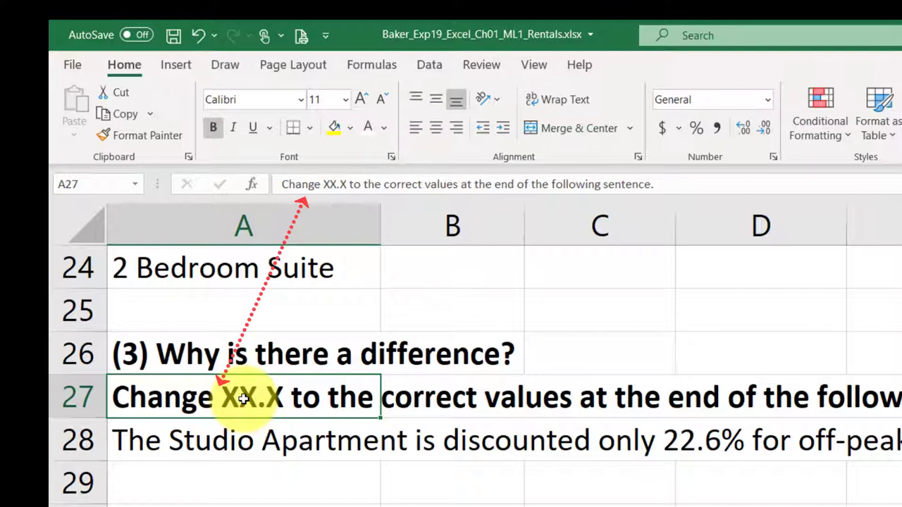
- Open the instruction in cell A27 for in-cell editing, leave it without changes and reselect the cell
{"action": "double_click", "coordinate": [243, 398]}
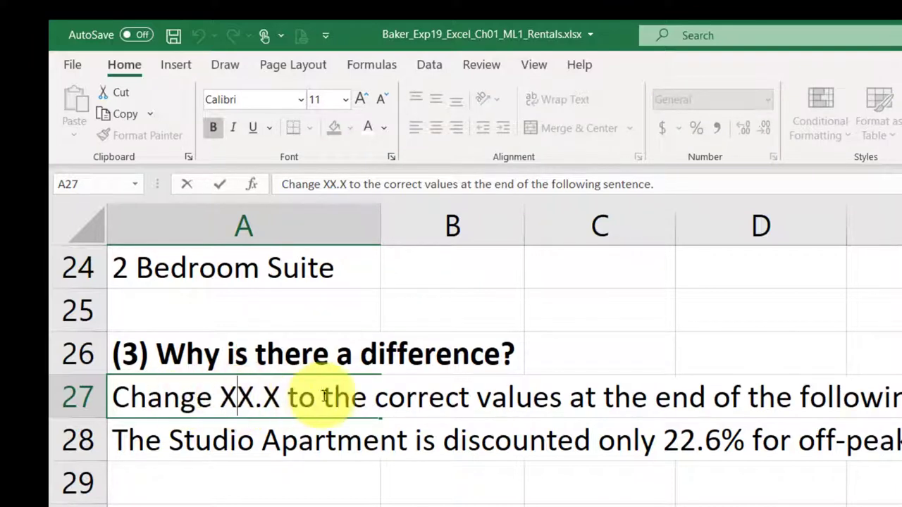
{"action": "left_click", "coordinate": [217, 468]}
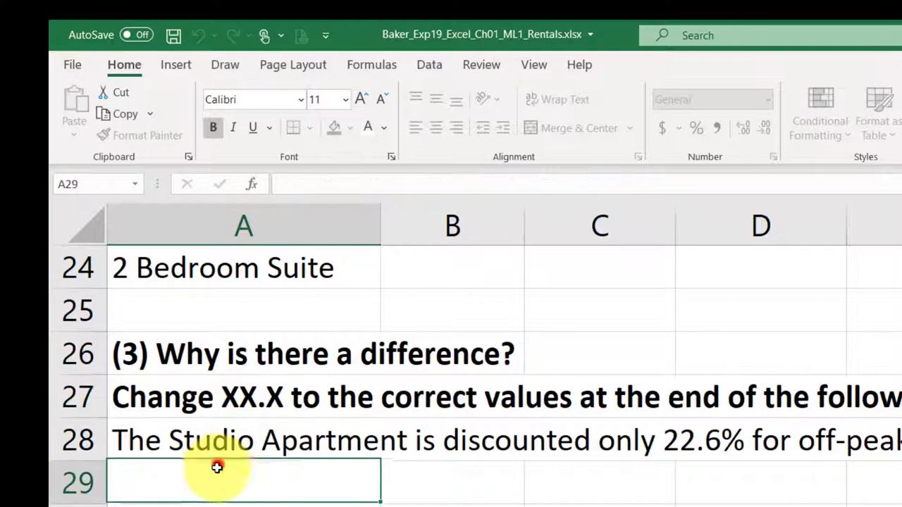
{"action": "left_click", "coordinate": [236, 394]}
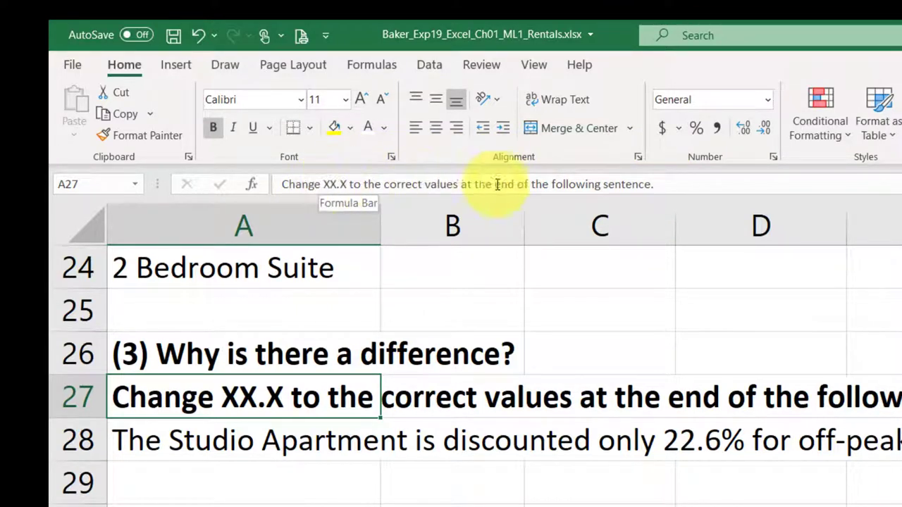
- Open the A27 instruction for editing in the formula bar and move the insertion point back through its last words
{"action": "left_click", "coordinate": [672, 184]}
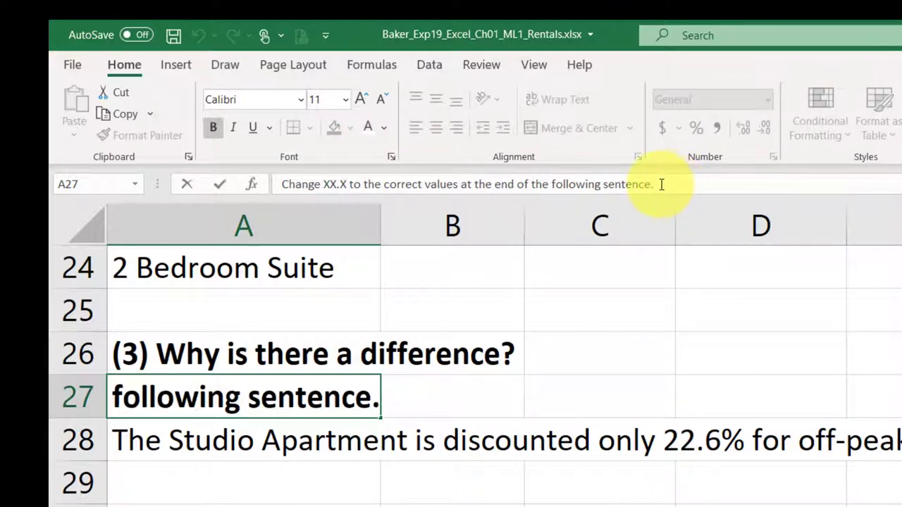
{"action": "key", "text": "Left"}
{"action": "key", "text": "Left"}
{"action": "key", "text": "Left"}
{"action": "key", "text": "Left"}
{"action": "key", "text": "Left"}
{"action": "key", "text": "Left"}
{"action": "key", "text": "Left"}
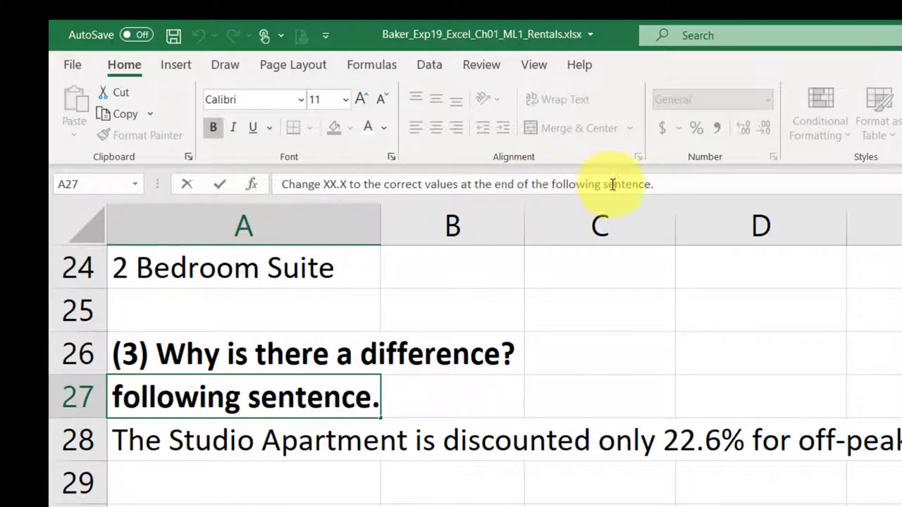
{"action": "key", "text": "ctrl+shift+Left"}
{"action": "key", "text": "ctrl+shift+Left"}
{"action": "key", "text": "Right"}
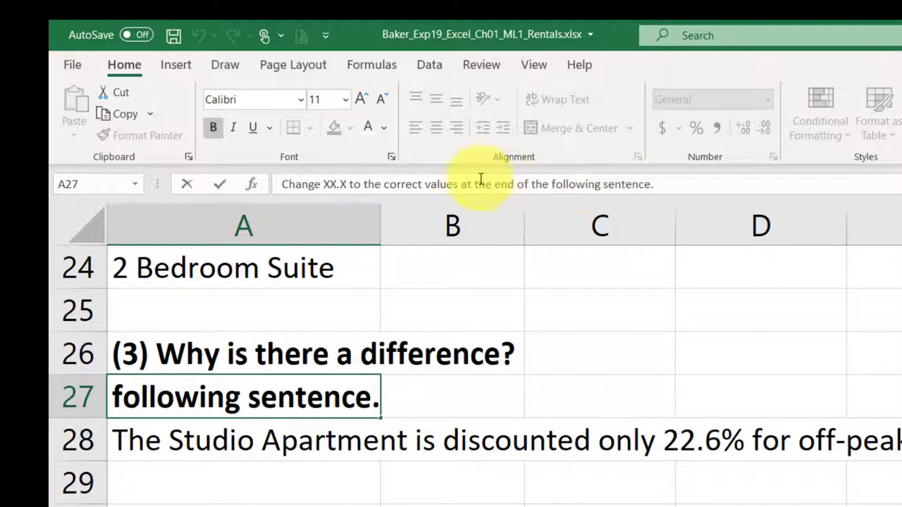
- Try replacing XX.X in the A27 instruction with a string of random digits, and cancel the edit
{"action": "left_click", "coordinate": [339, 184]}
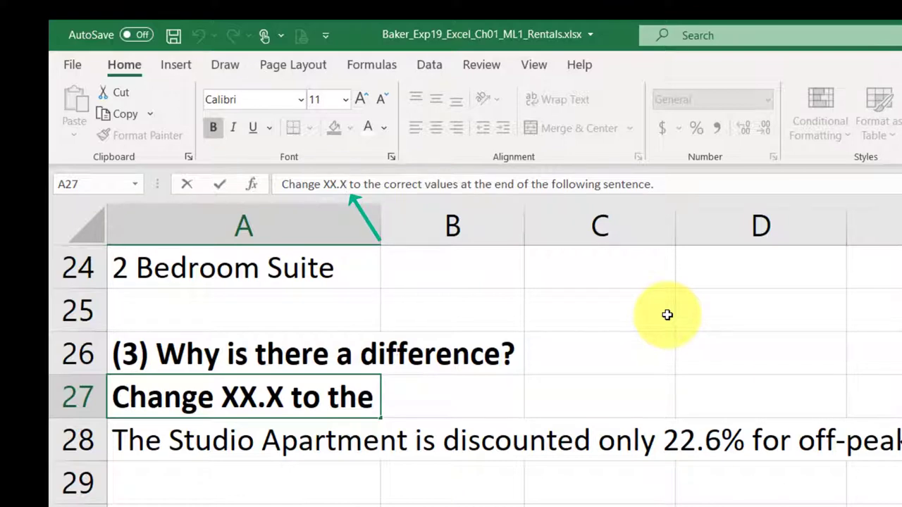
{"action": "key", "text": "BackSpace"}
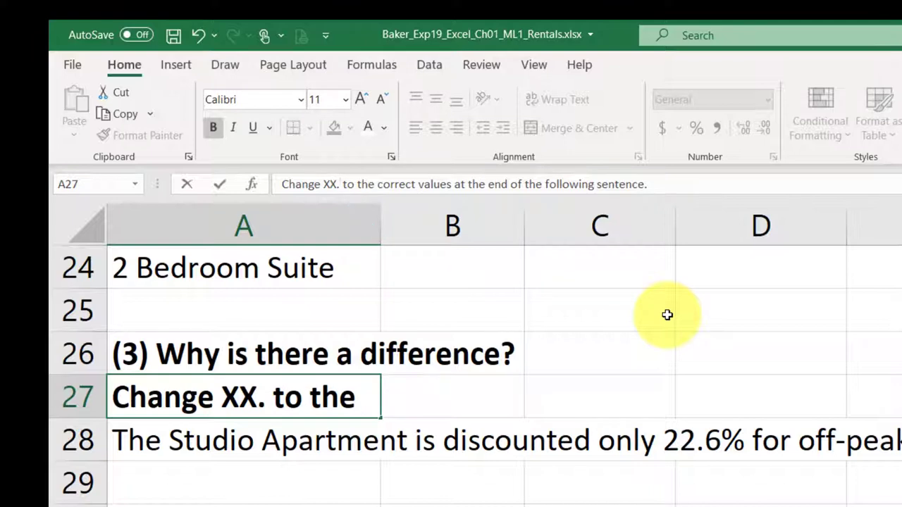
{"action": "type", "text": "3"}
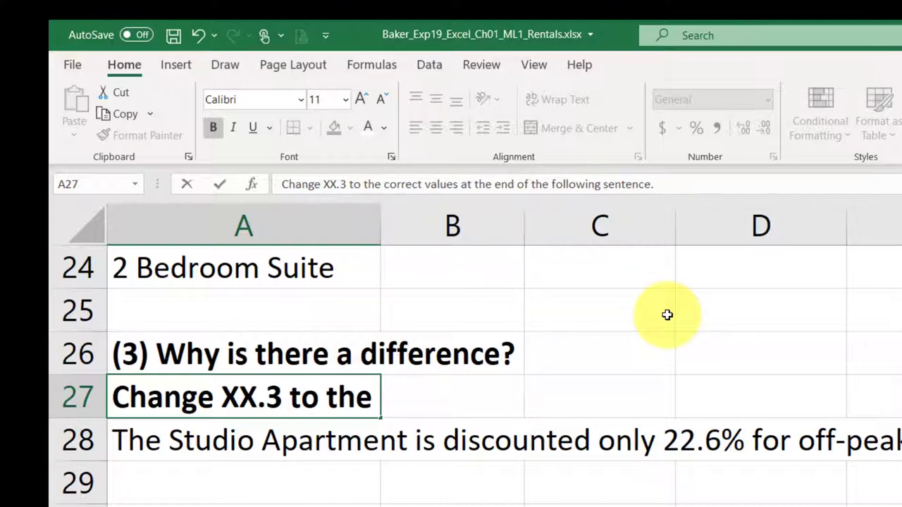
{"action": "key", "text": "BackSpace"}
{"action": "key", "text": "BackSpace"}
{"action": "key", "text": "BackSpace"}
{"action": "key", "text": "BackSpace"}
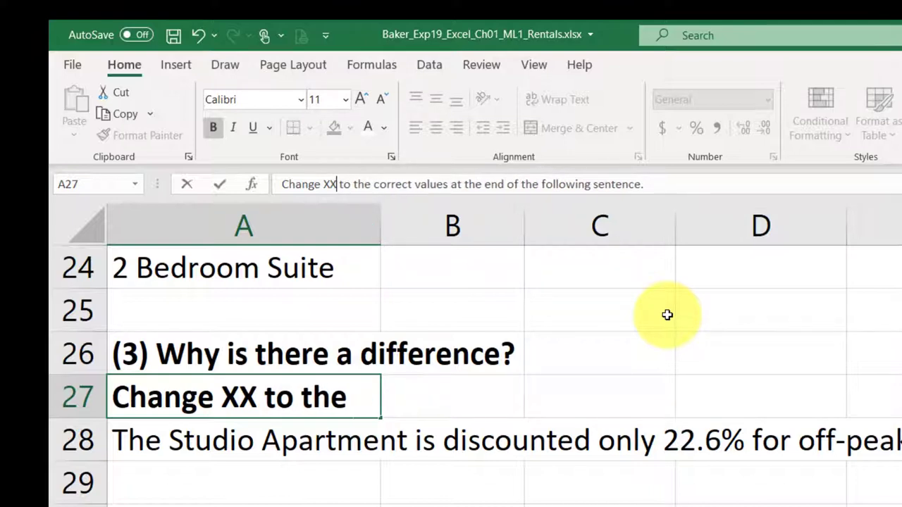
{"action": "type", "text": "1231231"}
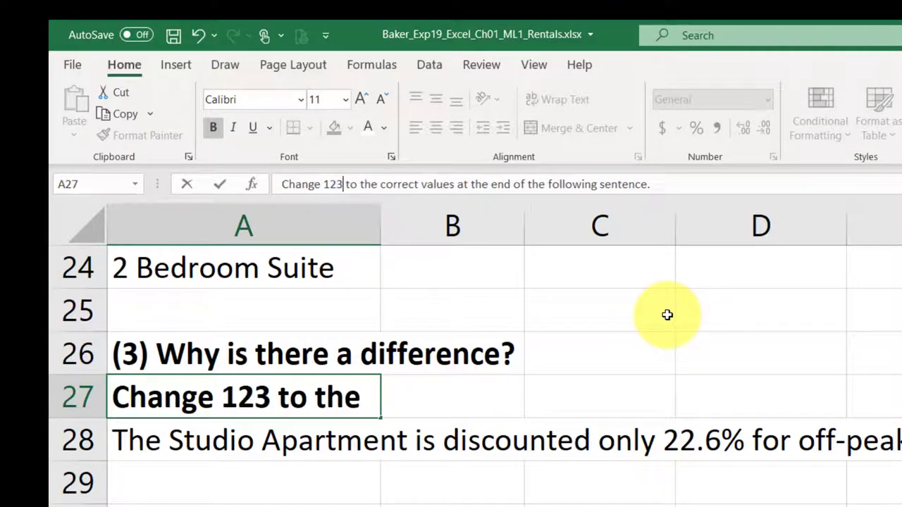
{"action": "type", "text": "23132132132132"}
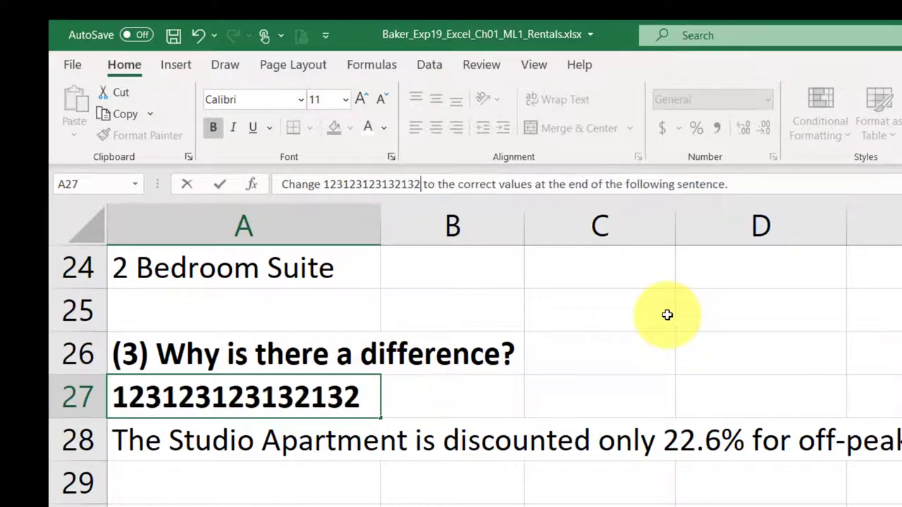
{"action": "type", "text": "123"}
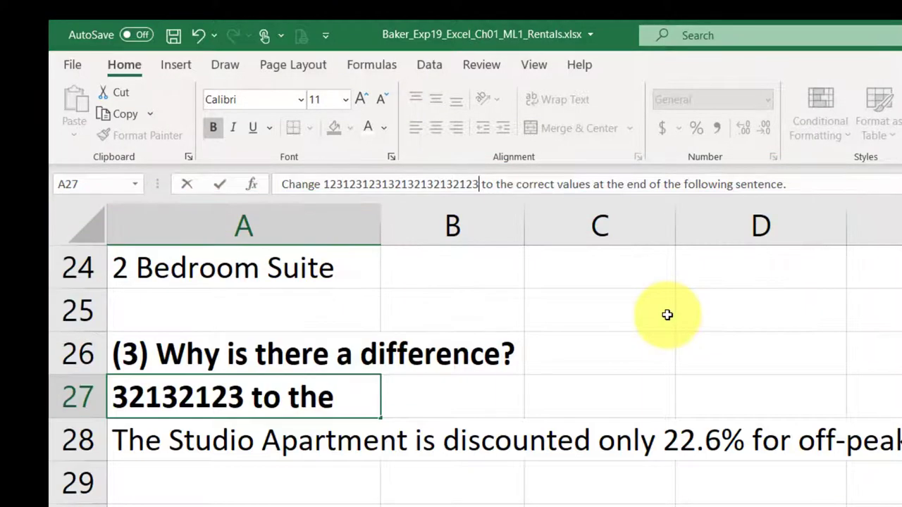
{"action": "key", "text": "Escape"}
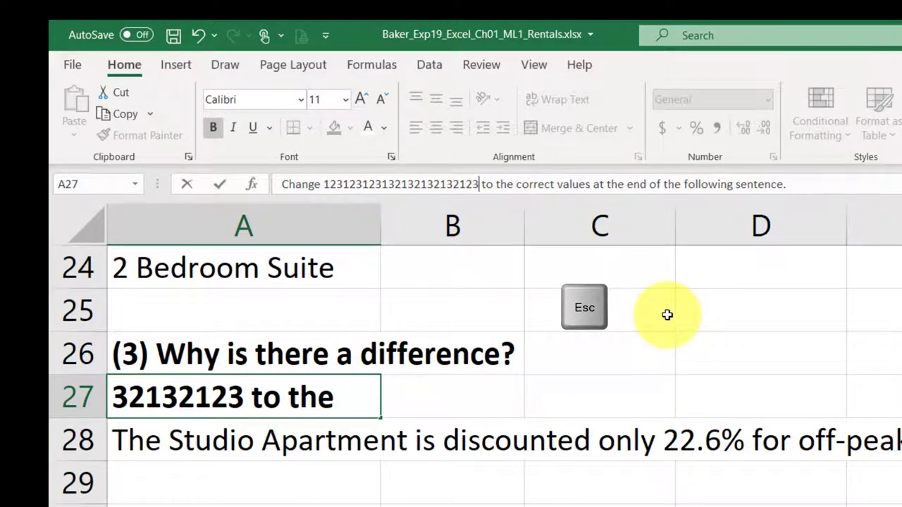
{"action": "key", "text": "Escape"}
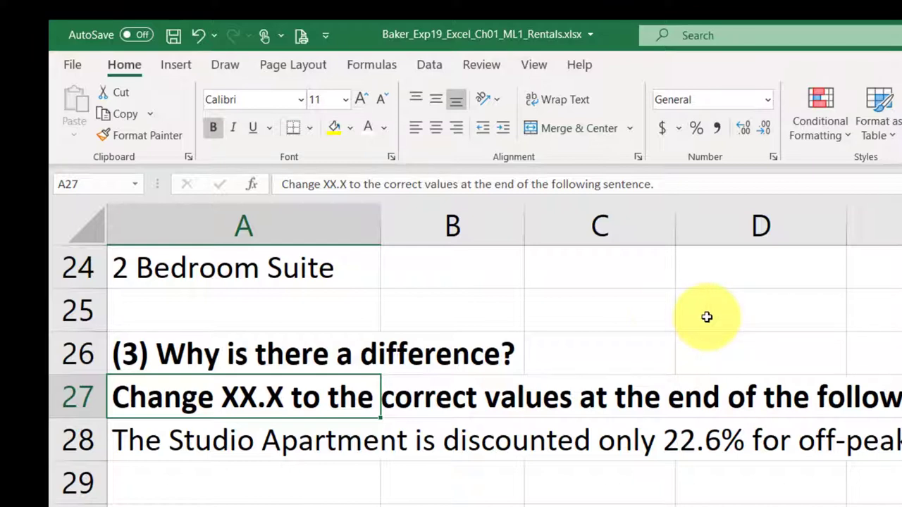
- Try overwriting the A27 instruction with a string of random letters, and cancel the edit
{"action": "type", "text": "d.fkla ldfk gja;lskdv"}
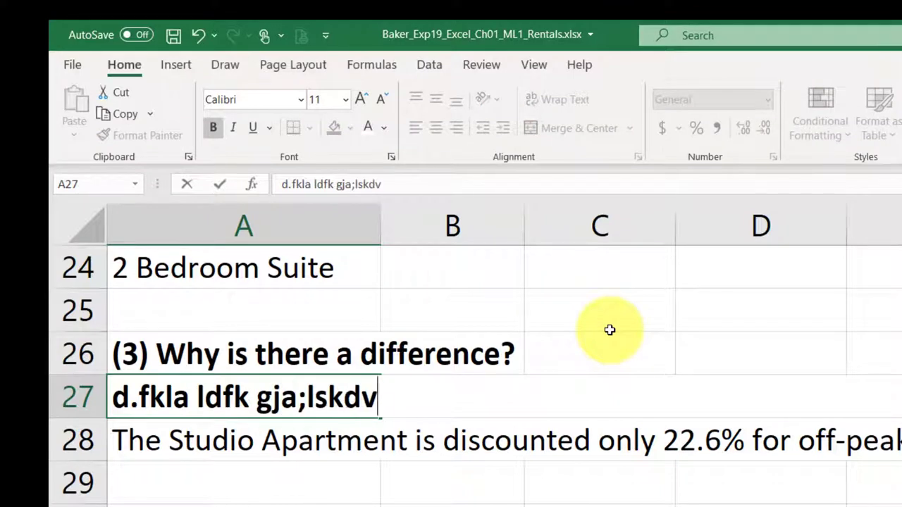
{"action": "key", "text": "Escape"}
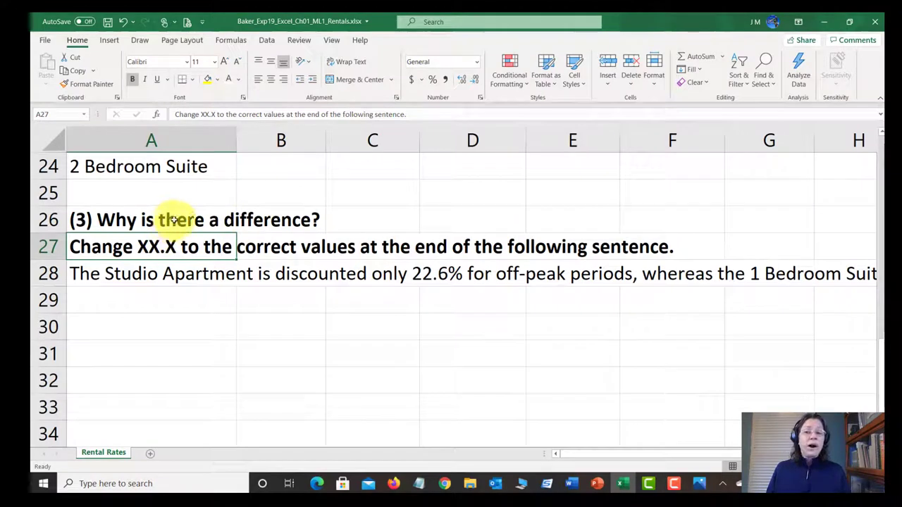
- Compare the Studio Apartment percentage in the A28 sentence with its discount rate in cell G6
{"action": "left_click", "coordinate": [114, 277]}
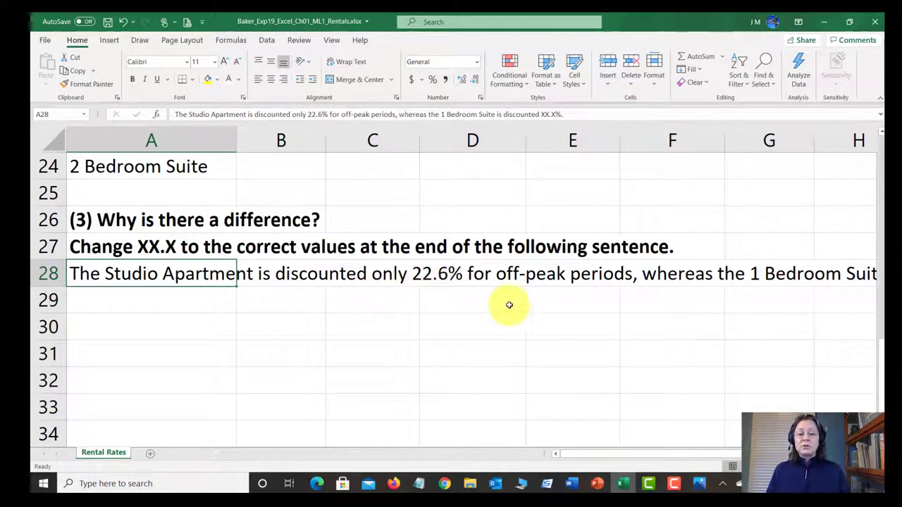
{"action": "scroll", "coordinate": [520, 282], "scroll_direction": "up", "scroll_amount": 4}
{"action": "scroll", "coordinate": [515, 287], "scroll_direction": "up", "scroll_amount": 4}
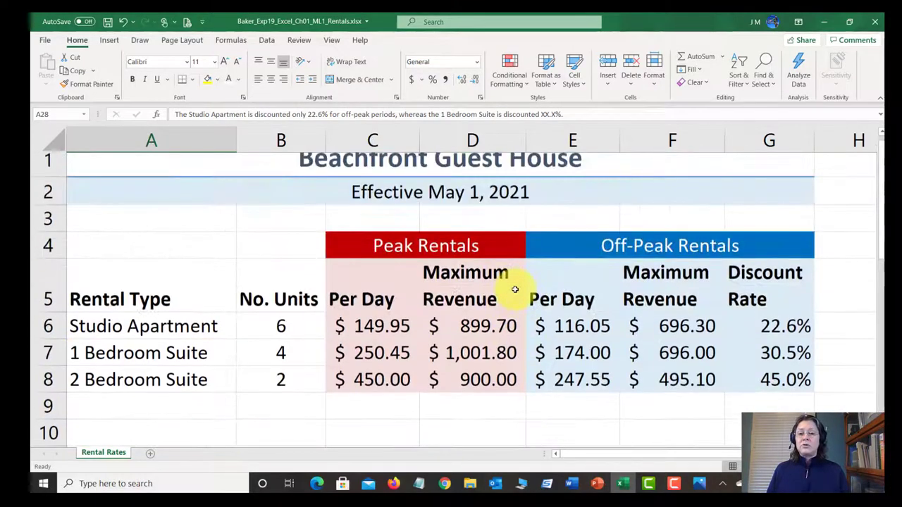
{"action": "scroll", "coordinate": [252, 257], "scroll_direction": "down", "scroll_amount": 1}
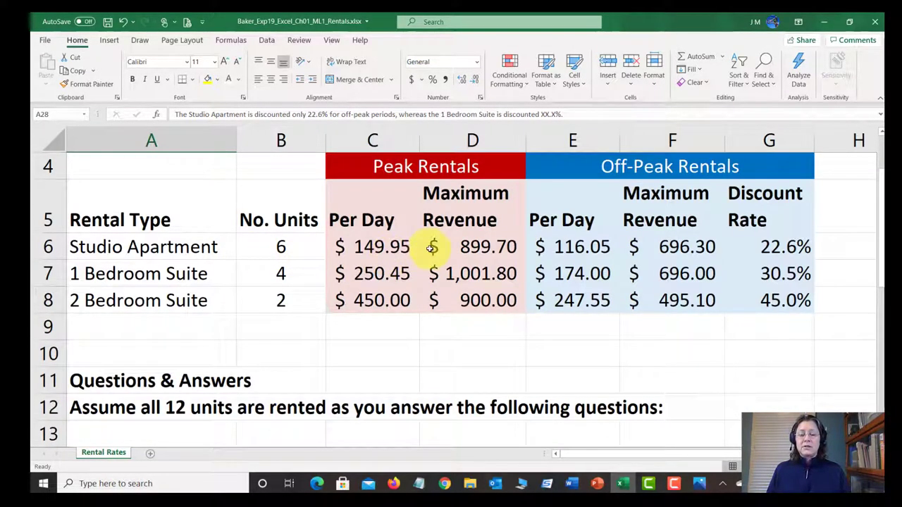
{"action": "left_click", "coordinate": [774, 254]}
{"action": "scroll", "coordinate": [488, 315], "scroll_direction": "down", "scroll_amount": 2}
{"action": "scroll", "coordinate": [490, 316], "scroll_direction": "down", "scroll_amount": 3}
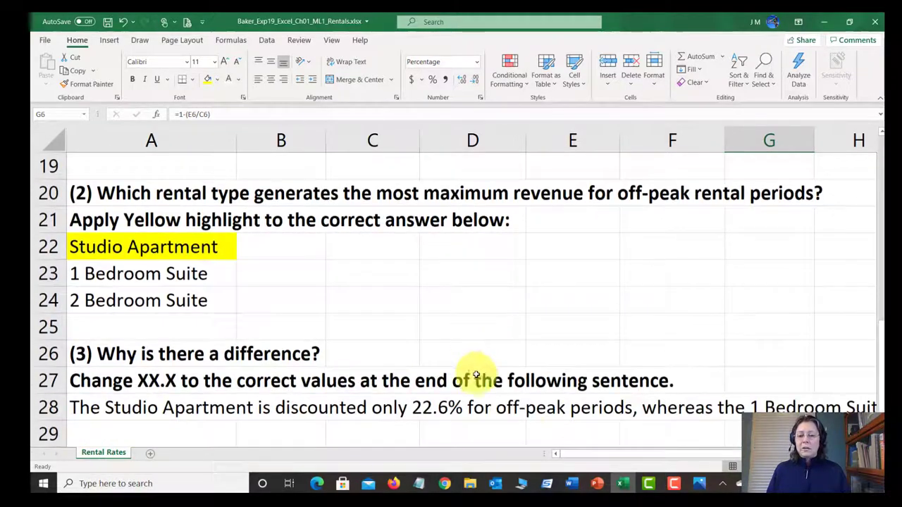
- Read the end of the A28 sentence to locate the XX.X% placeholder
{"action": "left_click_drag", "start_coordinate": [584, 453], "coordinate": [686, 448]}
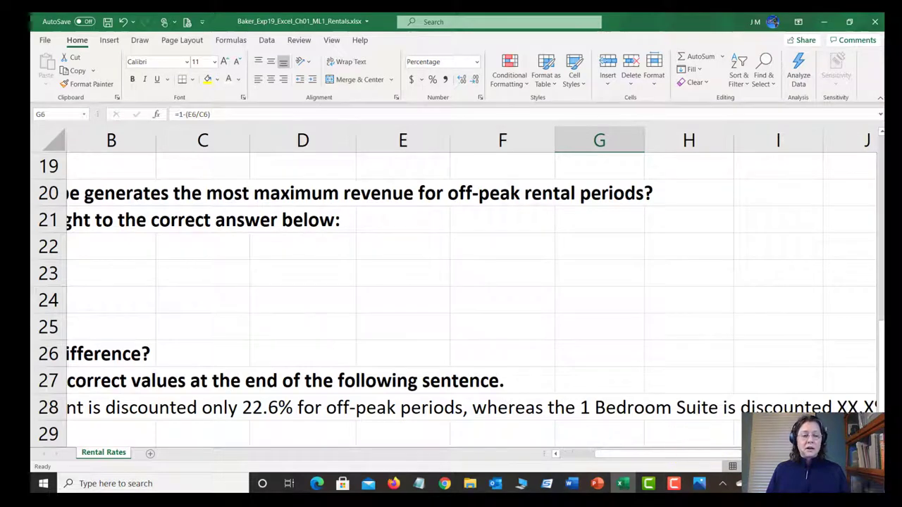
{"action": "left_click", "coordinate": [871, 454]}
{"action": "left_click", "coordinate": [871, 453]}
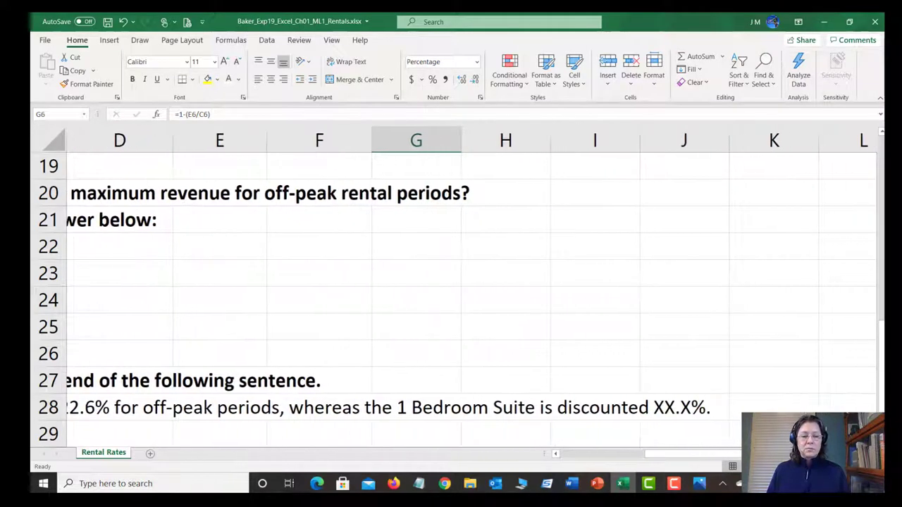
{"action": "scroll", "coordinate": [559, 398], "scroll_direction": "down", "scroll_amount": 1}
{"action": "scroll", "coordinate": [558, 398], "scroll_direction": "down", "scroll_amount": 2}
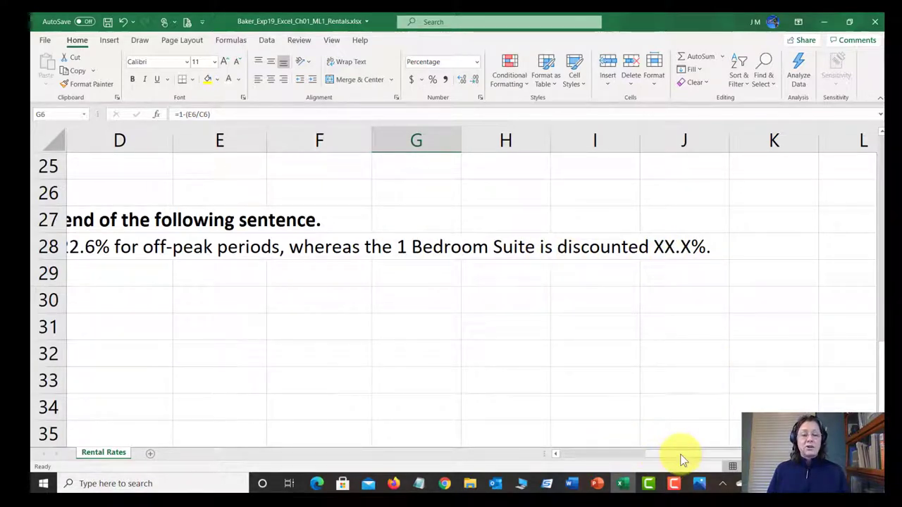
{"action": "left_click_drag", "start_coordinate": [680, 455], "coordinate": [527, 452]}
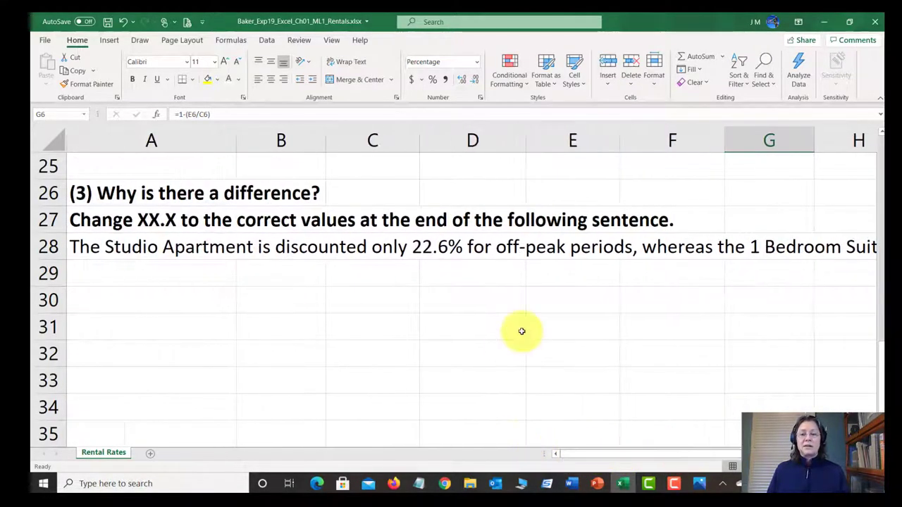
- Check the 1 Bedroom Suite discount rate in cell G7 and return to question 3
{"action": "scroll", "coordinate": [521, 331], "scroll_direction": "up", "scroll_amount": 7}
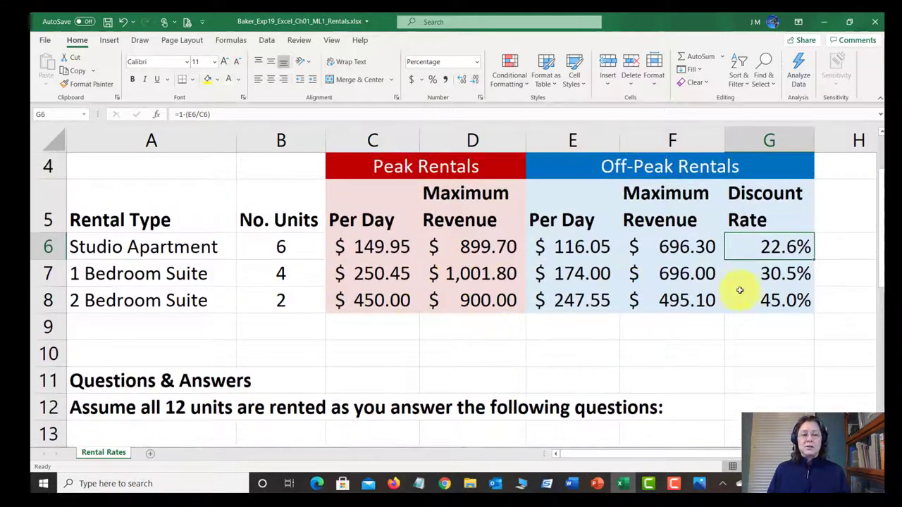
{"action": "left_click", "coordinate": [784, 277]}
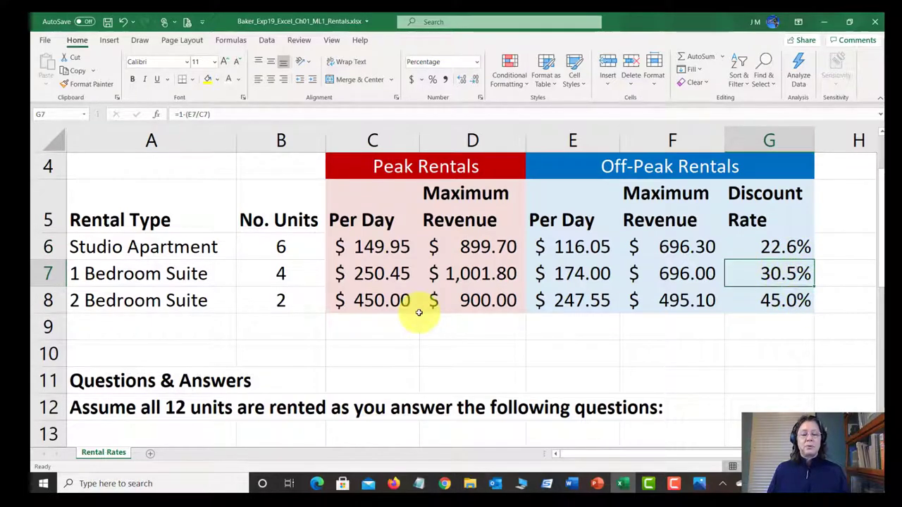
{"action": "scroll", "coordinate": [425, 315], "scroll_direction": "down", "scroll_amount": 1}
{"action": "scroll", "coordinate": [425, 316], "scroll_direction": "down", "scroll_amount": 5}
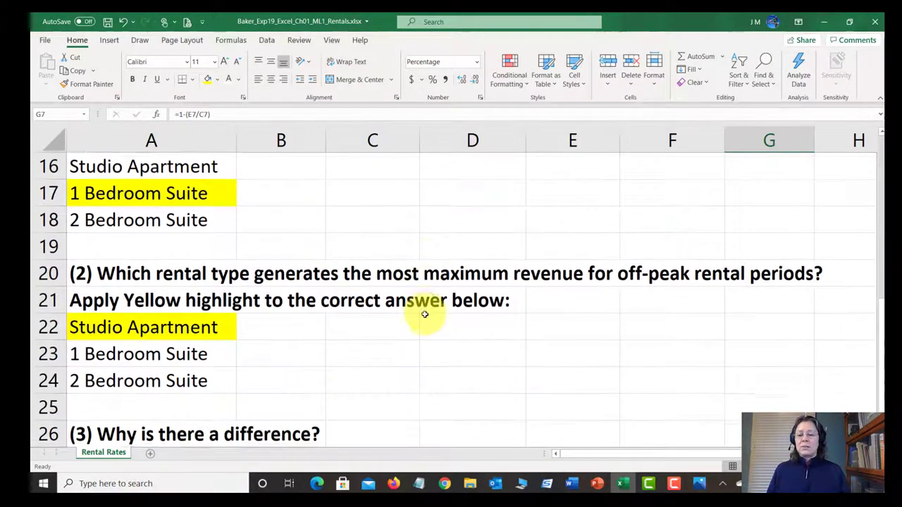
{"action": "scroll", "coordinate": [423, 314], "scroll_direction": "down", "scroll_amount": 1}
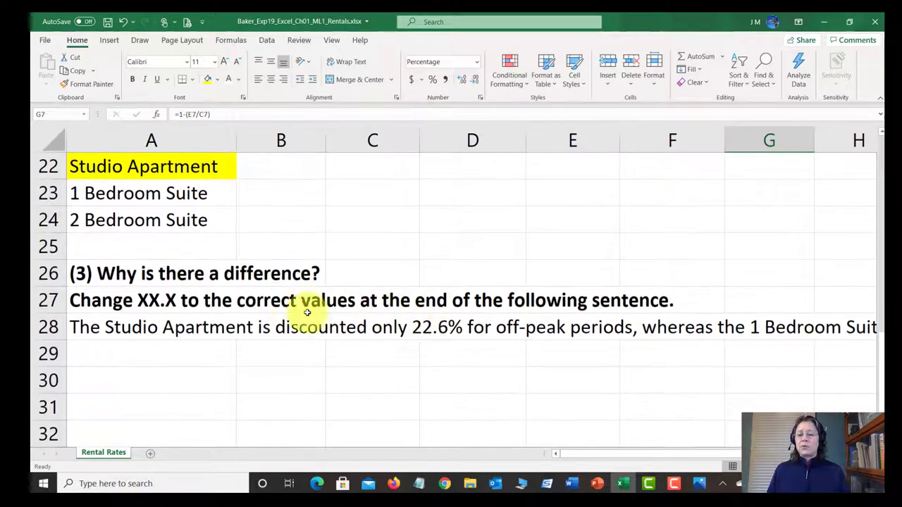
- Replace the XX.X placeholder at the end of the A28 sentence with 30.6
{"action": "left_click", "coordinate": [108, 327]}
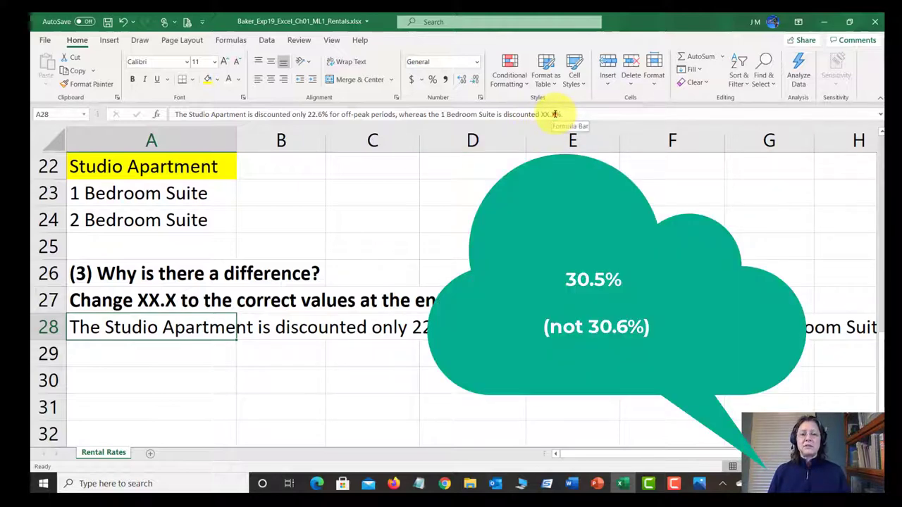
{"action": "left_click", "coordinate": [556, 113]}
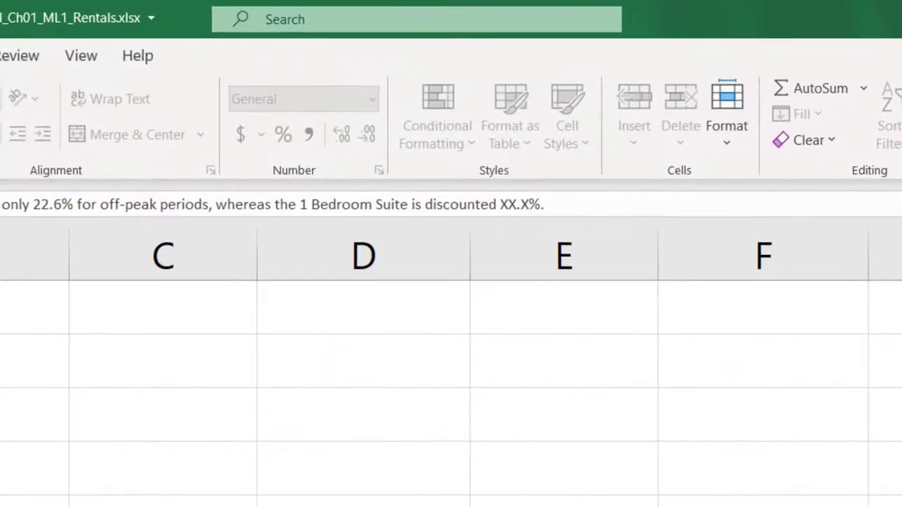
{"action": "key", "text": "BackSpace"}
{"action": "key", "text": "BackSpace"}
{"action": "key", "text": "BackSpace"}
{"action": "key", "text": "BackSpace"}
{"action": "type", "text": "30.6"}
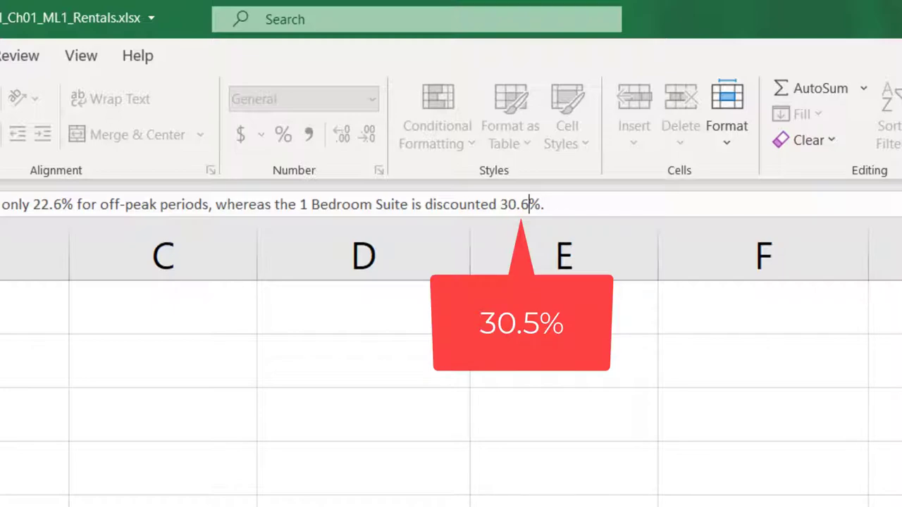
{"action": "key", "text": "Return"}
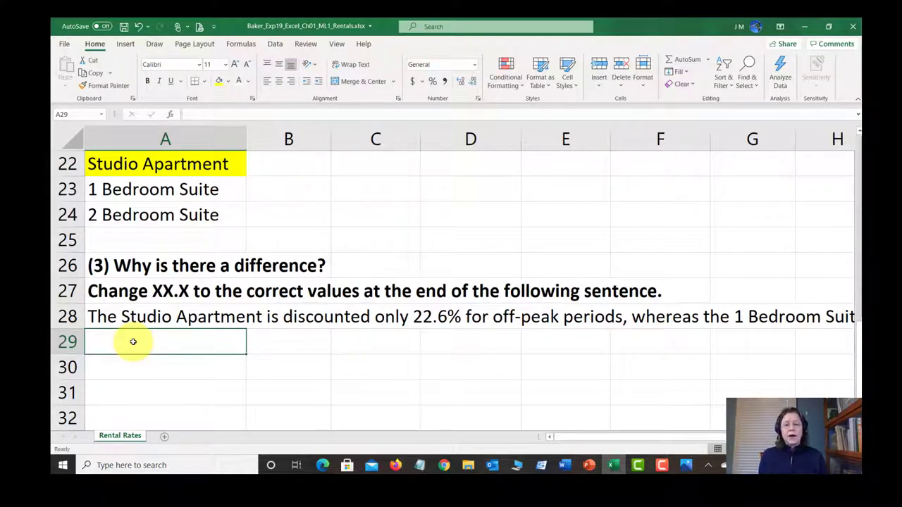
- Correct the 1 Bedroom Suite percentage in the A28 sentence to 30.5% after rechecking the rate table, and save the workbook
{"action": "left_click", "coordinate": [141, 319]}
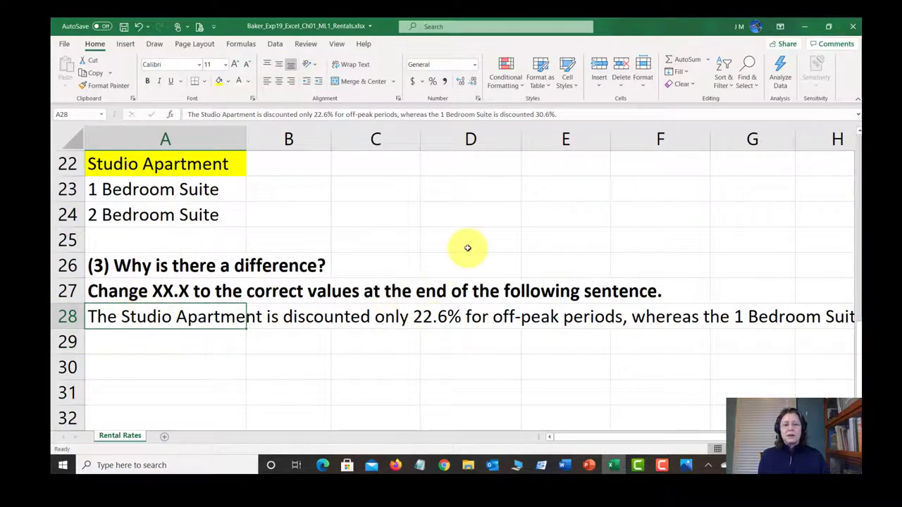
{"action": "scroll", "coordinate": [467, 251], "scroll_direction": "up", "scroll_amount": 7}
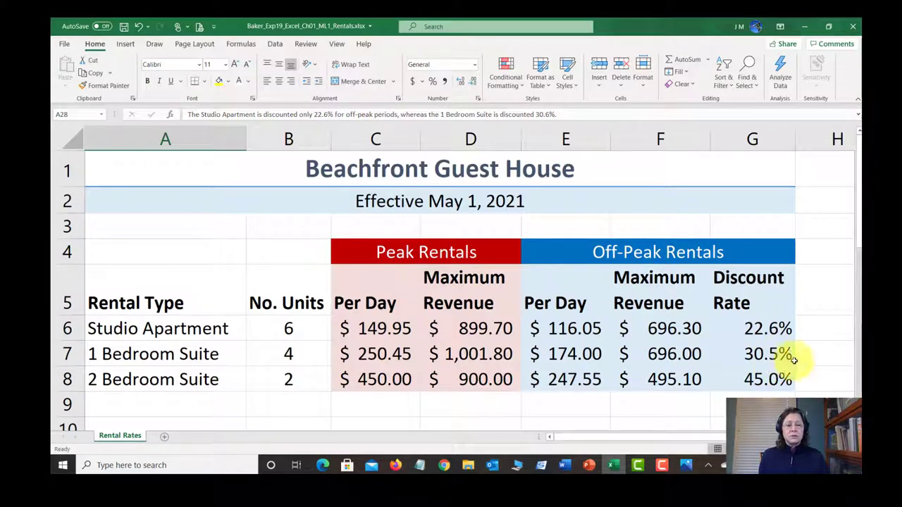
{"action": "scroll", "coordinate": [564, 363], "scroll_direction": "down", "scroll_amount": 3}
{"action": "scroll", "coordinate": [563, 364], "scroll_direction": "down", "scroll_amount": 4}
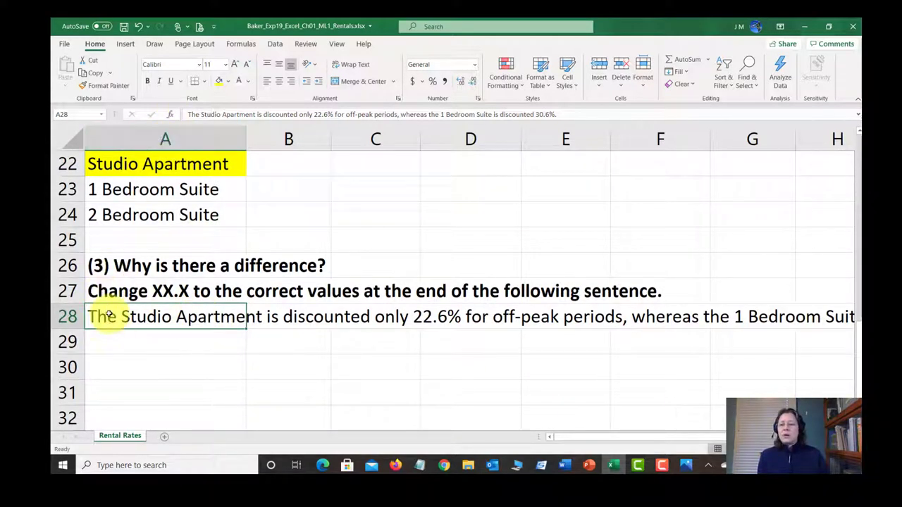
{"action": "left_click", "coordinate": [547, 114]}
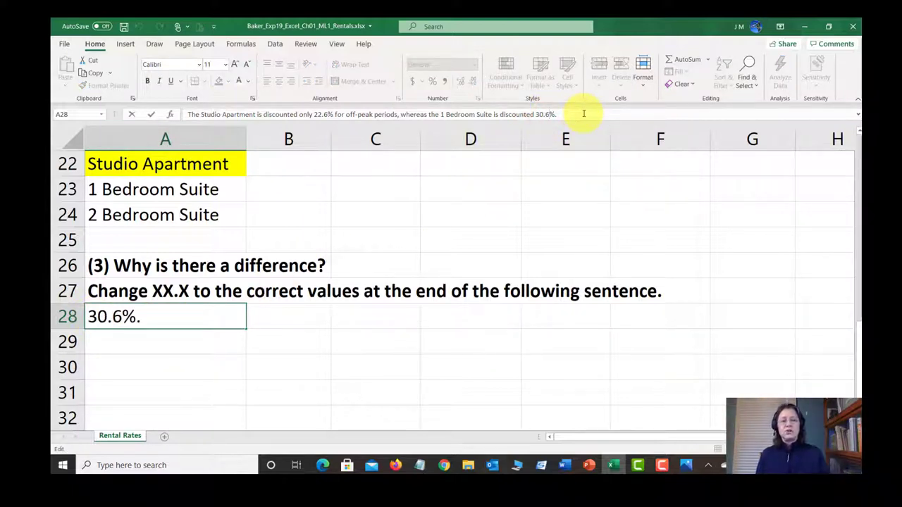
{"action": "key", "text": "BackSpace"}
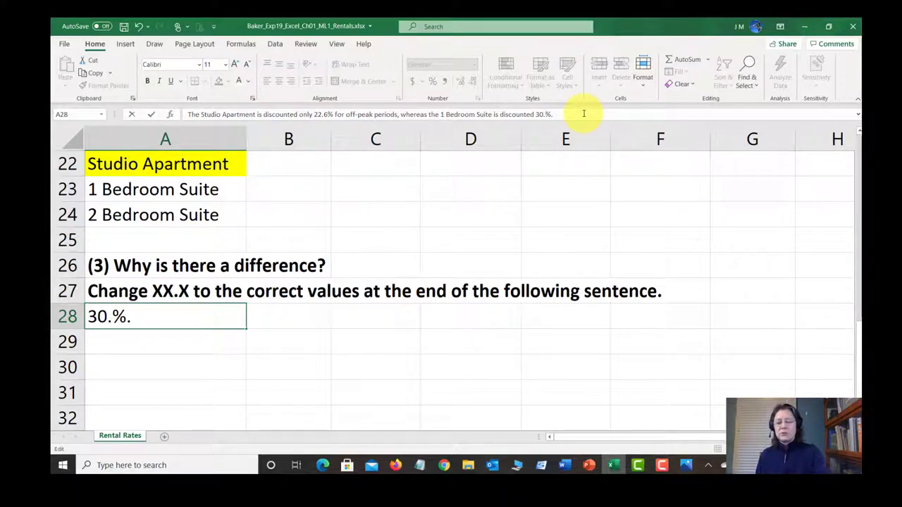
{"action": "type", "text": "5"}
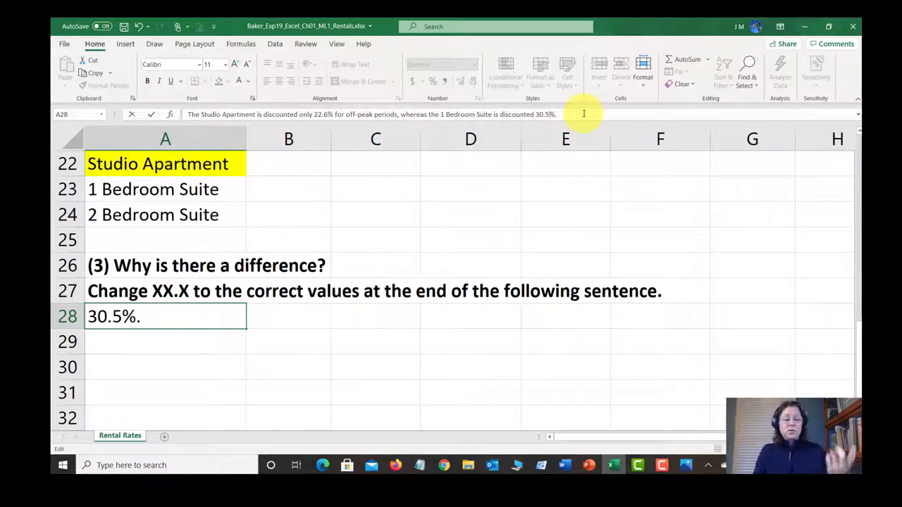
{"action": "key", "text": "ctrl+Return"}
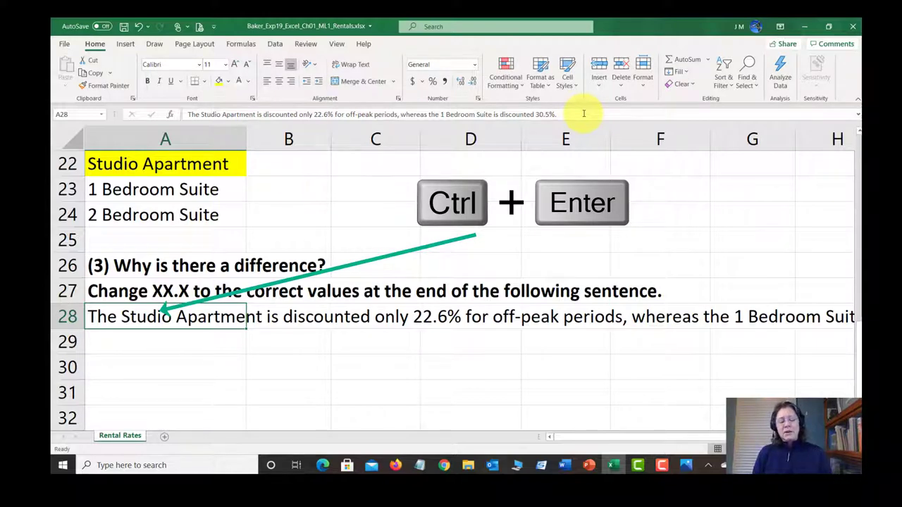
{"action": "key", "text": "Return"}
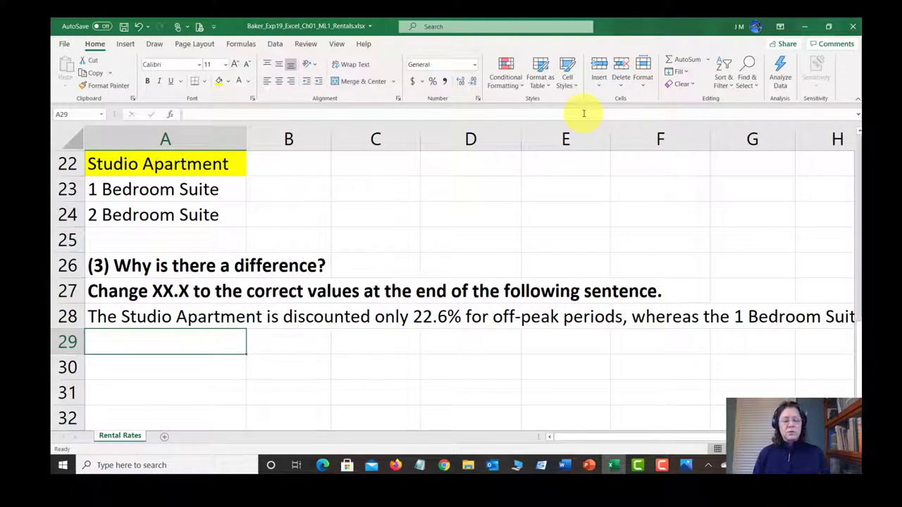
{"action": "key", "text": "Up"}
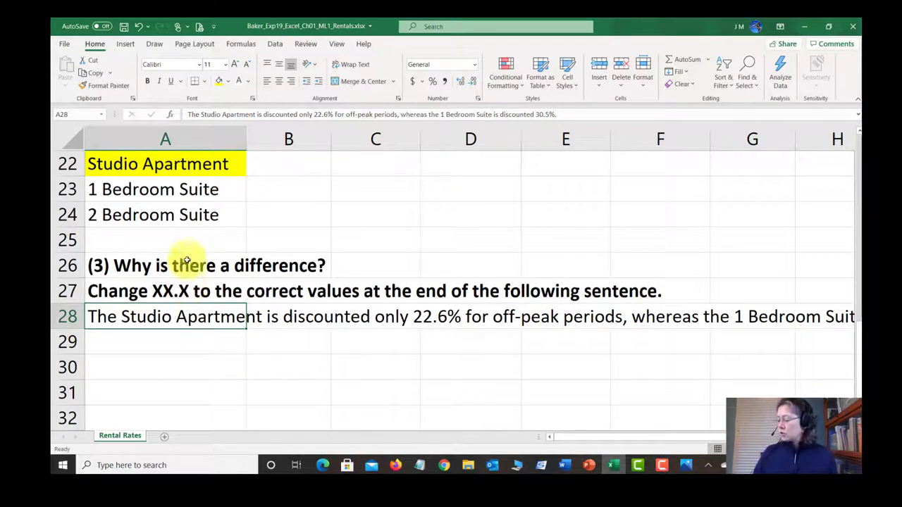
{"action": "left_click", "coordinate": [124, 27]}
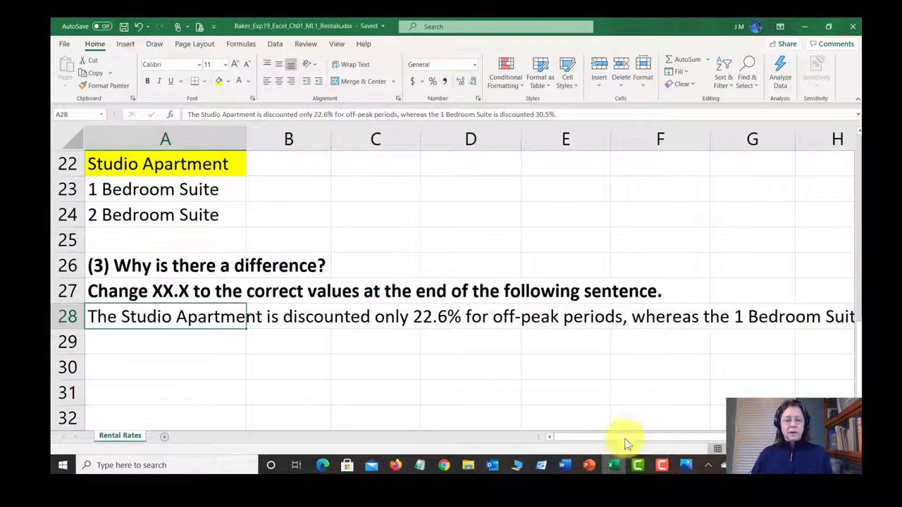
- Switch to the Word instructions document and read steps 17 and 18 on page setup and the footer
{"action": "left_click", "coordinate": [564, 466]}
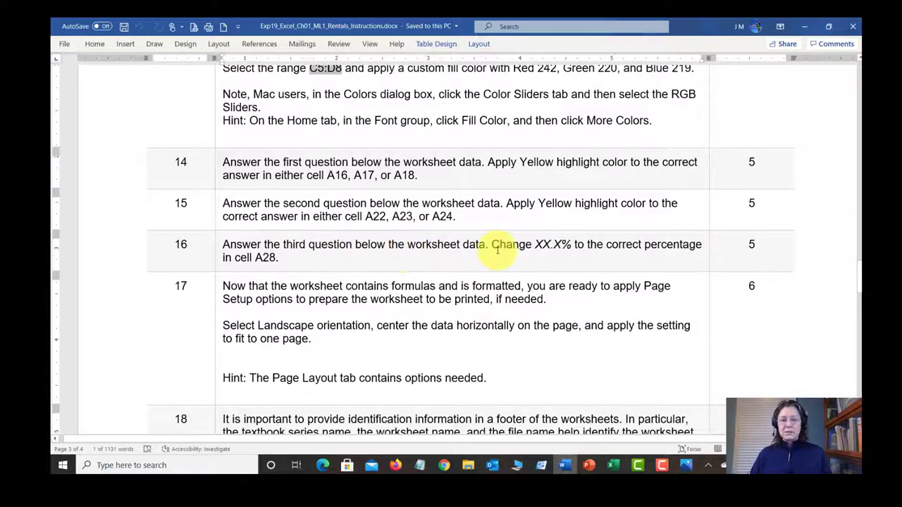
{"action": "scroll", "coordinate": [483, 282], "scroll_direction": "down", "scroll_amount": 3}
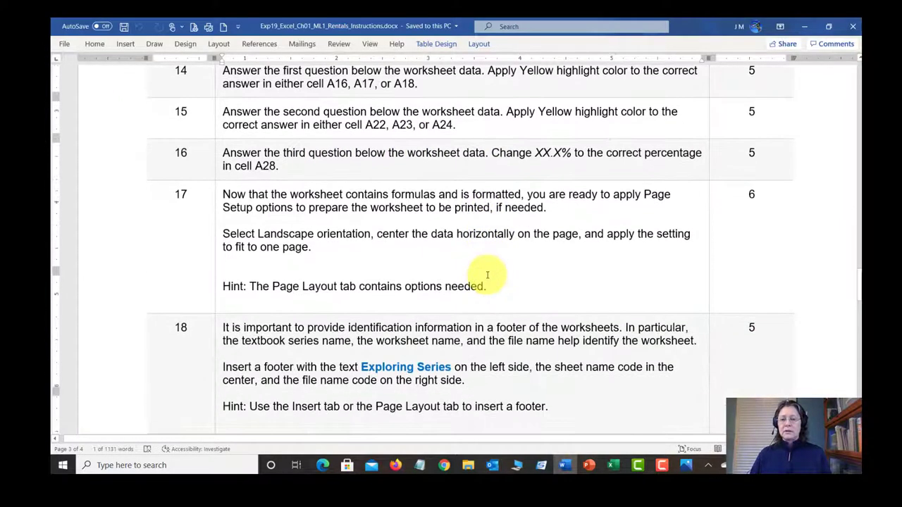
{"action": "scroll", "coordinate": [487, 274], "scroll_direction": "down", "scroll_amount": 2}
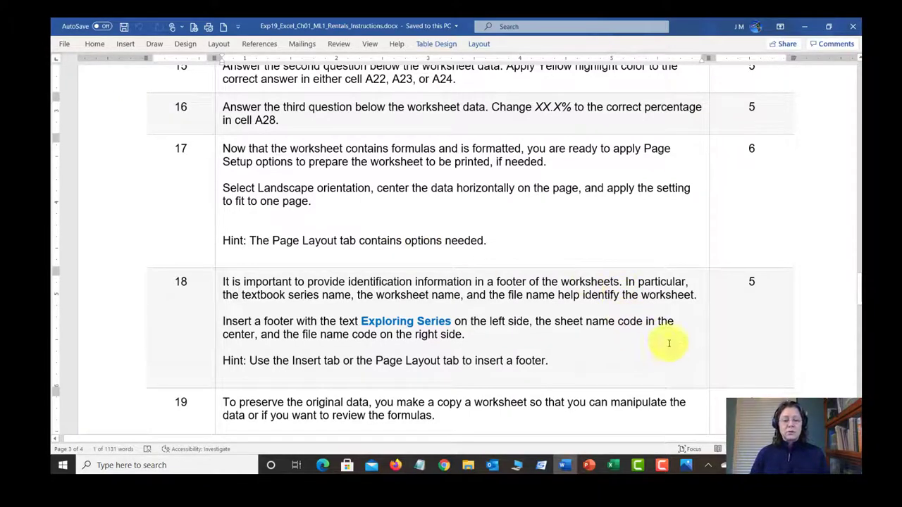
- Return to the Excel workbook and open the print preview of the Rental Rates sheet
{"action": "left_click", "coordinate": [615, 465]}
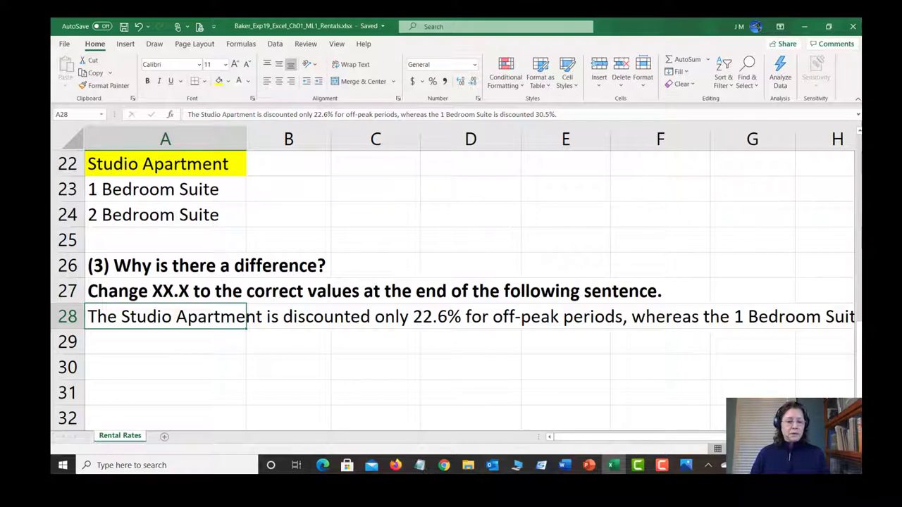
{"action": "left_click_drag", "start_coordinate": [812, 449], "coordinate": [797, 448]}
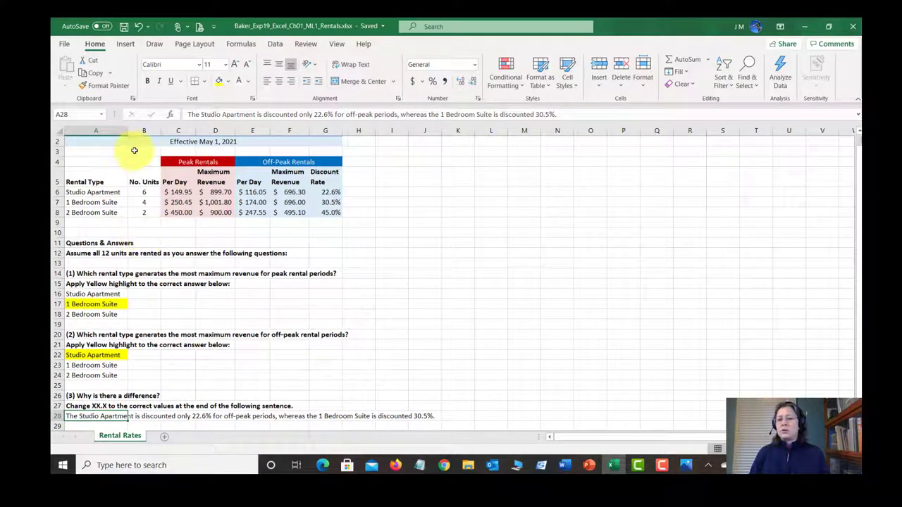
{"action": "left_click", "coordinate": [65, 45]}
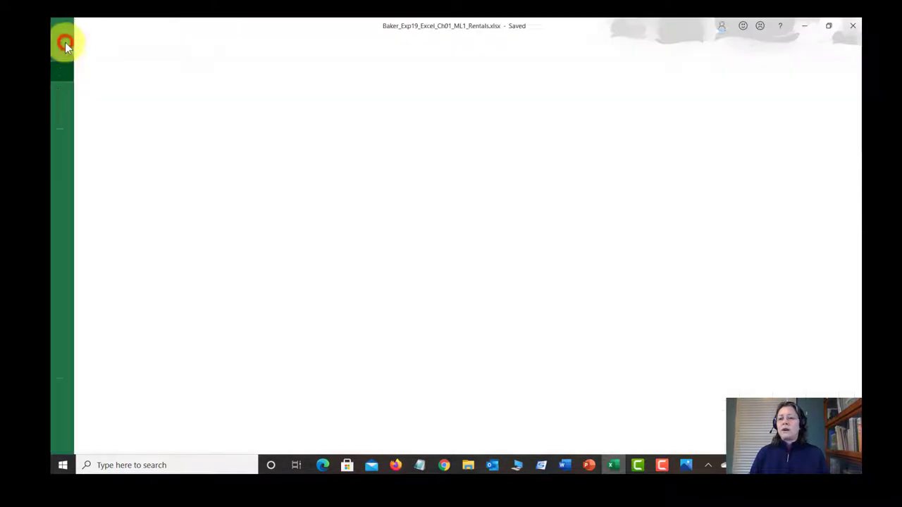
{"action": "left_click", "coordinate": [85, 207]}
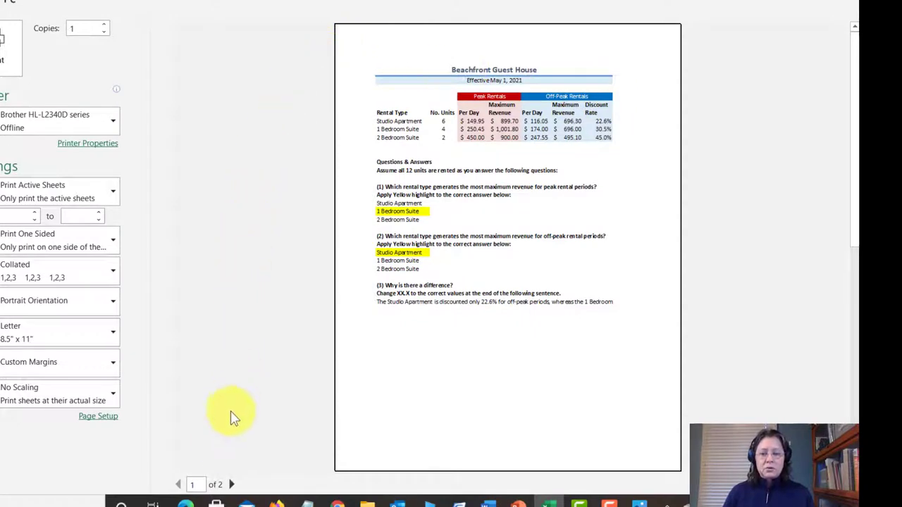
- Look through both pages of the Rental Rates print preview, then return to the worksheet
{"action": "left_click", "coordinate": [232, 485]}
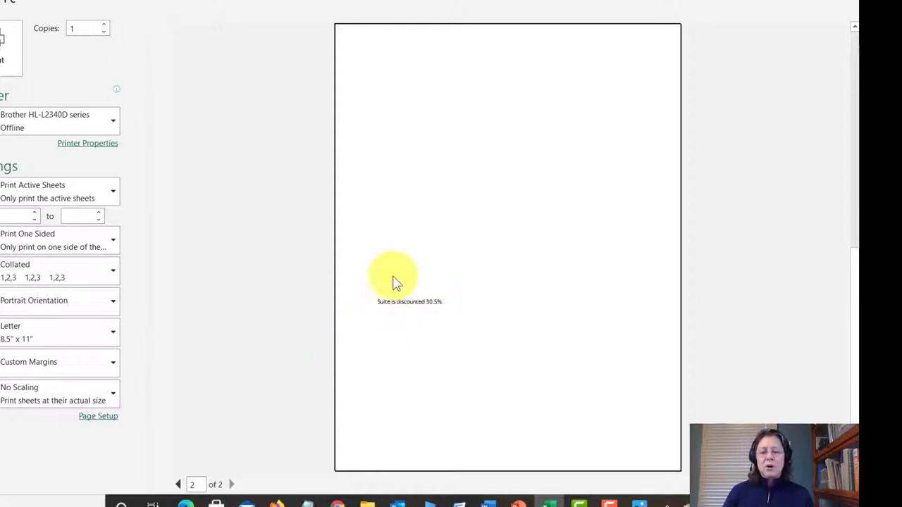
{"action": "left_click", "coordinate": [178, 485]}
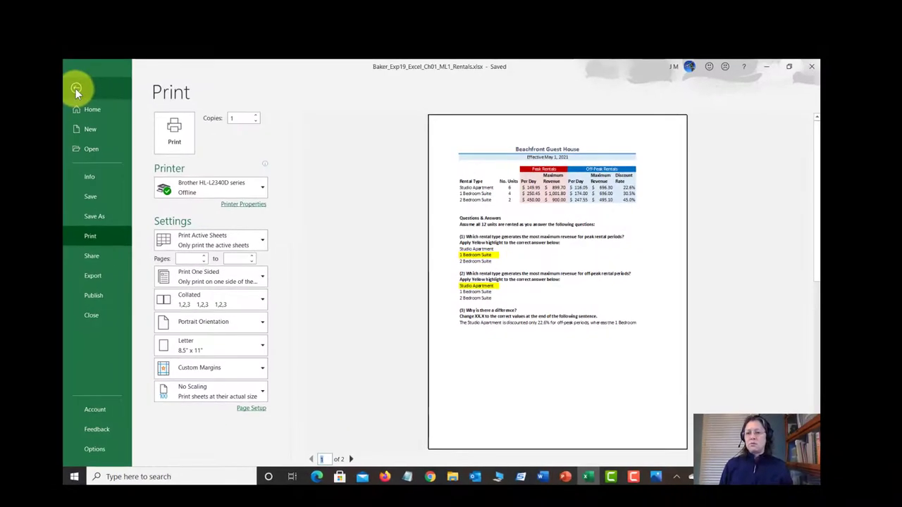
{"action": "left_click", "coordinate": [76, 90]}
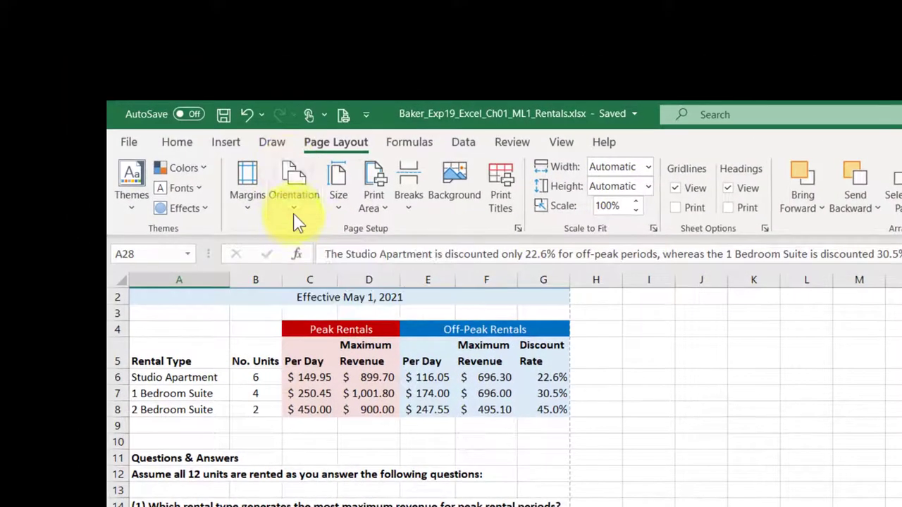
- Set the Rental Rates sheet to Landscape orientation and check the page in the print preview
{"action": "left_click", "coordinate": [199, 141]}
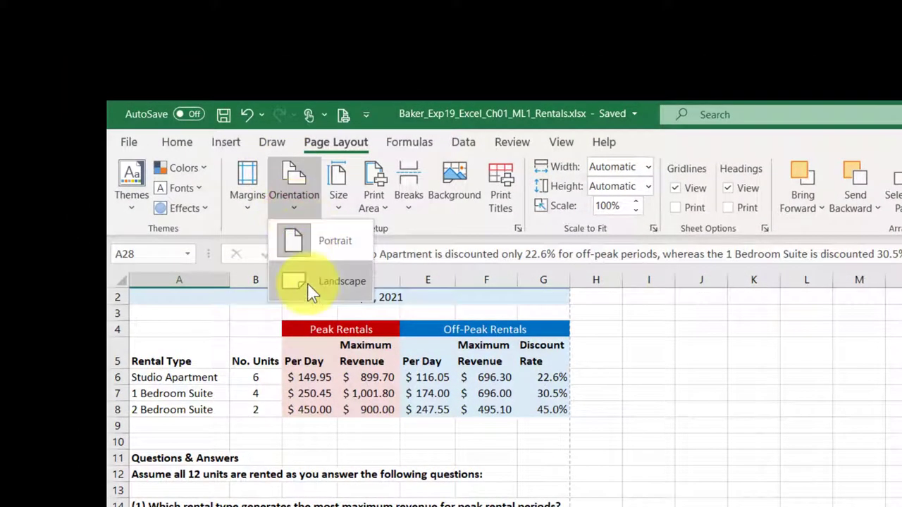
{"action": "left_click", "coordinate": [307, 282]}
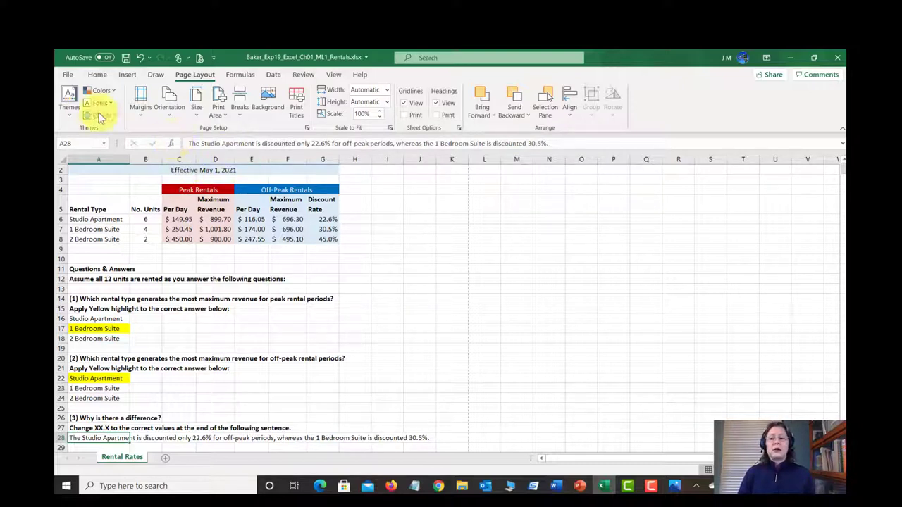
{"action": "left_click", "coordinate": [68, 74]}
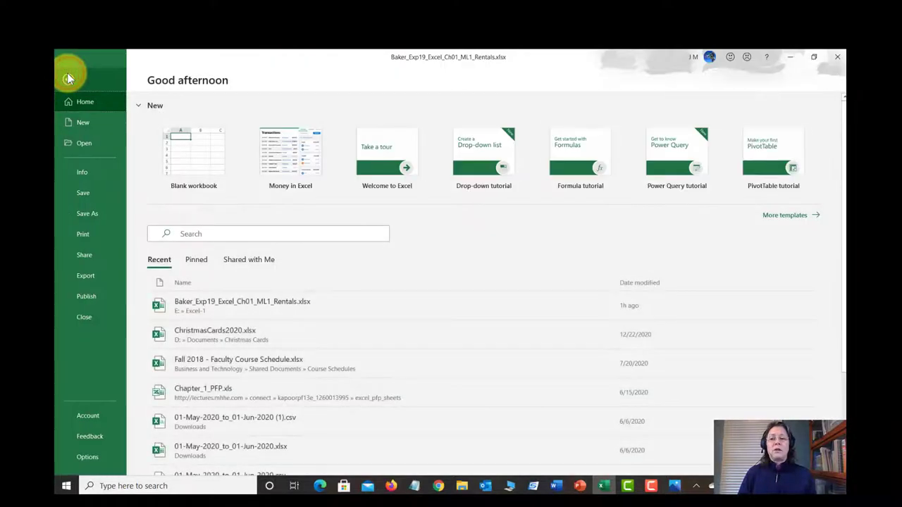
{"action": "left_click", "coordinate": [94, 236]}
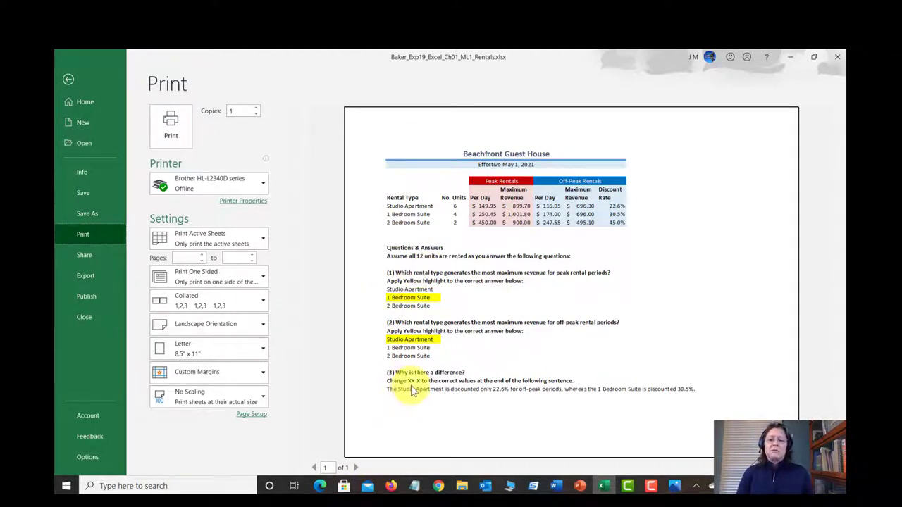
{"action": "left_click", "coordinate": [69, 80]}
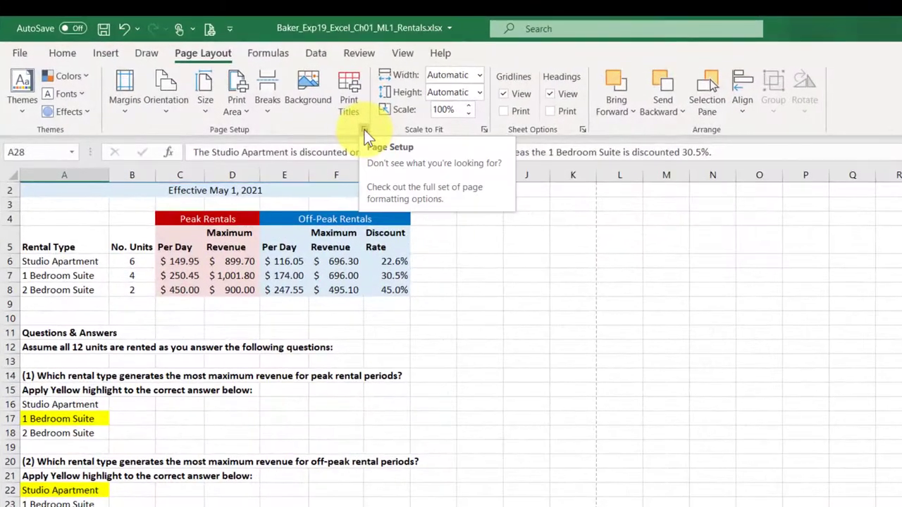
- Center the worksheet data horizontally on the printed page and check the centering in the print preview
{"action": "left_click", "coordinate": [364, 130]}
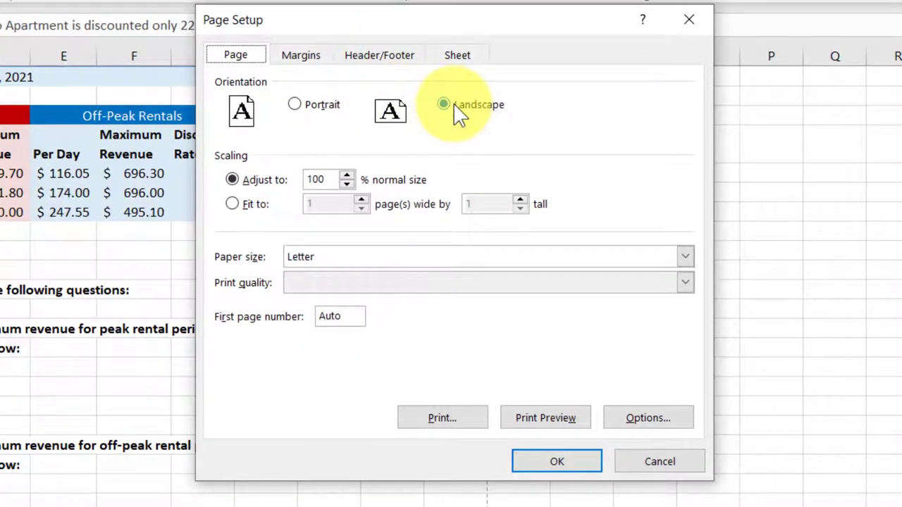
{"action": "left_click", "coordinate": [303, 56]}
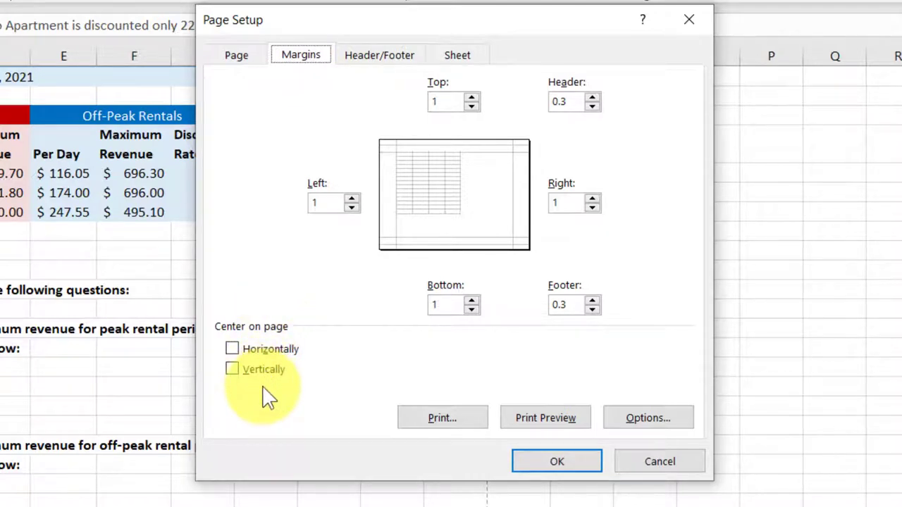
{"action": "left_click", "coordinate": [232, 349]}
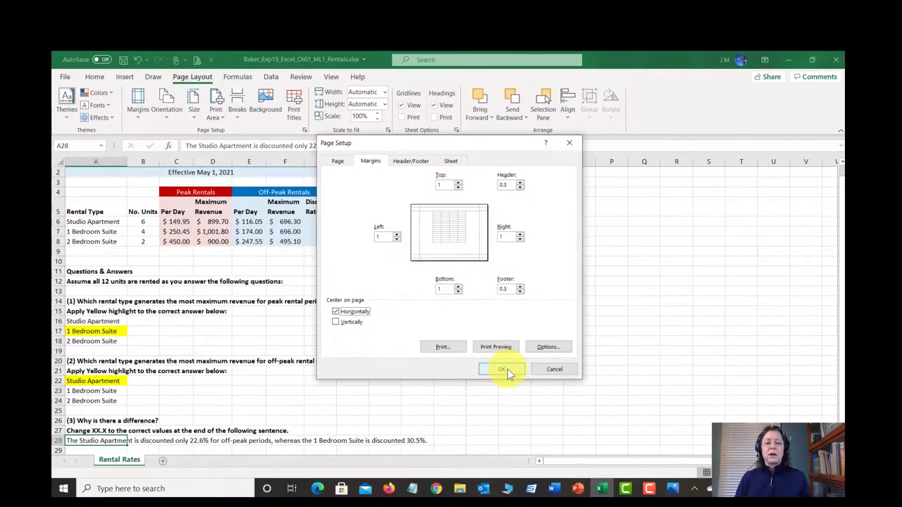
{"action": "left_click", "coordinate": [503, 369]}
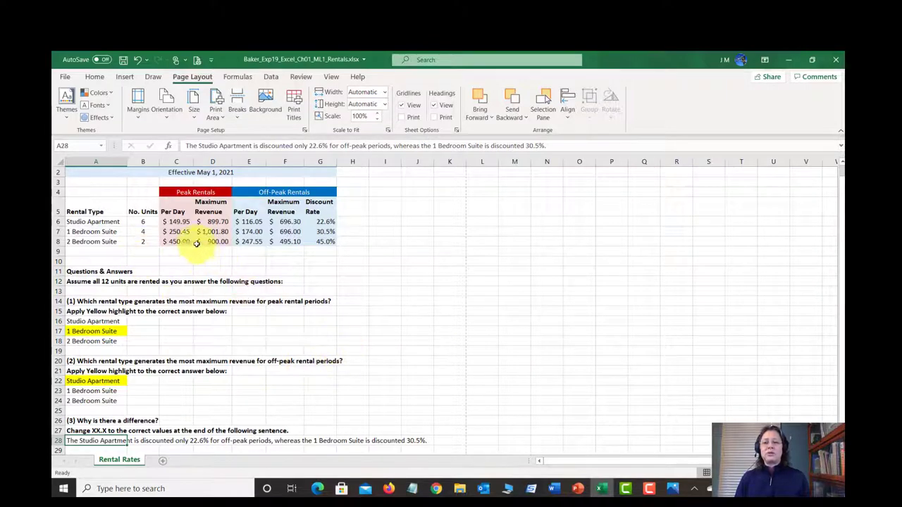
{"action": "left_click", "coordinate": [62, 78]}
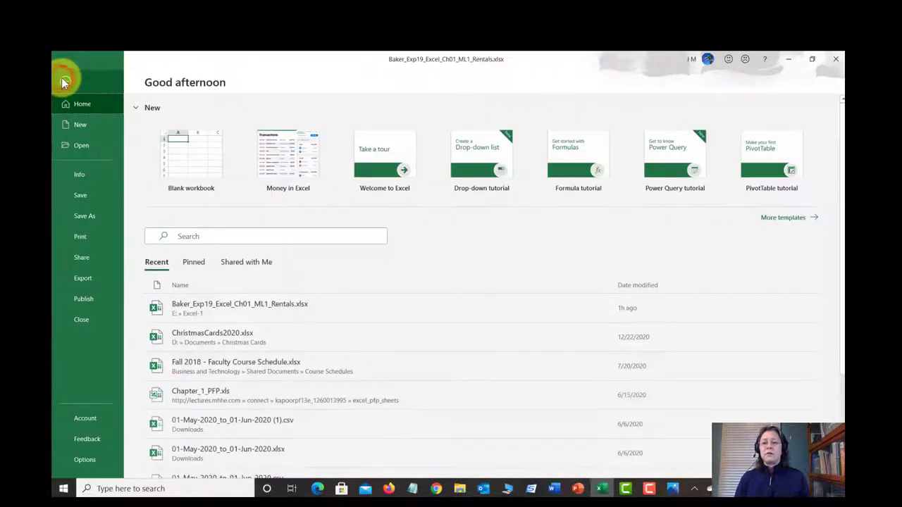
{"action": "left_click", "coordinate": [86, 238]}
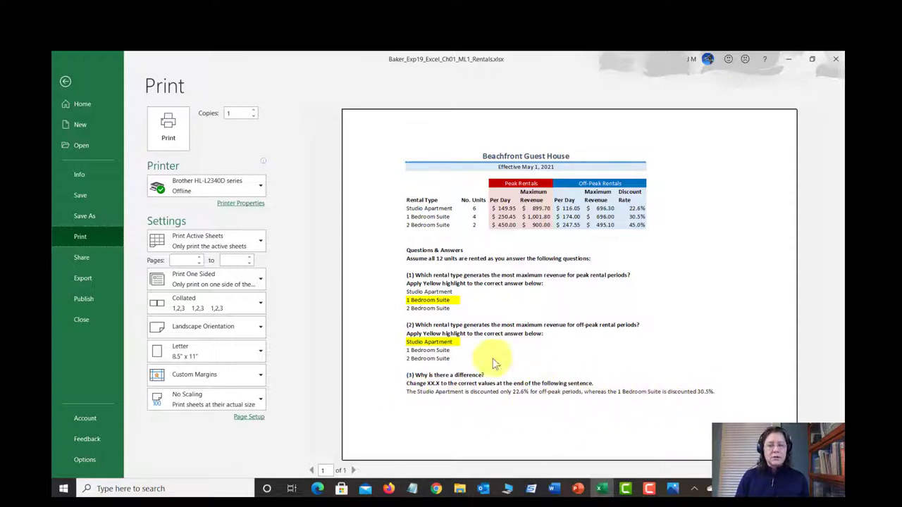
{"action": "left_click", "coordinate": [67, 83]}
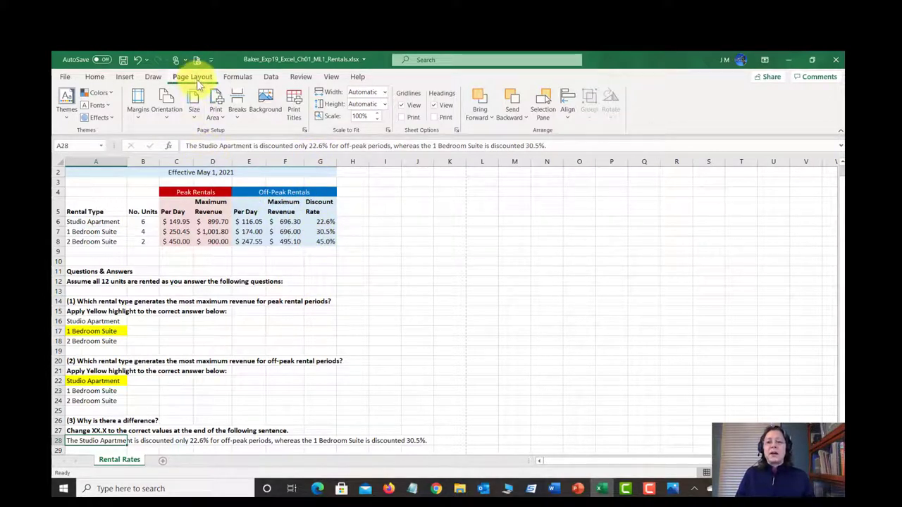
- Scale the printout to fit 1 page wide by 1 tall and recheck the scaling settings
{"action": "left_click", "coordinate": [388, 131]}
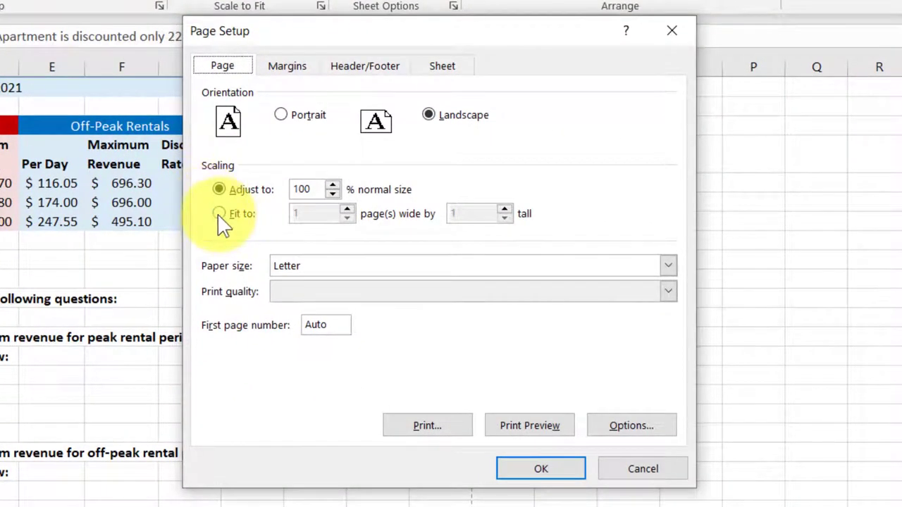
{"action": "left_click", "coordinate": [219, 214]}
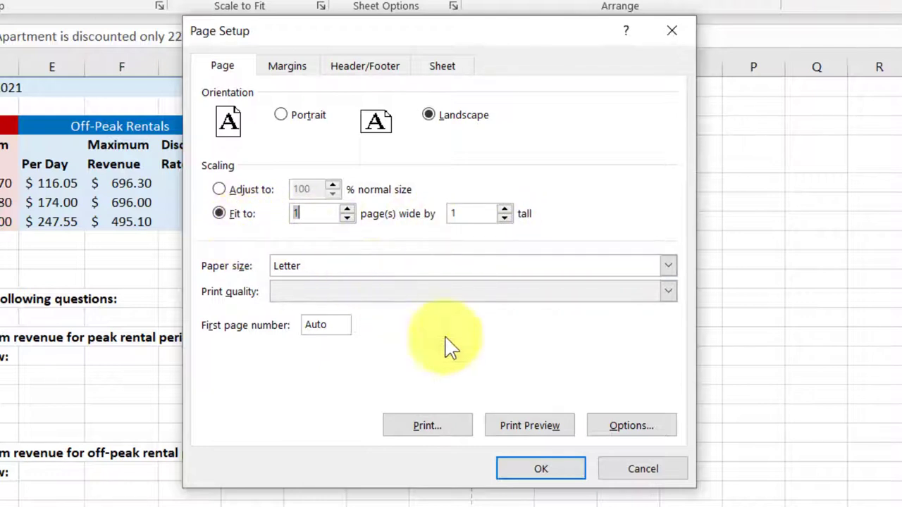
{"action": "left_click", "coordinate": [541, 469]}
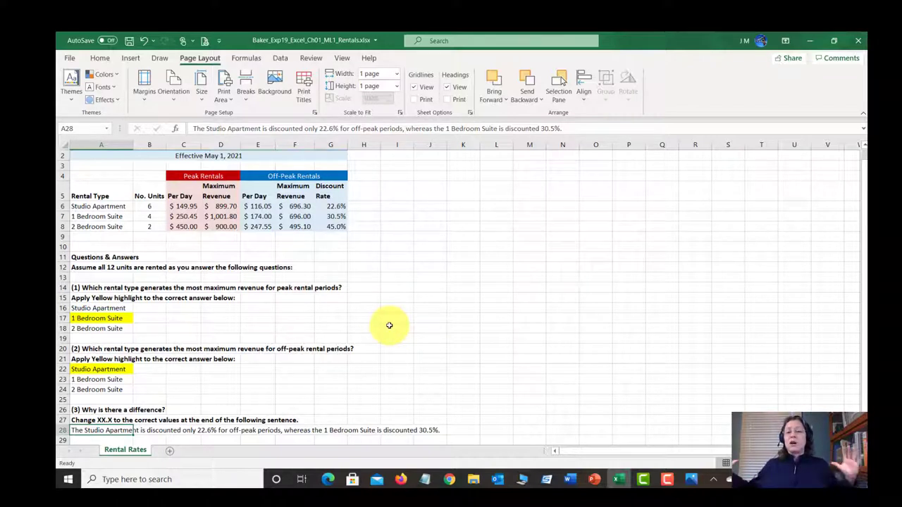
{"action": "left_click", "coordinate": [398, 114]}
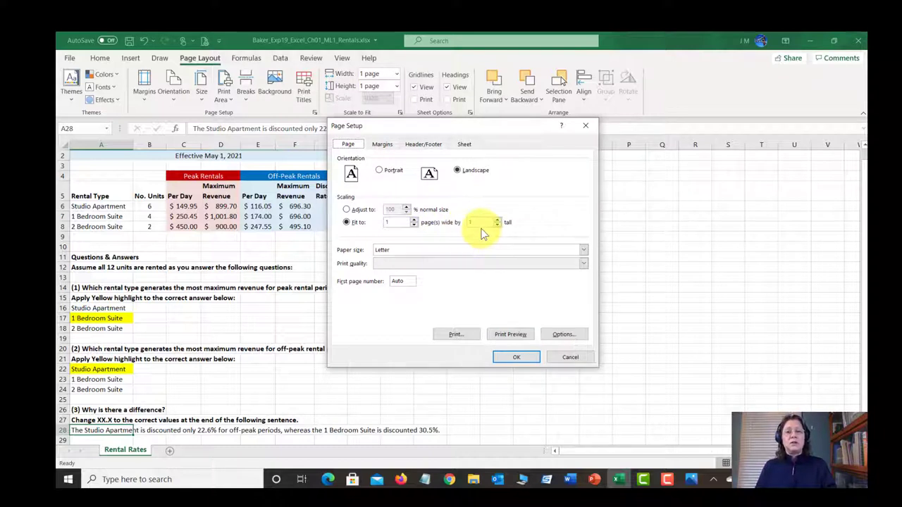
{"action": "left_click", "coordinate": [517, 357]}
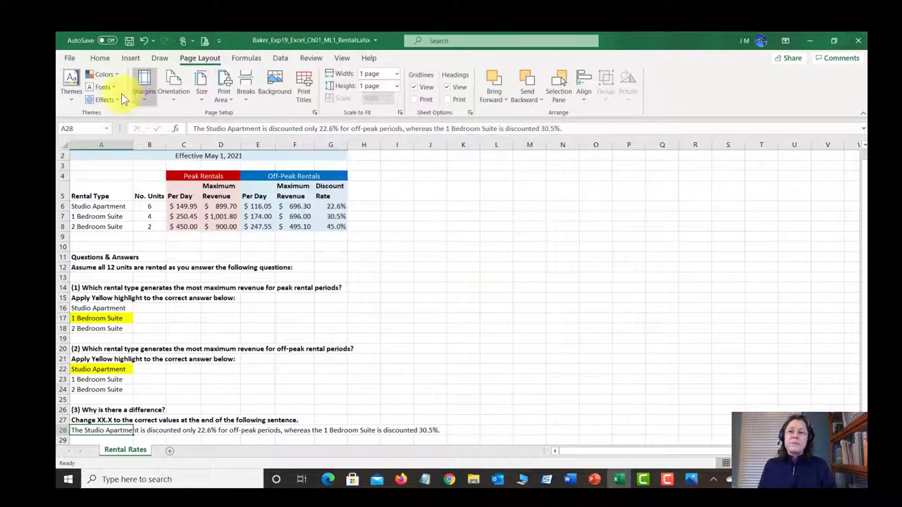
- Check the one-page layout in the print preview, then return to the worksheet and save the workbook
{"action": "left_click", "coordinate": [68, 58]}
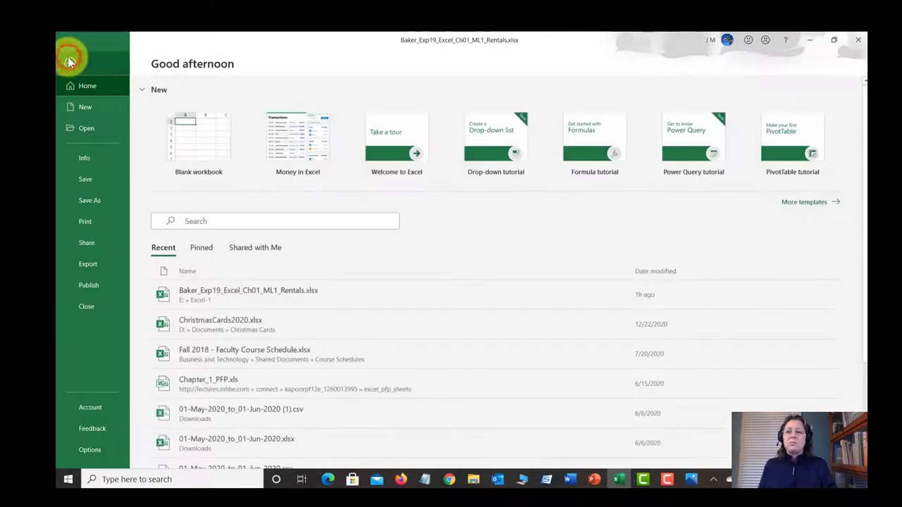
{"action": "left_click", "coordinate": [82, 222]}
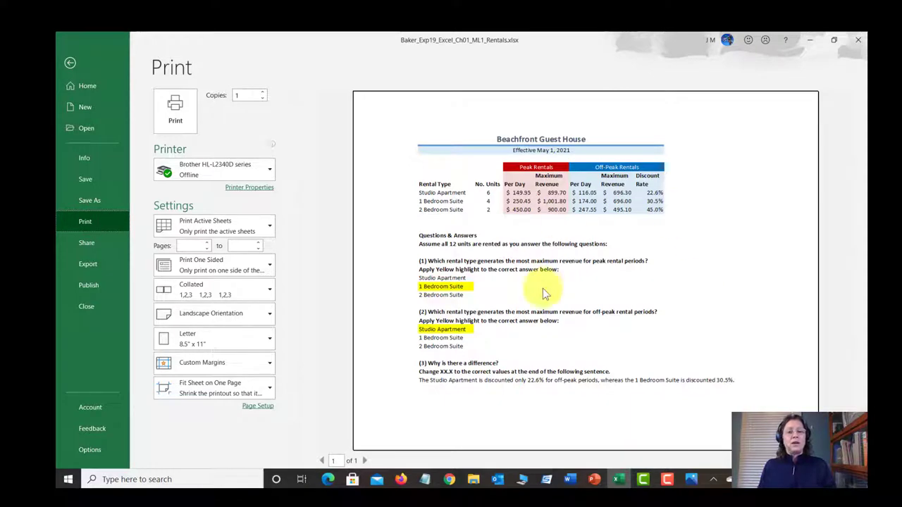
{"action": "left_click", "coordinate": [79, 62]}
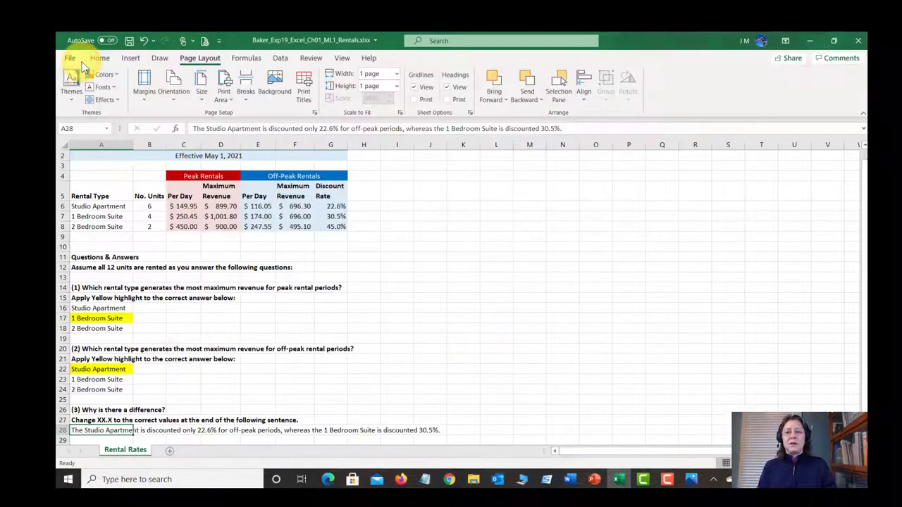
{"action": "left_click", "coordinate": [128, 40]}
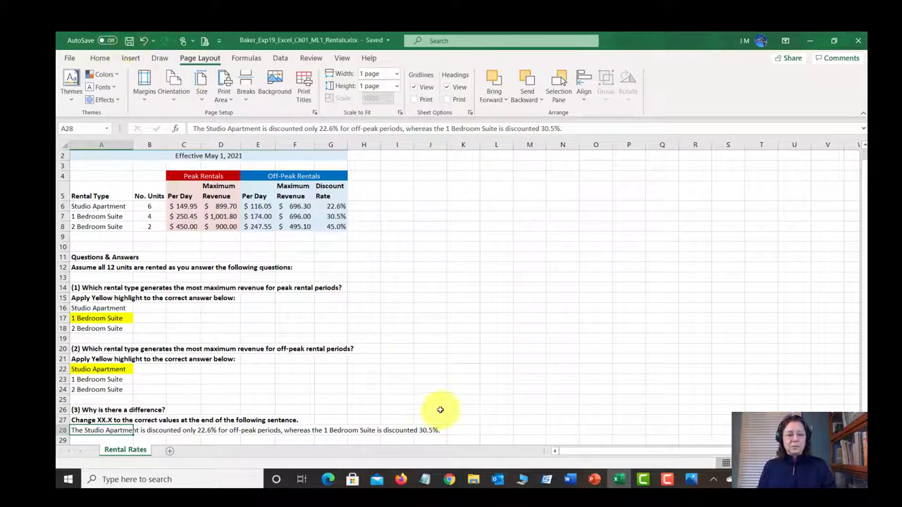
- Switch to the Word instructions document and read step 18 about inserting the footer
{"action": "mouse_move", "coordinate": [570, 484]}
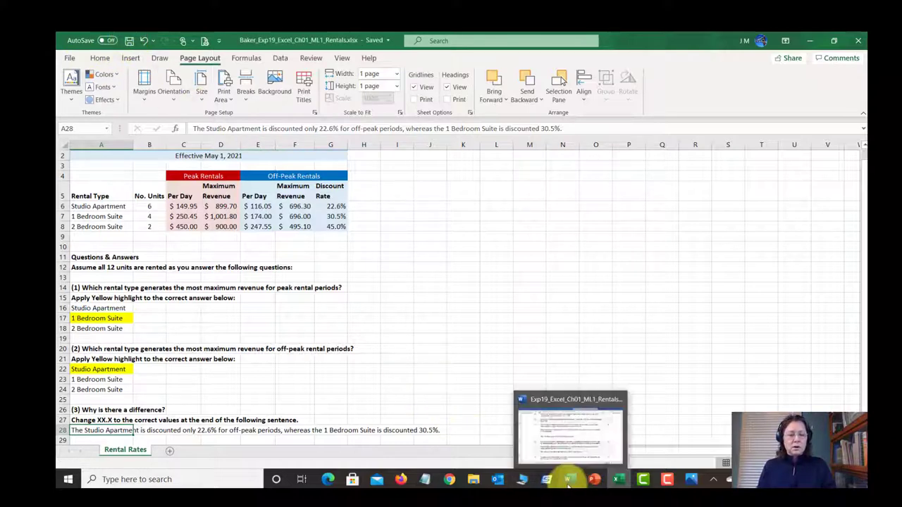
{"action": "left_click", "coordinate": [561, 444]}
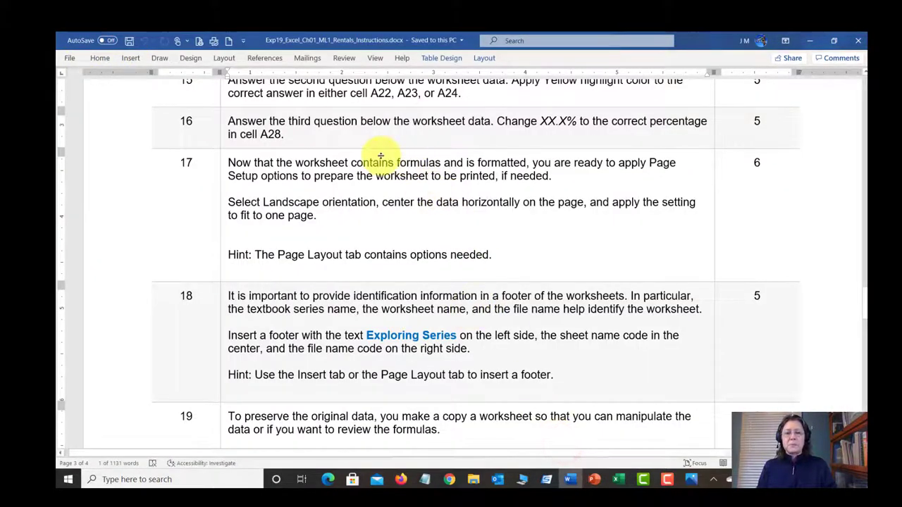
{"action": "scroll", "coordinate": [325, 201], "scroll_direction": "down", "scroll_amount": 4}
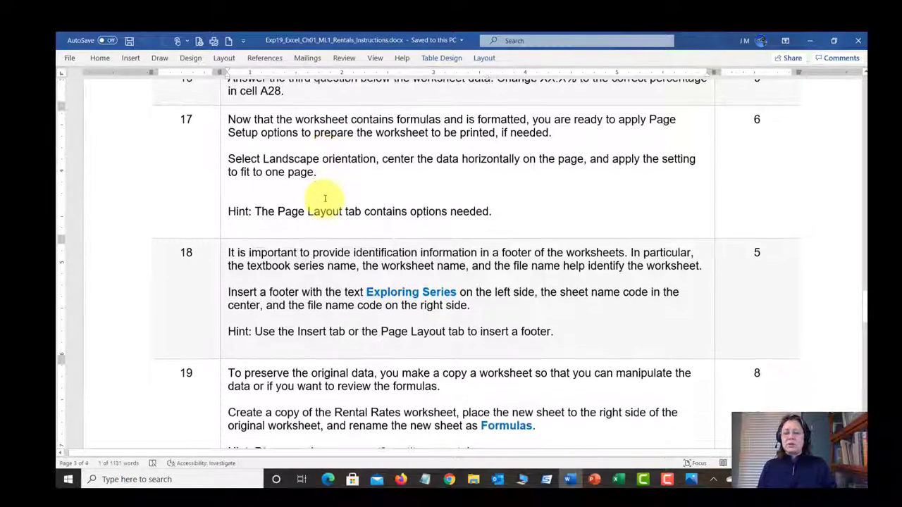
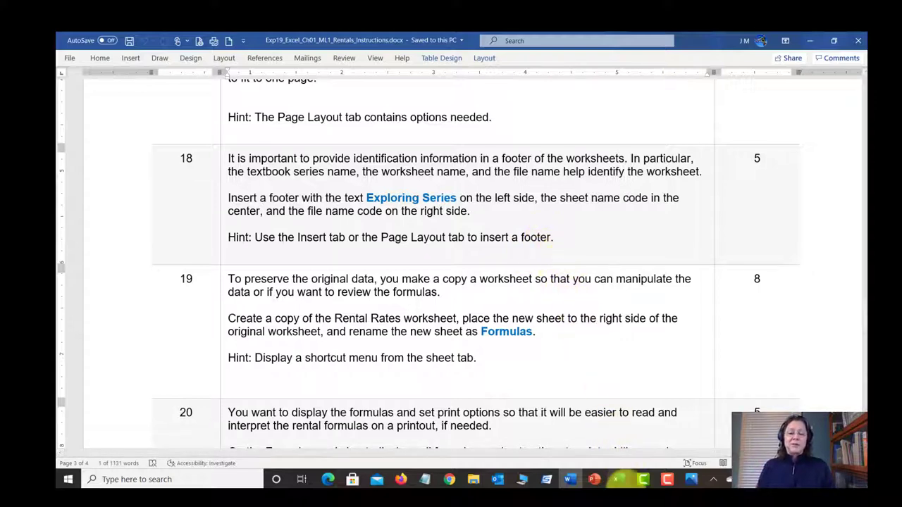
- Switch to the Rentals workbook in Excel and open the header and footer settings of its page setup
{"action": "left_click", "coordinate": [618, 479]}
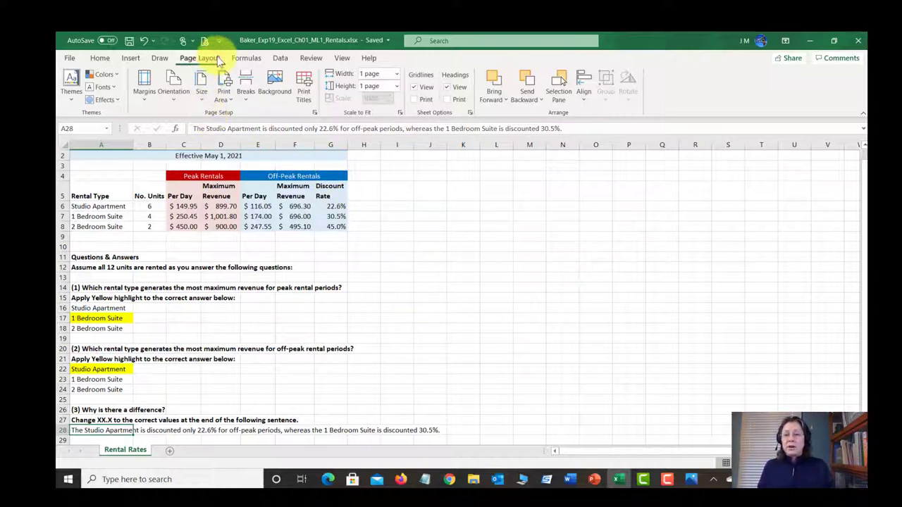
{"action": "left_click", "coordinate": [315, 113]}
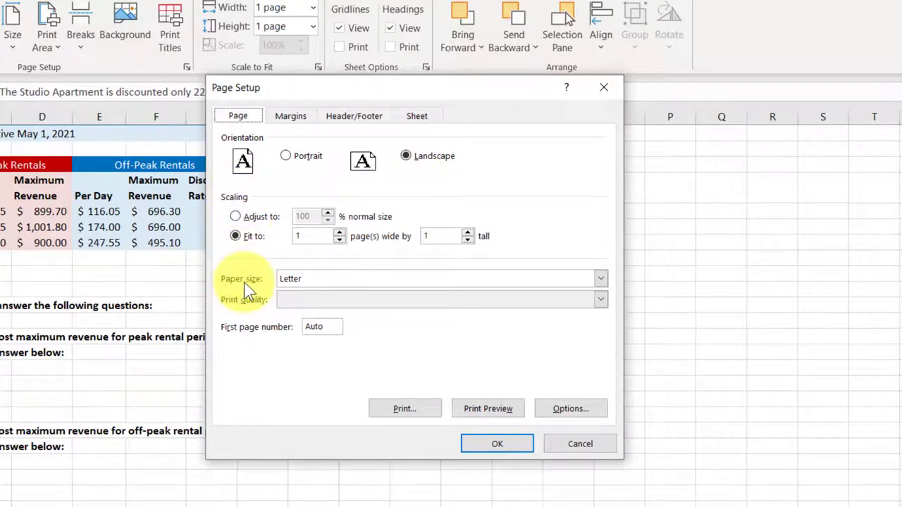
{"action": "left_click", "coordinate": [285, 120]}
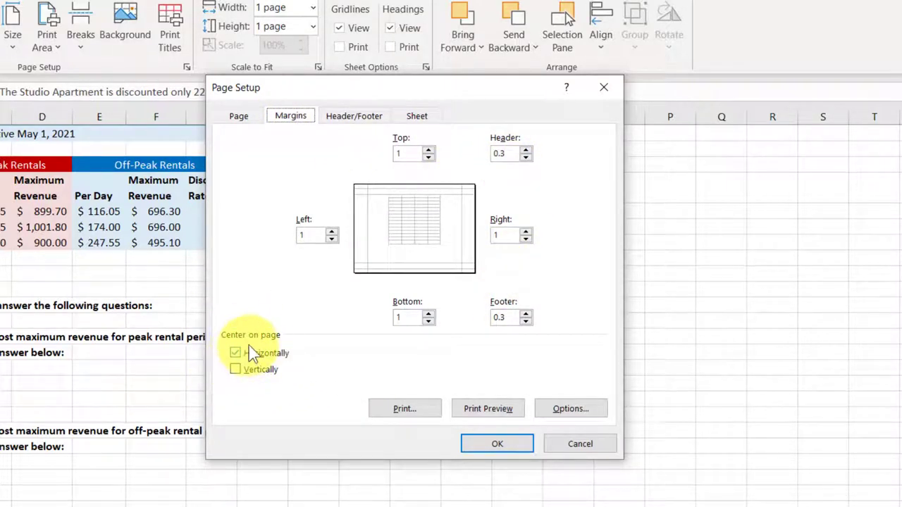
{"action": "left_click", "coordinate": [342, 124]}
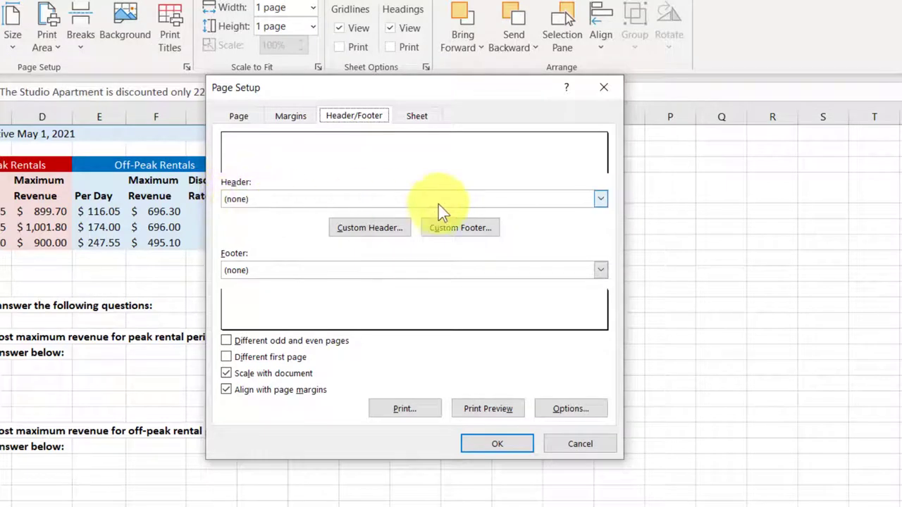
- Try the preset header "Page 1 of ?" and footer "Confidential, 2/27/2021, Page 1", and set both back to (none)
{"action": "left_click", "coordinate": [600, 200]}
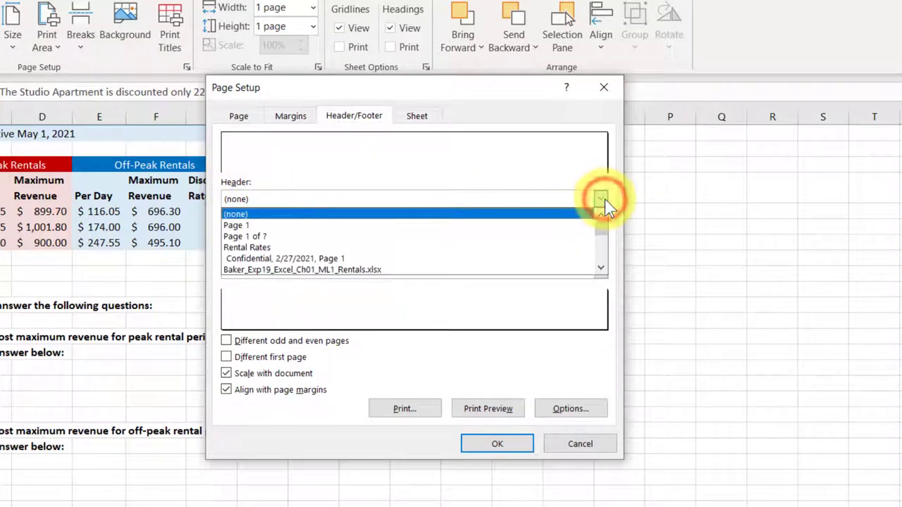
{"action": "left_click", "coordinate": [253, 237]}
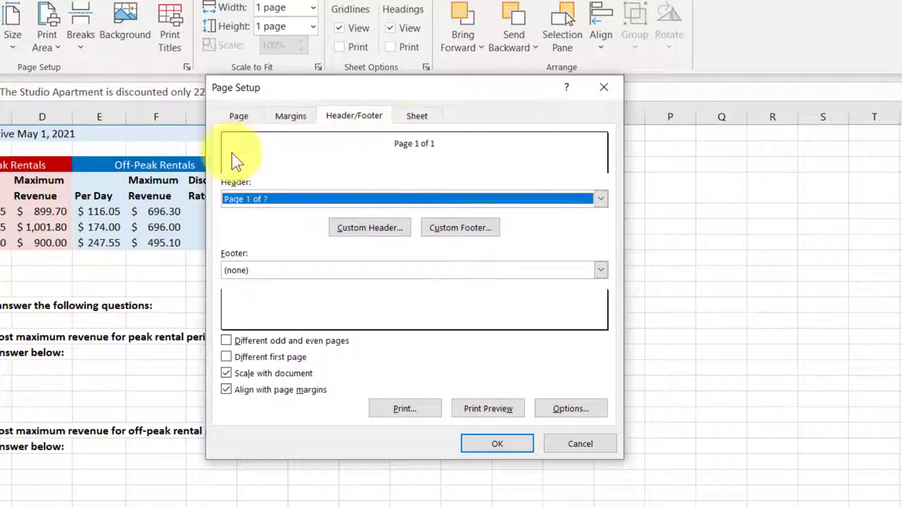
{"action": "left_click", "coordinate": [600, 273]}
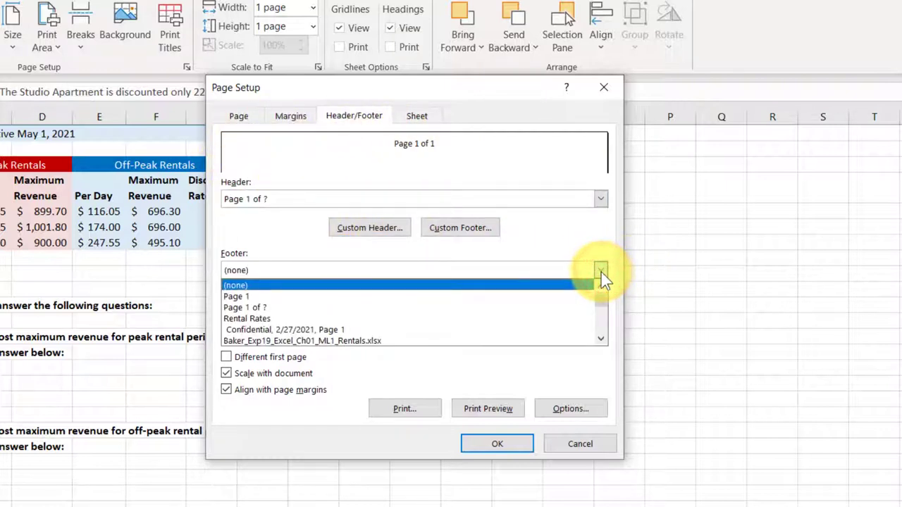
{"action": "left_click", "coordinate": [269, 330]}
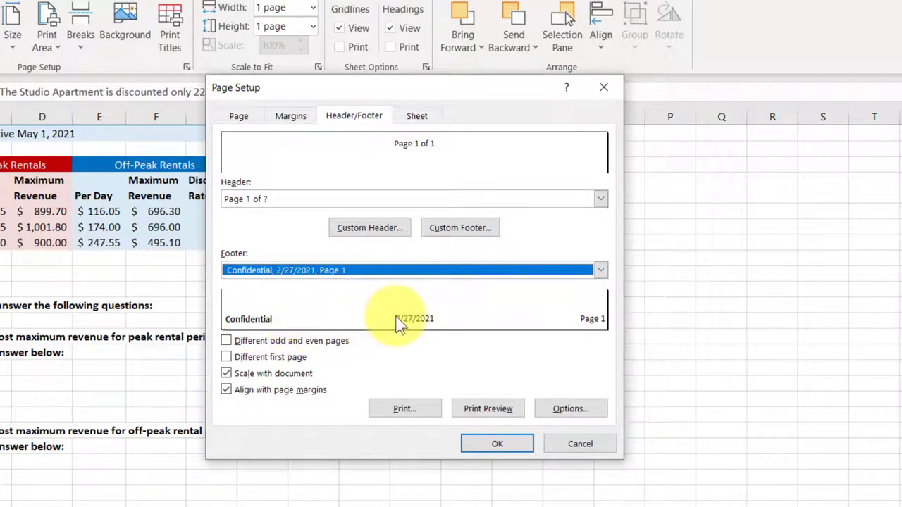
{"action": "left_click", "coordinate": [603, 276]}
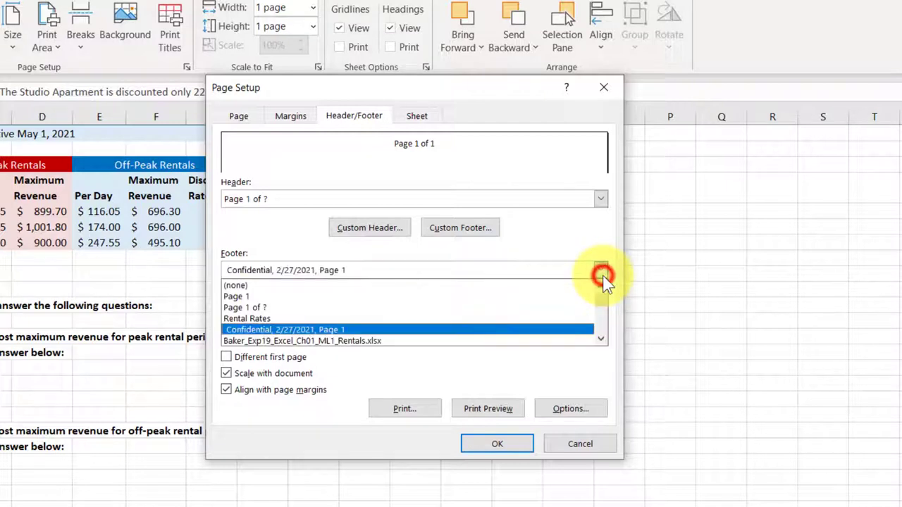
{"action": "left_click", "coordinate": [239, 287]}
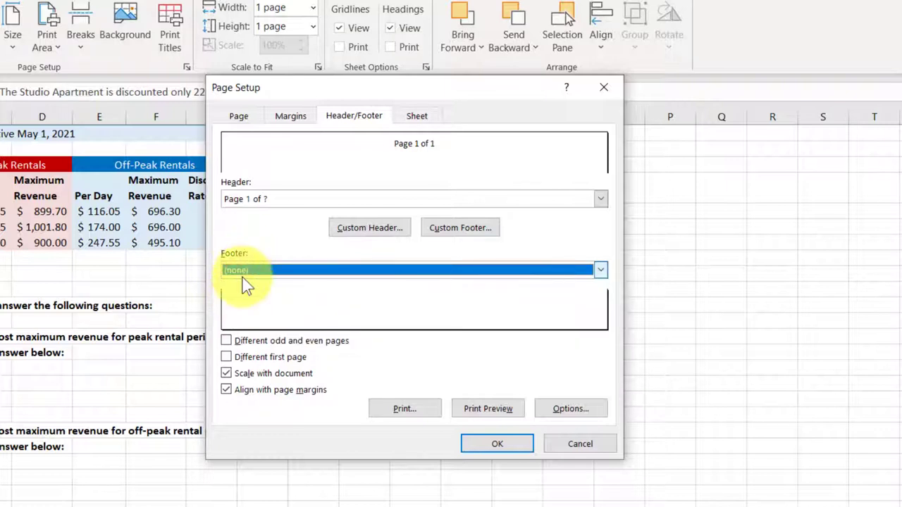
{"action": "left_click", "coordinate": [600, 198]}
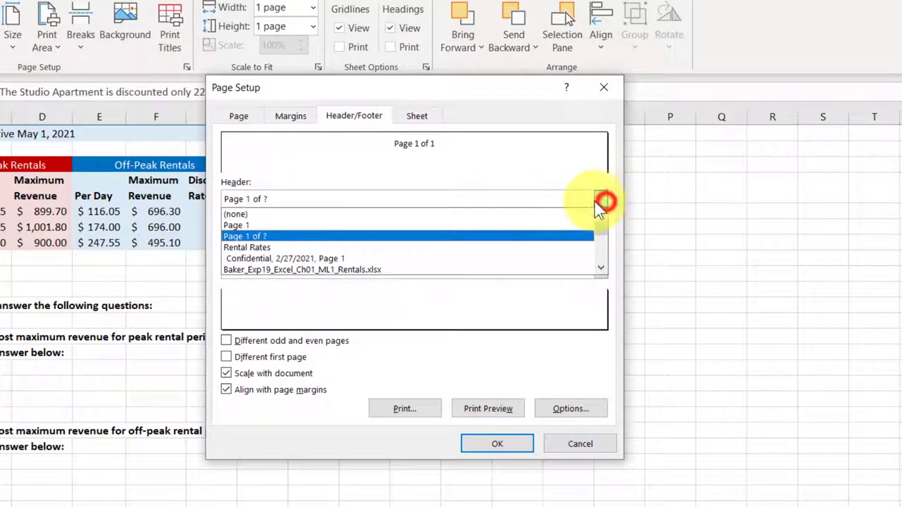
{"action": "left_click", "coordinate": [239, 214]}
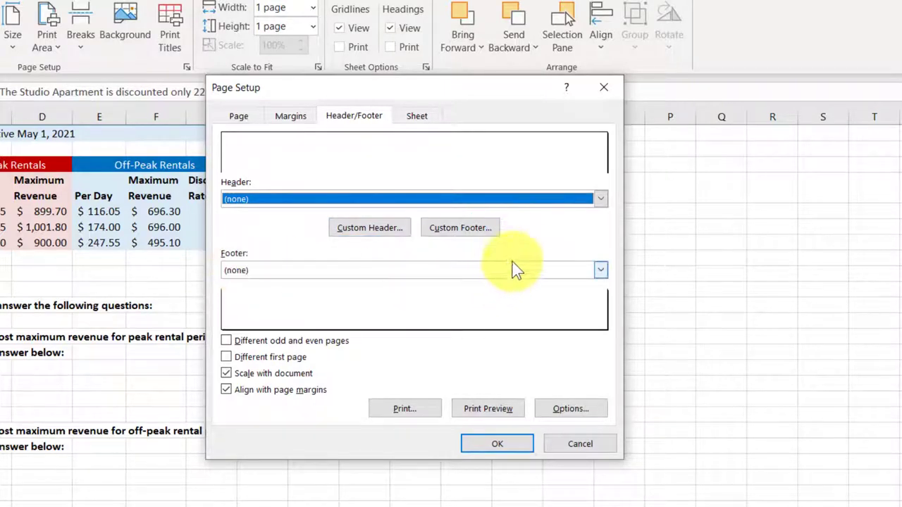
- Create a custom footer with Exploring Series on the left, the sheet name code in the center and the file name code on the right
{"action": "left_click", "coordinate": [461, 227]}
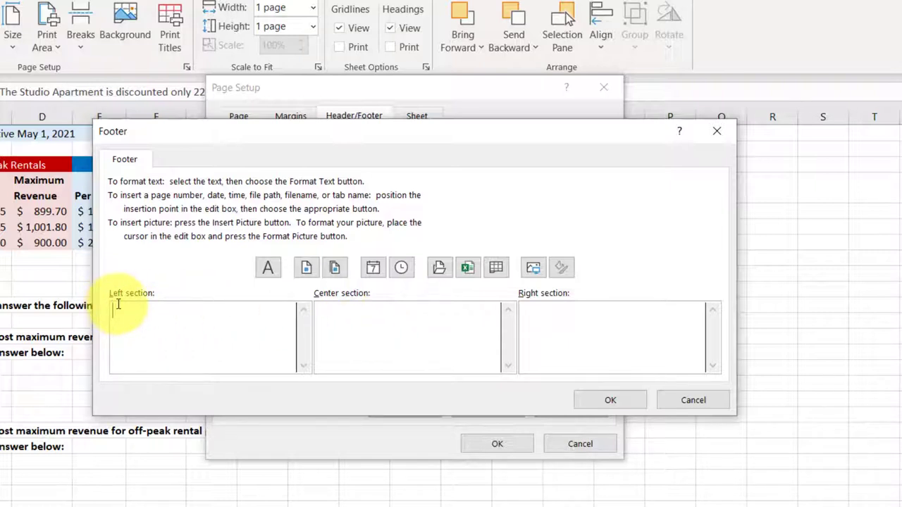
{"action": "type", "text": "Exploring Series"}
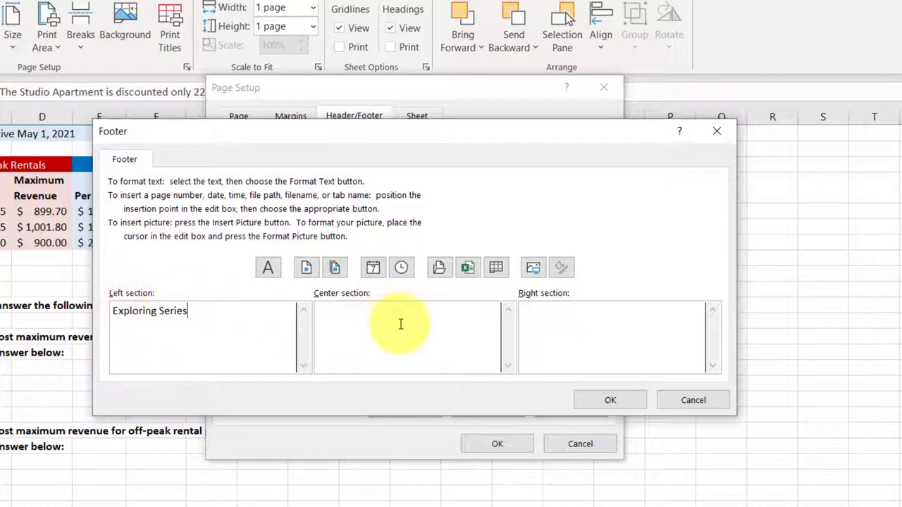
{"action": "left_click", "coordinate": [438, 319]}
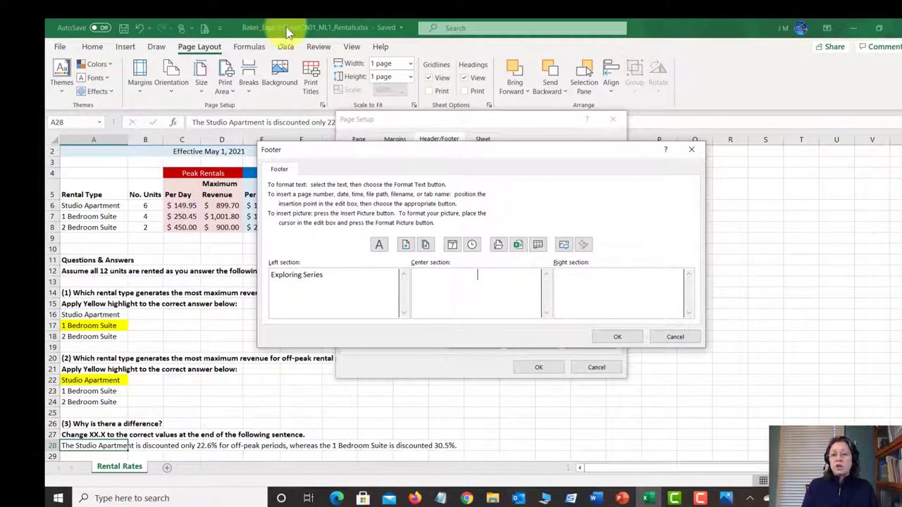
{"action": "left_click", "coordinate": [537, 245]}
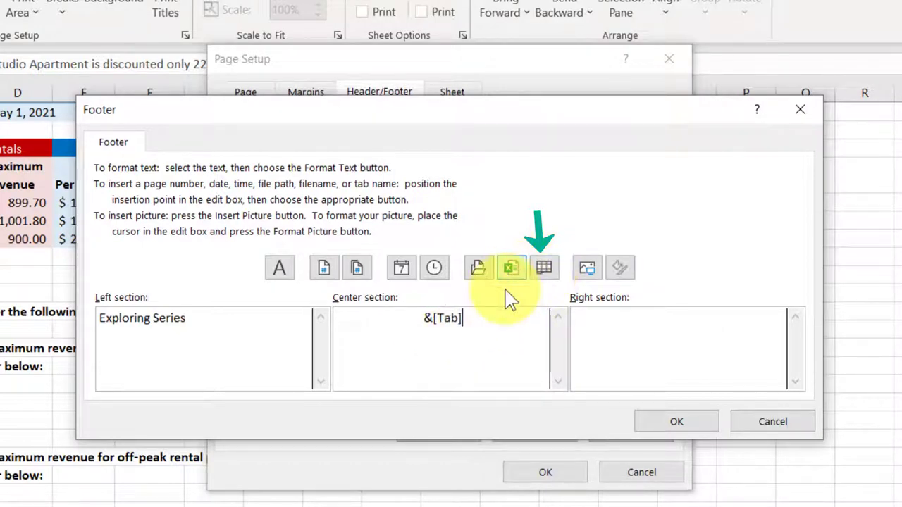
{"action": "left_click", "coordinate": [658, 324]}
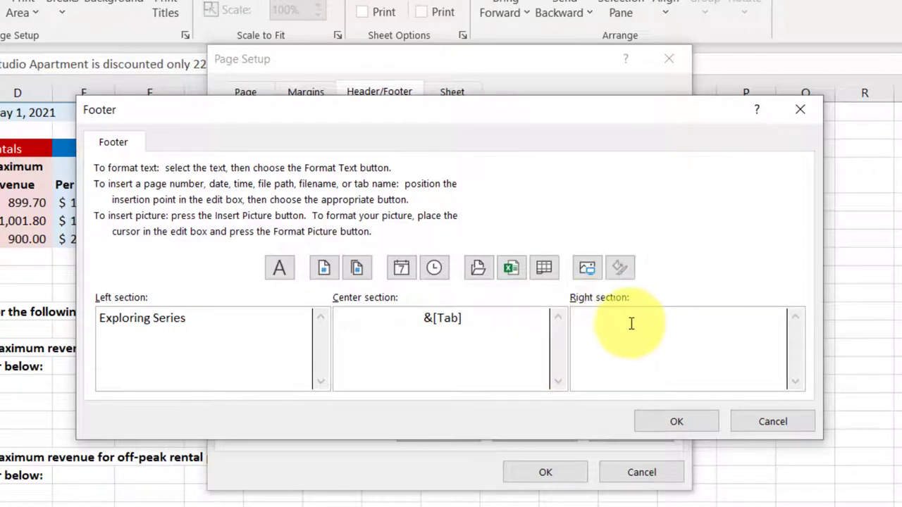
{"action": "left_click", "coordinate": [513, 269]}
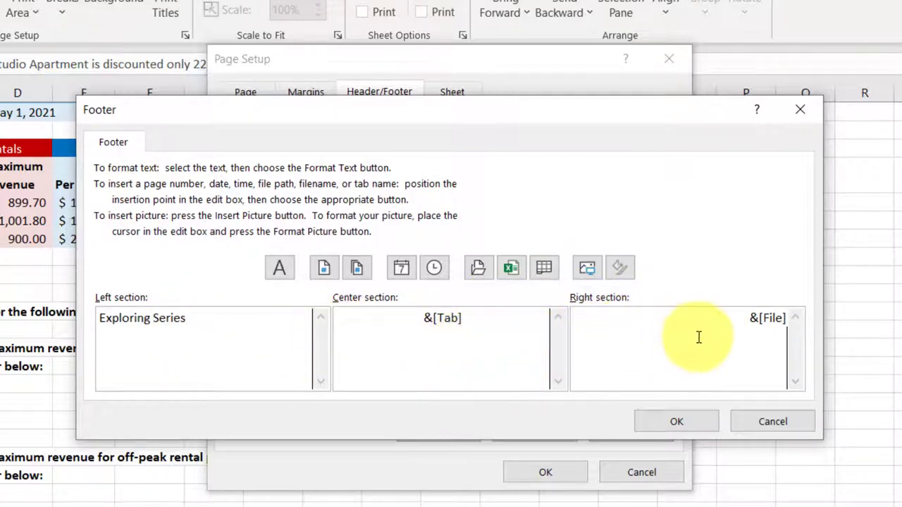
{"action": "left_click", "coordinate": [675, 422]}
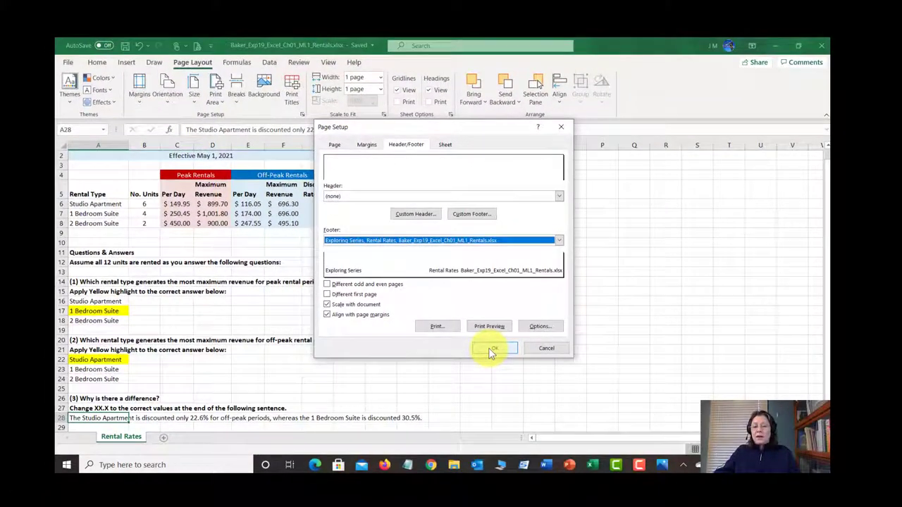
{"action": "left_click", "coordinate": [584, 455]}
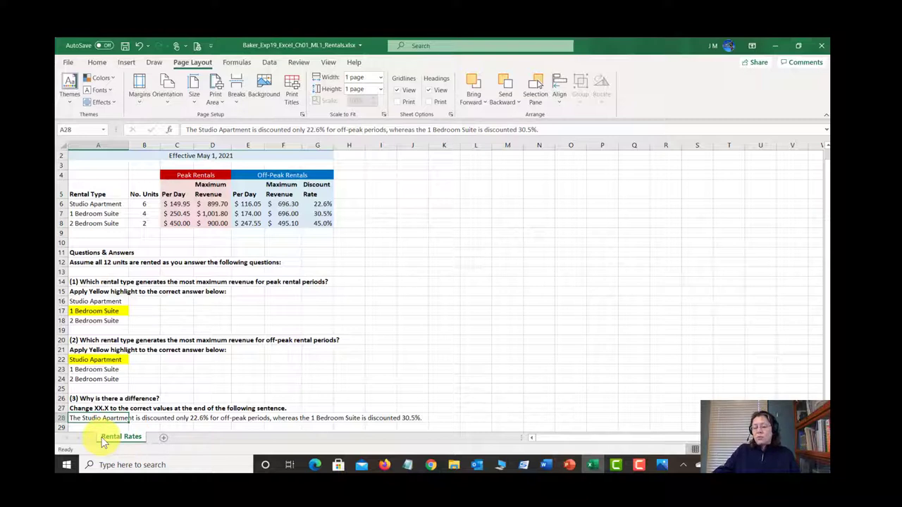
- Rename the Rental Rates worksheet as 2020-2021 Rental Rates
{"action": "double_click", "coordinate": [105, 437]}
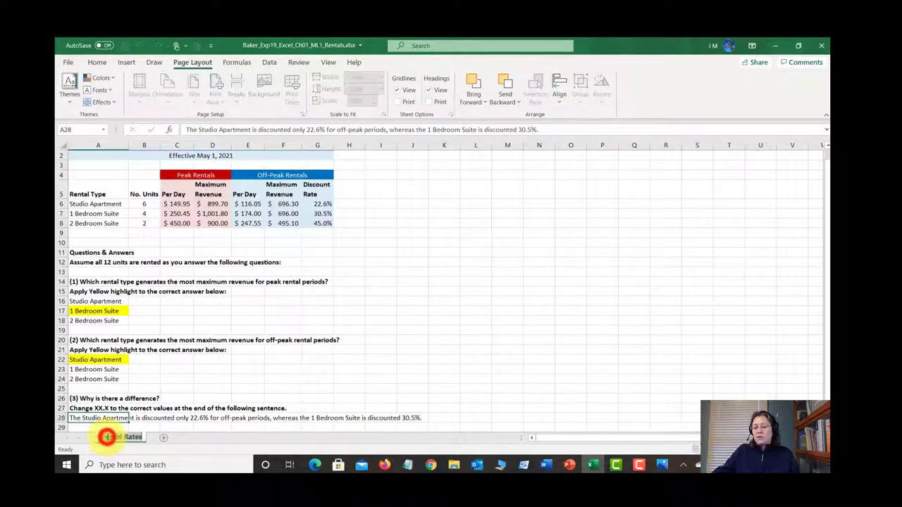
{"action": "left_click", "coordinate": [107, 435]}
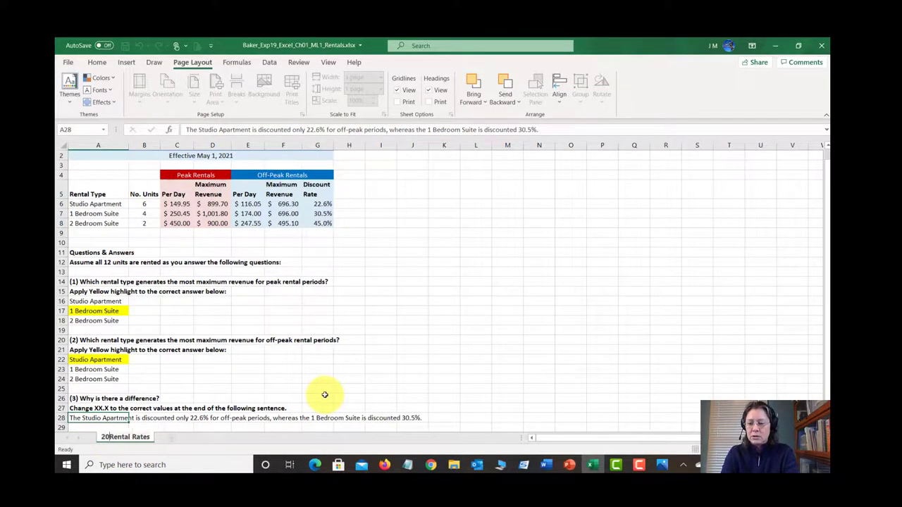
{"action": "type", "text": "20"}
{"action": "type", "text": "20"}
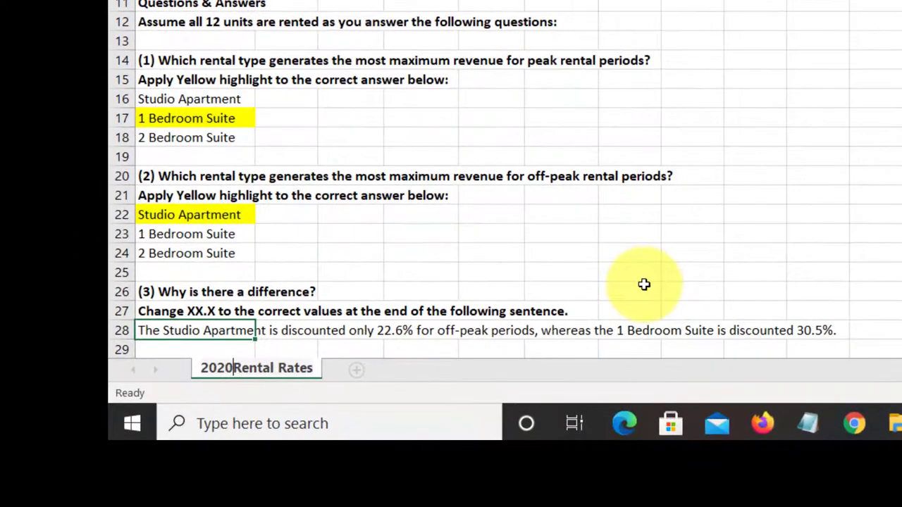
{"action": "type", "text": "-2021"}
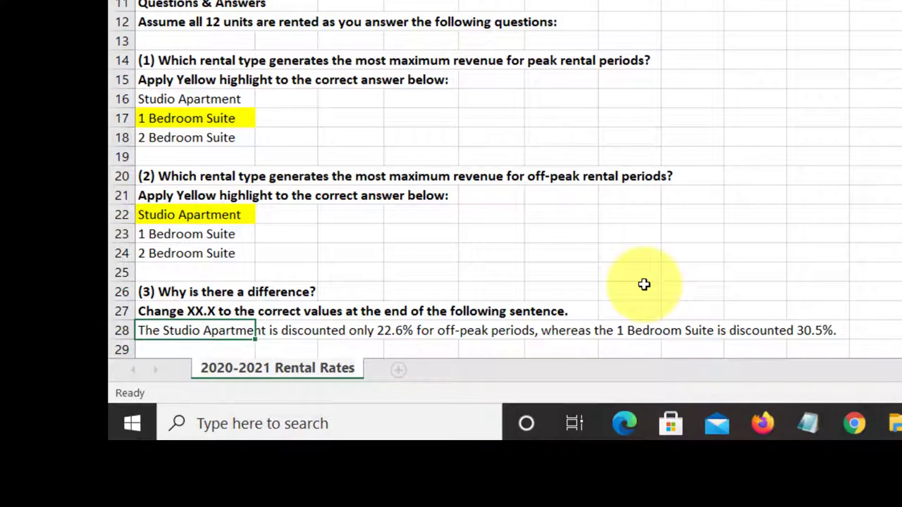
{"action": "key", "text": "Return"}
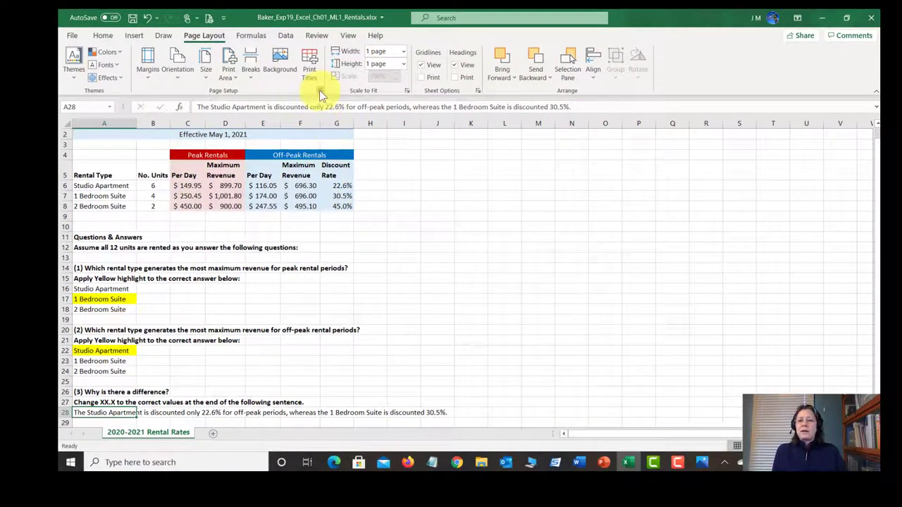
- Check the sheet name in the footer preview of the page setup, and close it without changes
{"action": "left_click", "coordinate": [319, 91]}
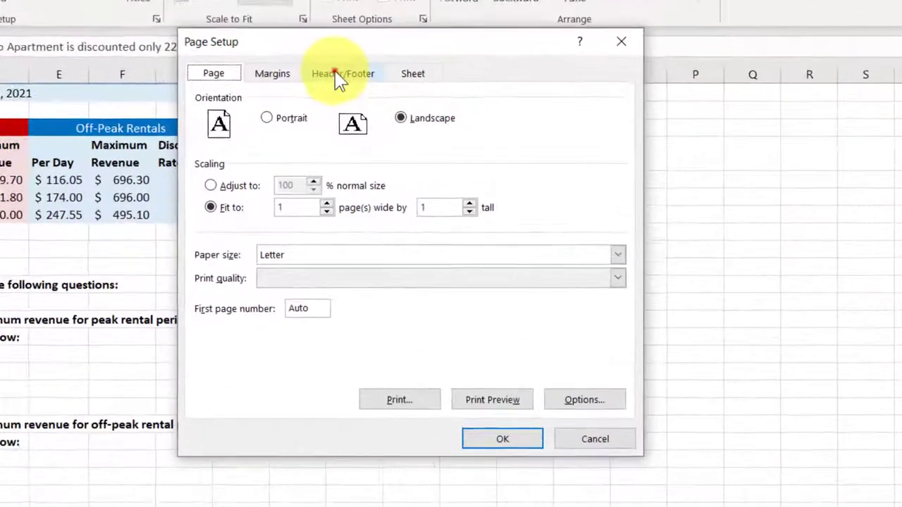
{"action": "left_click", "coordinate": [336, 74]}
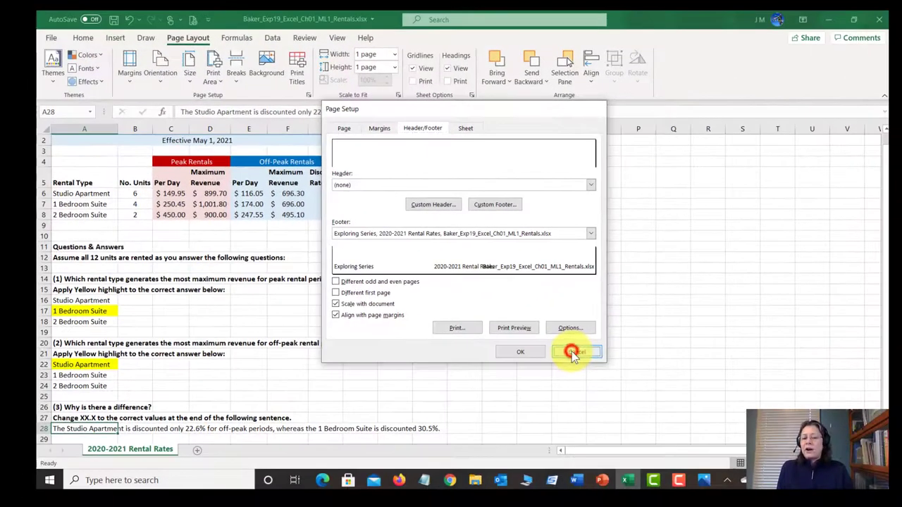
{"action": "left_click", "coordinate": [574, 366]}
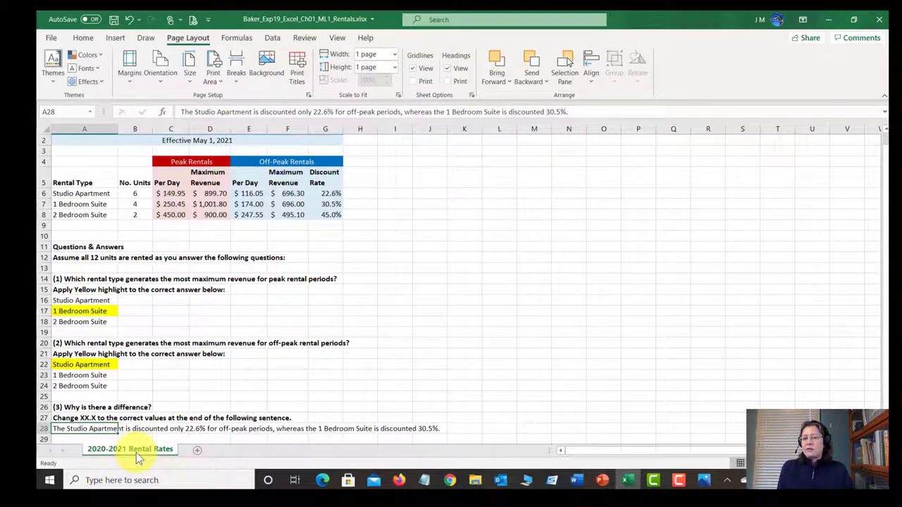
- Remove the 2020-2021 prefix from the worksheet name so that it reads Rental Rates
{"action": "left_click", "coordinate": [129, 20]}
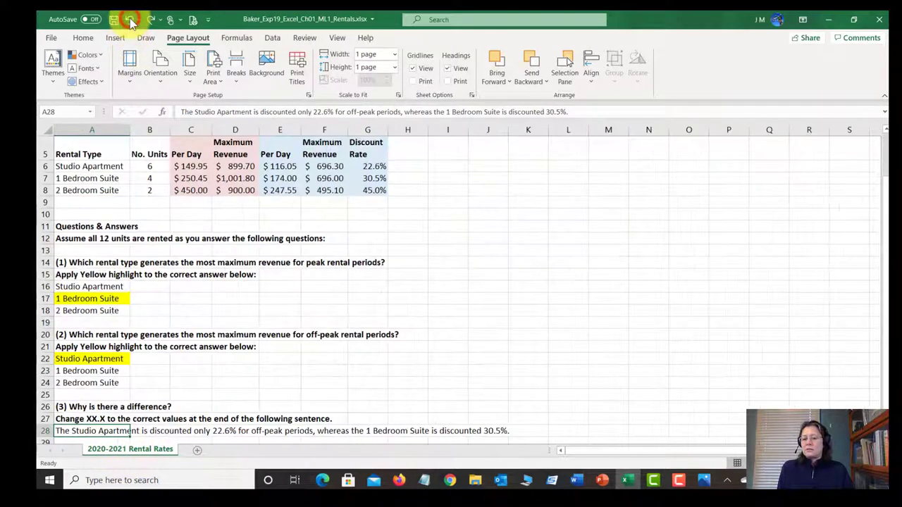
{"action": "left_click", "coordinate": [152, 20]}
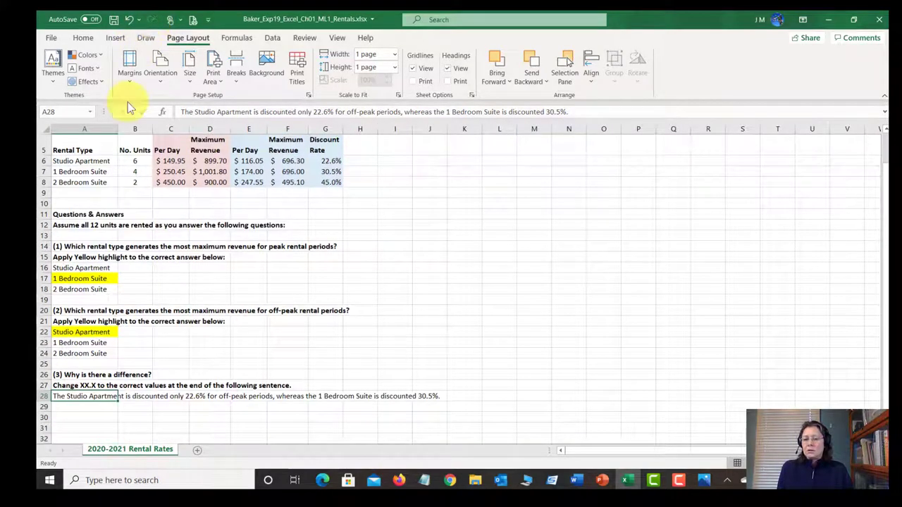
{"action": "left_click", "coordinate": [124, 449]}
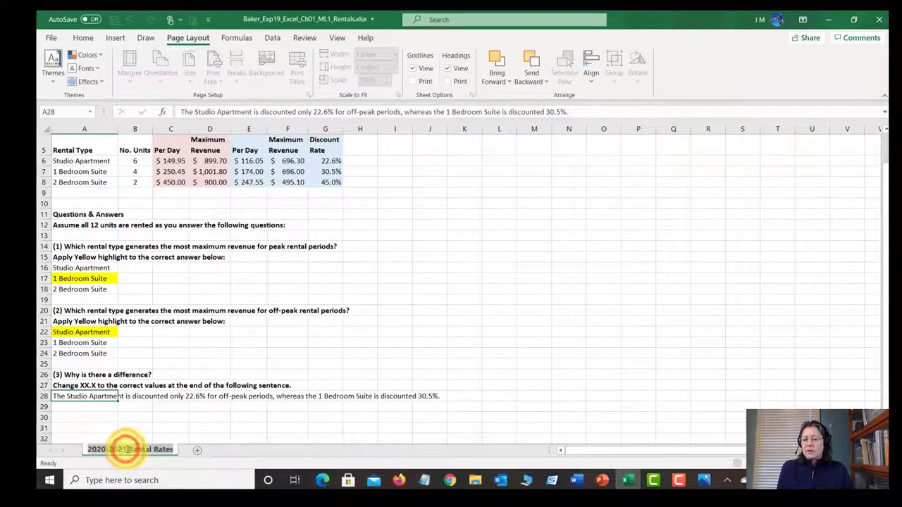
{"action": "left_click_drag", "start_coordinate": [114, 449], "coordinate": [87, 448]}
{"action": "key", "text": "Delete"}
{"action": "key", "text": "Delete"}
{"action": "key", "text": "Return"}
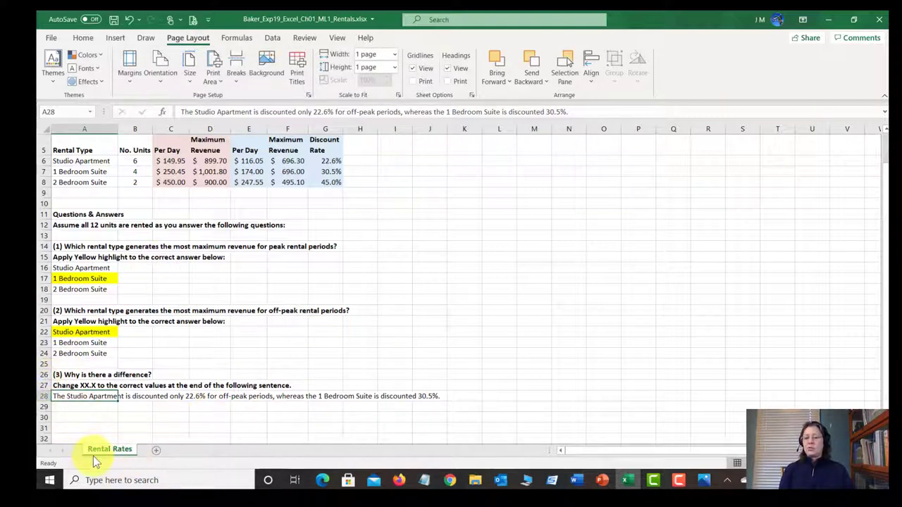
- Save the workbook and recheck the footer preview in the page setup
{"action": "left_click", "coordinate": [113, 19]}
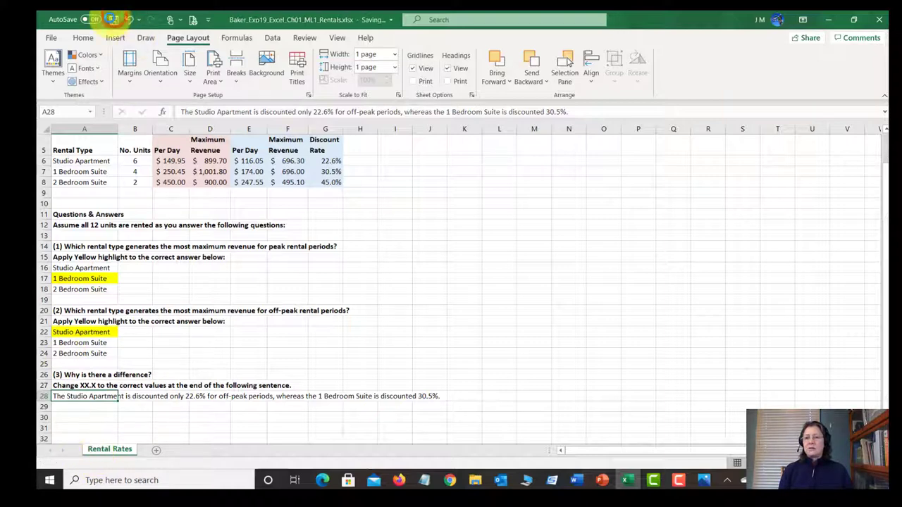
{"action": "left_click", "coordinate": [309, 95]}
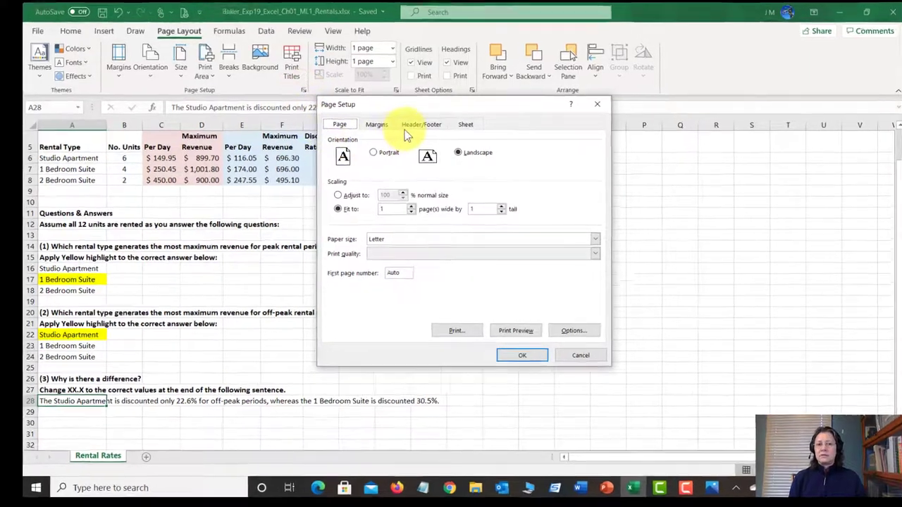
{"action": "left_click", "coordinate": [421, 125]}
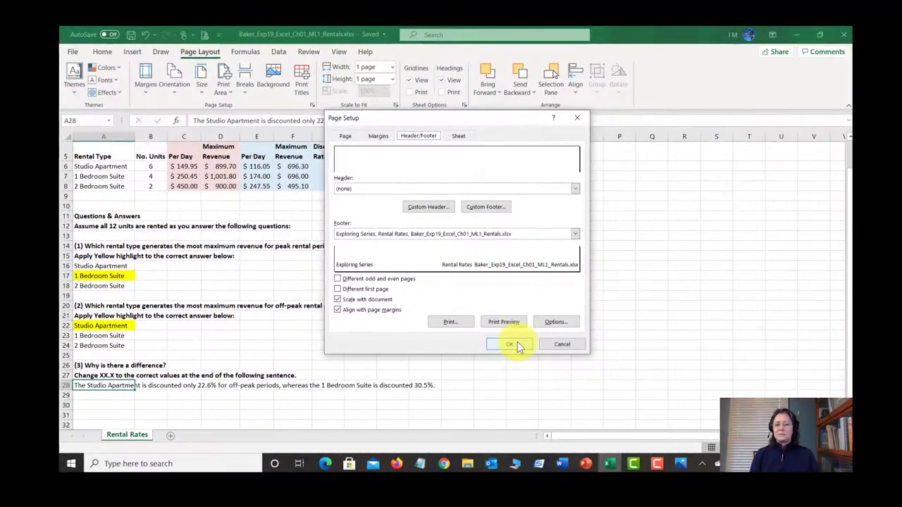
- Close the page setup, read instruction 19 in the Word instructions document, and return to the Excel workbook
{"action": "left_click", "coordinate": [573, 449]}
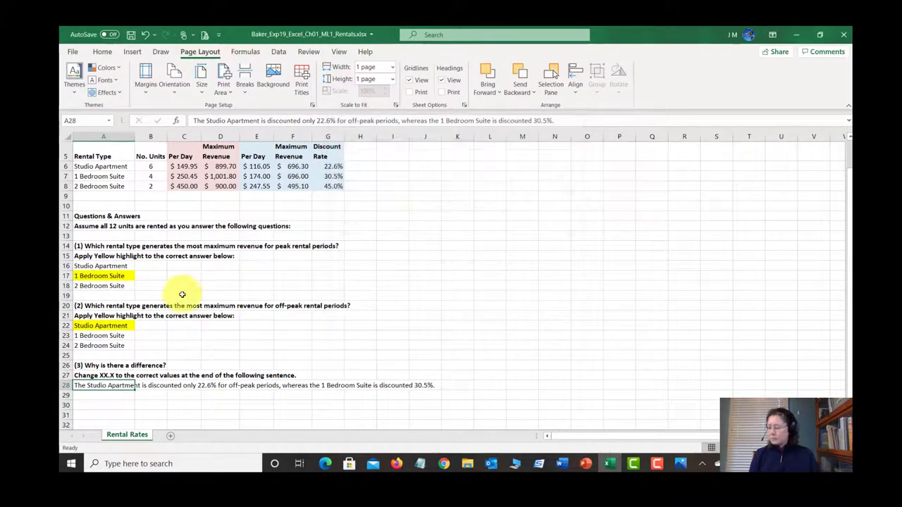
{"action": "left_click", "coordinate": [561, 464]}
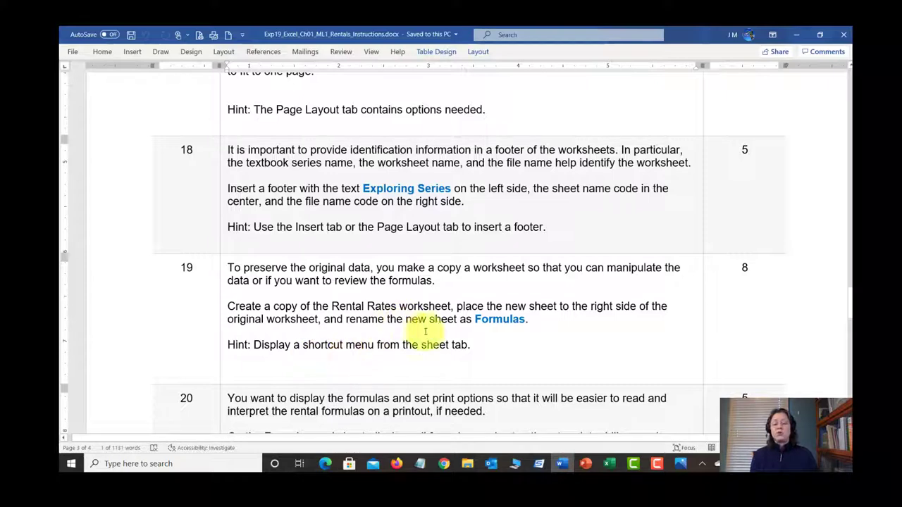
{"action": "left_click", "coordinate": [610, 465]}
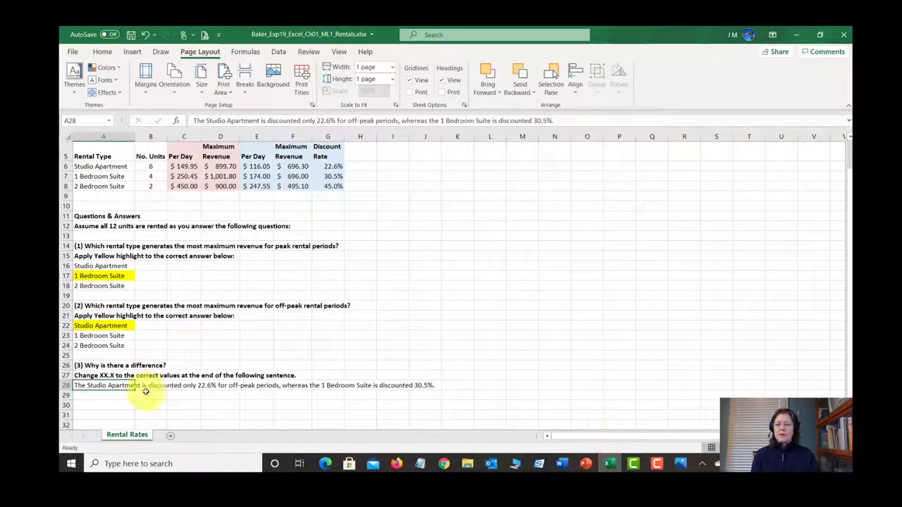
- Create a copy of the Rental Rates worksheet at the end of the same workbook
{"action": "right_click", "coordinate": [123, 434]}
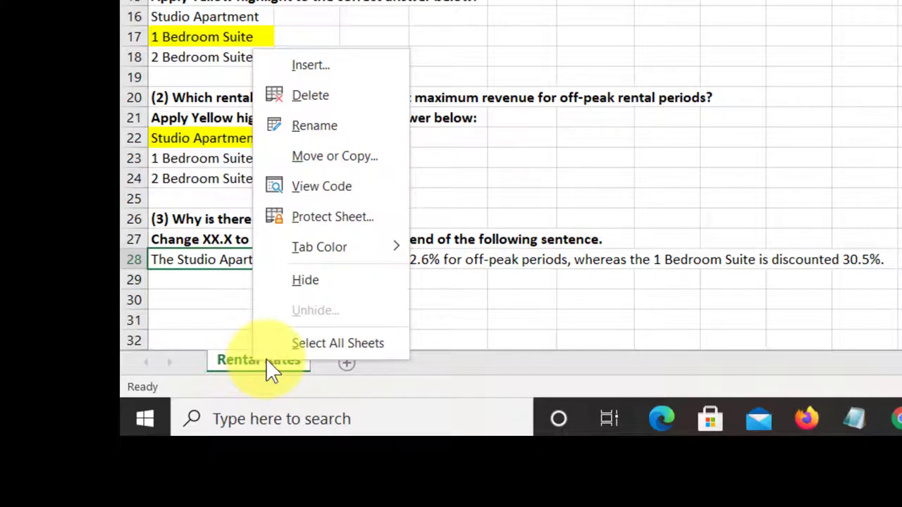
{"action": "left_click", "coordinate": [331, 159]}
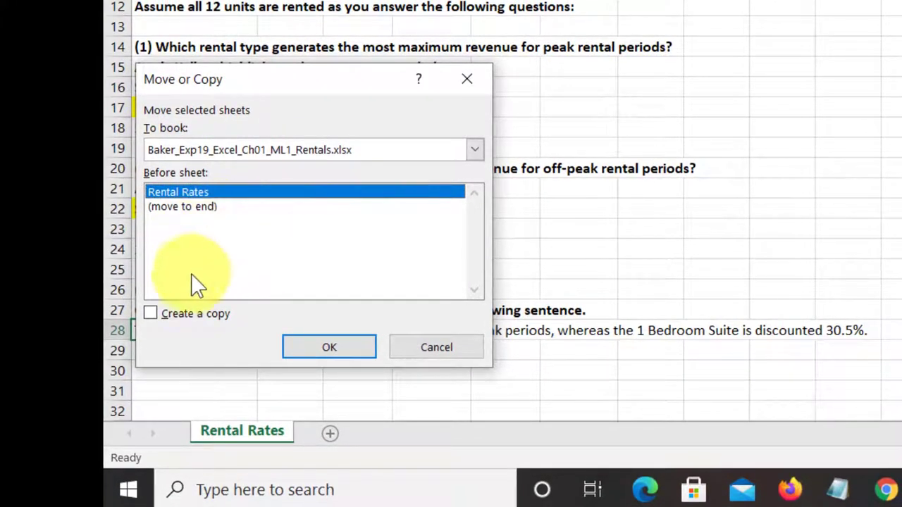
{"action": "left_click", "coordinate": [152, 314]}
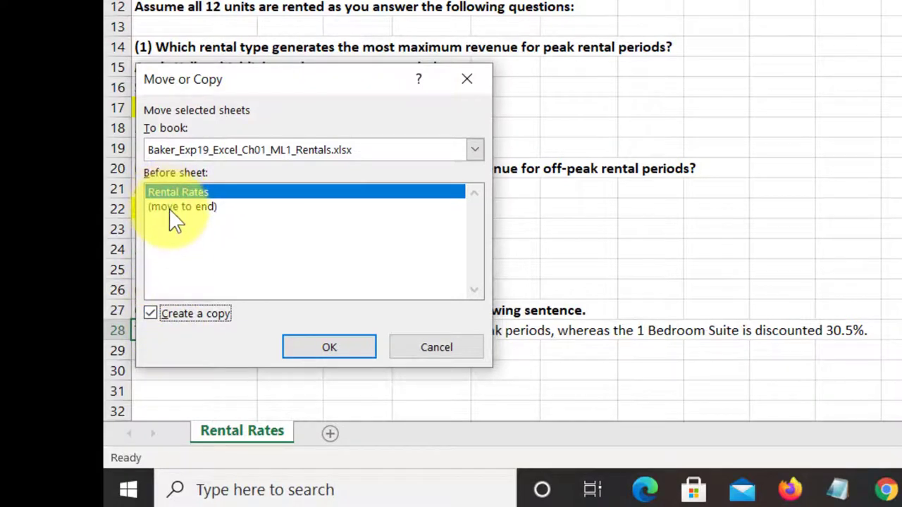
{"action": "left_click", "coordinate": [187, 207]}
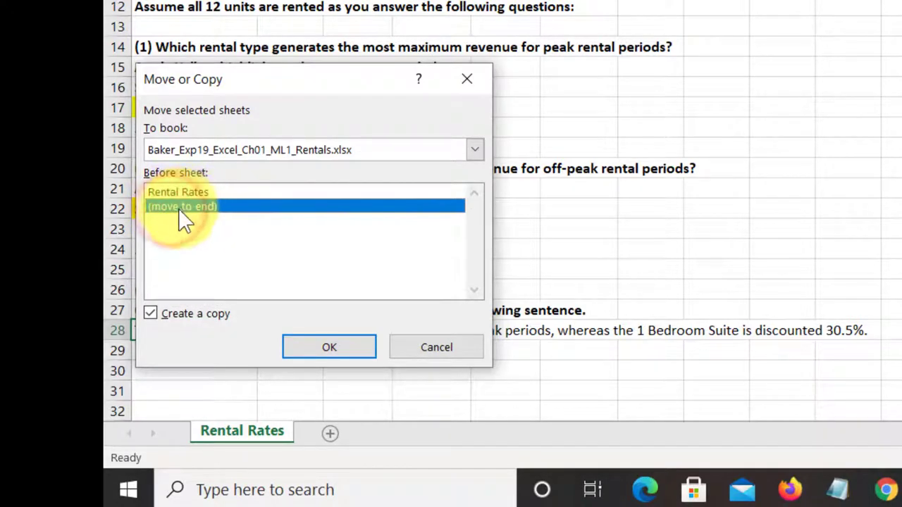
{"action": "left_click", "coordinate": [340, 352]}
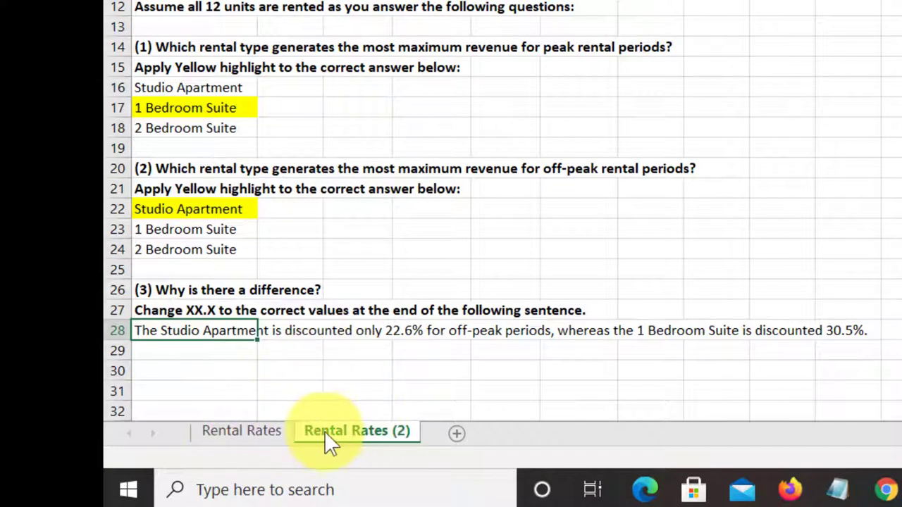
- Try reordering the Rental Rates sheet and its copy, and compare both sheets while keeping the copy last
{"action": "left_click", "coordinate": [225, 431]}
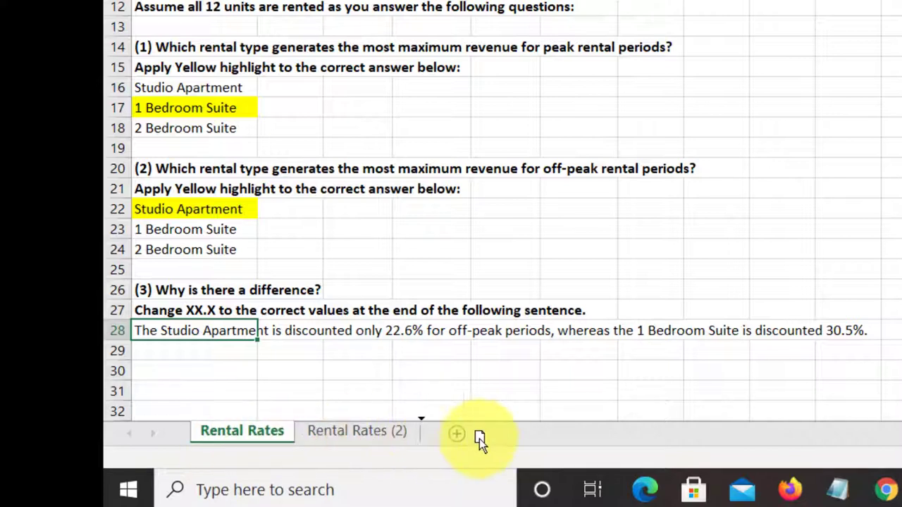
{"action": "mouse_move", "coordinate": [316, 434]}
{"action": "left_mouse_down"}
{"action": "mouse_move", "coordinate": [222, 436]}
{"action": "mouse_move", "coordinate": [425, 434]}
{"action": "mouse_move", "coordinate": [213, 437]}
{"action": "left_mouse_up"}
{"action": "left_click", "coordinate": [364, 435]}
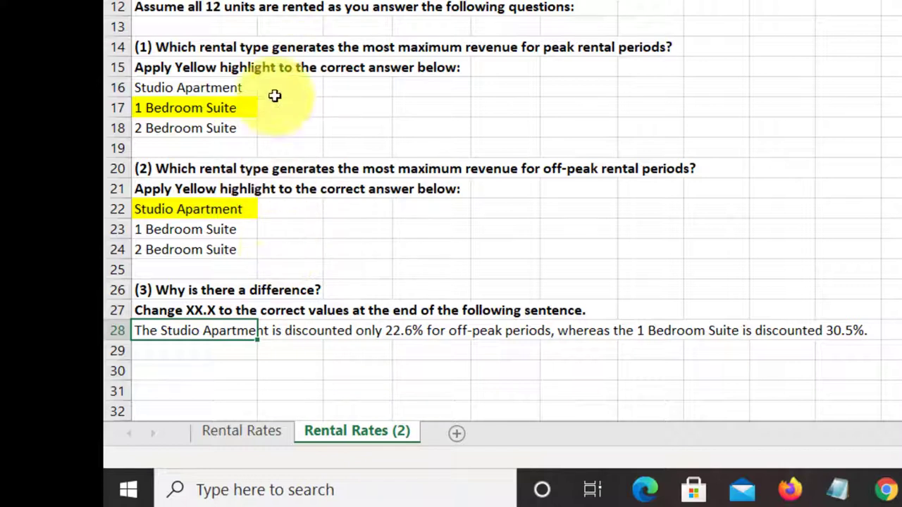
{"action": "left_click", "coordinate": [229, 432]}
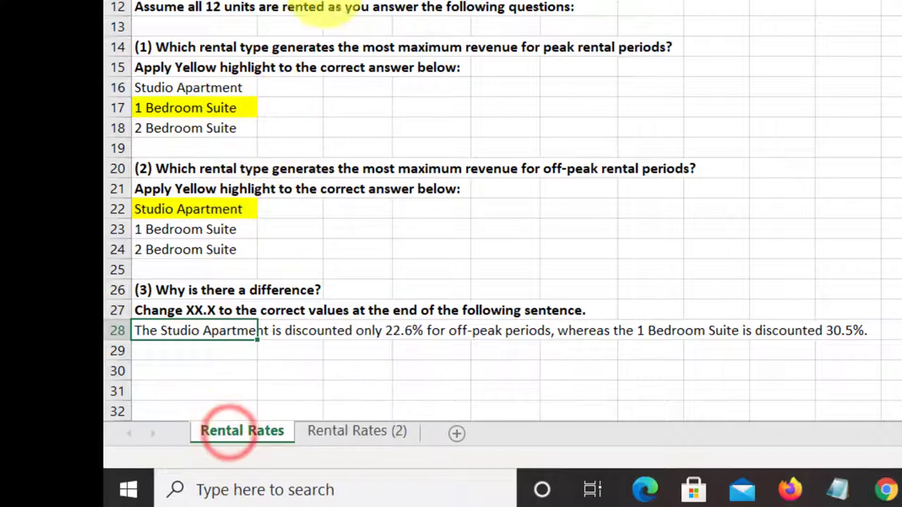
{"action": "left_click", "coordinate": [345, 433]}
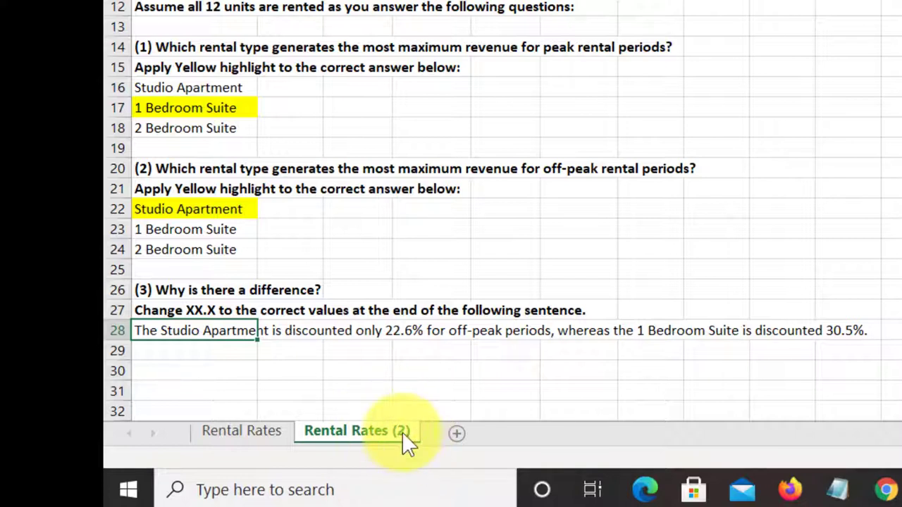
- Rename the copied worksheet Rental Rates (2) as Formulas
{"action": "left_click", "coordinate": [359, 435]}
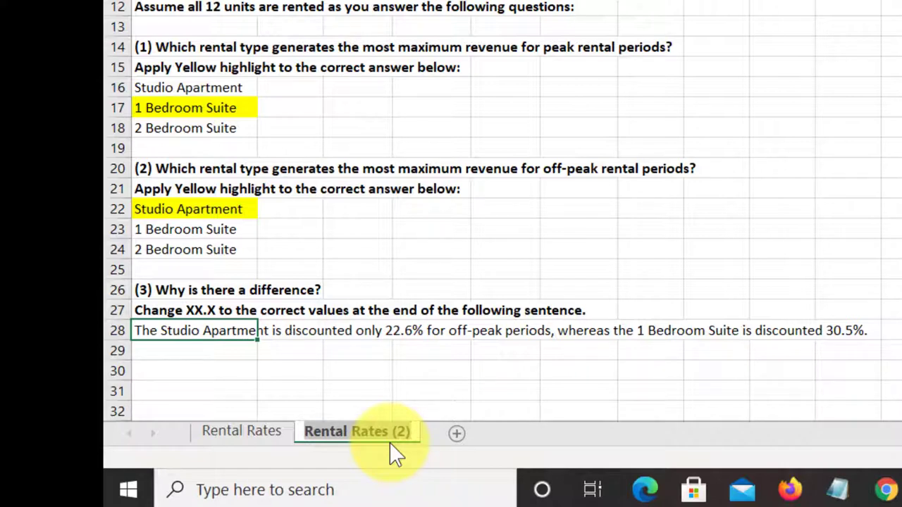
{"action": "type", "text": "For"}
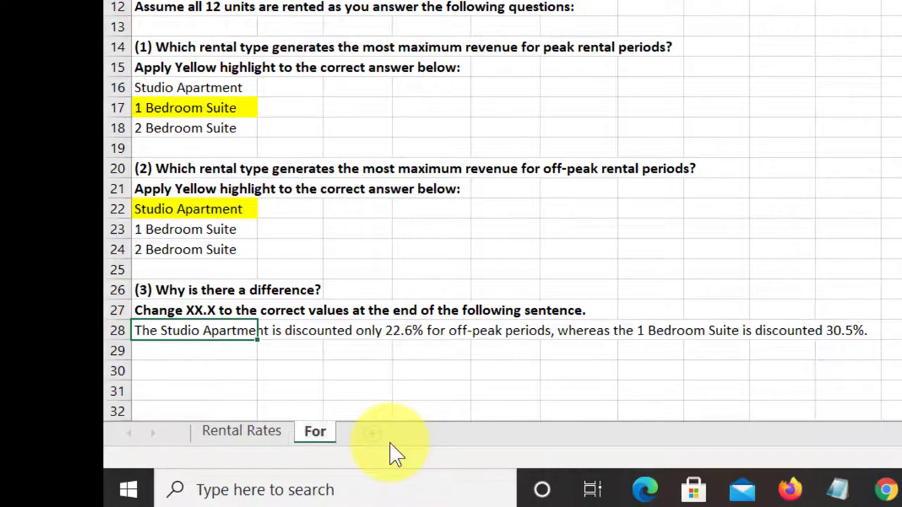
{"action": "type", "text": "mulas"}
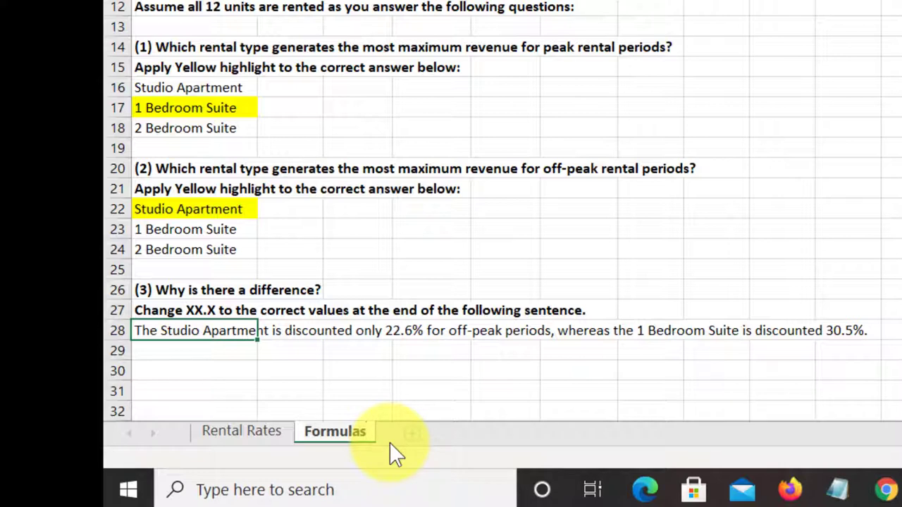
{"action": "key", "text": "Return"}
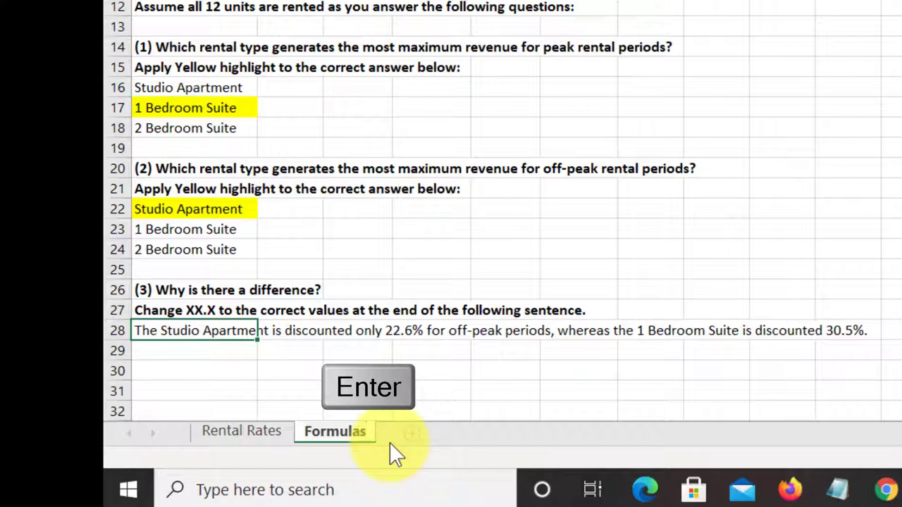
{"action": "key", "text": "Return"}
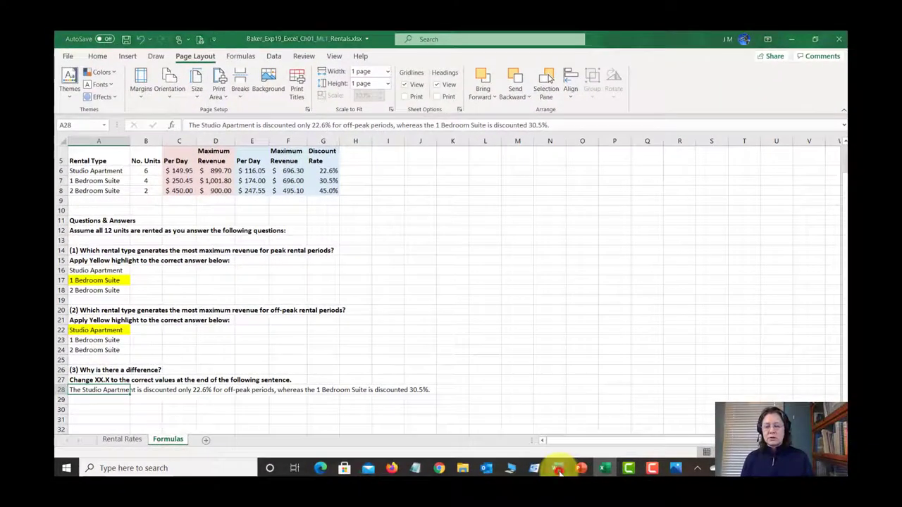
- Read instruction 20 in the Word instructions document and return to the Excel workbook
{"action": "left_click", "coordinate": [603, 467]}
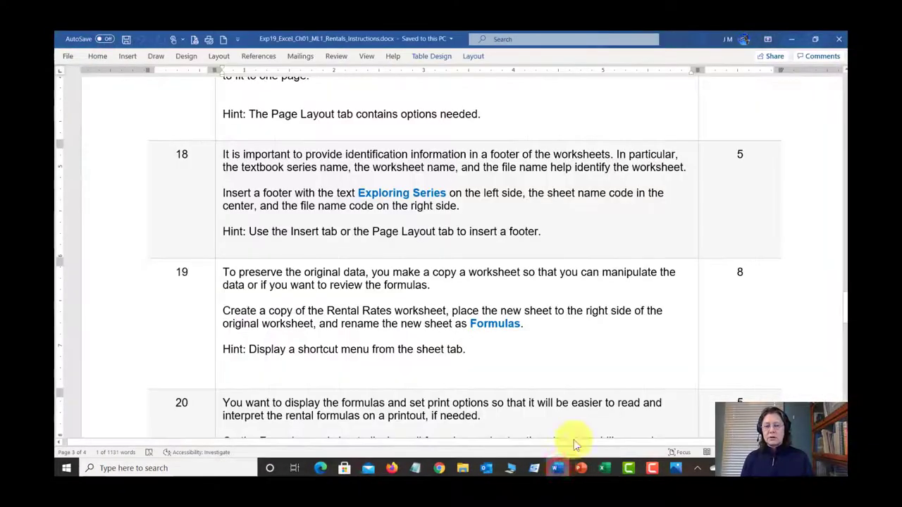
{"action": "scroll", "coordinate": [510, 288], "scroll_direction": "down", "scroll_amount": 5}
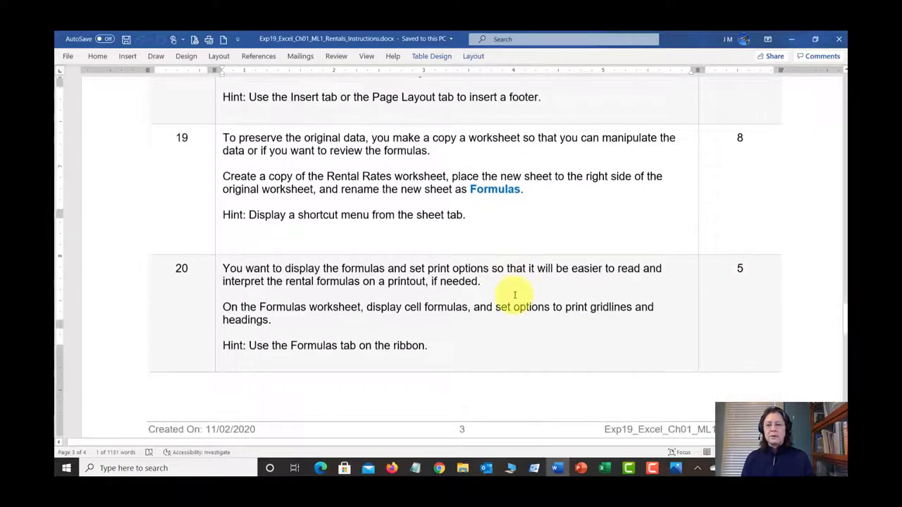
{"action": "scroll", "coordinate": [517, 295], "scroll_direction": "down", "scroll_amount": 1}
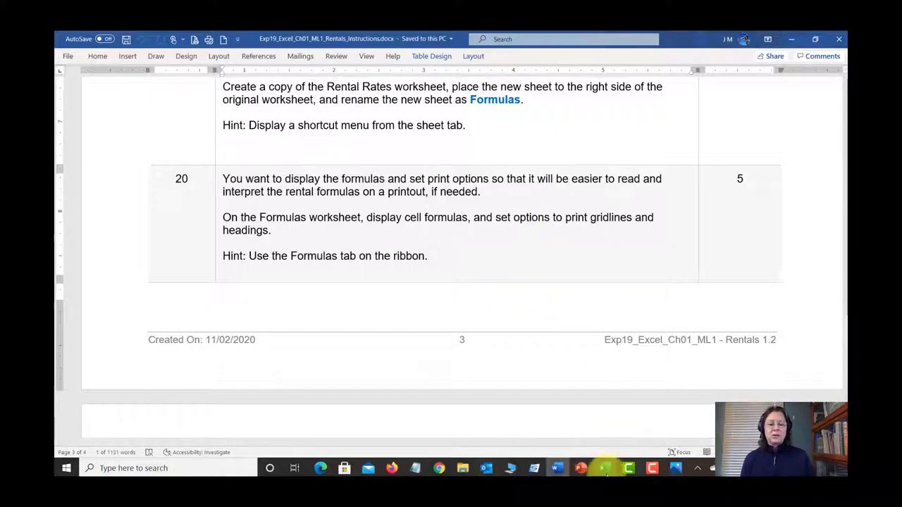
{"action": "left_click", "coordinate": [604, 467]}
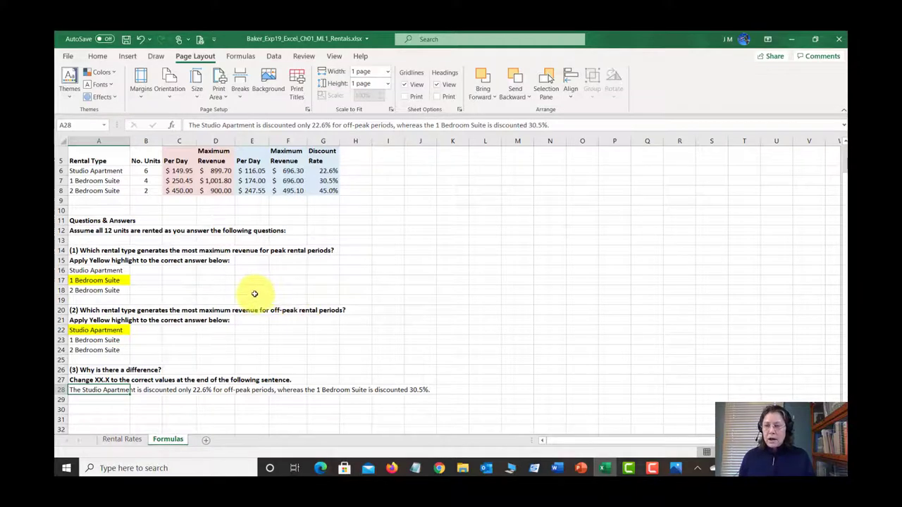
- Examine the rental table on the Formulas sheet cell by cell to see which cells hold formulas and which hold typed values
{"action": "scroll", "coordinate": [253, 294], "scroll_direction": "up", "scroll_amount": 1}
{"action": "scroll", "coordinate": [254, 294], "scroll_direction": "up", "scroll_amount": 1}
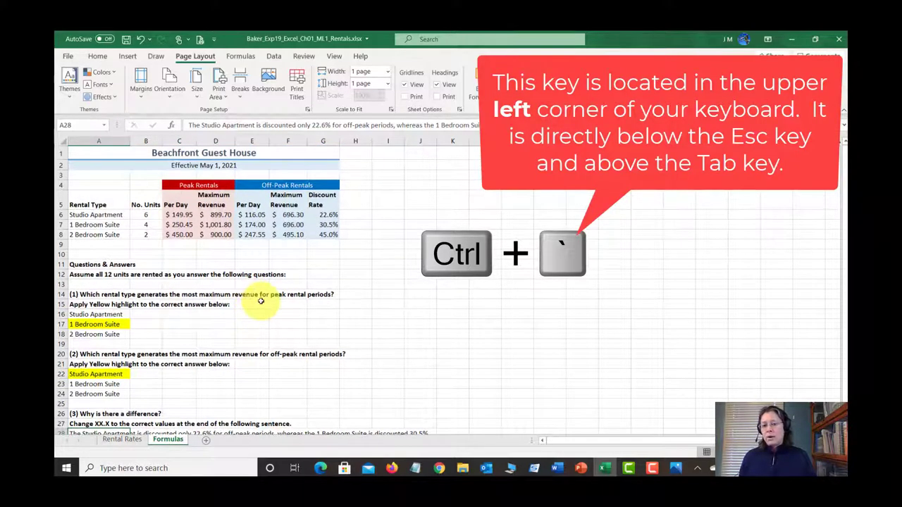
{"action": "left_click", "coordinate": [222, 224]}
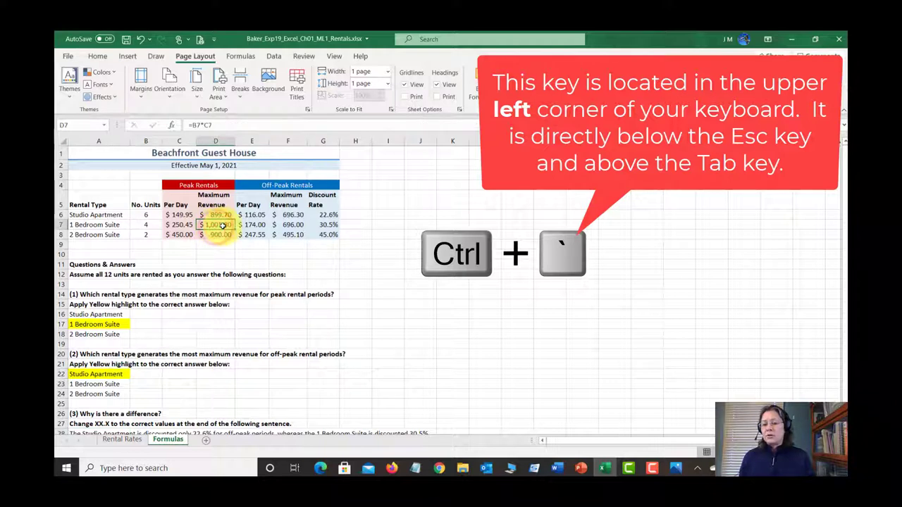
{"action": "left_click", "coordinate": [254, 225]}
{"action": "left_click", "coordinate": [288, 227]}
{"action": "left_click", "coordinate": [322, 224]}
{"action": "left_click", "coordinate": [287, 224]}
{"action": "left_click", "coordinate": [253, 224]}
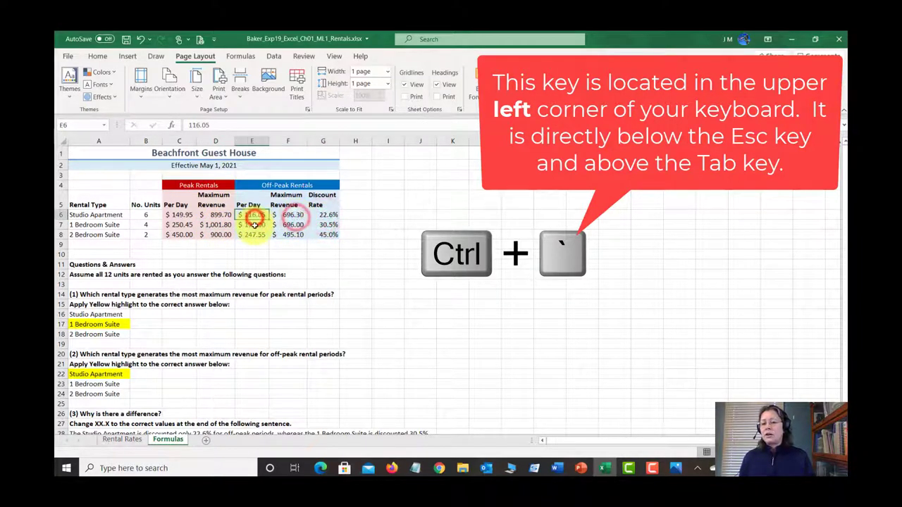
{"action": "left_click", "coordinate": [215, 224]}
{"action": "left_click", "coordinate": [216, 214]}
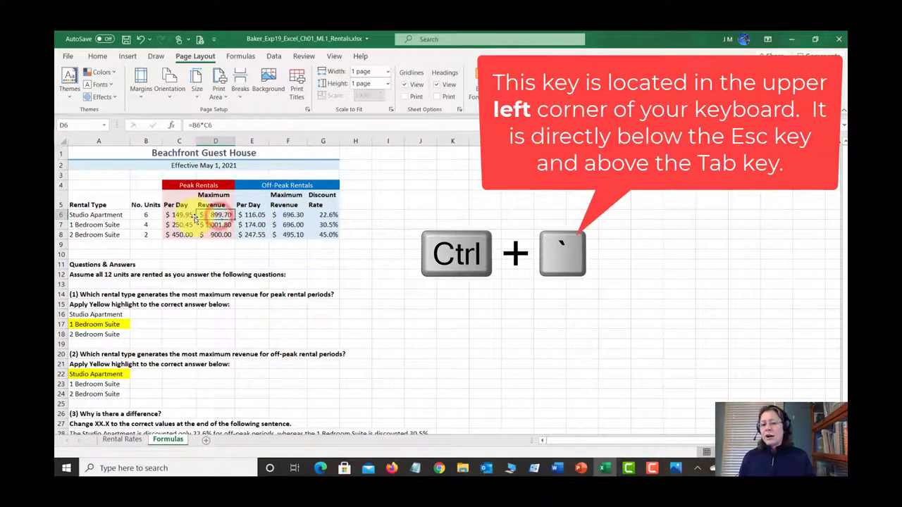
{"action": "left_click", "coordinate": [193, 215]}
{"action": "left_click", "coordinate": [182, 224]}
{"action": "left_click", "coordinate": [215, 224]}
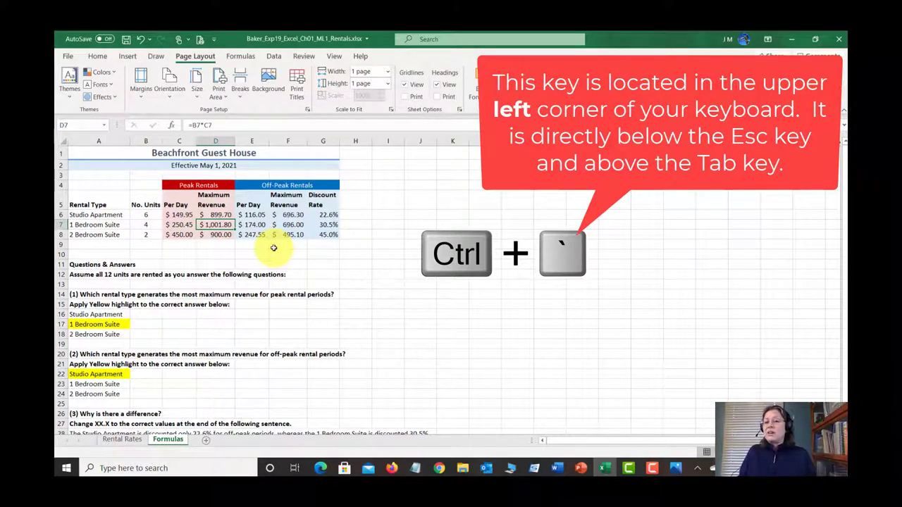
{"action": "left_click", "coordinate": [248, 225]}
{"action": "left_click", "coordinate": [291, 223]}
{"action": "left_click", "coordinate": [324, 224]}
{"action": "left_click", "coordinate": [326, 213]}
{"action": "left_click", "coordinate": [290, 212]}
{"action": "left_click", "coordinate": [293, 226]}
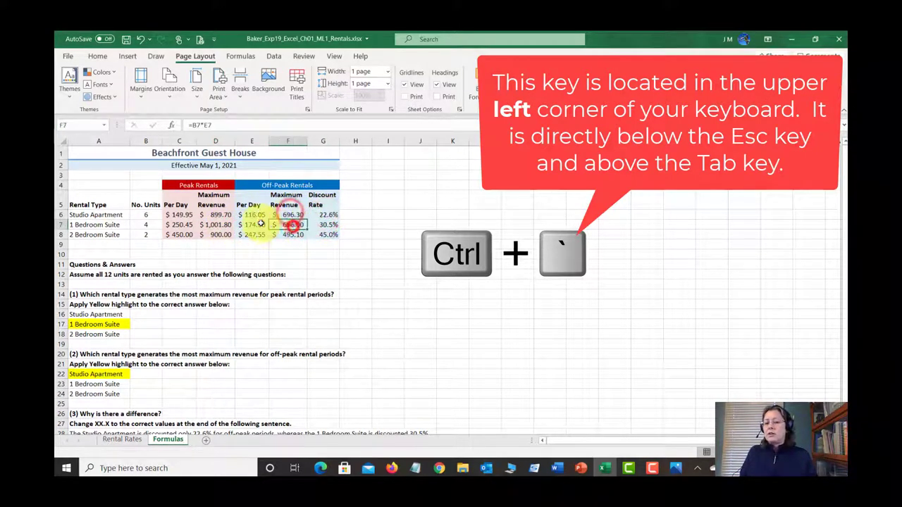
{"action": "left_click", "coordinate": [254, 225]}
{"action": "left_click", "coordinate": [255, 214]}
{"action": "left_click", "coordinate": [249, 235]}
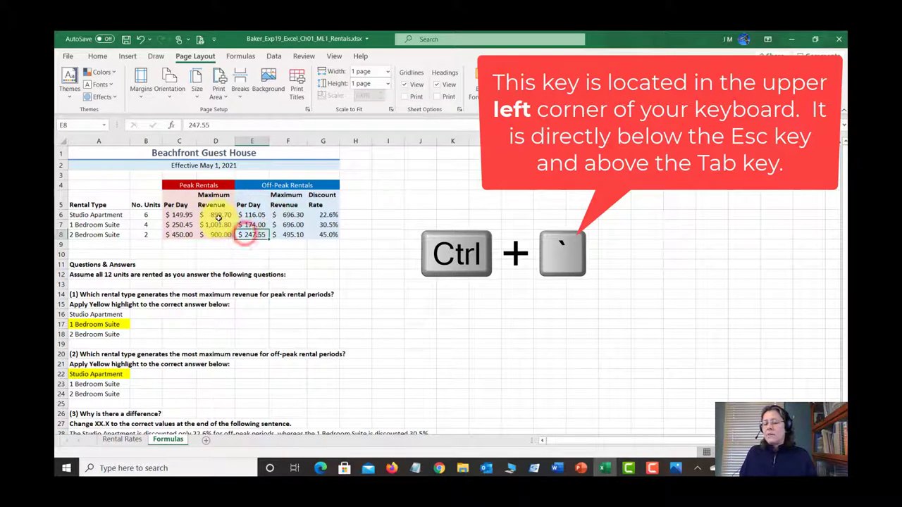
{"action": "left_click", "coordinate": [215, 225]}
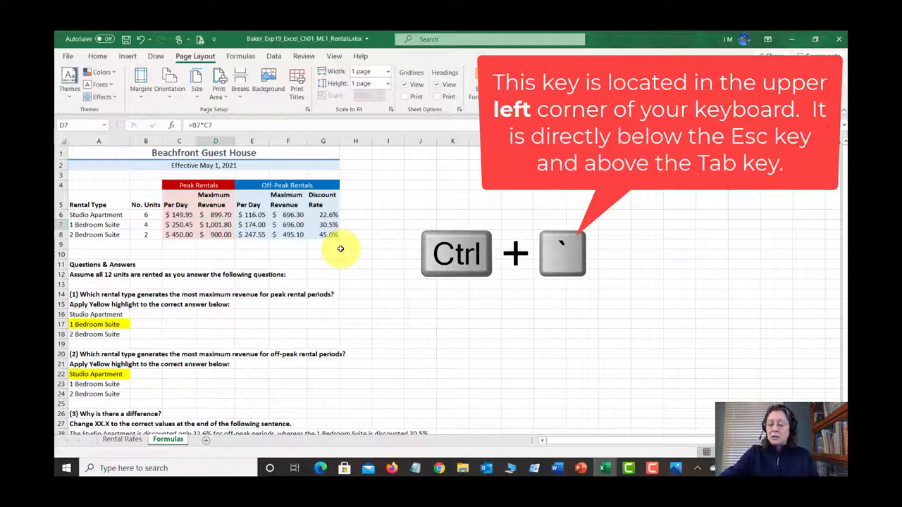
- Toggle the display of cell formulas on the Formulas sheet on and off several times, returning to the normal values view
{"action": "key", "text": "ctrl+grave"}
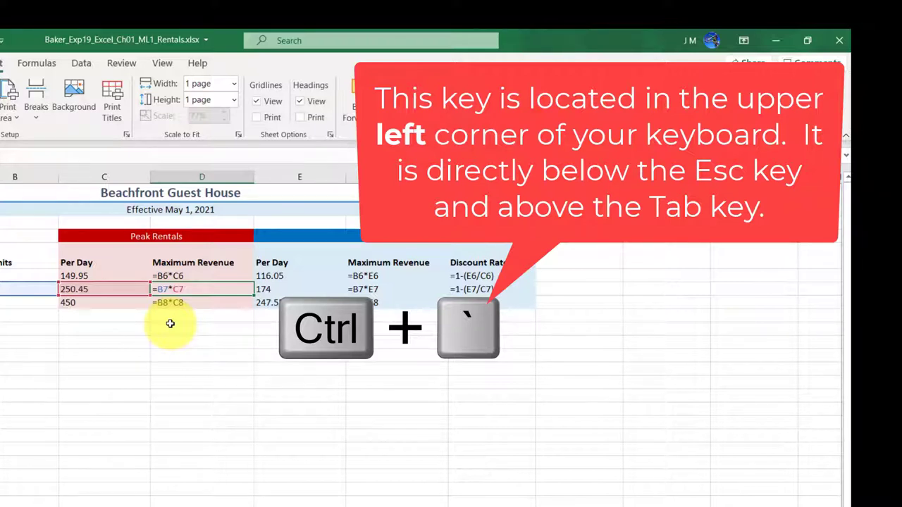
{"action": "key", "text": "ctrl+grave"}
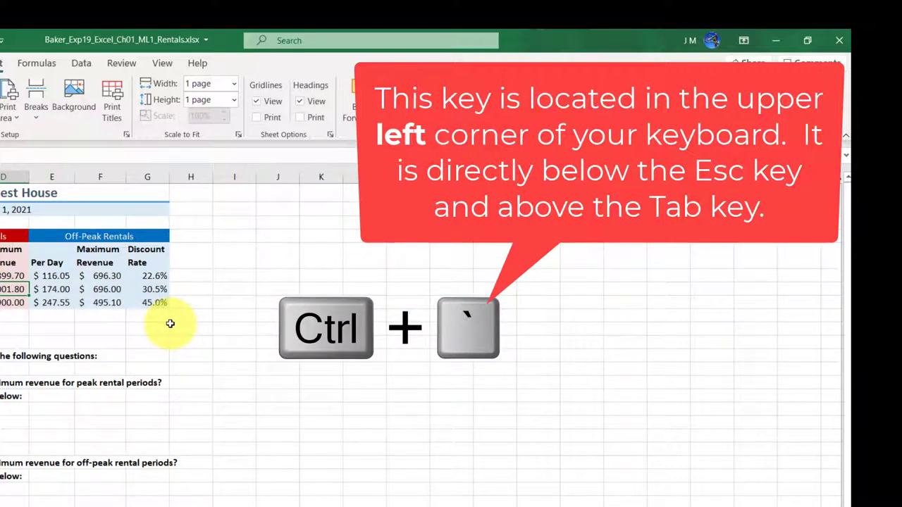
{"action": "key", "text": "ctrl+grave"}
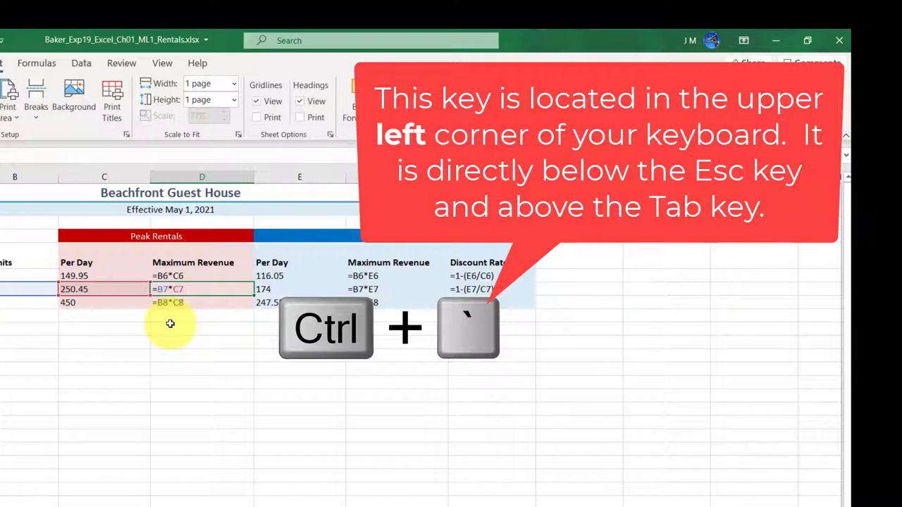
{"action": "key", "text": "ctrl+grave"}
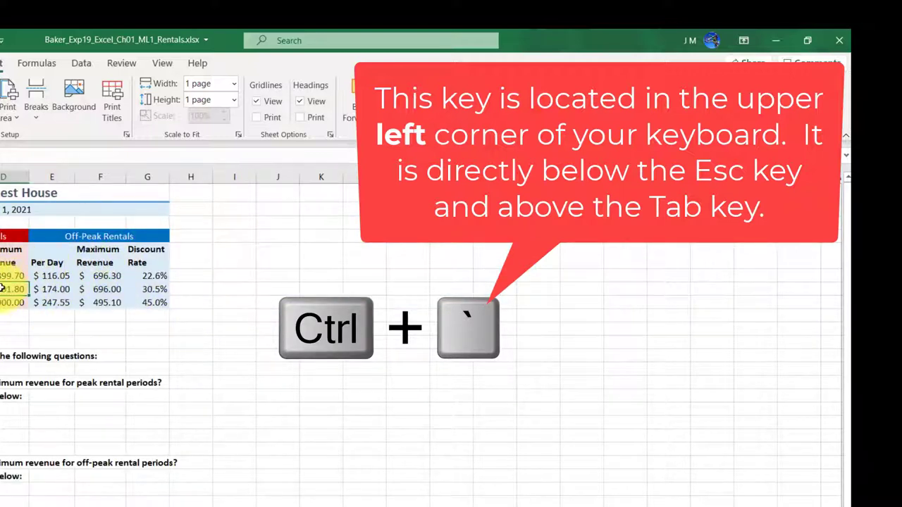
{"action": "key", "text": "ctrl+grave"}
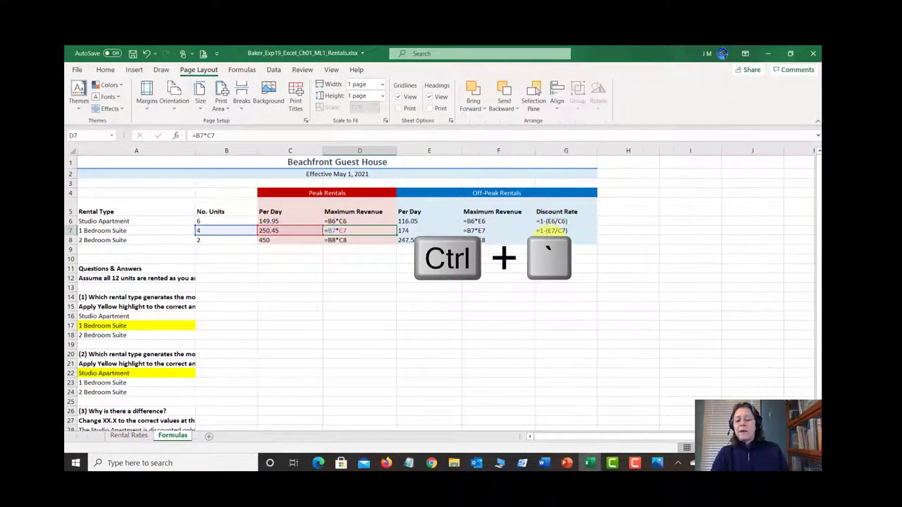
{"action": "key", "text": "ctrl+grave"}
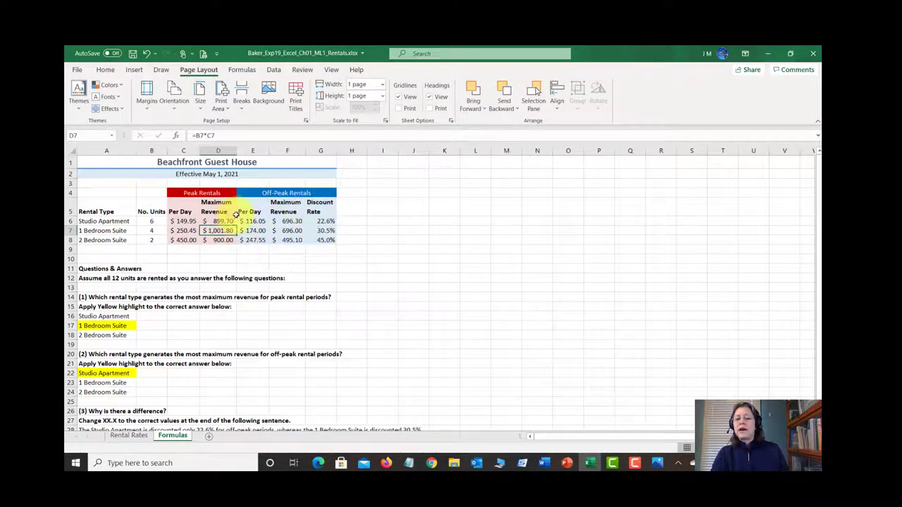
- Switch the Formulas sheet between values and formulas, leaving the cell formulas displayed
{"action": "key", "text": "ctrl+grave"}
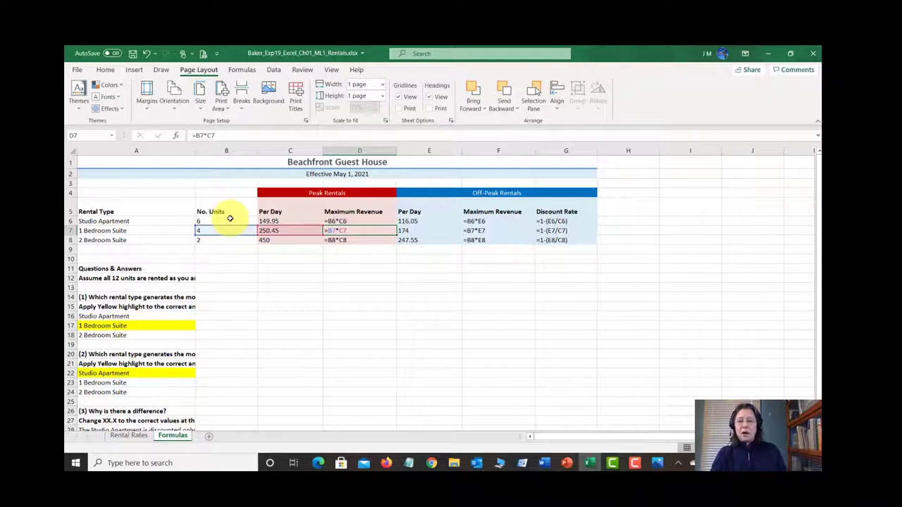
{"action": "key", "text": "ctrl+grave"}
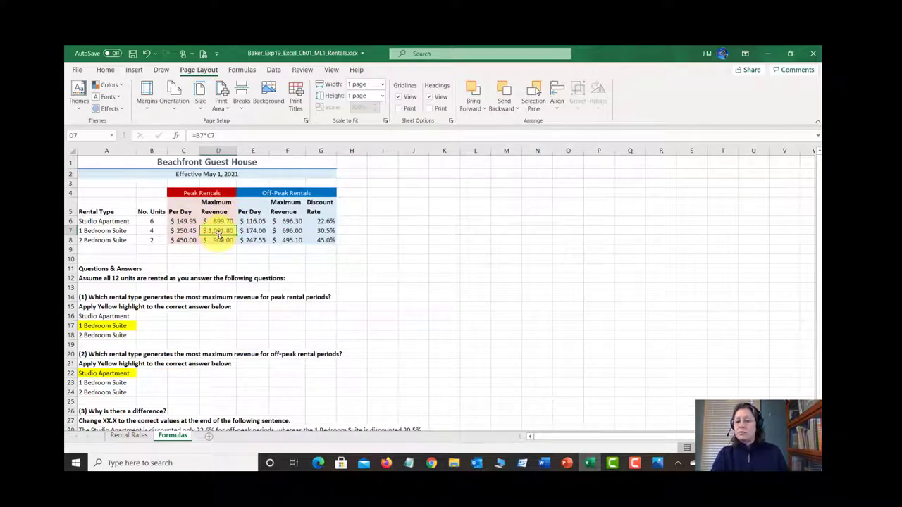
{"action": "key", "text": "ctrl+grave"}
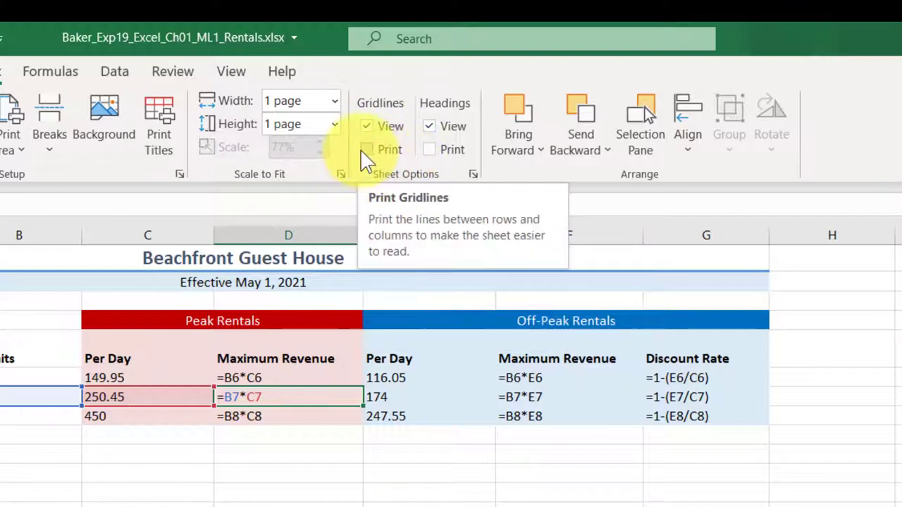
- Turn gridline printing on and off for the Formulas sheet, and check its print preview without gridlines
{"action": "left_click", "coordinate": [366, 150]}
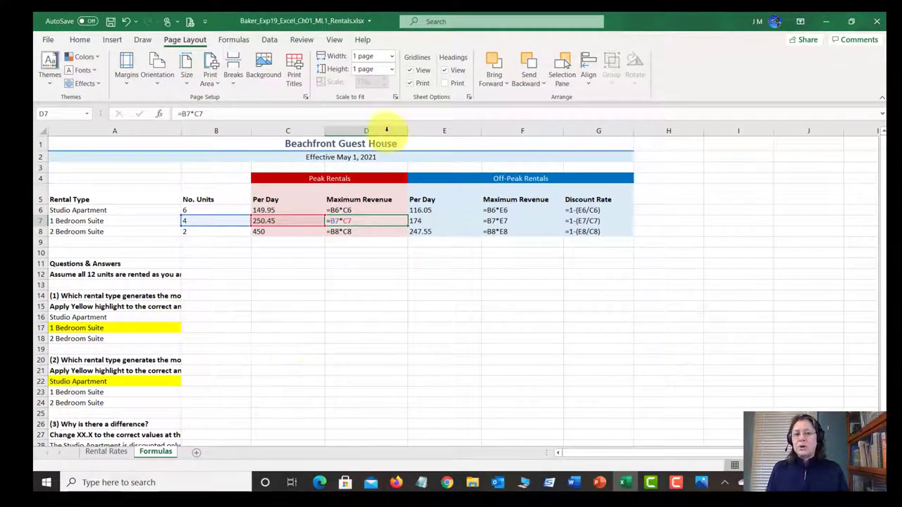
{"action": "left_click", "coordinate": [409, 84]}
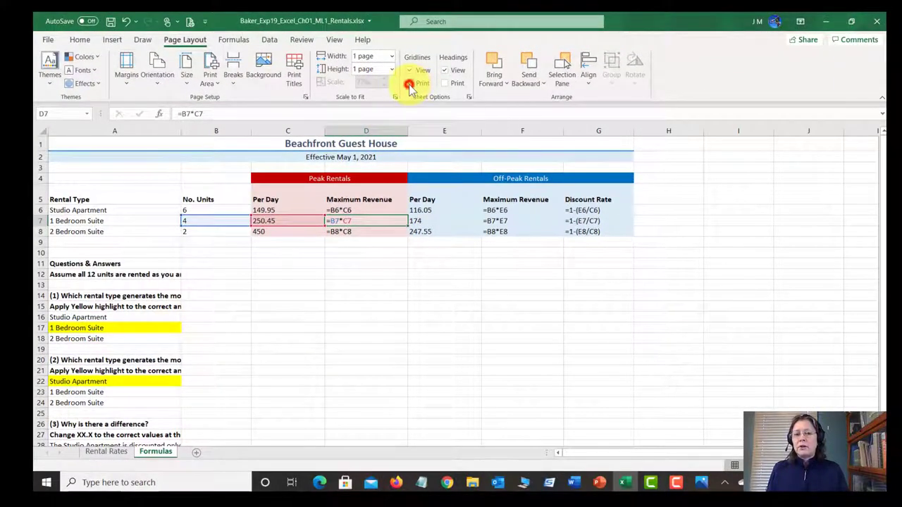
{"action": "left_click", "coordinate": [48, 40]}
{"action": "left_click", "coordinate": [70, 212]}
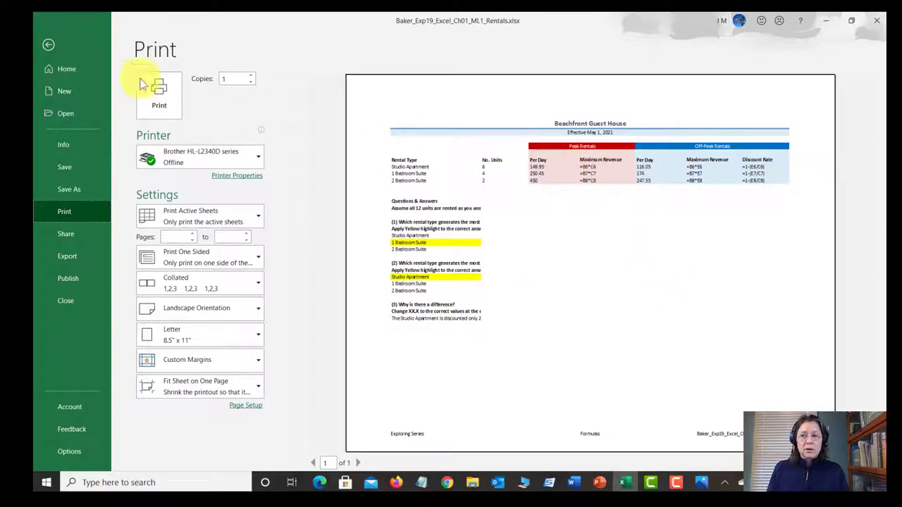
{"action": "left_click", "coordinate": [48, 47]}
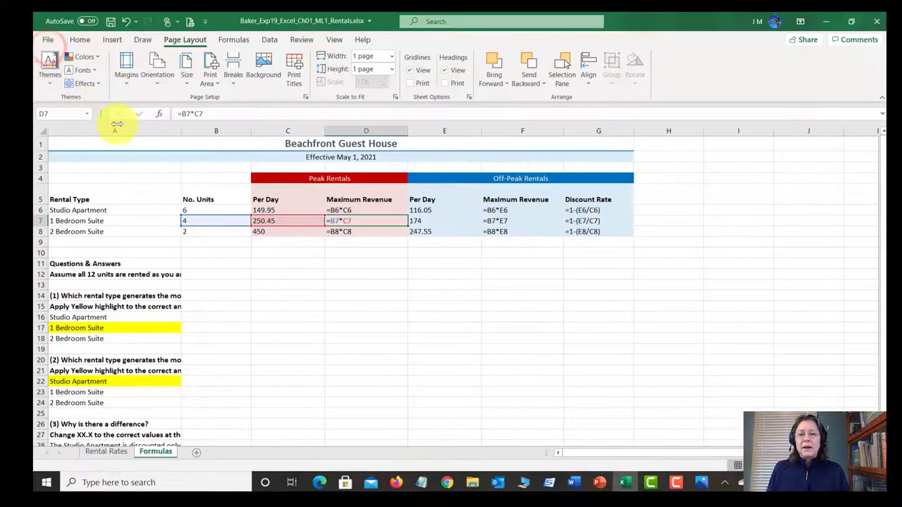
- Set the gridlines of the Formulas sheet to print and check them in the print preview
{"action": "left_click", "coordinate": [410, 83]}
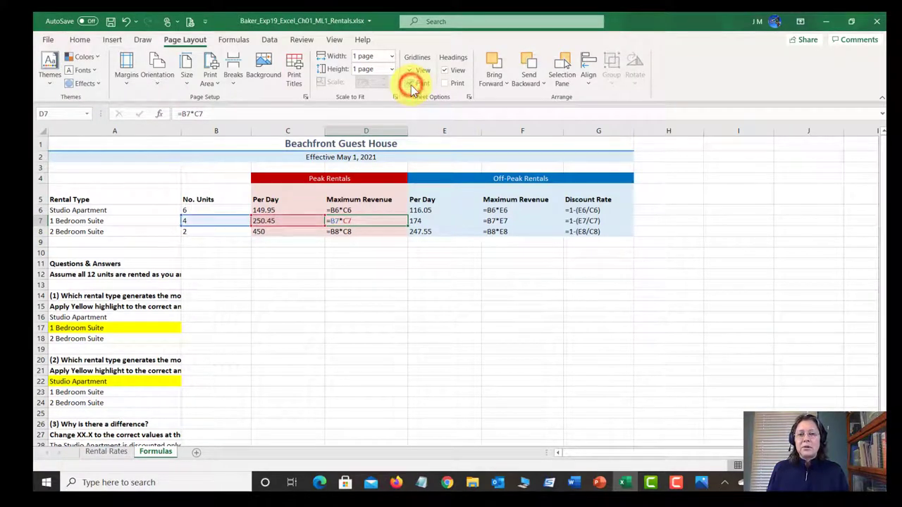
{"action": "left_click", "coordinate": [44, 39]}
{"action": "left_click", "coordinate": [67, 215]}
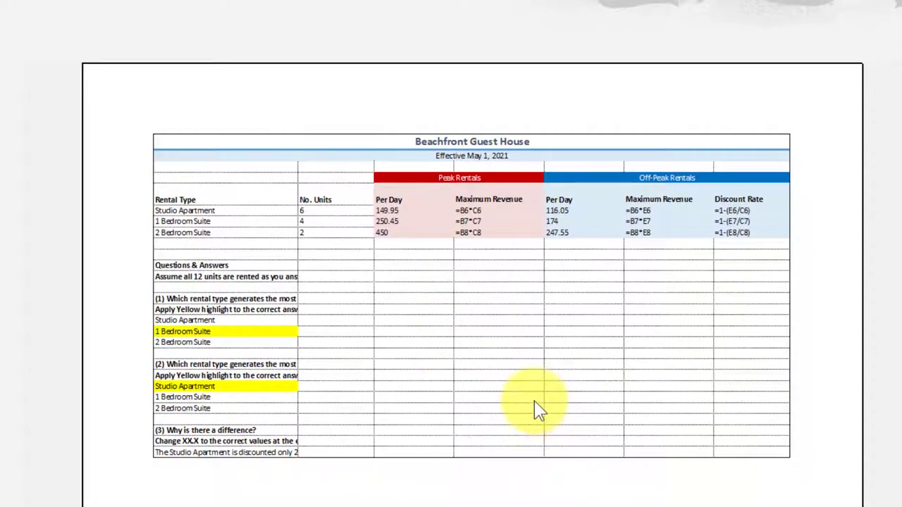
{"action": "scroll", "coordinate": [527, 412], "scroll_direction": "up", "scroll_amount": 1}
{"action": "left_click", "coordinate": [452, 264]}
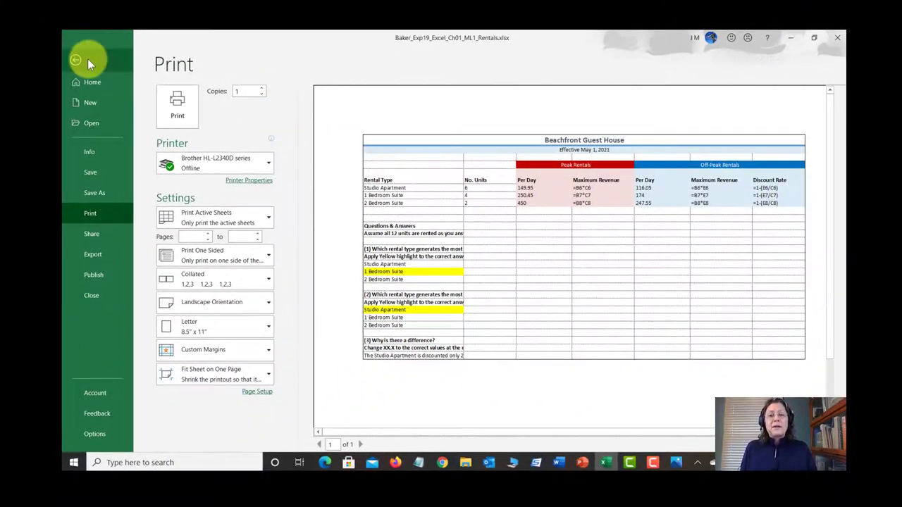
{"action": "left_click", "coordinate": [88, 58]}
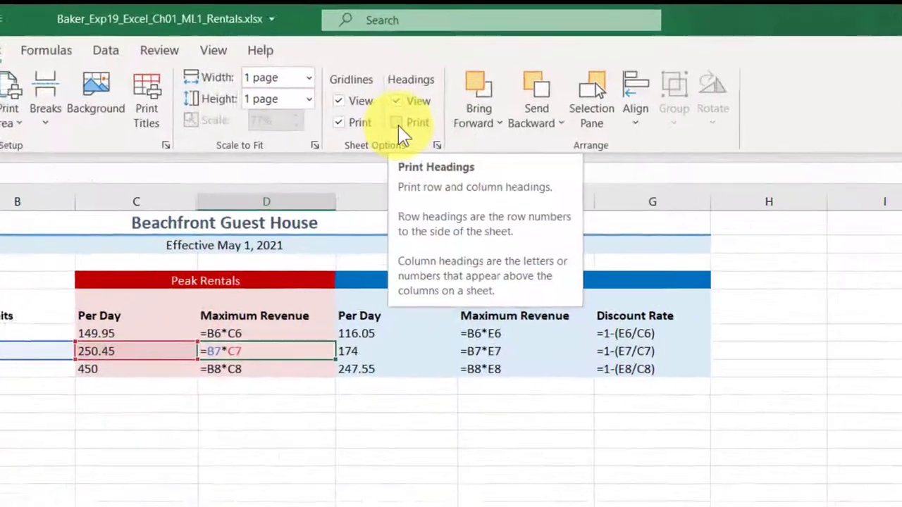
- Set the row and column headings of the Formulas sheet to print and check them in the print preview
{"action": "left_click", "coordinate": [441, 96]}
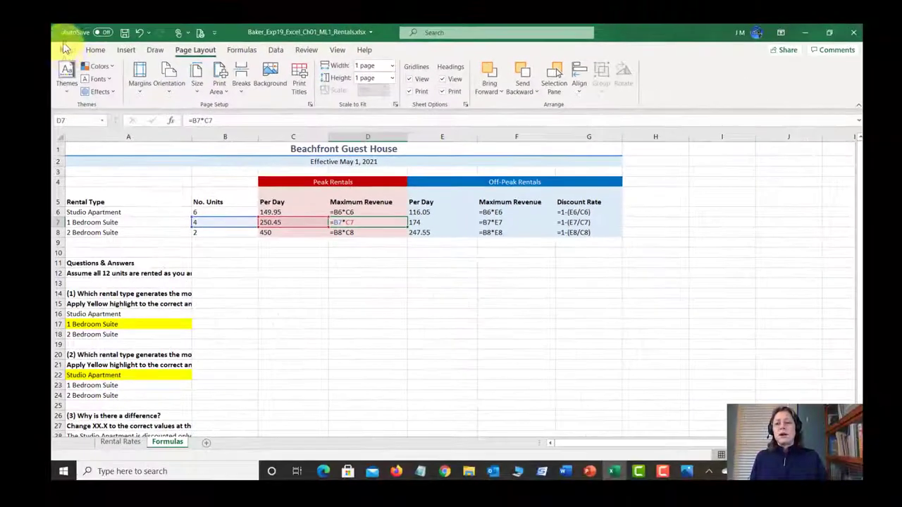
{"action": "left_click", "coordinate": [16, 33]}
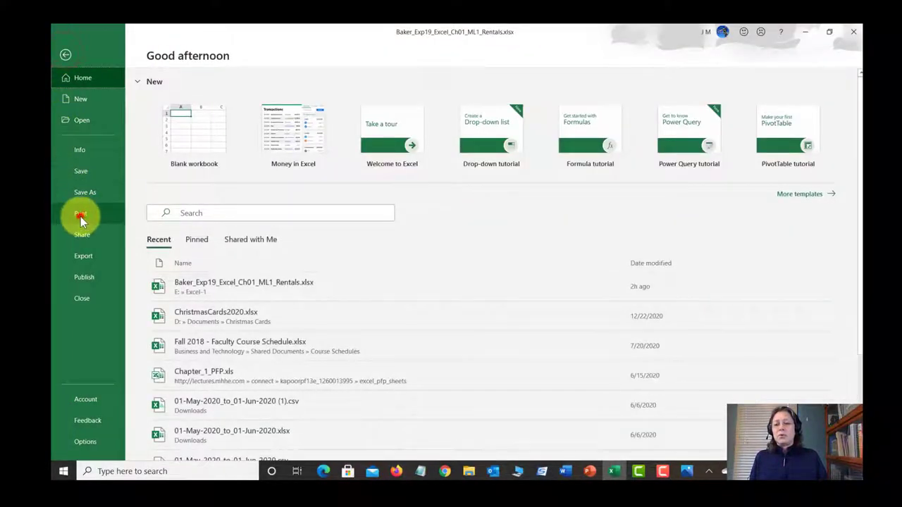
{"action": "left_click", "coordinate": [80, 215]}
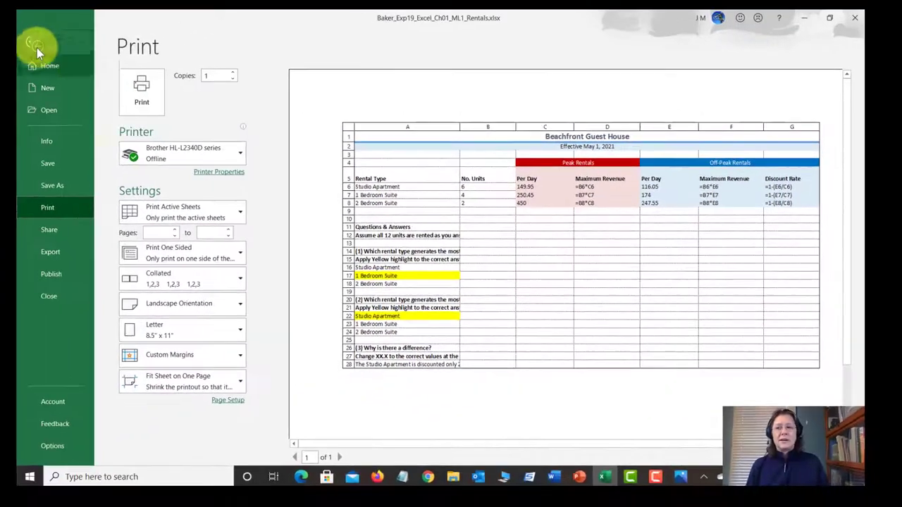
{"action": "left_click", "coordinate": [32, 42]}
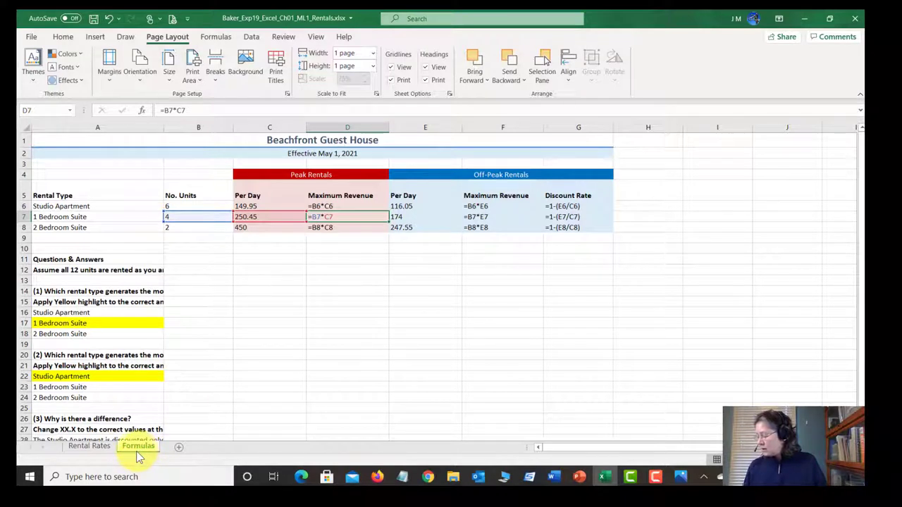
- Save the workbook and read instruction 21 in the Word instructions document
{"action": "left_click", "coordinate": [93, 18]}
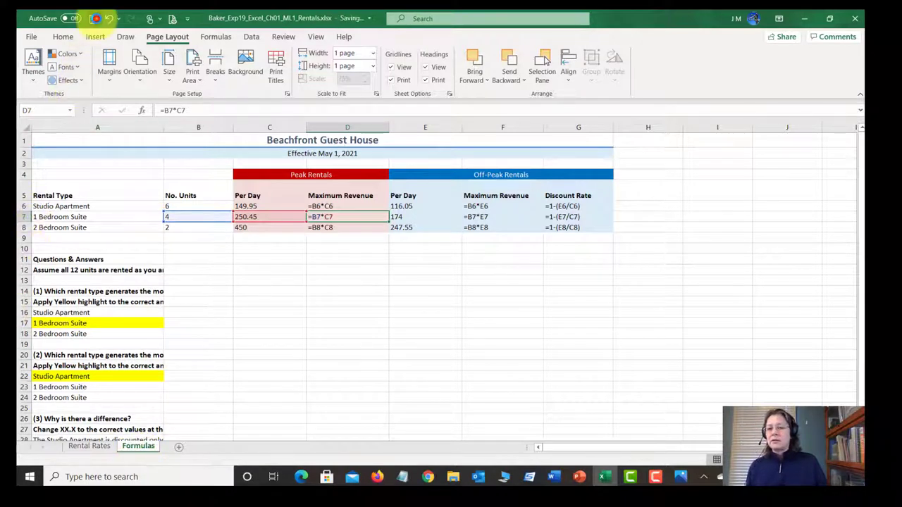
{"action": "left_click", "coordinate": [554, 477]}
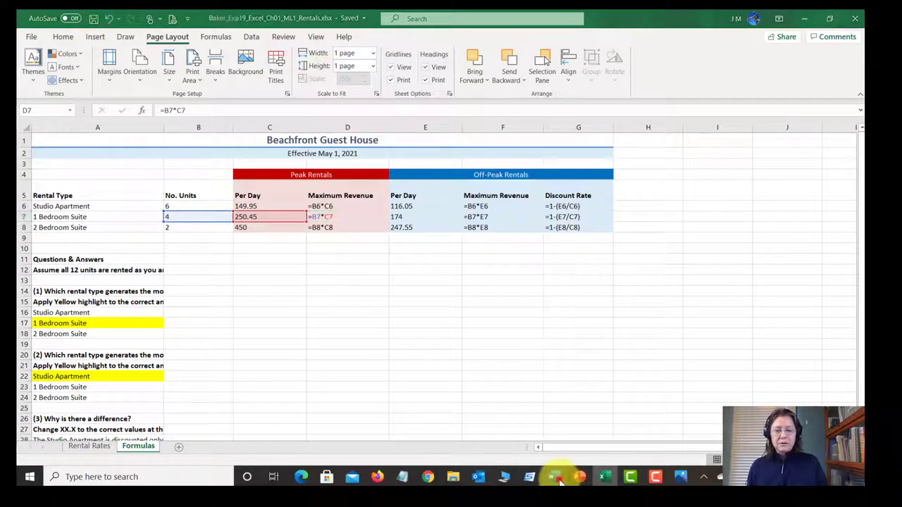
{"action": "scroll", "coordinate": [431, 254], "scroll_direction": "down", "scroll_amount": 2}
{"action": "scroll", "coordinate": [440, 279], "scroll_direction": "down", "scroll_amount": 5}
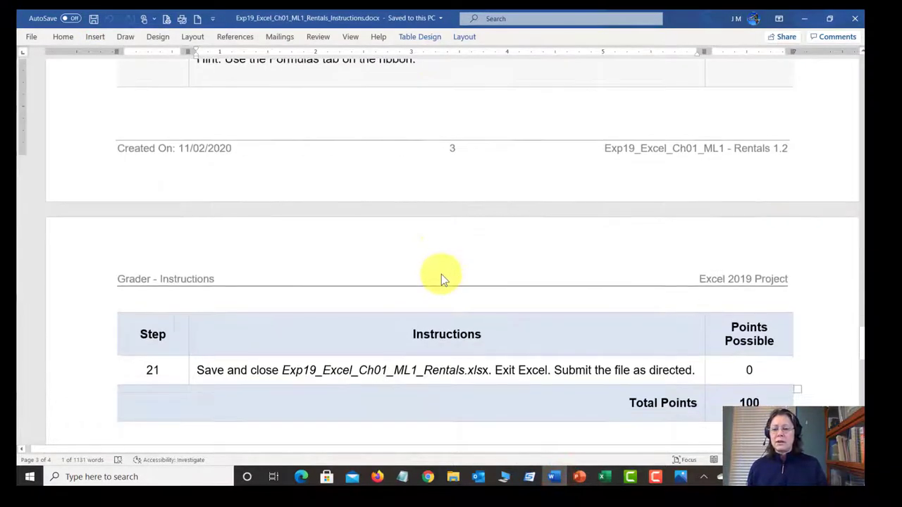
{"action": "scroll", "coordinate": [438, 273], "scroll_direction": "up", "scroll_amount": 1}
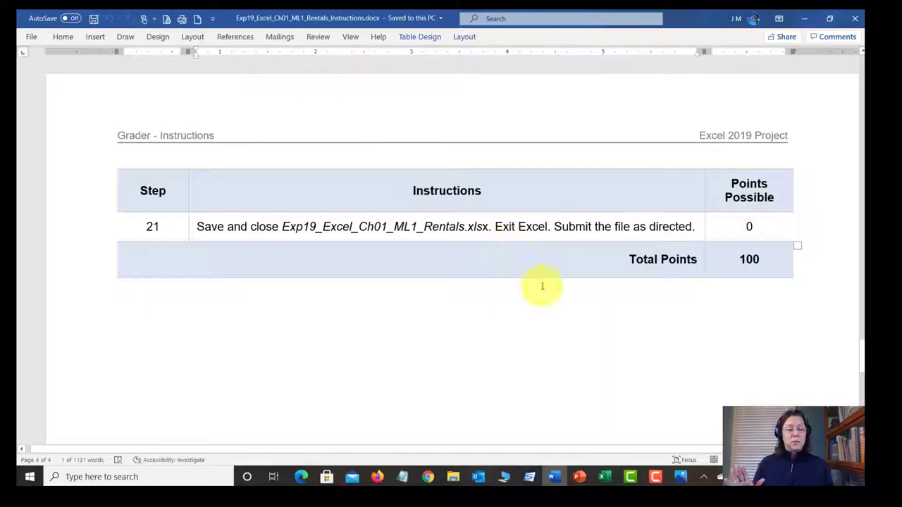
- Return to the Rentals workbook in Excel, save it and close Excel
{"action": "left_click", "coordinate": [605, 477]}
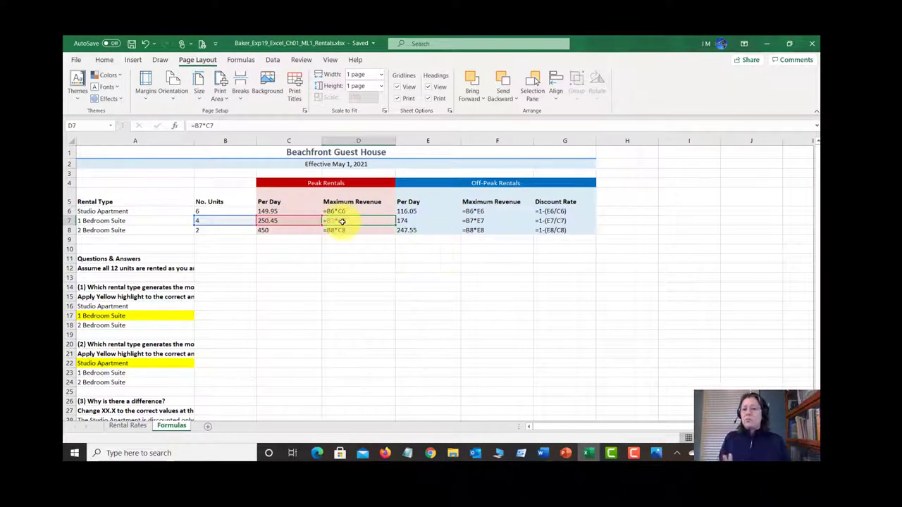
{"action": "left_click", "coordinate": [131, 46]}
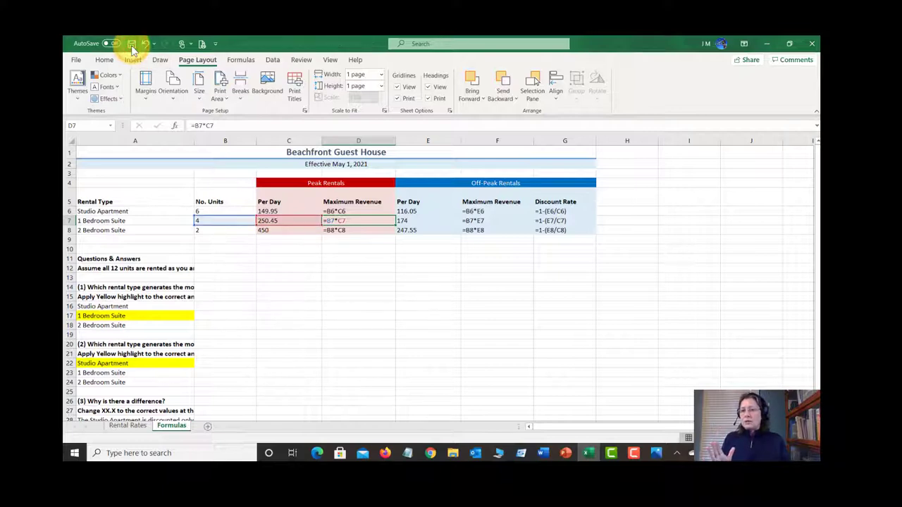
{"action": "left_click", "coordinate": [814, 46]}
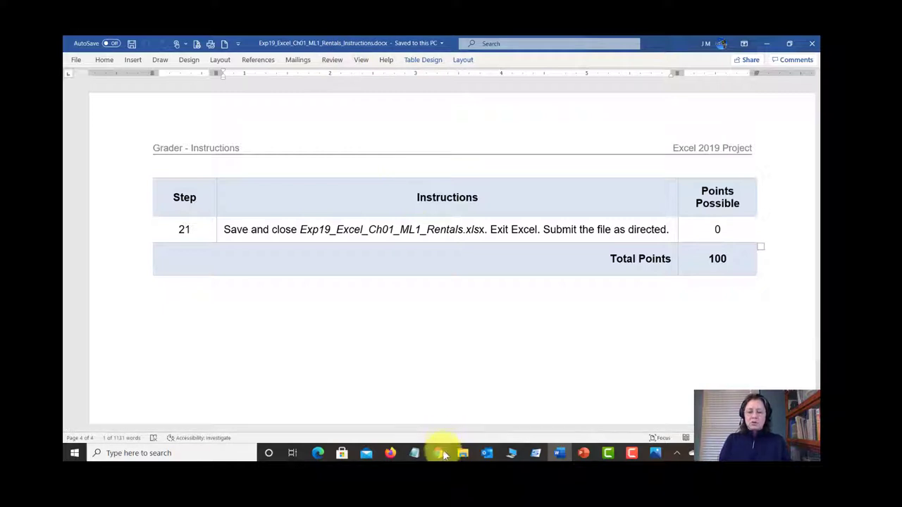
- On the assignment page in Chrome, upload the completed Exp19_Excel_Ch01_ML1_Rentals workbook from the Excel-1 folder on UDISK 12X (E:)
{"action": "mouse_move", "coordinate": [440, 455]}
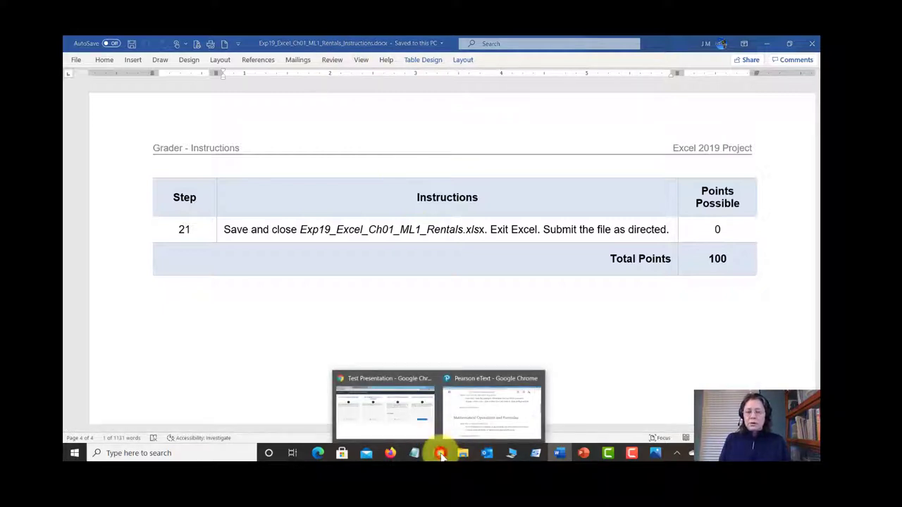
{"action": "left_click", "coordinate": [429, 440]}
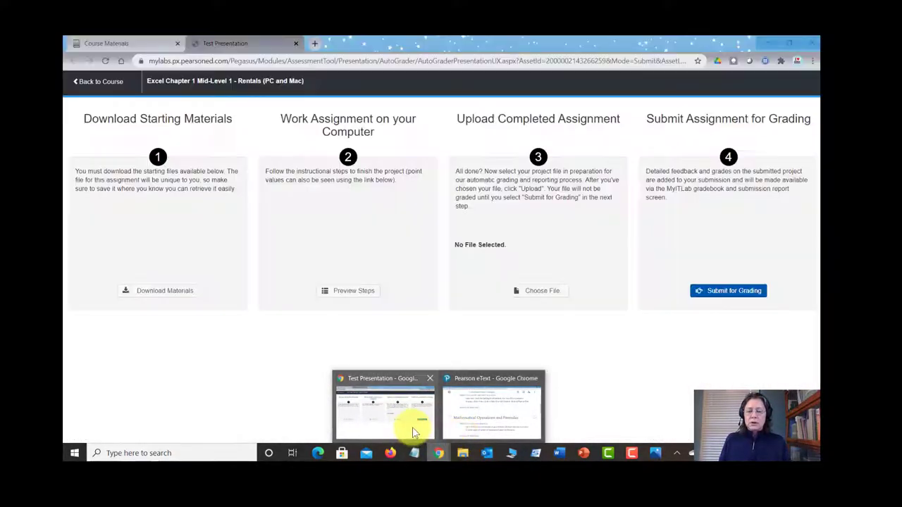
{"action": "left_click", "coordinate": [398, 407]}
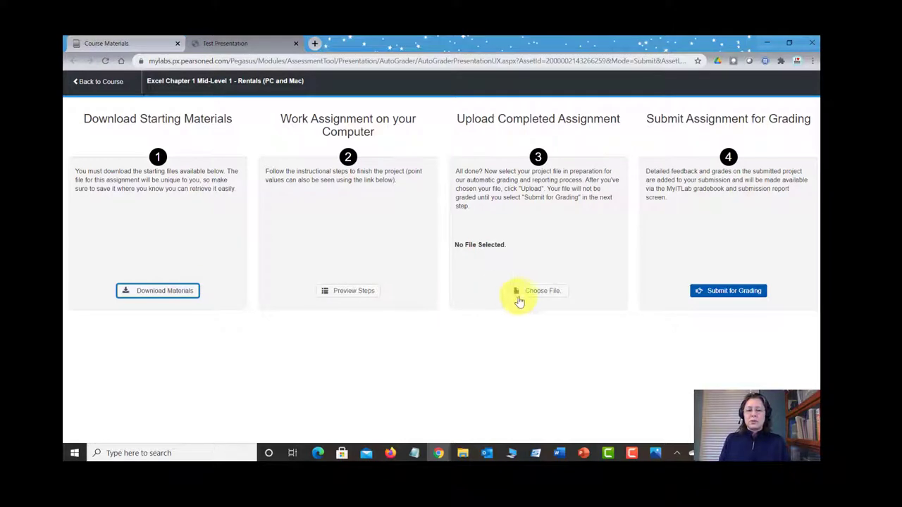
{"action": "left_click", "coordinate": [541, 291]}
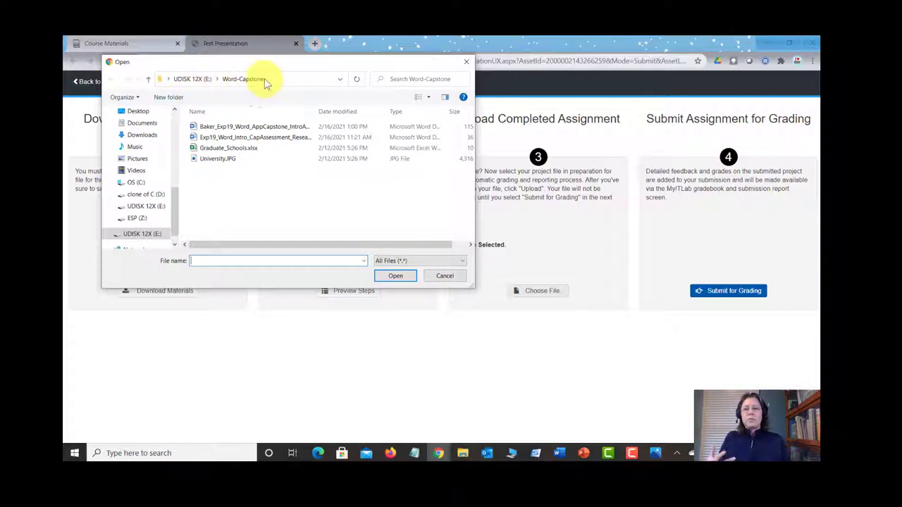
{"action": "left_click", "coordinate": [194, 80]}
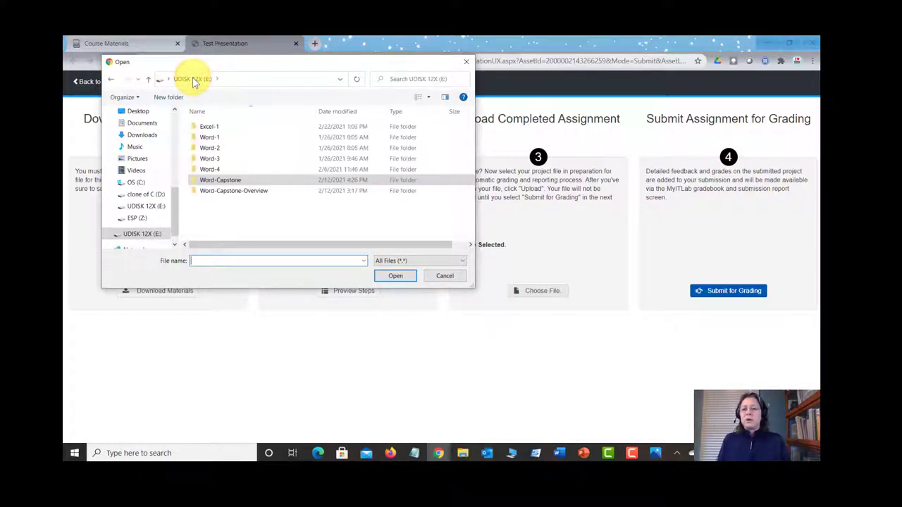
{"action": "left_click", "coordinate": [209, 134]}
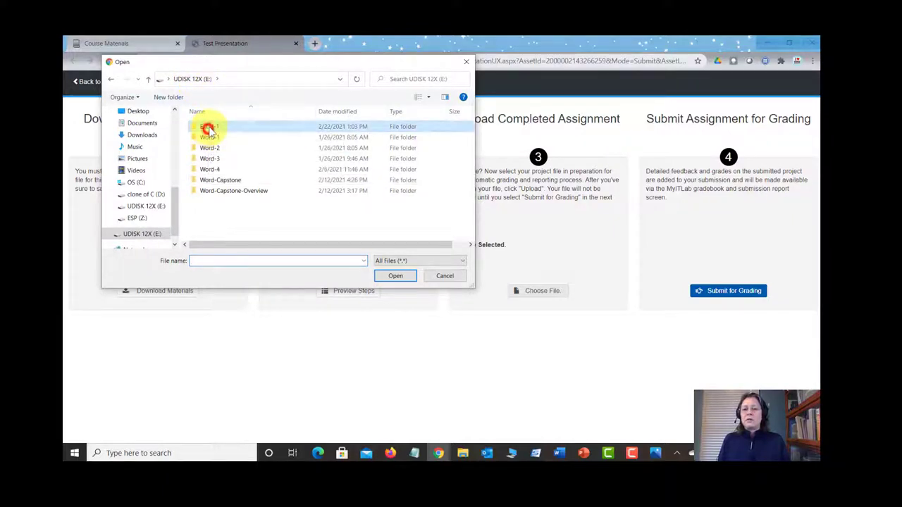
{"action": "double_click", "coordinate": [209, 133]}
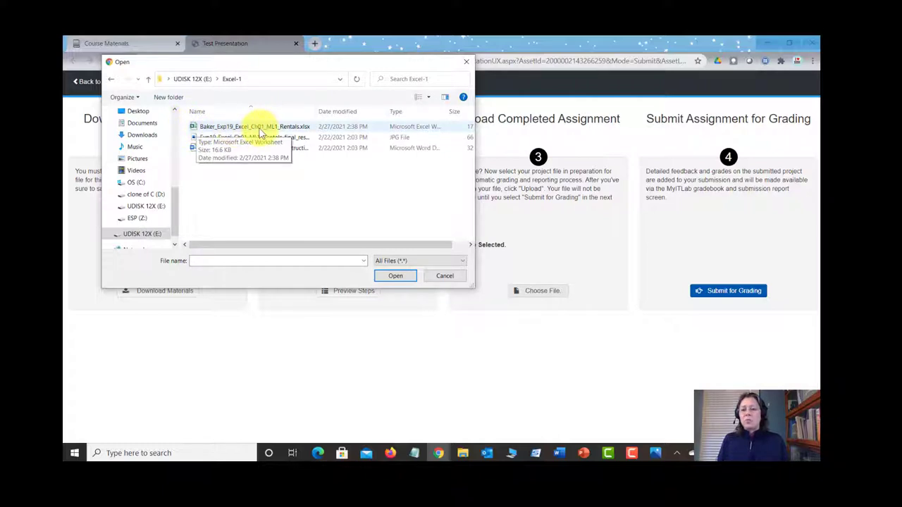
{"action": "left_click", "coordinate": [204, 127]}
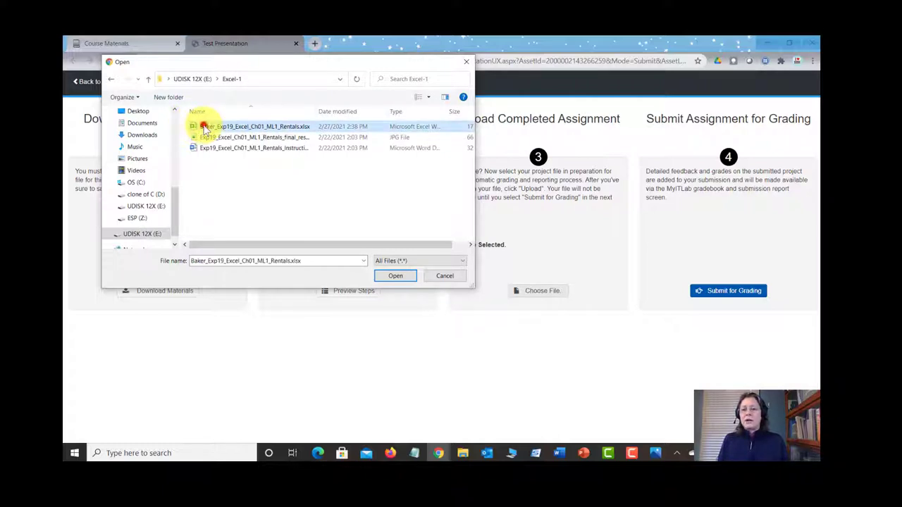
{"action": "left_click", "coordinate": [392, 276]}
{"action": "left_click", "coordinate": [518, 293]}
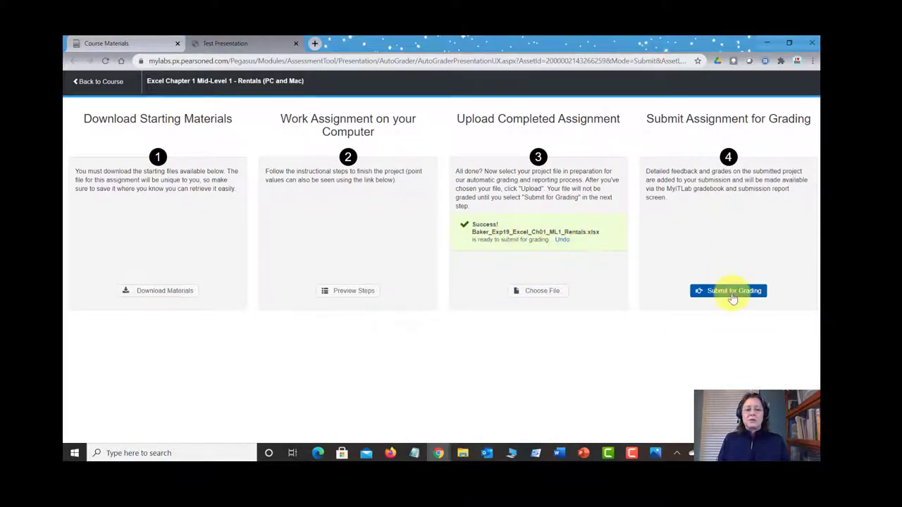
- Submit the uploaded workbook for grading and open the submissions list of Excel Chapter 1 Mid-Level 1 - Rentals
{"action": "left_click", "coordinate": [733, 291]}
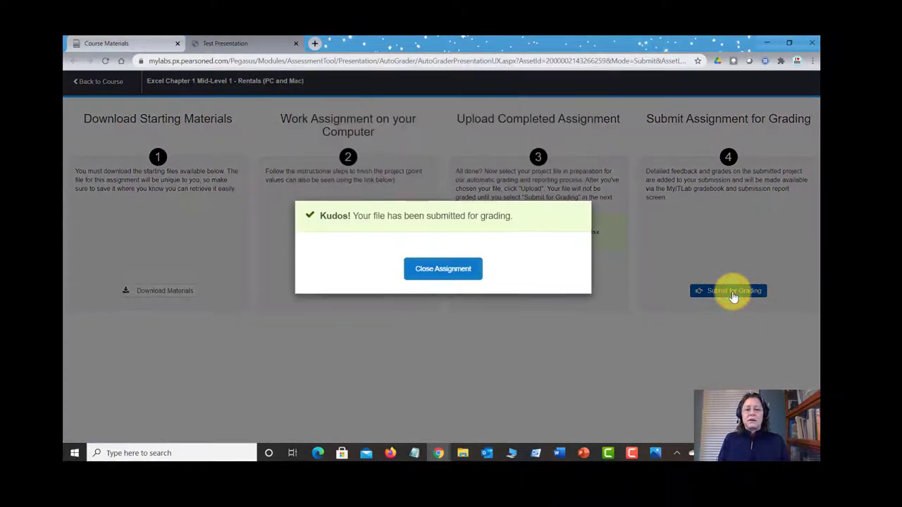
{"action": "left_click", "coordinate": [427, 264]}
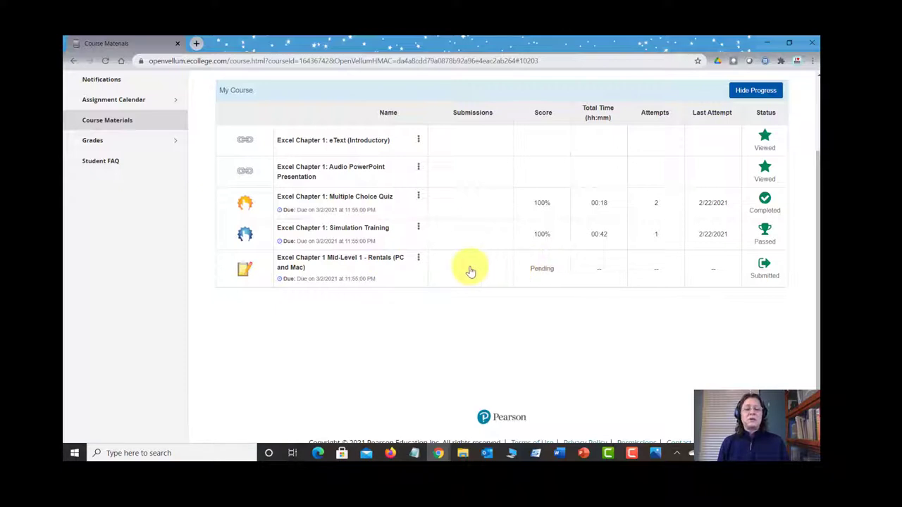
{"action": "left_click", "coordinate": [418, 259]}
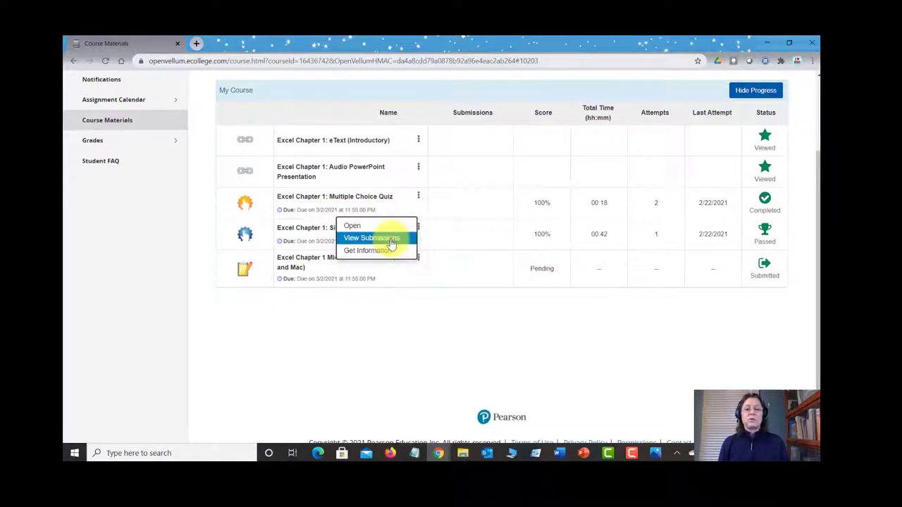
{"action": "left_click", "coordinate": [391, 240]}
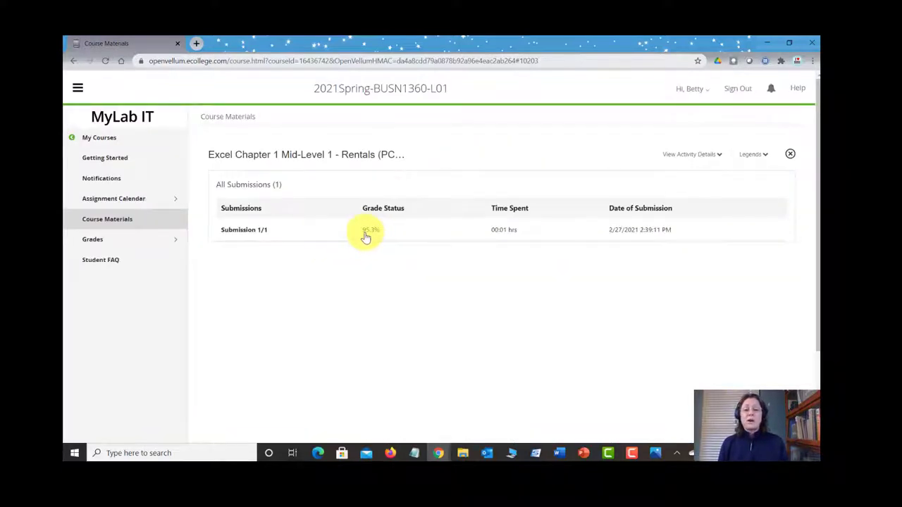
- Open Submission 1/1 and examine the score card's earned and possible points for each instruction
{"action": "left_click", "coordinate": [258, 232]}
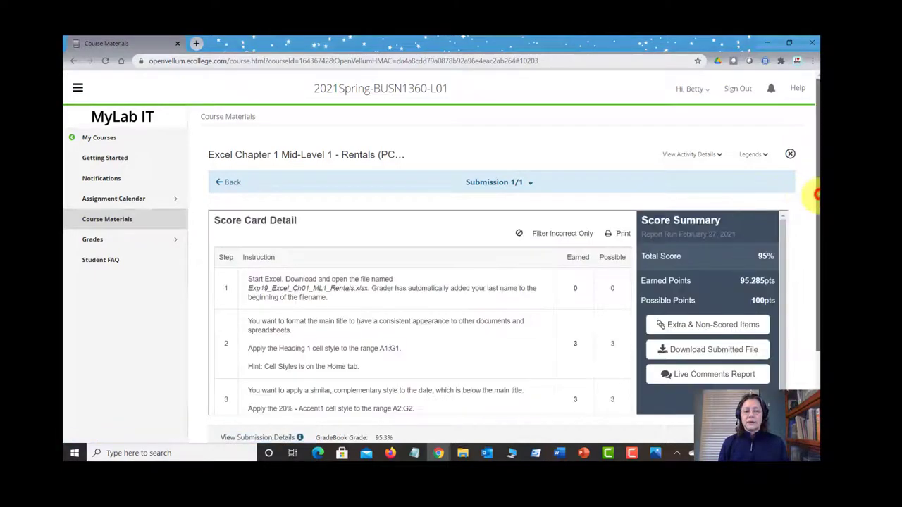
{"action": "scroll", "coordinate": [813, 193], "scroll_direction": "down", "scroll_amount": 2}
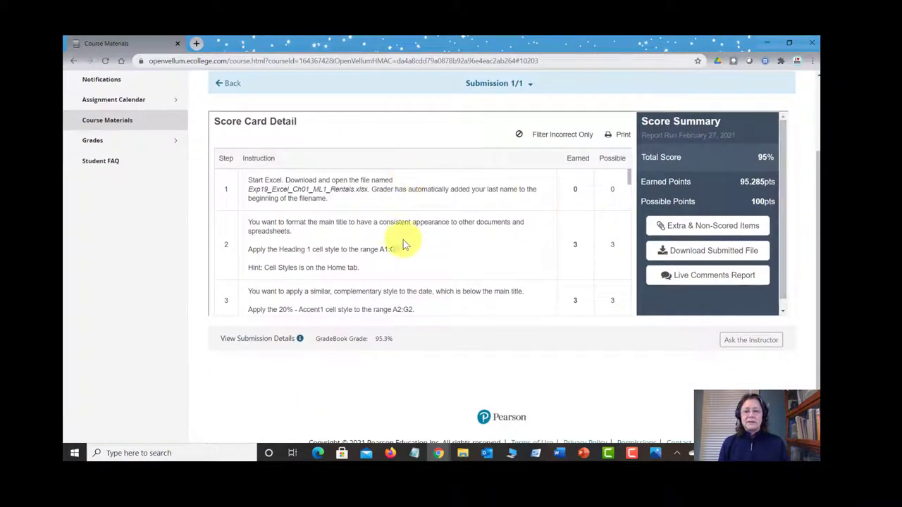
{"action": "scroll", "coordinate": [413, 244], "scroll_direction": "down", "scroll_amount": 5}
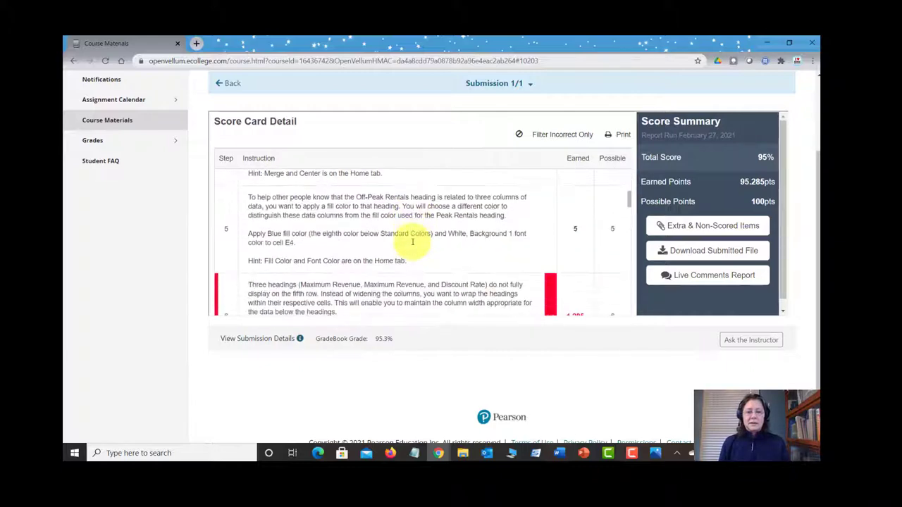
{"action": "scroll", "coordinate": [411, 243], "scroll_direction": "down", "scroll_amount": 1}
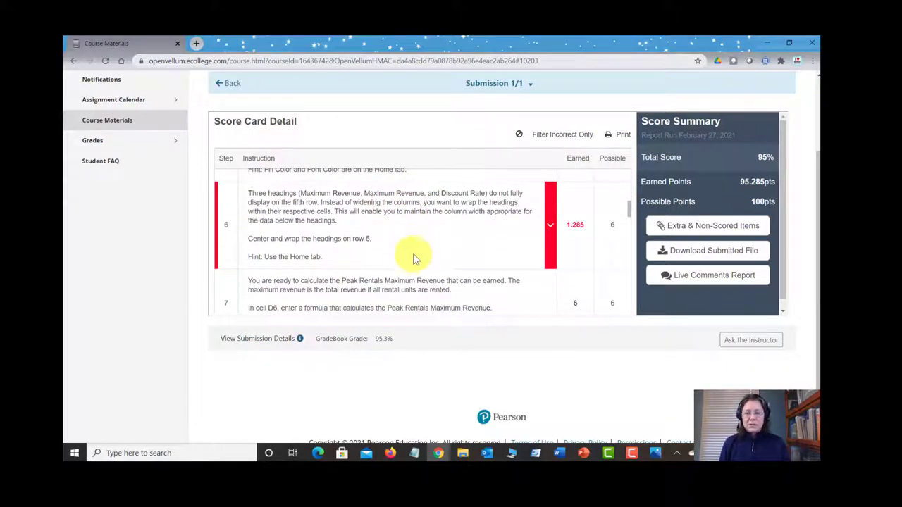
{"action": "scroll", "coordinate": [418, 250], "scroll_direction": "down", "scroll_amount": 10}
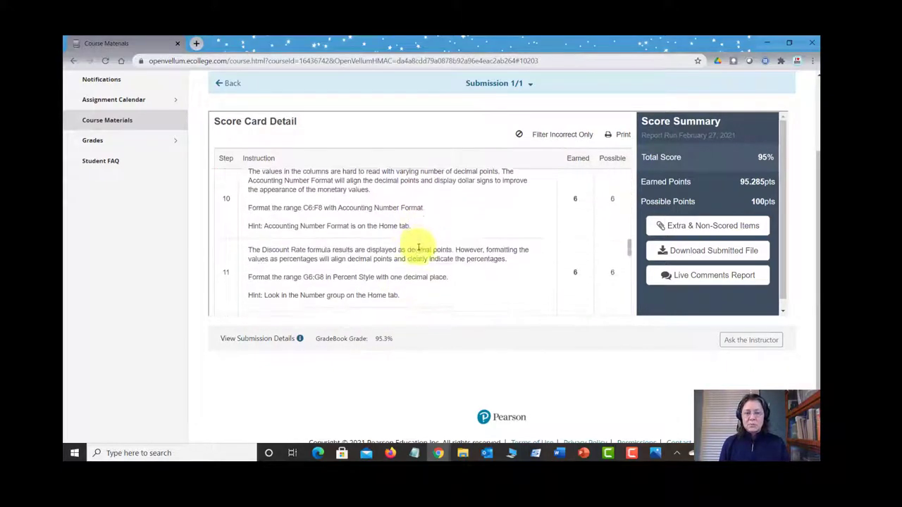
{"action": "scroll", "coordinate": [418, 248], "scroll_direction": "down", "scroll_amount": 6}
{"action": "scroll", "coordinate": [419, 252], "scroll_direction": "up", "scroll_amount": 3}
{"action": "scroll", "coordinate": [418, 250], "scroll_direction": "up", "scroll_amount": 10}
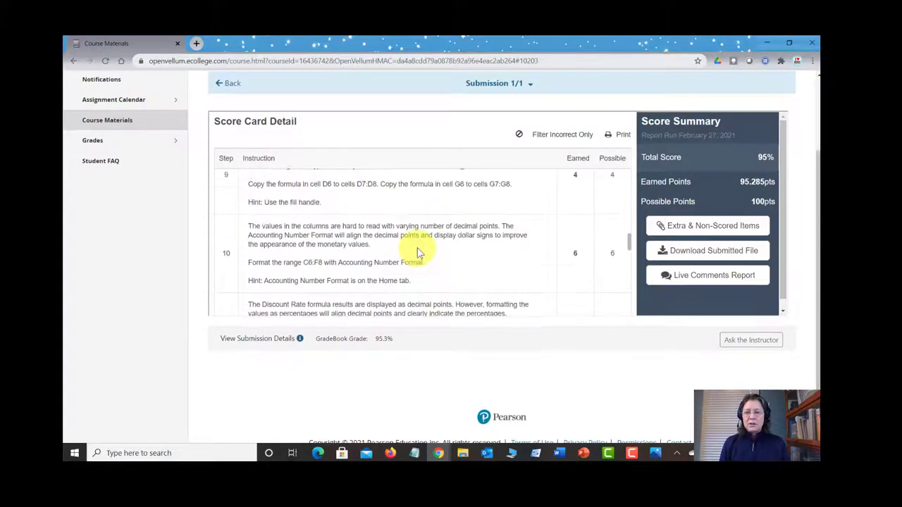
- Expand the grading feedback for step 6 of the score card and read its details
{"action": "scroll", "coordinate": [417, 248], "scroll_direction": "up", "scroll_amount": 4}
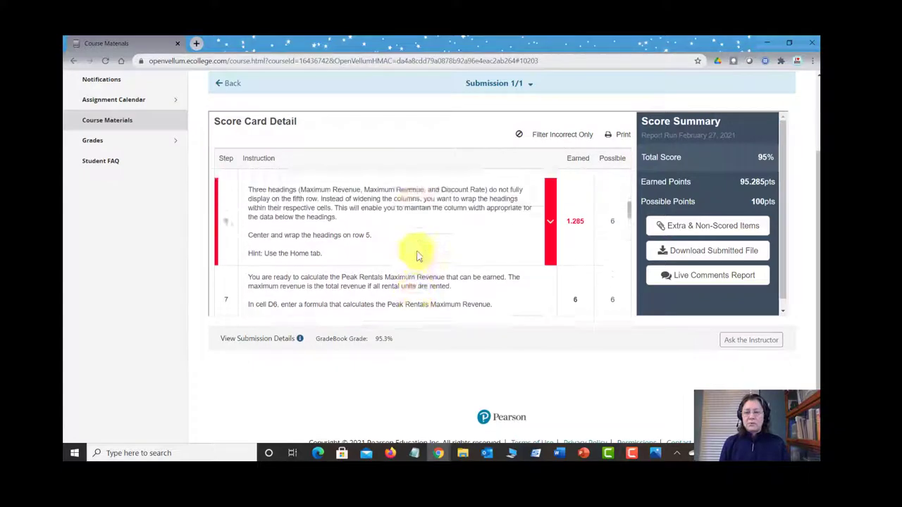
{"action": "scroll", "coordinate": [417, 250], "scroll_direction": "down", "scroll_amount": 1}
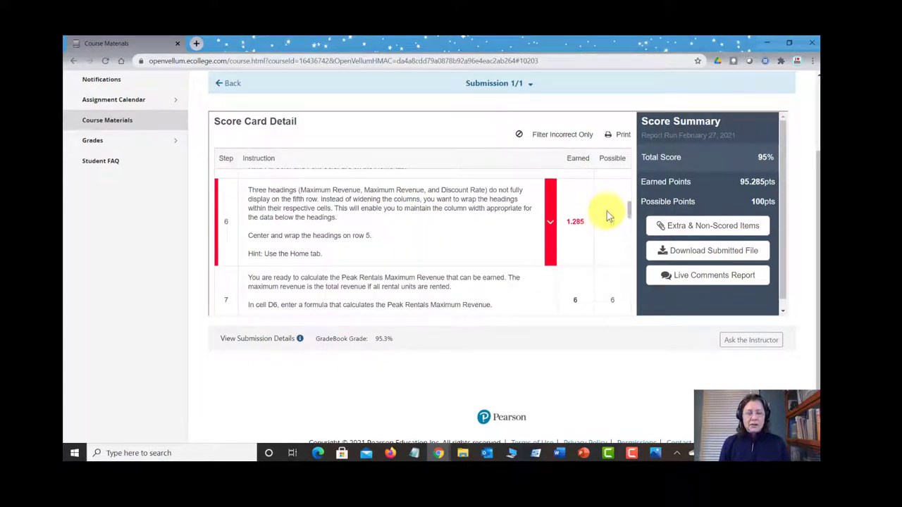
{"action": "left_click", "coordinate": [549, 226]}
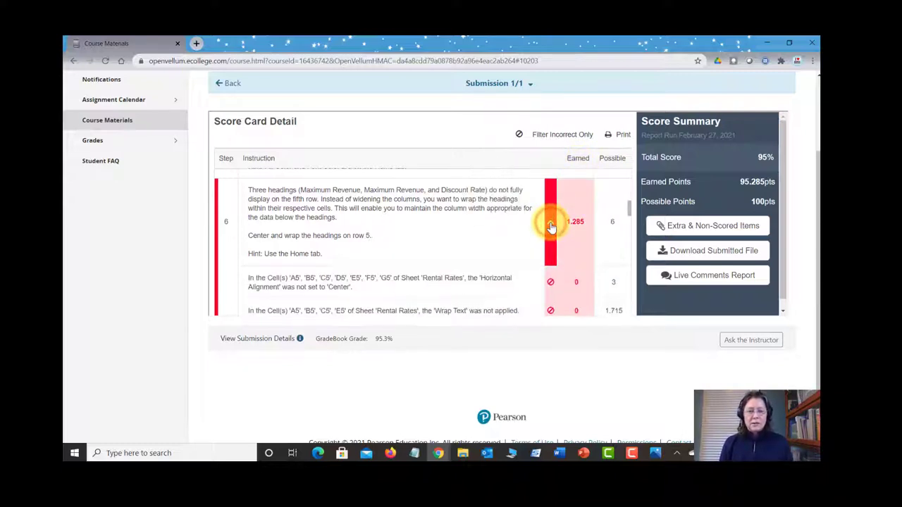
{"action": "scroll", "coordinate": [514, 229], "scroll_direction": "down", "scroll_amount": 1}
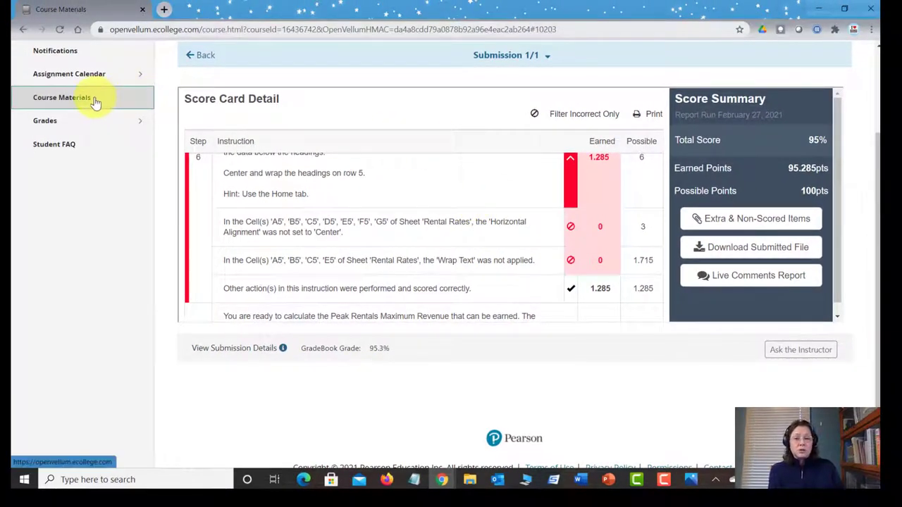
- Return to the course materials and open the Excel Chapter 1 Mid-Level 1 - Rentals assignment from the Excel Chapter 1 folder
{"action": "left_click", "coordinate": [54, 102]}
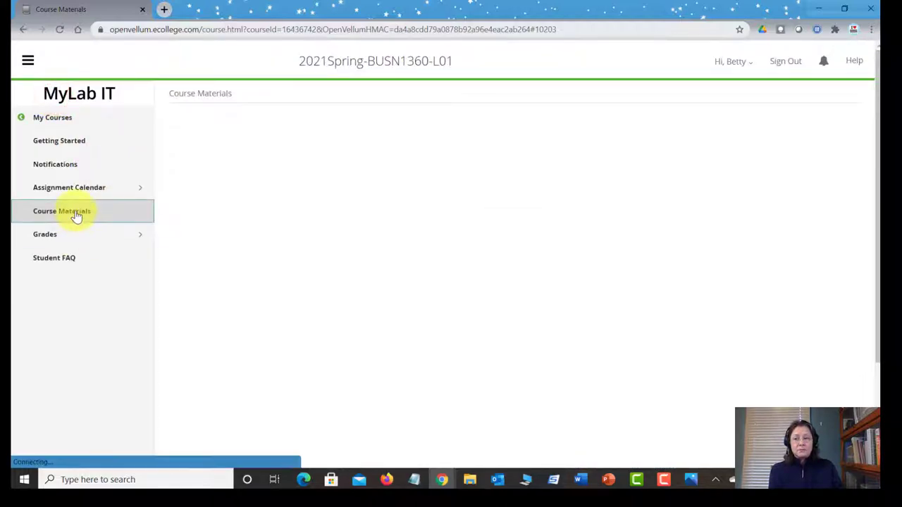
{"action": "scroll", "coordinate": [298, 270], "scroll_direction": "down", "scroll_amount": 5}
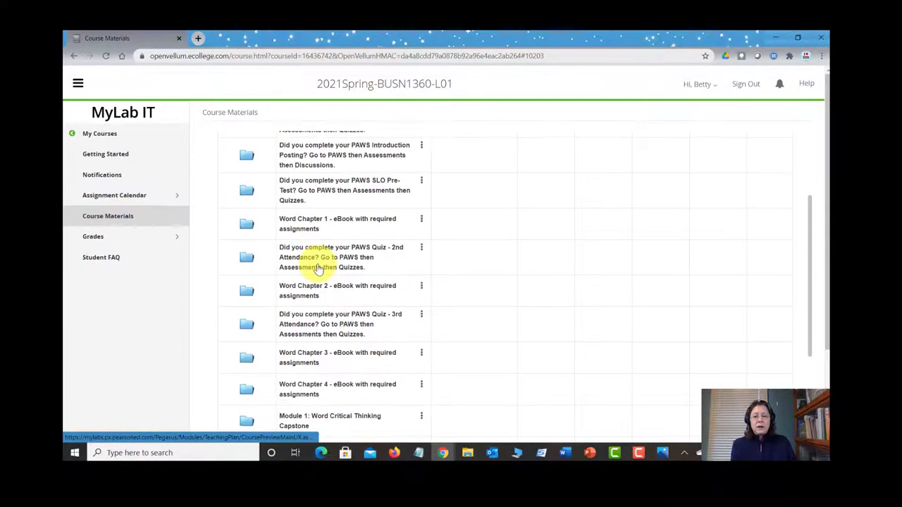
{"action": "scroll", "coordinate": [317, 268], "scroll_direction": "down", "scroll_amount": 3}
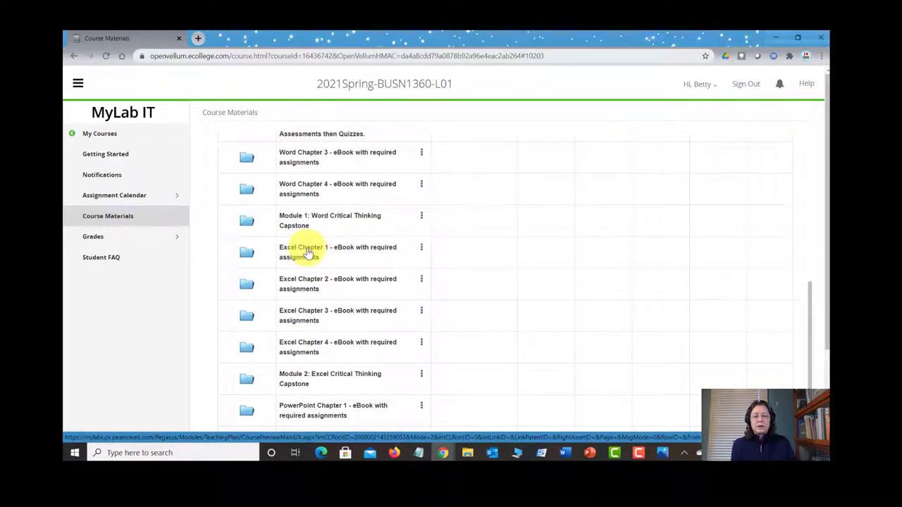
{"action": "left_click", "coordinate": [307, 251]}
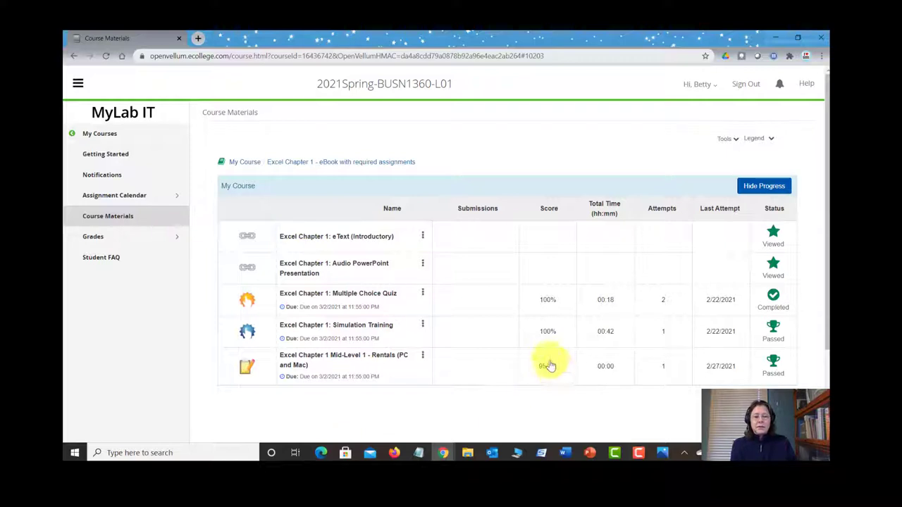
{"action": "left_click", "coordinate": [334, 361]}
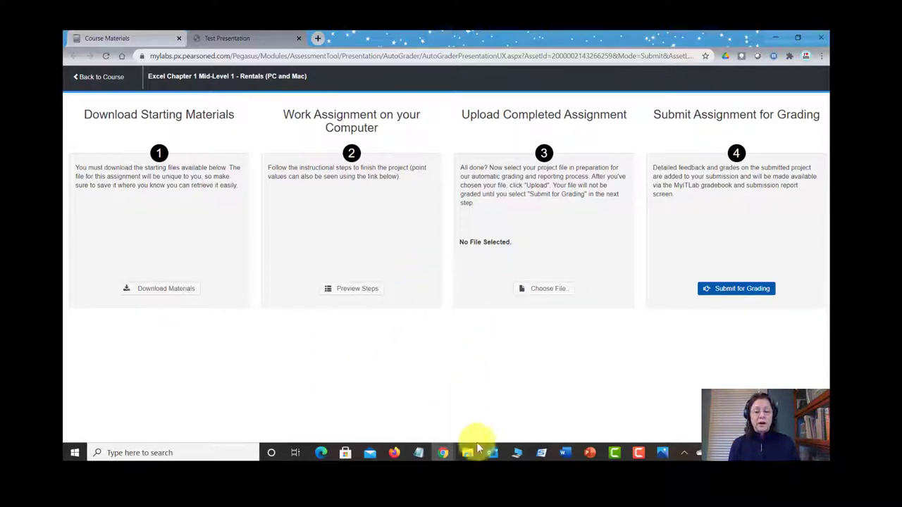
- Open the Exp19_Excel_Ch01_ML1_Rentals workbook from the Excel-1 folder in File Explorer and maximize its Excel window
{"action": "mouse_move", "coordinate": [473, 454]}
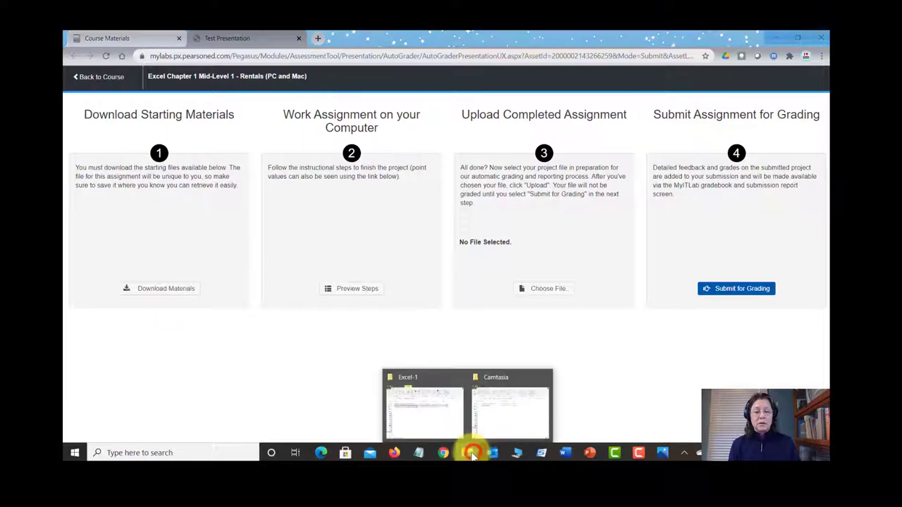
{"action": "left_click", "coordinate": [444, 416]}
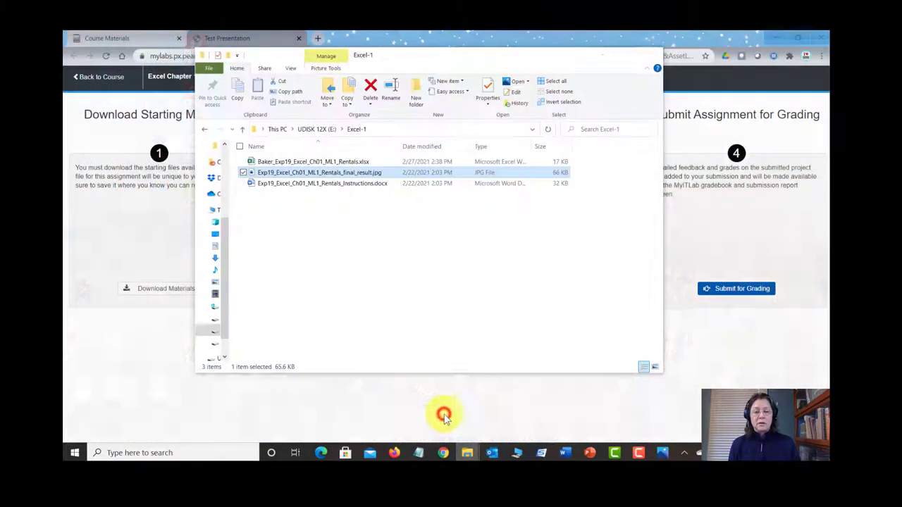
{"action": "left_click", "coordinate": [304, 163]}
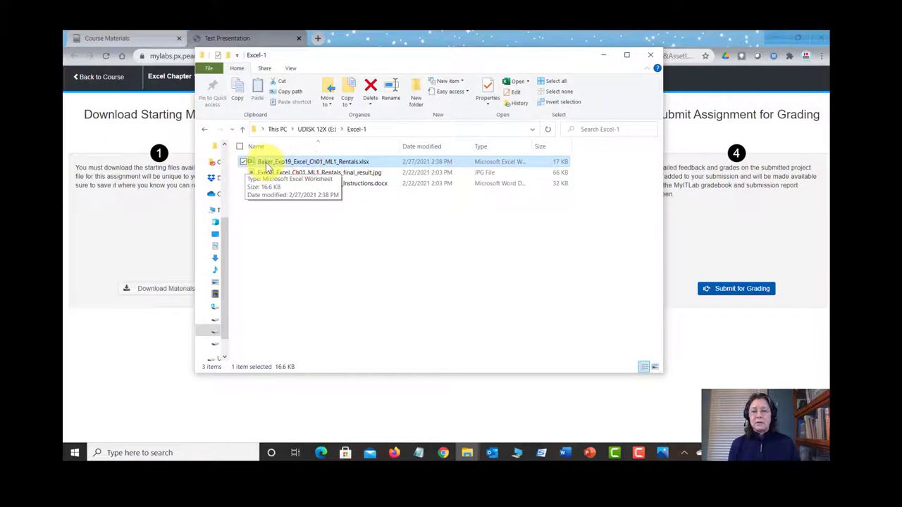
{"action": "double_click", "coordinate": [268, 166]}
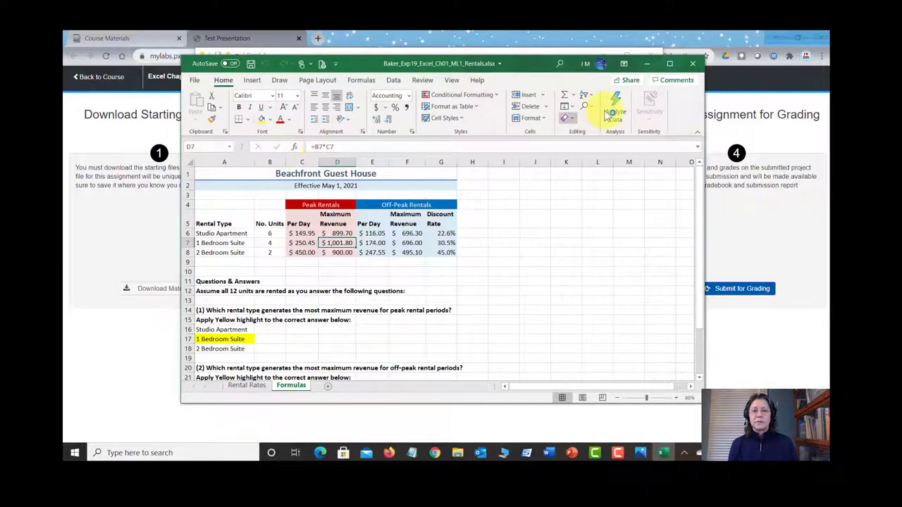
{"action": "left_click", "coordinate": [671, 64]}
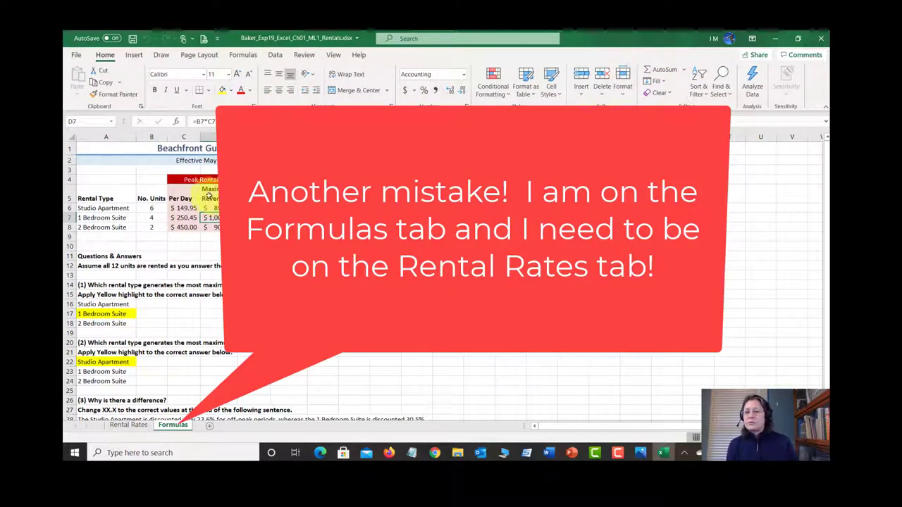
- Apply Wrap Text to the row 5 headings in A5:G5 on the Formulas sheet
{"action": "left_click", "coordinate": [94, 197]}
{"action": "left_click_drag", "start_coordinate": [94, 196], "coordinate": [317, 198]}
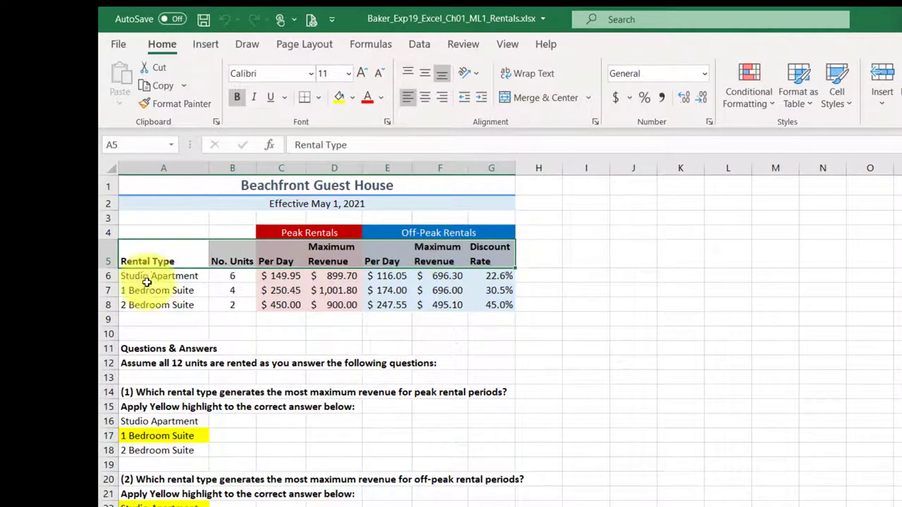
{"action": "left_click", "coordinate": [160, 255]}
{"action": "left_click_drag", "start_coordinate": [160, 255], "coordinate": [491, 249]}
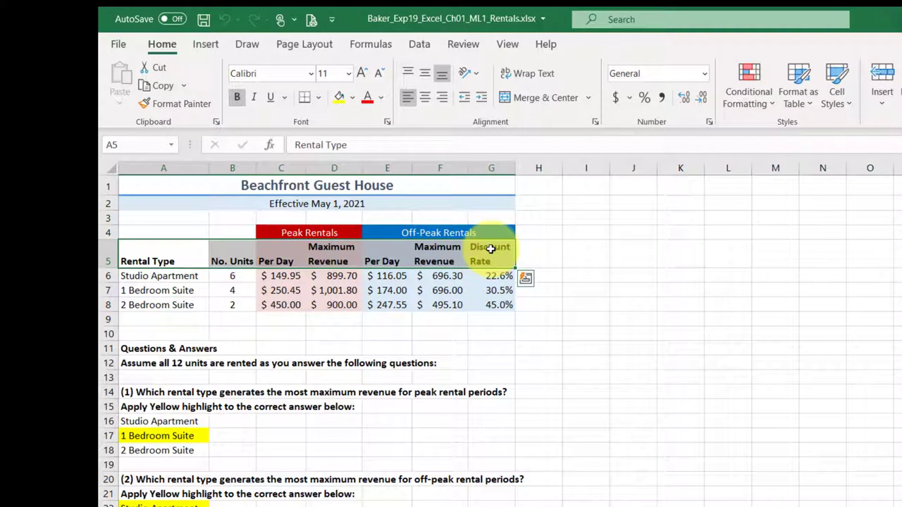
{"action": "left_click", "coordinate": [534, 72]}
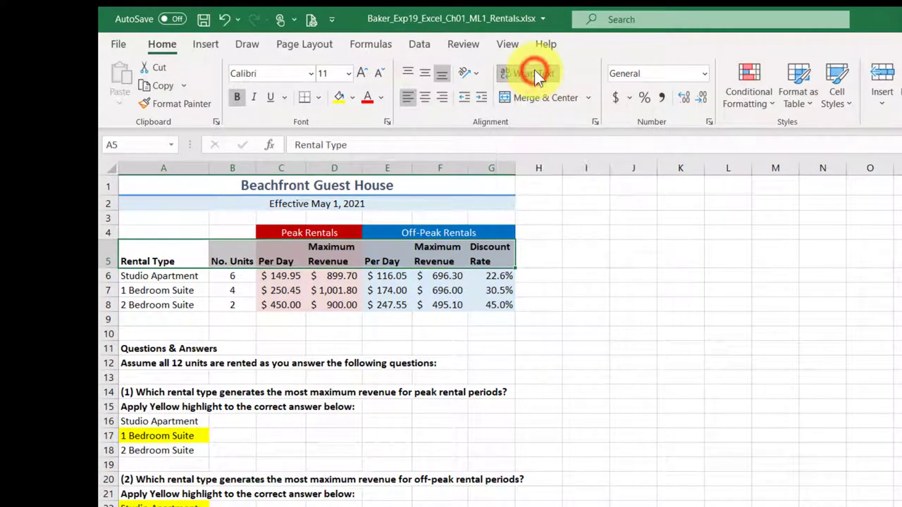
- Try the top, middle and bottom vertical alignments on the headings in A5:G5 and undo the alignment changes
{"action": "left_click", "coordinate": [409, 77]}
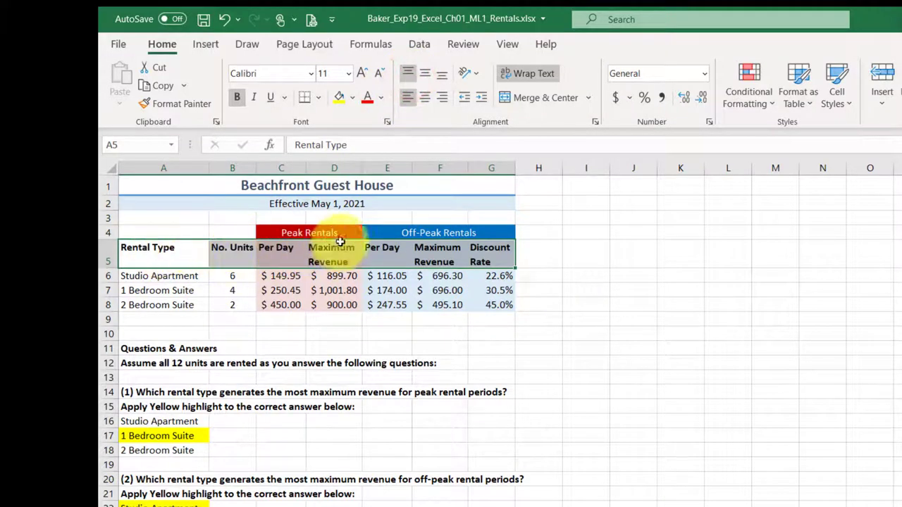
{"action": "left_click", "coordinate": [424, 73]}
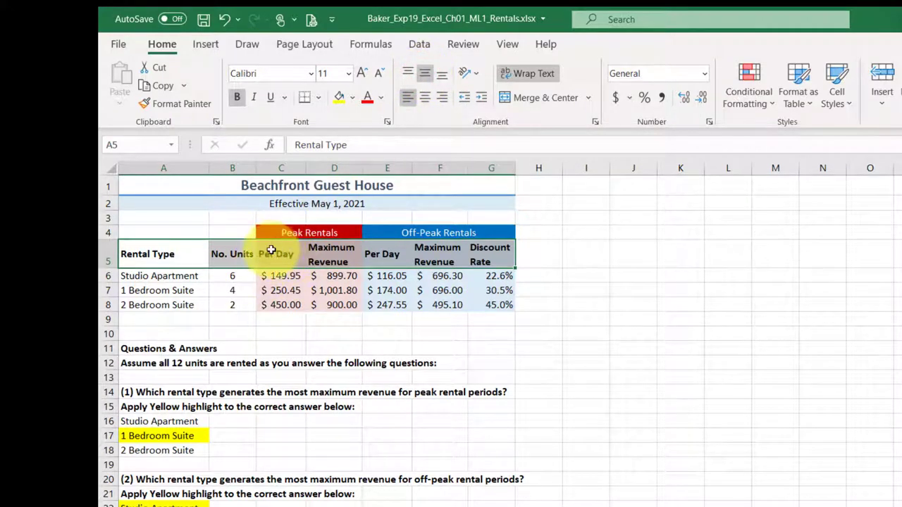
{"action": "left_click", "coordinate": [442, 74]}
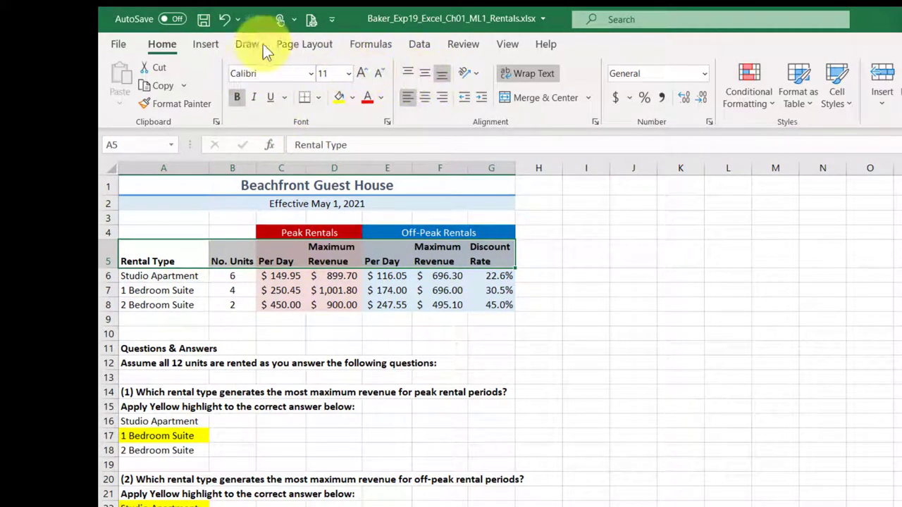
{"action": "left_click", "coordinate": [224, 20]}
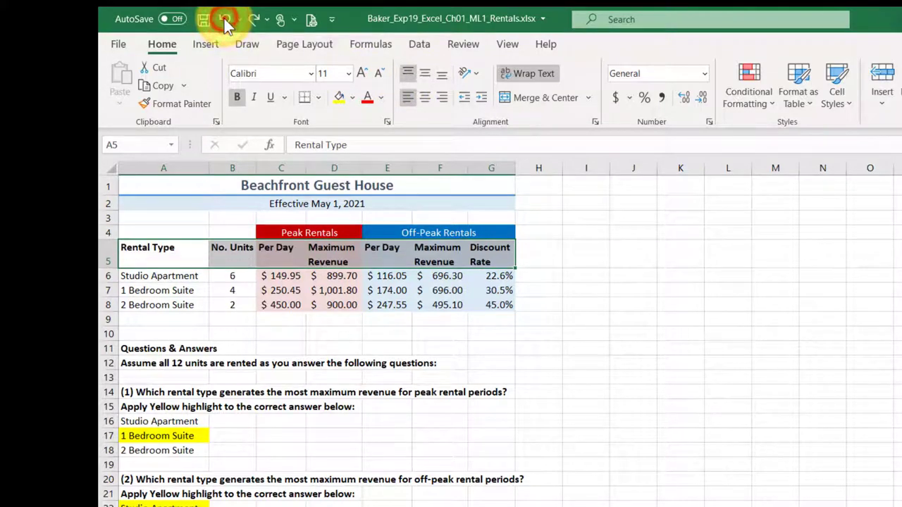
{"action": "left_click", "coordinate": [224, 21]}
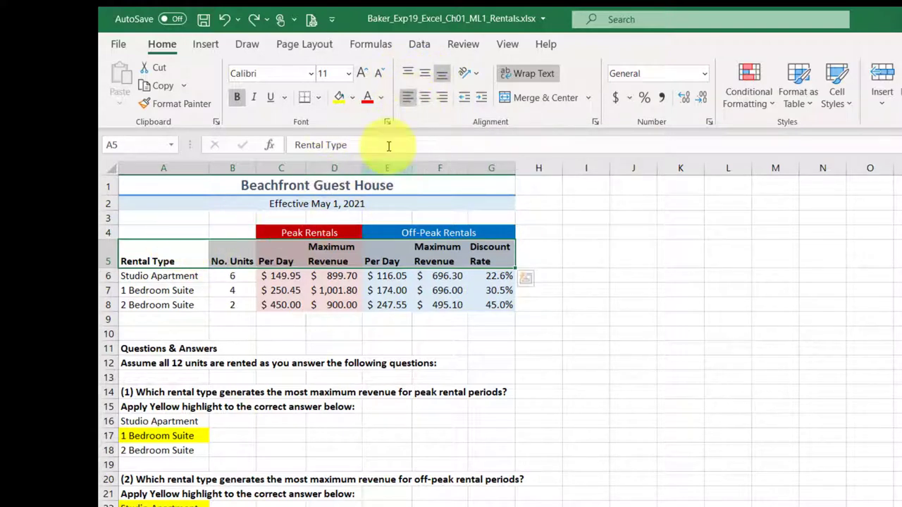
- Center the headings in A5:G5 horizontally, and save and close the workbook
{"action": "left_click", "coordinate": [423, 100]}
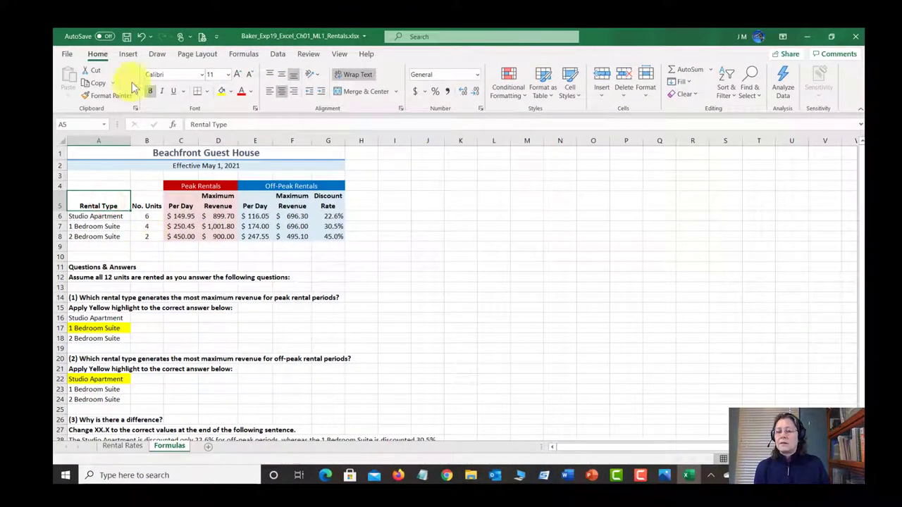
{"action": "left_click", "coordinate": [128, 36]}
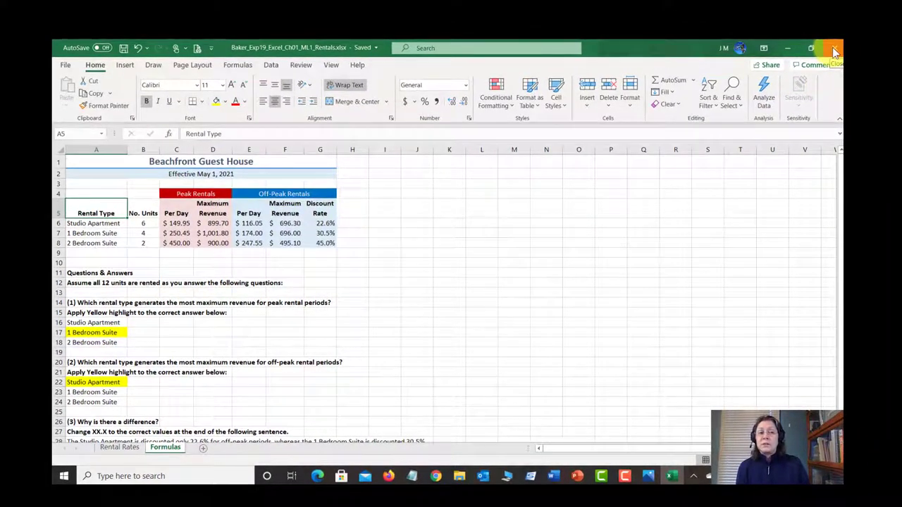
{"action": "left_click", "coordinate": [833, 51]}
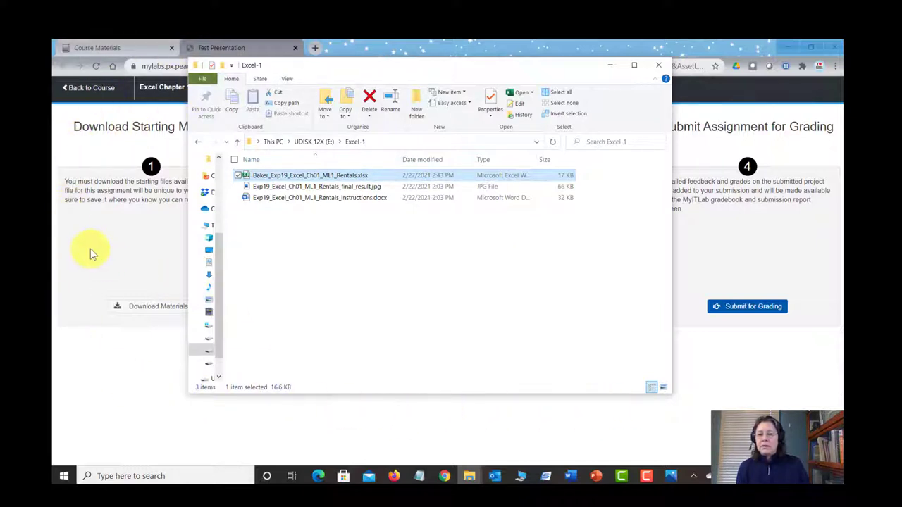
- On the assignment page in Chrome, choose the revised Exp19_Excel_Ch01_ML1_Rentals workbook from the Excel-1 folder as the completed assignment file
{"action": "left_click", "coordinate": [125, 235]}
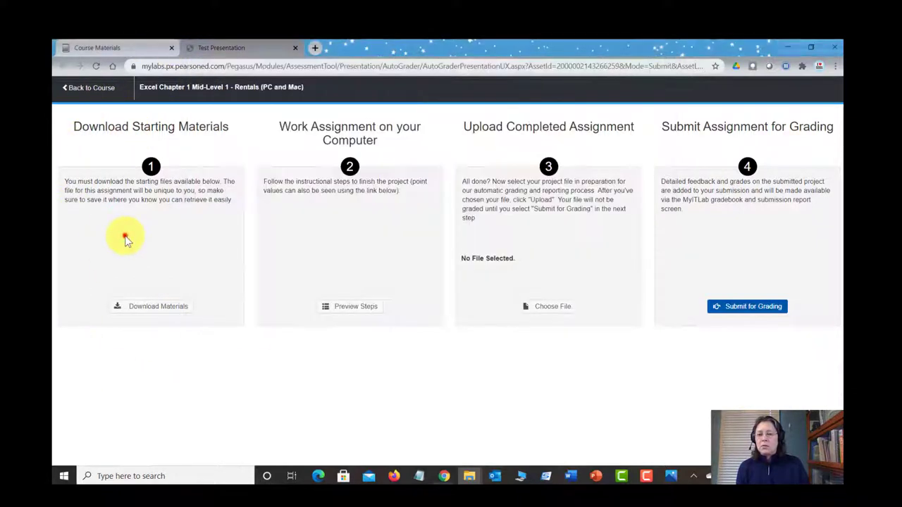
{"action": "left_click", "coordinate": [553, 308]}
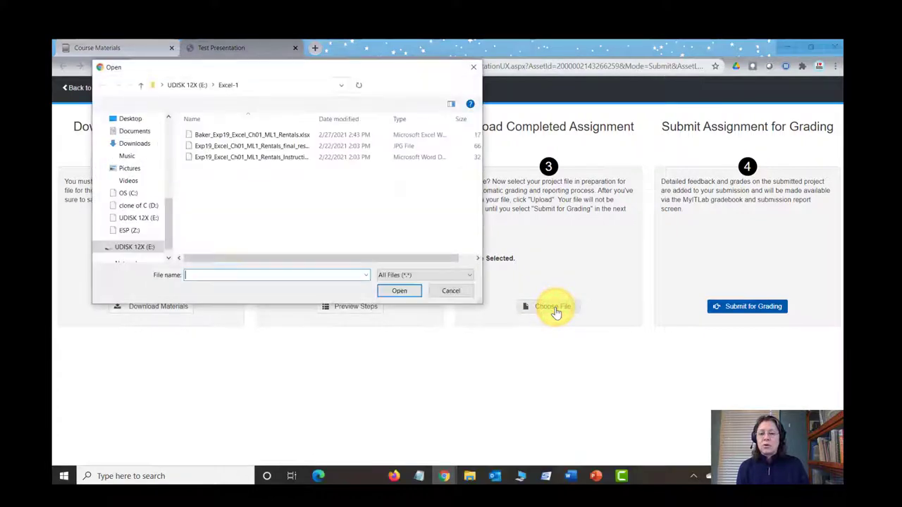
{"action": "left_click", "coordinate": [233, 135]}
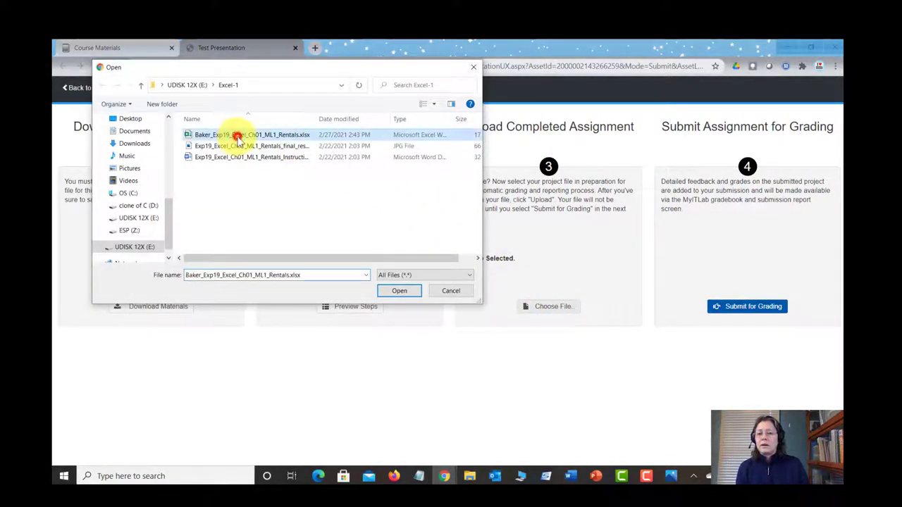
{"action": "left_click", "coordinate": [402, 291]}
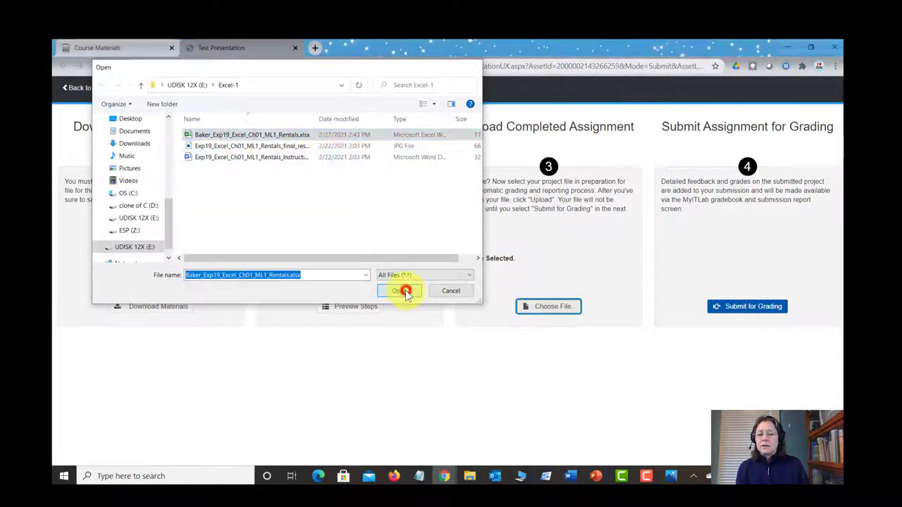
- Submit the uploaded Exp19_Excel_Ch01_ML1_Rentals workbook for grading and close the assignment
{"action": "left_click", "coordinate": [545, 310]}
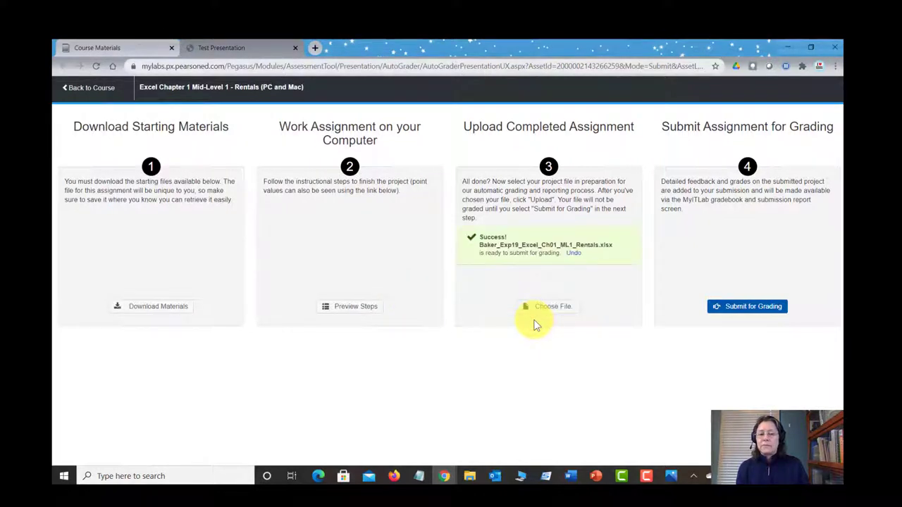
{"action": "left_click", "coordinate": [745, 309]}
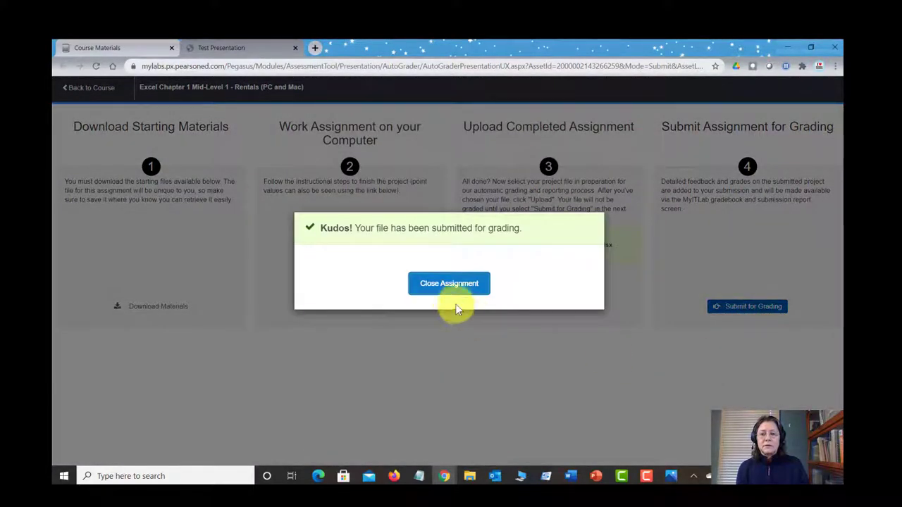
{"action": "left_click", "coordinate": [458, 285]}
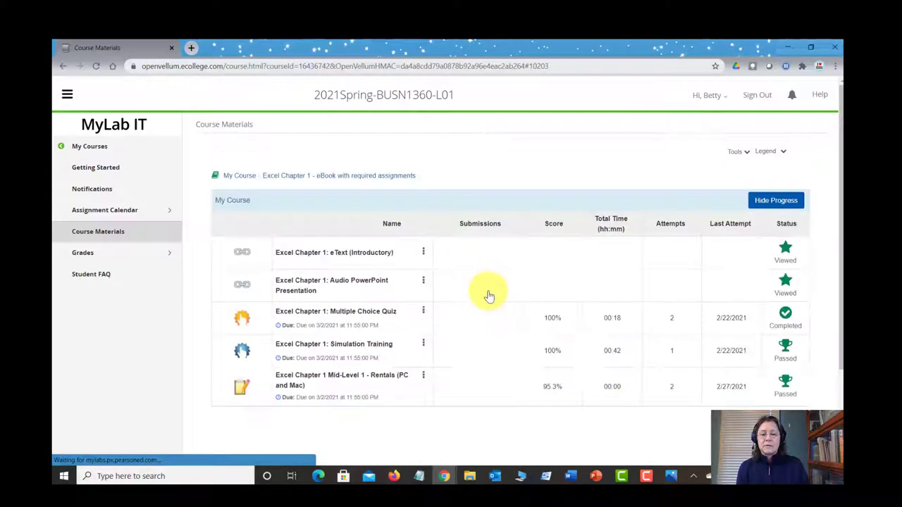
- View the submissions for Excel Chapter 1 Mid-Level 1 - Rentals and examine the step 6 feedback in Submission 2/2
{"action": "scroll", "coordinate": [489, 303], "scroll_direction": "down", "scroll_amount": 1}
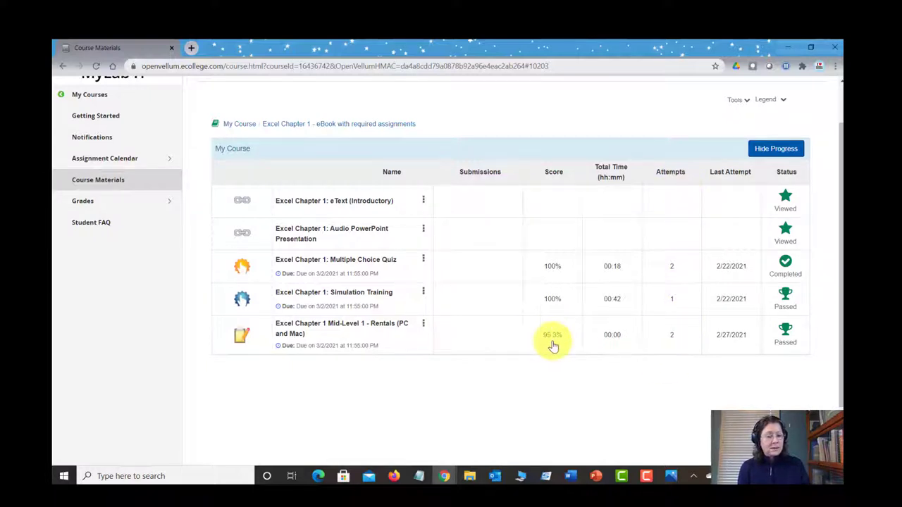
{"action": "left_click", "coordinate": [422, 326]}
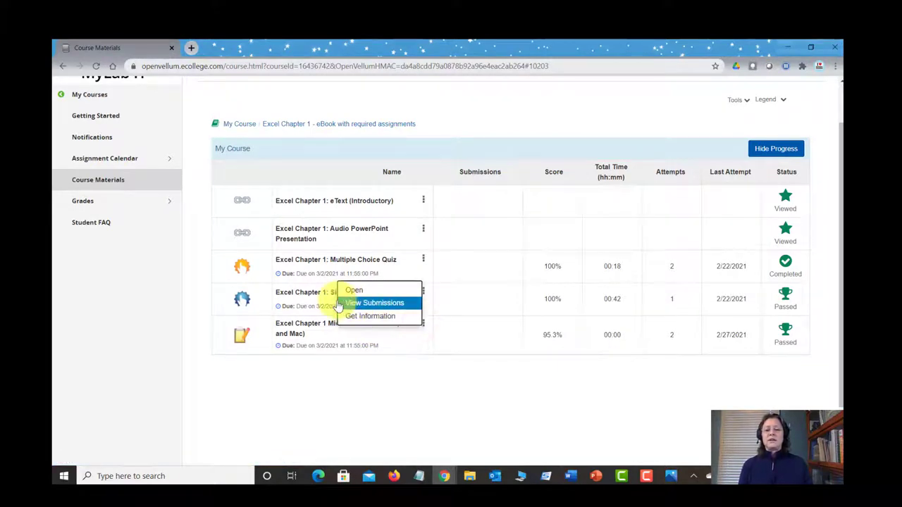
{"action": "left_click", "coordinate": [367, 305]}
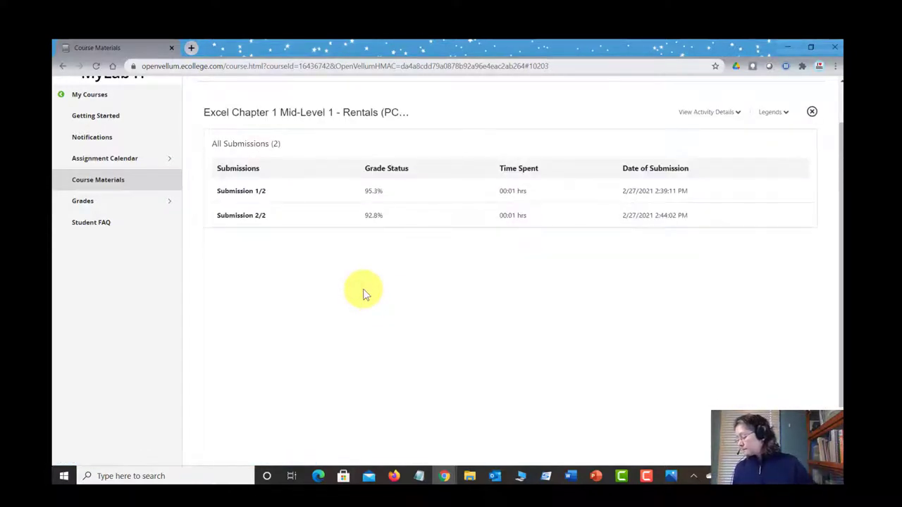
{"action": "left_click", "coordinate": [257, 217]}
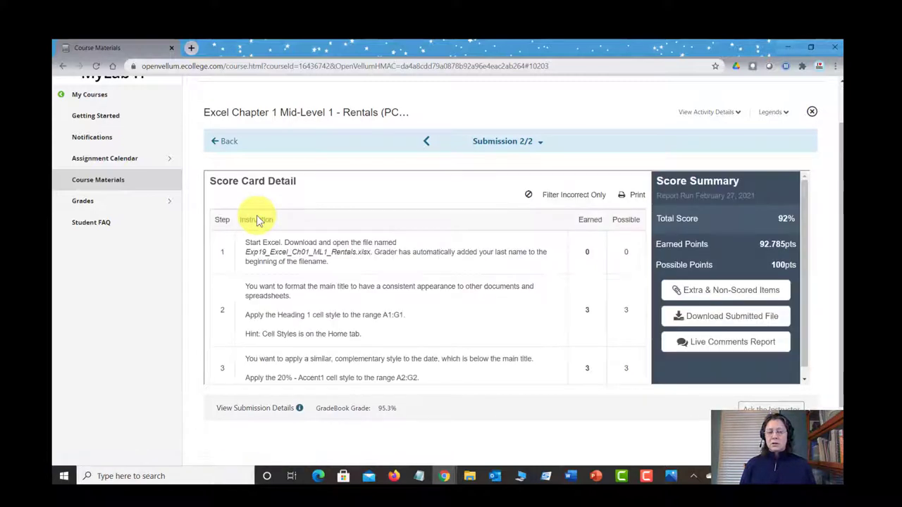
{"action": "scroll", "coordinate": [518, 308], "scroll_direction": "down", "scroll_amount": 5}
{"action": "scroll", "coordinate": [518, 308], "scroll_direction": "down", "scroll_amount": 2}
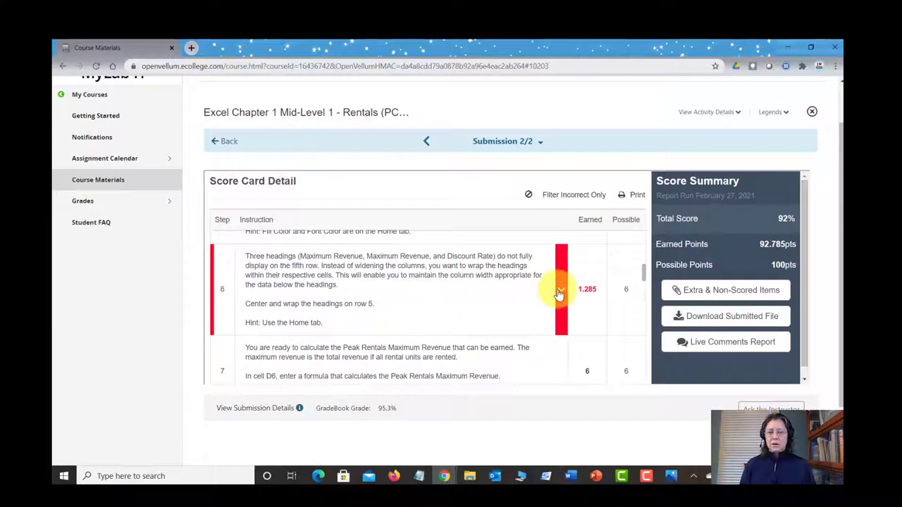
{"action": "left_click", "coordinate": [559, 293]}
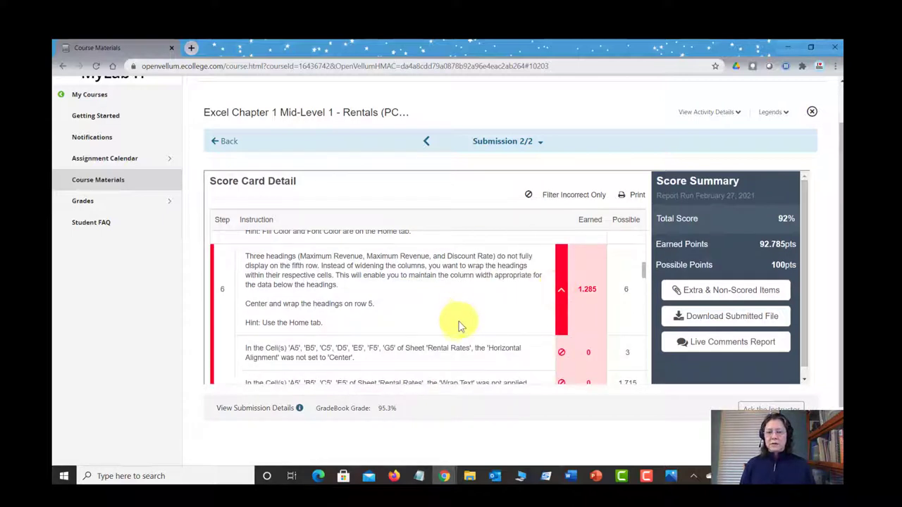
{"action": "scroll", "coordinate": [459, 324], "scroll_direction": "down", "scroll_amount": 1}
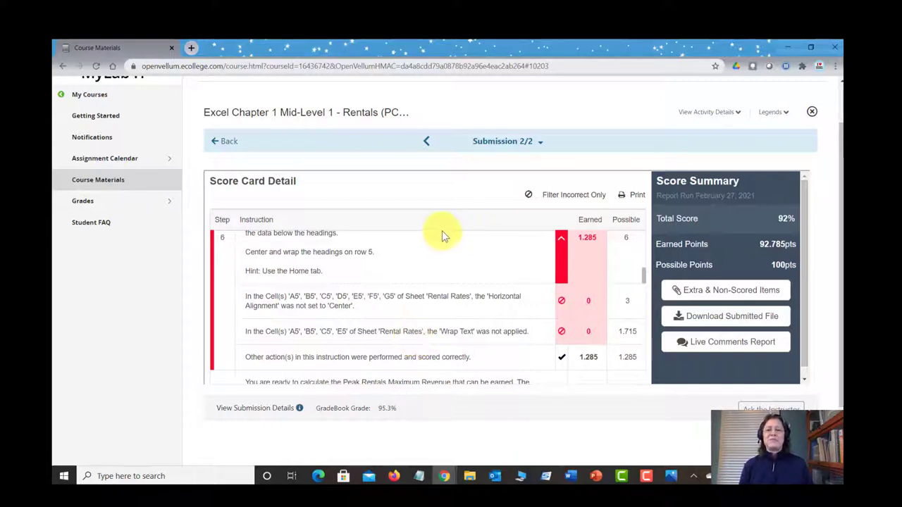
- Return to Course Materials and reopen the Excel Chapter 1 Mid-Level 1 - Rentals assignment from the Excel Chapter 1 folder
{"action": "left_click", "coordinate": [100, 183]}
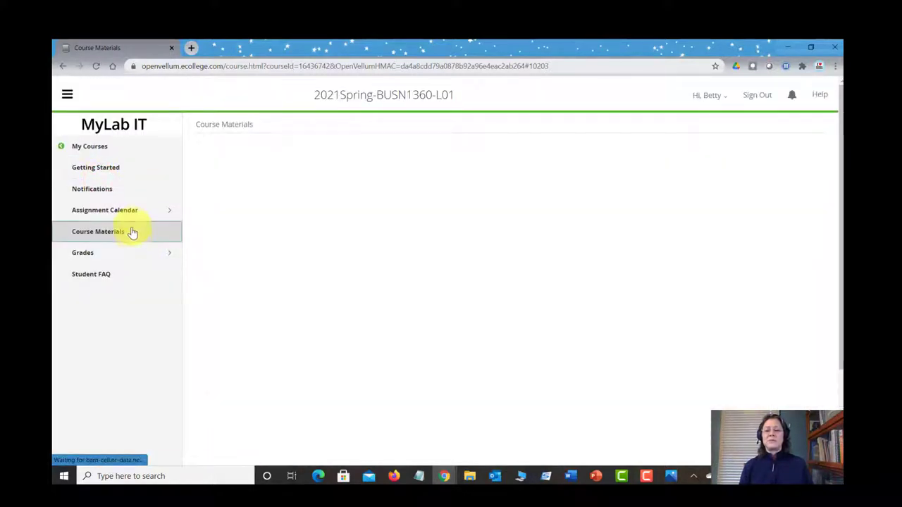
{"action": "scroll", "coordinate": [359, 318], "scroll_direction": "down", "scroll_amount": 3}
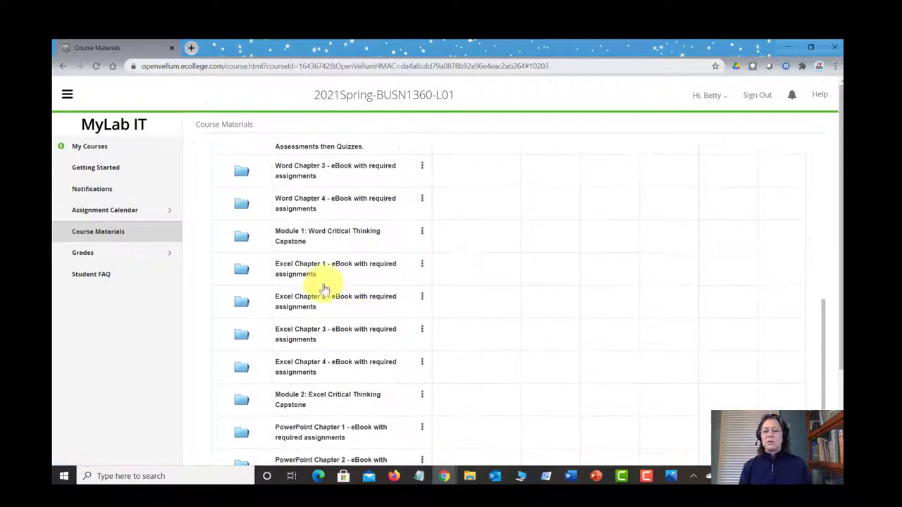
{"action": "left_click", "coordinate": [304, 265]}
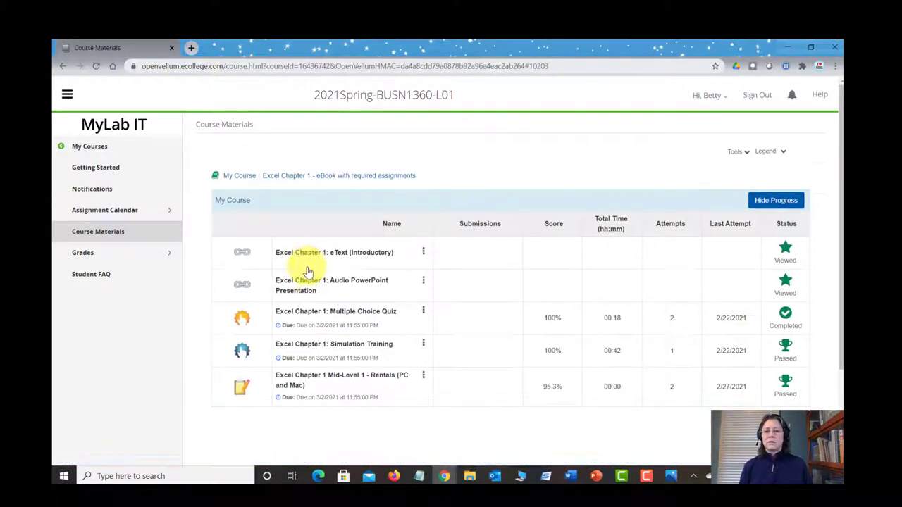
{"action": "left_click", "coordinate": [326, 379]}
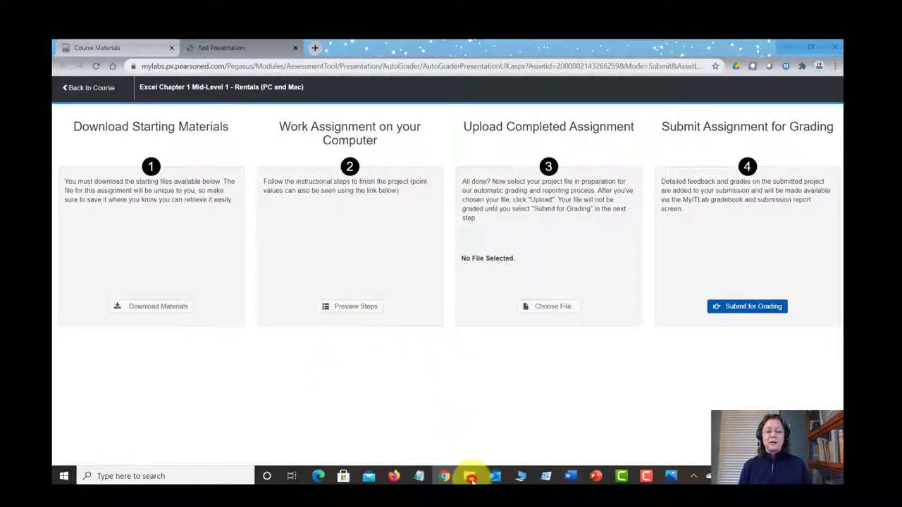
- Switch to File Explorer, open the Exp19_Excel_Ch01_ML1_Rentals workbook in Excel, and display the cell formulas on the Formulas sheet
{"action": "mouse_move", "coordinate": [469, 477]}
{"action": "left_click", "coordinate": [453, 437]}
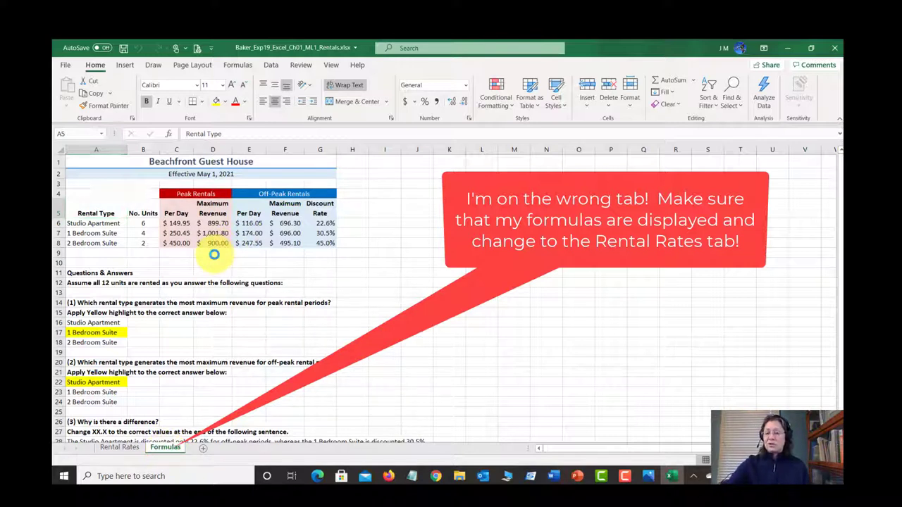
{"action": "key", "text": "ctrl+grave"}
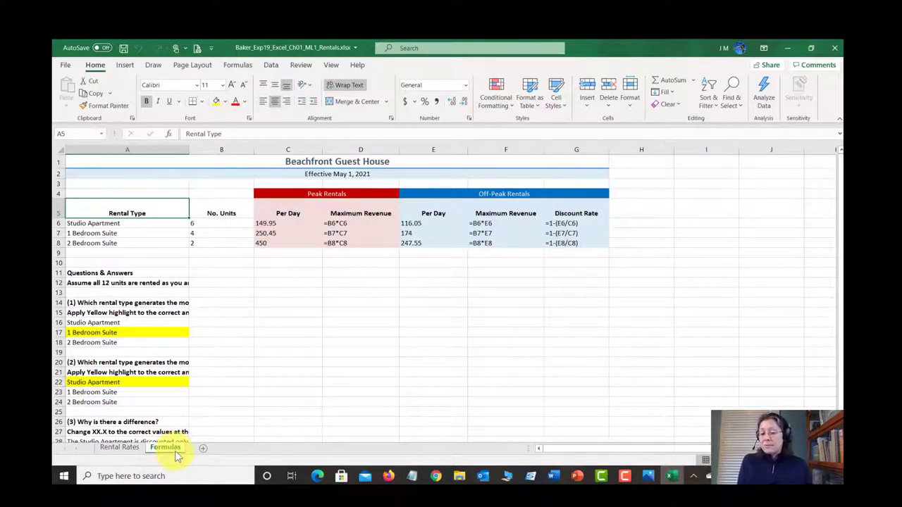
- On the Rental Rates sheet, wrap and horizontally center the headings in A5:G5, and save and close the workbook
{"action": "left_click", "coordinate": [120, 448]}
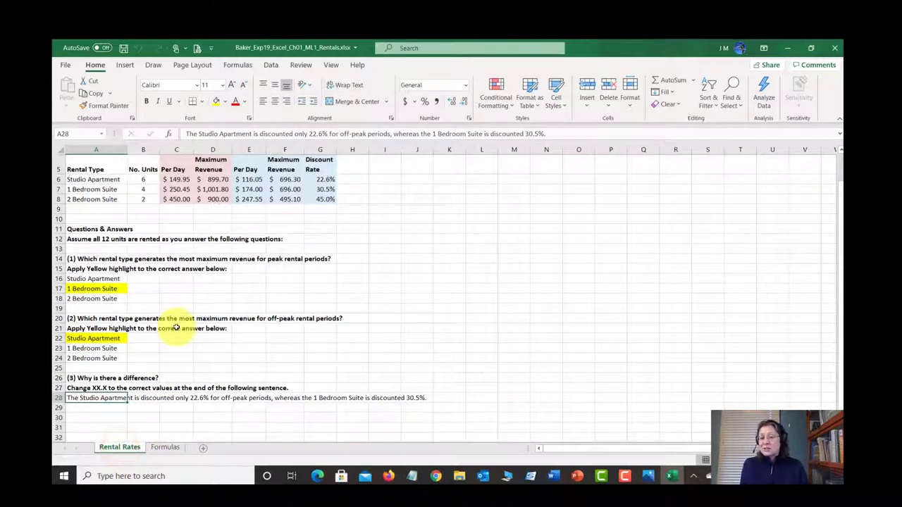
{"action": "scroll", "coordinate": [176, 324], "scroll_direction": "up", "scroll_amount": 2}
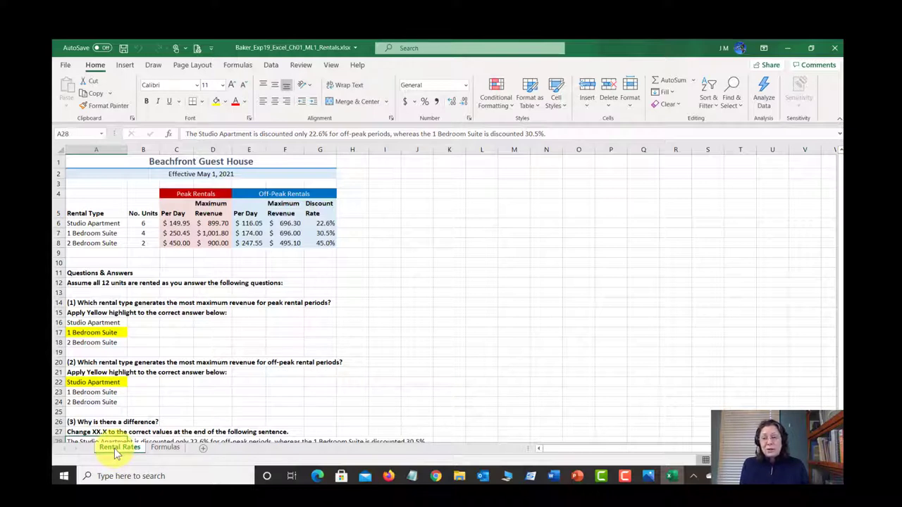
{"action": "left_click_drag", "start_coordinate": [86, 210], "coordinate": [318, 213]}
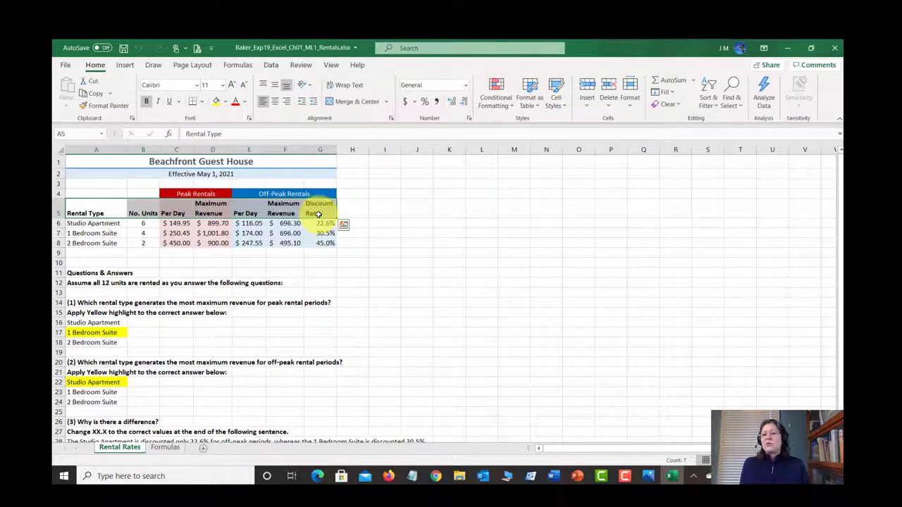
{"action": "left_click", "coordinate": [343, 87]}
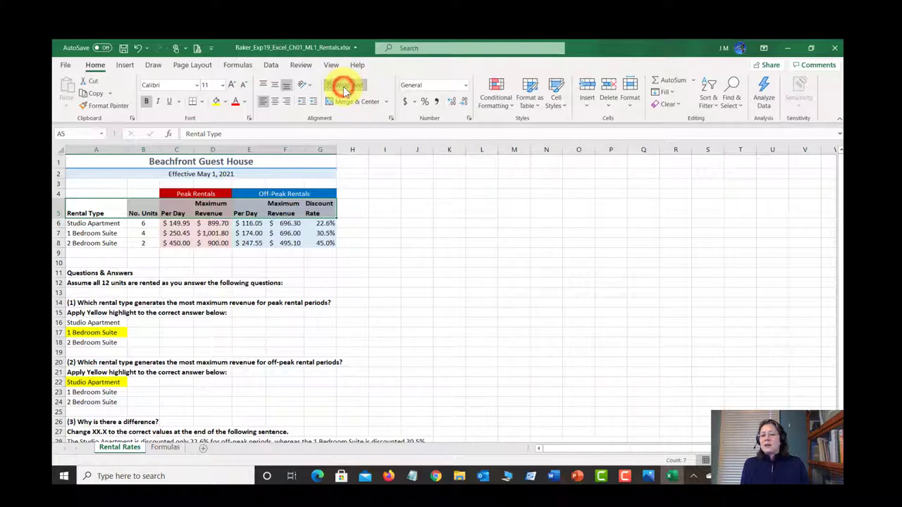
{"action": "left_click", "coordinate": [275, 103]}
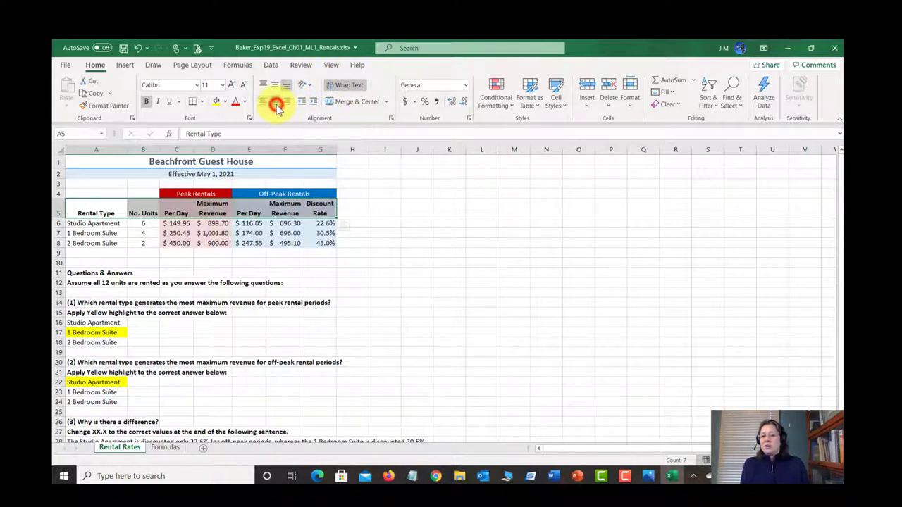
{"action": "left_click", "coordinate": [124, 48]}
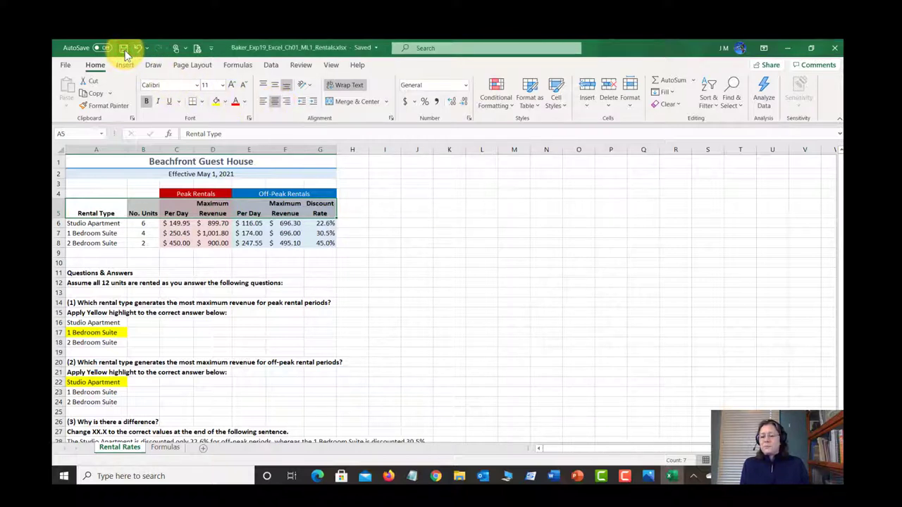
{"action": "left_click", "coordinate": [834, 48]}
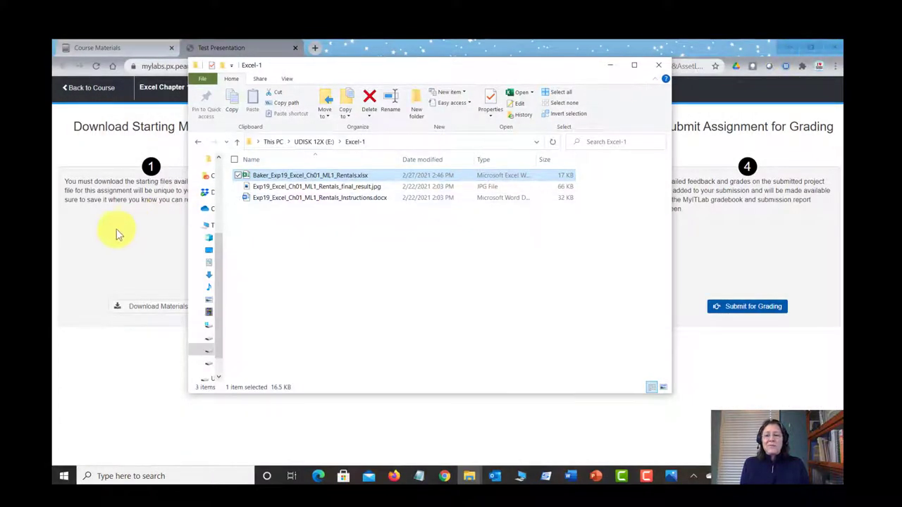
- Back on the assignment page in Chrome, upload the corrected Exp19_Excel_Ch01_ML1_Rentals workbook from the Excel-1 folder
{"action": "left_click", "coordinate": [115, 242]}
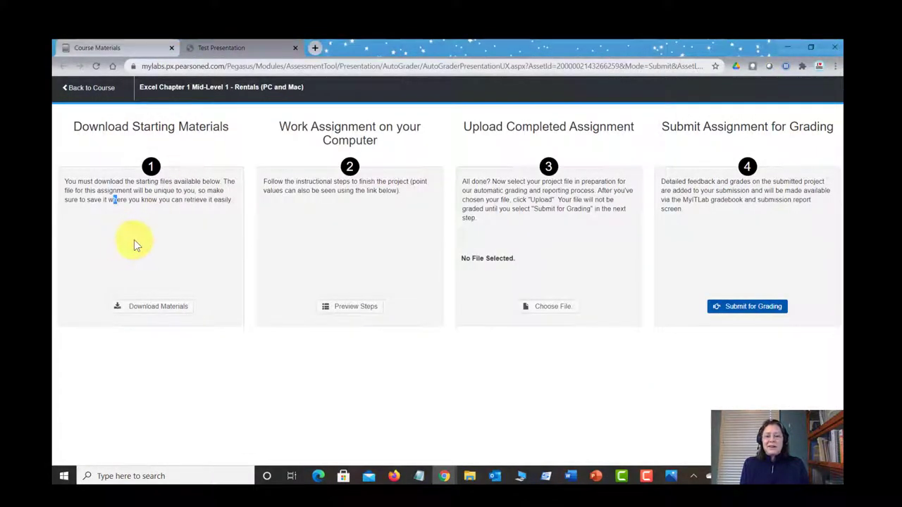
{"action": "left_click", "coordinate": [553, 310]}
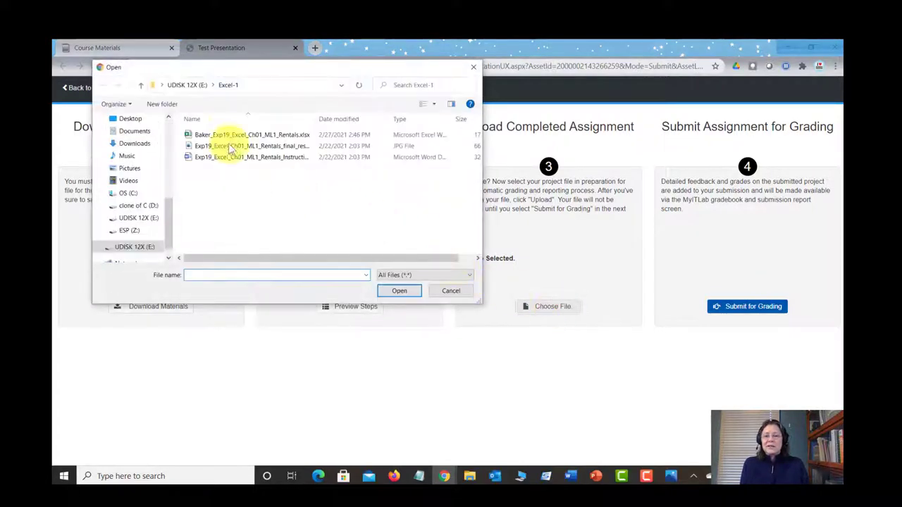
{"action": "left_click", "coordinate": [223, 135]}
{"action": "left_click", "coordinate": [400, 290]}
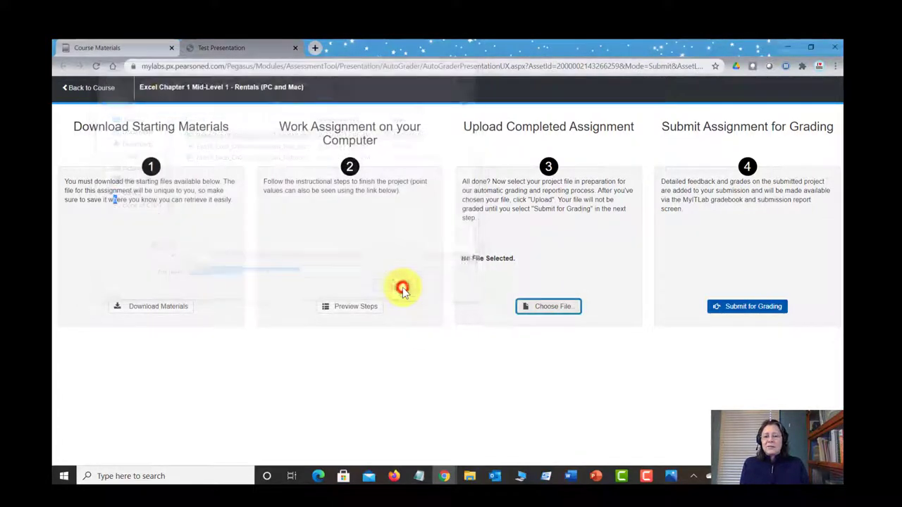
{"action": "left_click", "coordinate": [501, 307]}
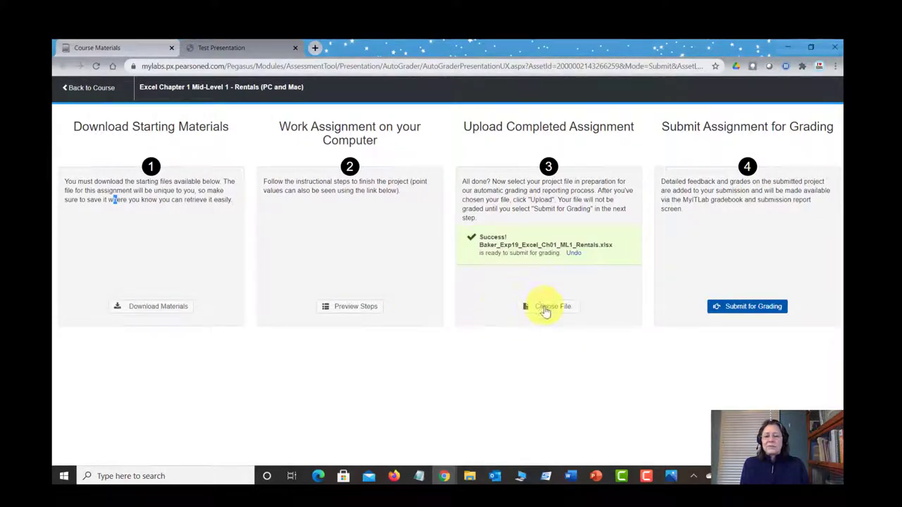
- Submit the corrected workbook for grading, close the assignment, and check its score in the course materials list
{"action": "left_click", "coordinate": [736, 310]}
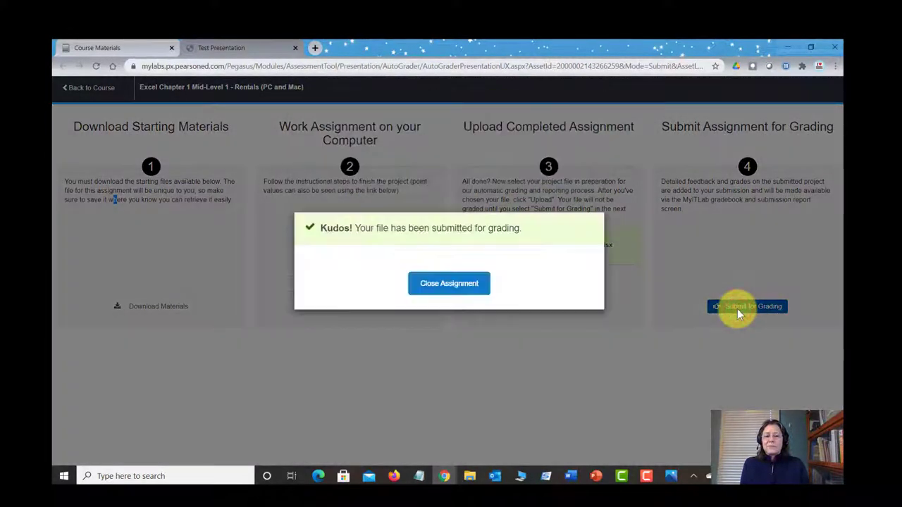
{"action": "left_click", "coordinate": [459, 286]}
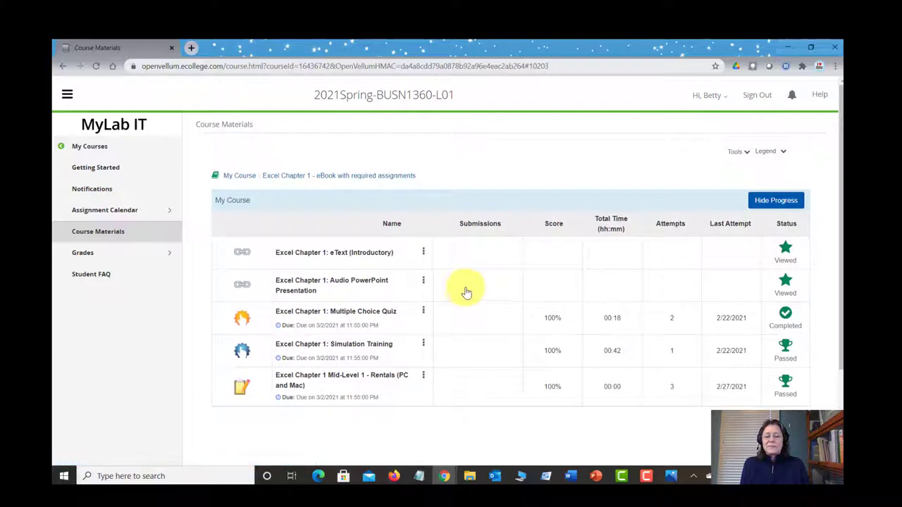
{"action": "scroll", "coordinate": [471, 386], "scroll_direction": "down", "scroll_amount": 1}
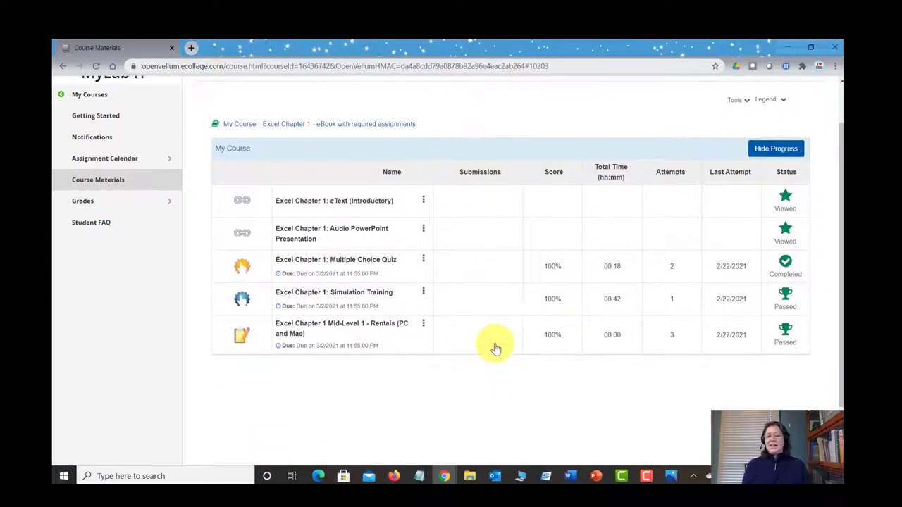